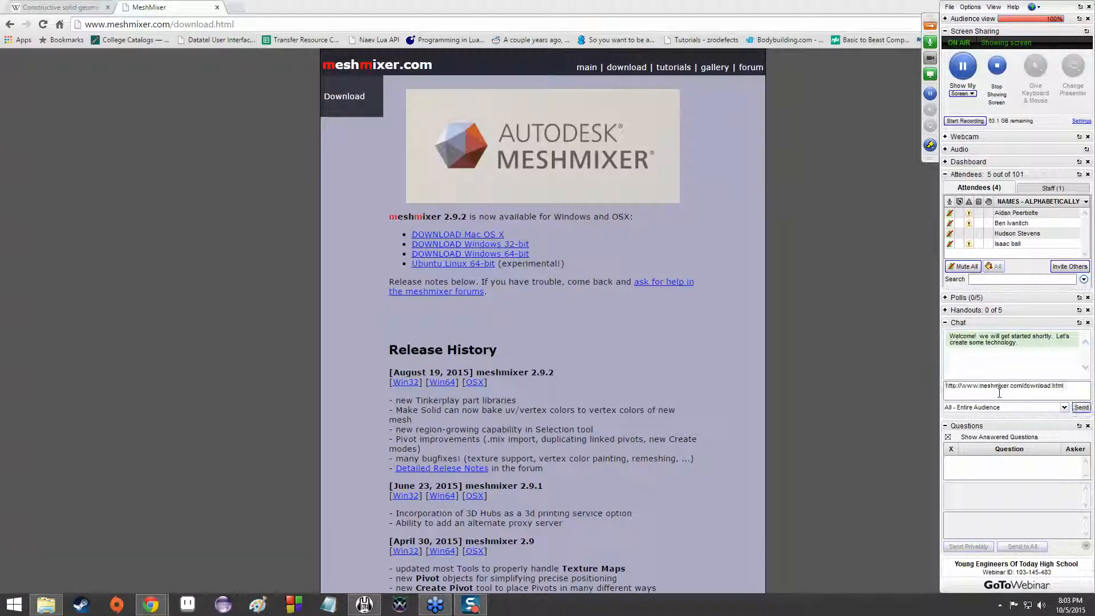
# Collapse the chat pane, make the detached Questions pane taller and dock it back into the webinar control panel
pyautogui.click(945, 323)
pyautogui.moveTo(960, 341); pyautogui.dragTo(848, 284)
pyautogui.moveTo(920, 396); pyautogui.dragTo(921, 437)
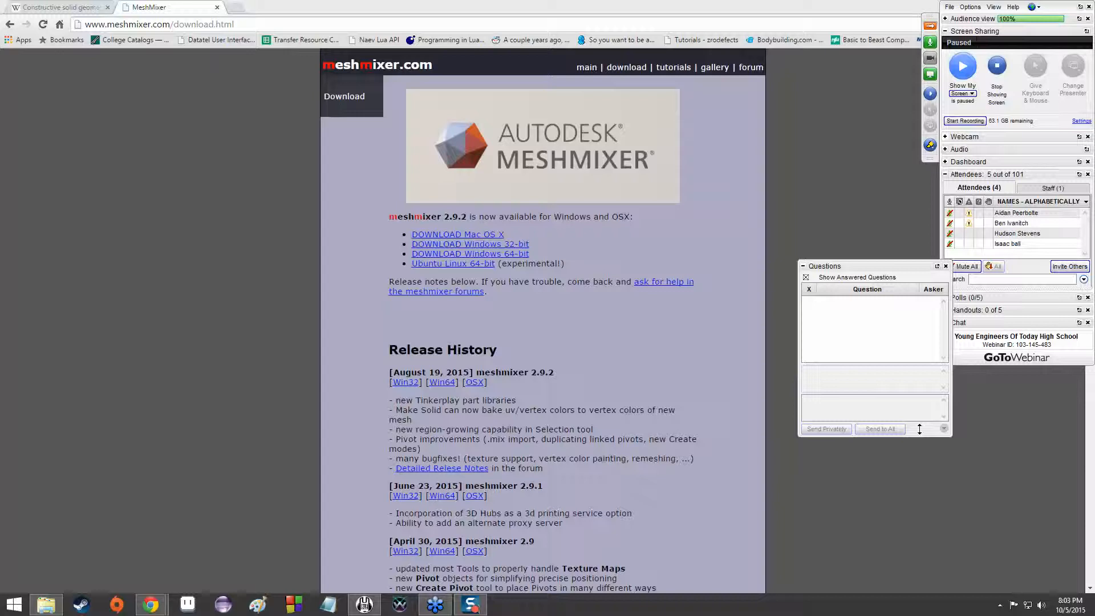
pyautogui.moveTo(882, 265); pyautogui.dragTo(1044, 329)
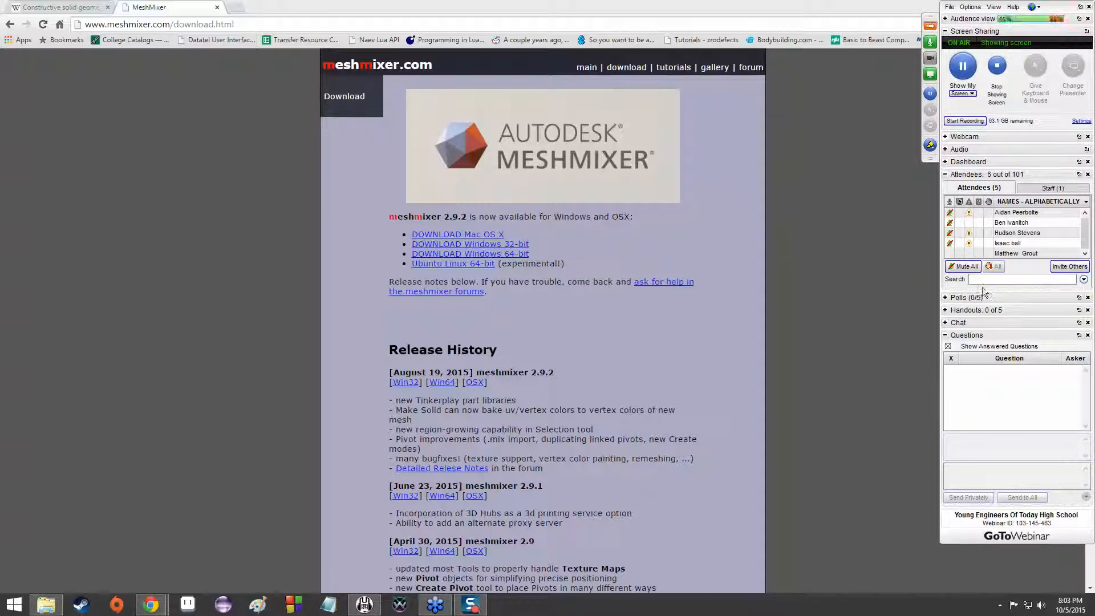
pyautogui.click(957, 323)
pyautogui.write('http://www.meshmixer.com/download.html')
pyautogui.click(1080, 407)
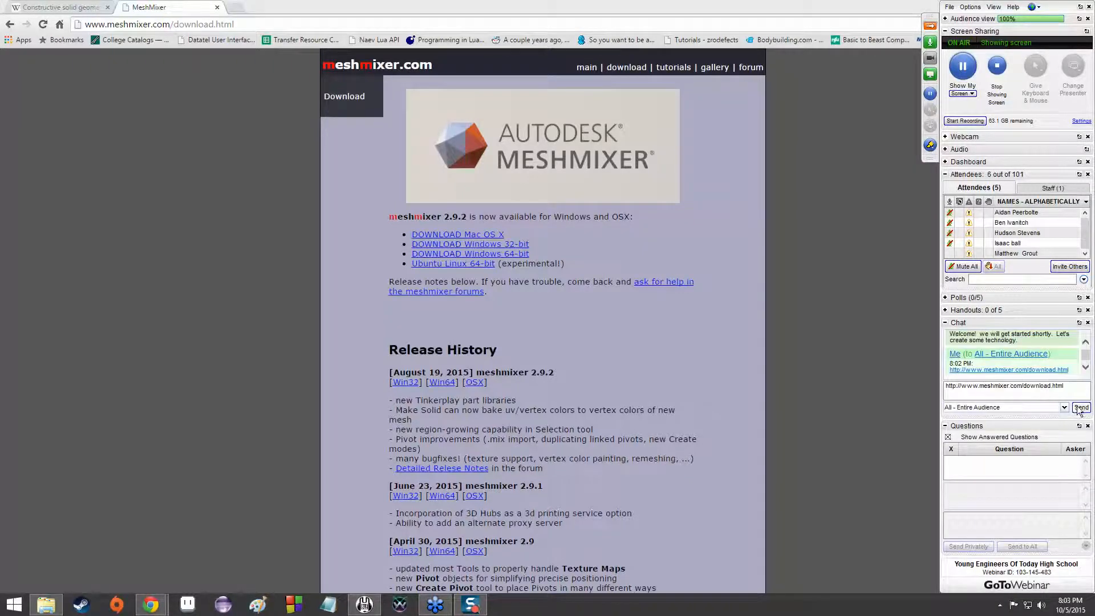
pyautogui.click(945, 322)
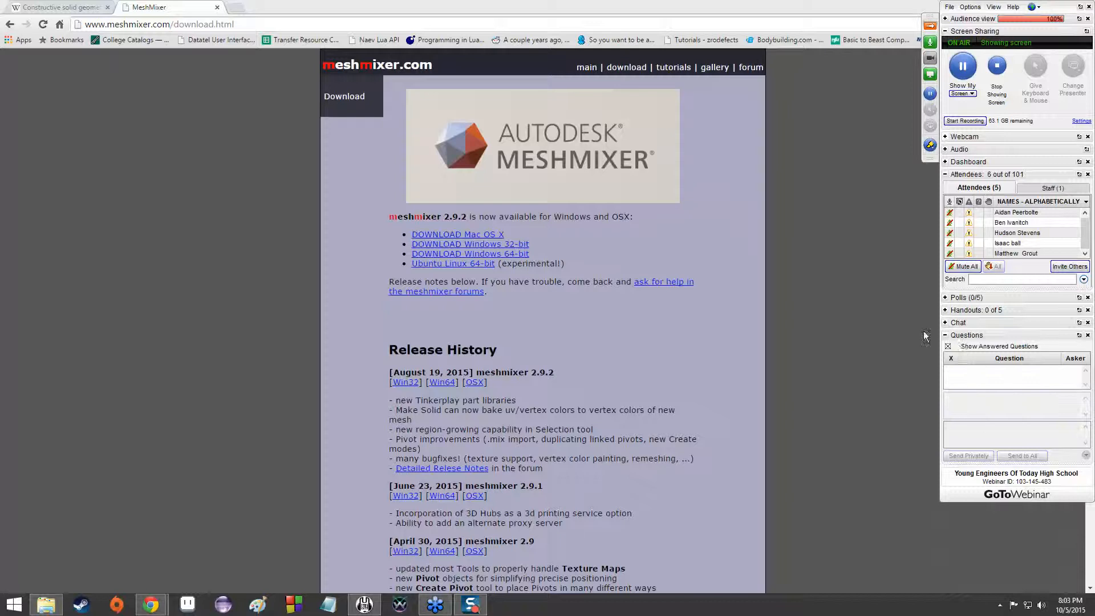
# Detach the Questions pane, increase its height and dock it again below the chat pane
pyautogui.click(1078, 335)
pyautogui.moveTo(854, 433); pyautogui.dragTo(860, 494)
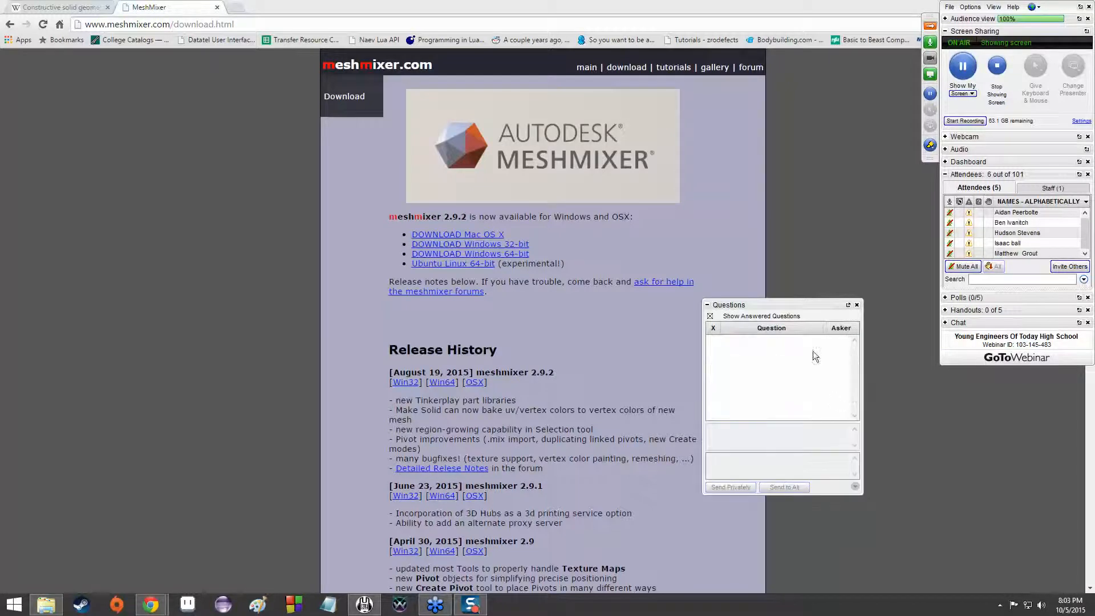
pyautogui.moveTo(779, 307); pyautogui.dragTo(1032, 326)
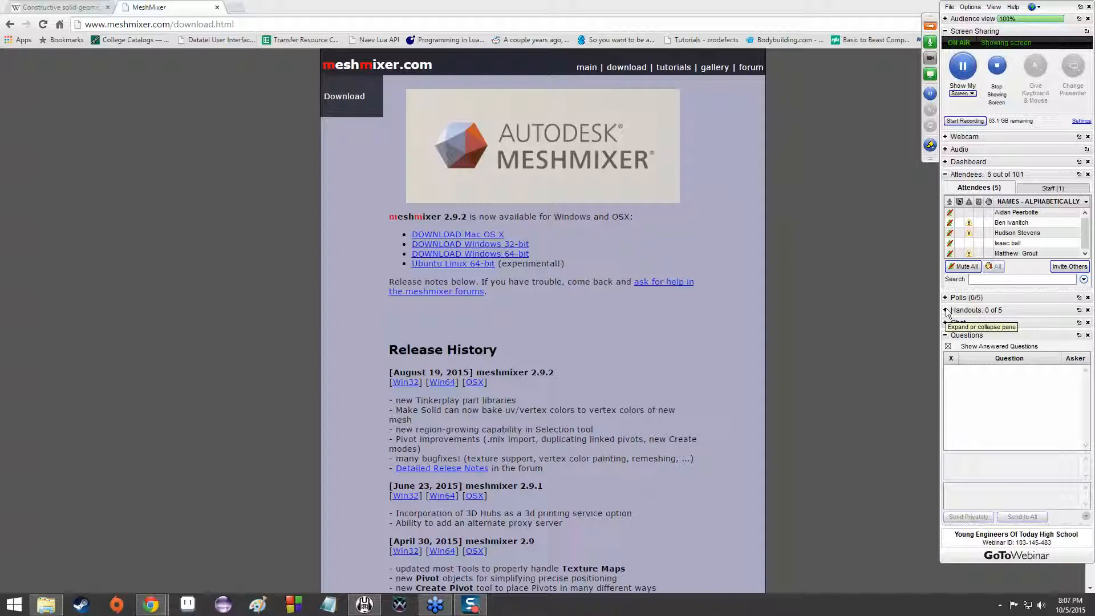
# Pause screen sharing, reduce the browser to a smaller window that uncovers the desktop shortcuts, and resume sharing
pyautogui.click(310, 9)
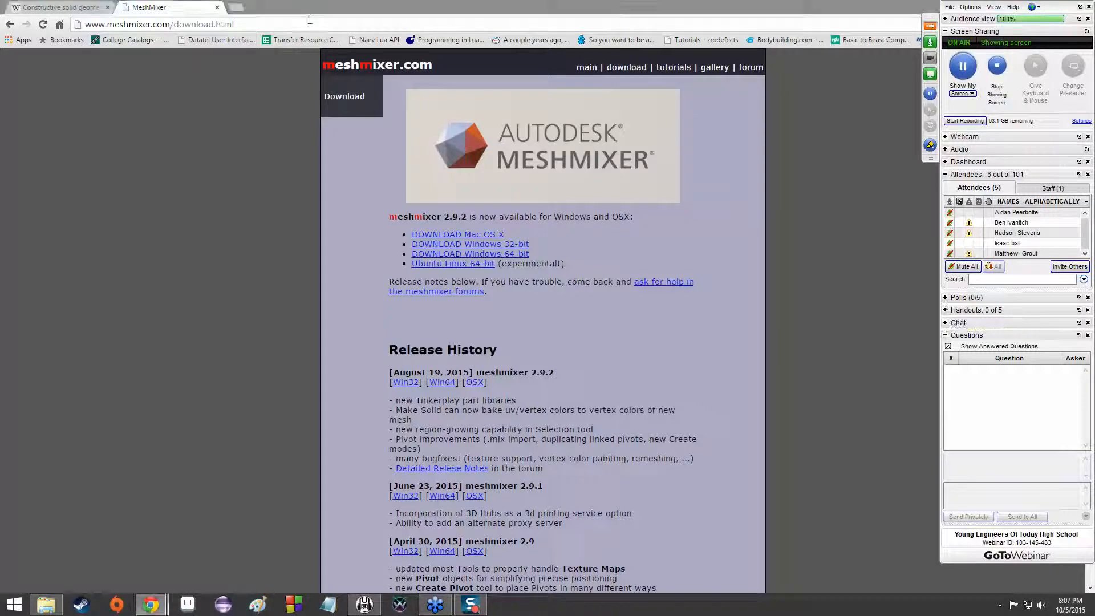
pyautogui.click(963, 67)
pyautogui.doubleClick(782, 6)
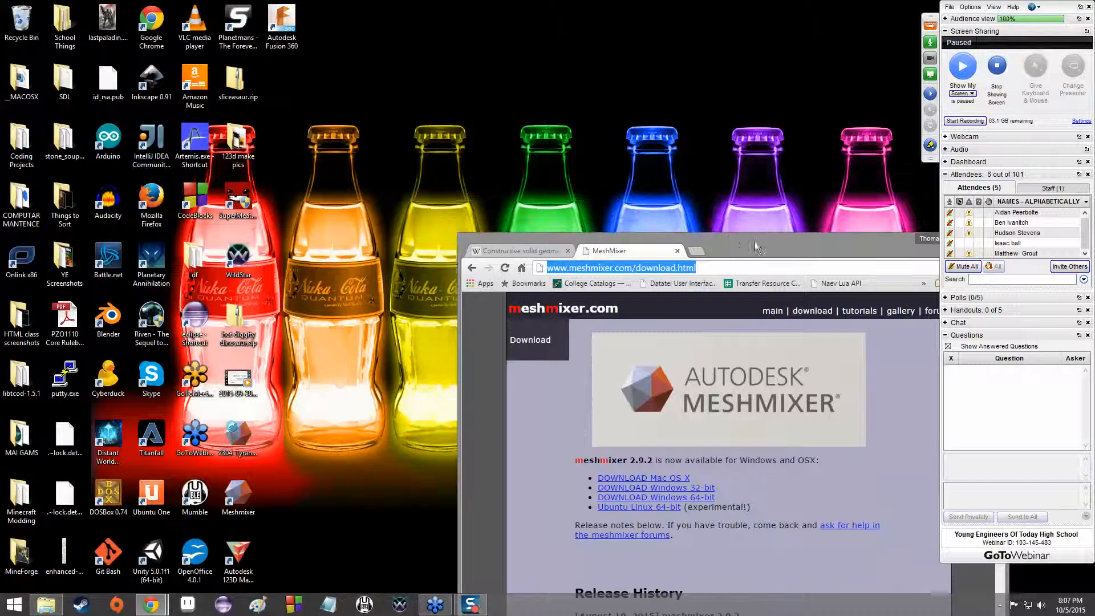
pyautogui.moveTo(755, 238); pyautogui.dragTo(672, 31)
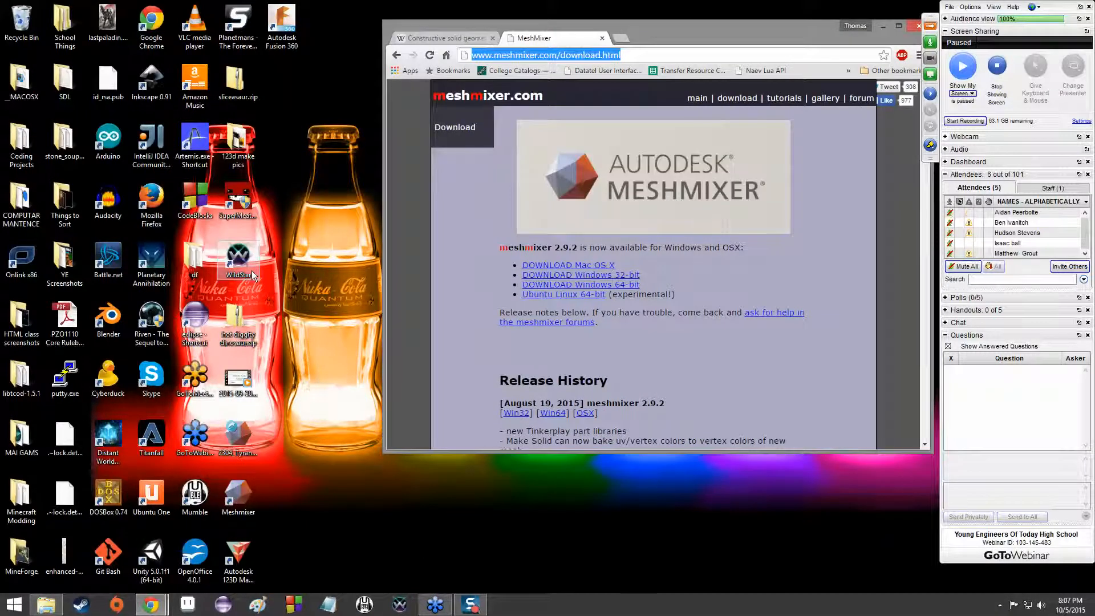
pyautogui.click(966, 64)
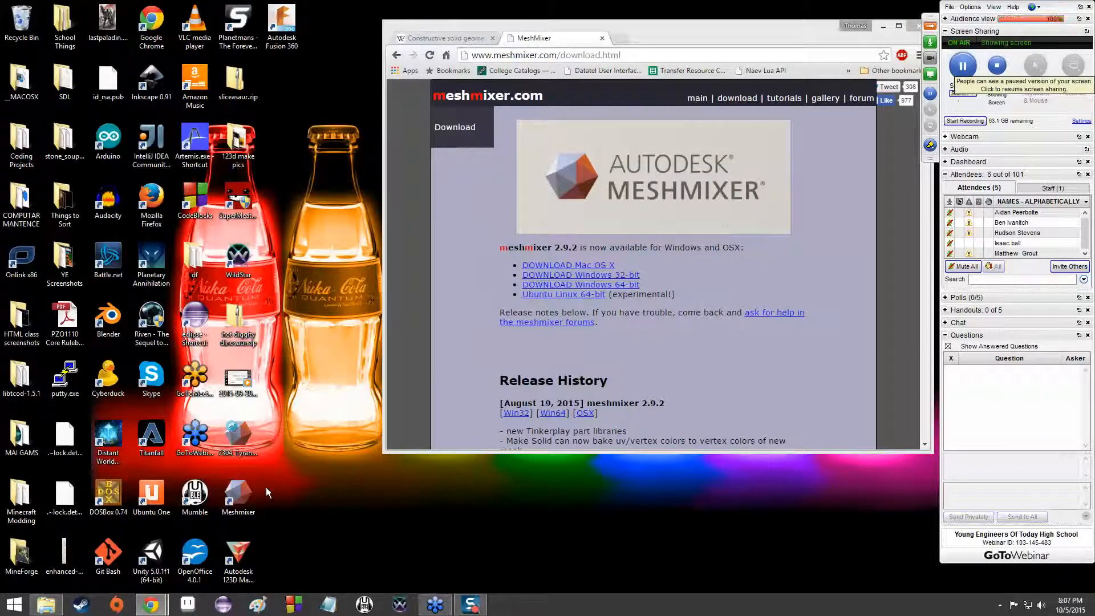
# Launch Meshmixer from the desktop, maximize the browser behind it and maximize the Meshmixer window
pyautogui.doubleClick(250, 490)
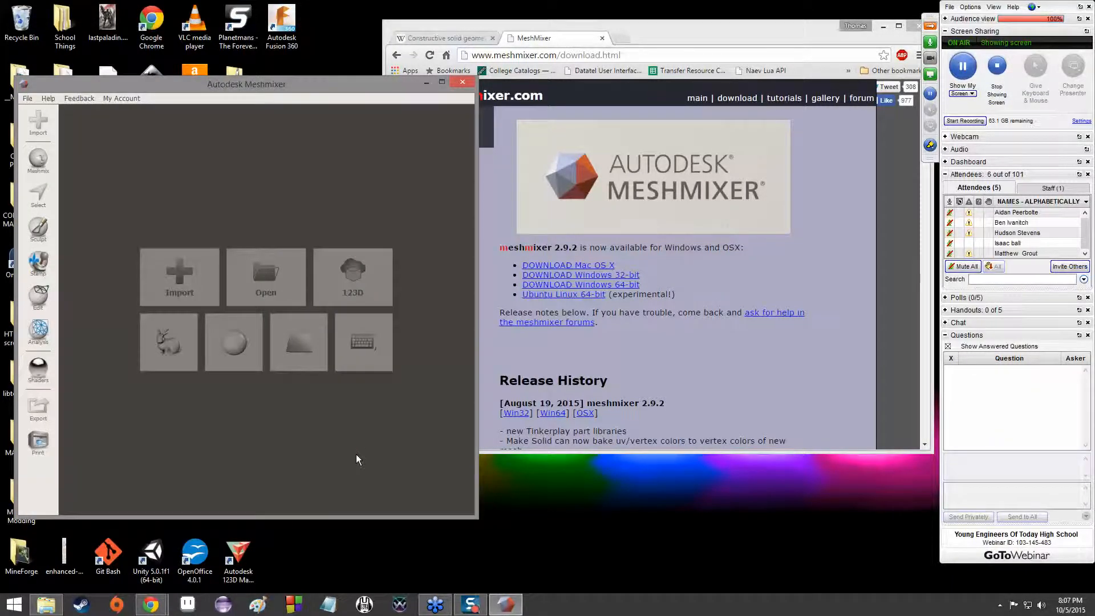
pyautogui.moveTo(685, 41); pyautogui.dragTo(675, 0)
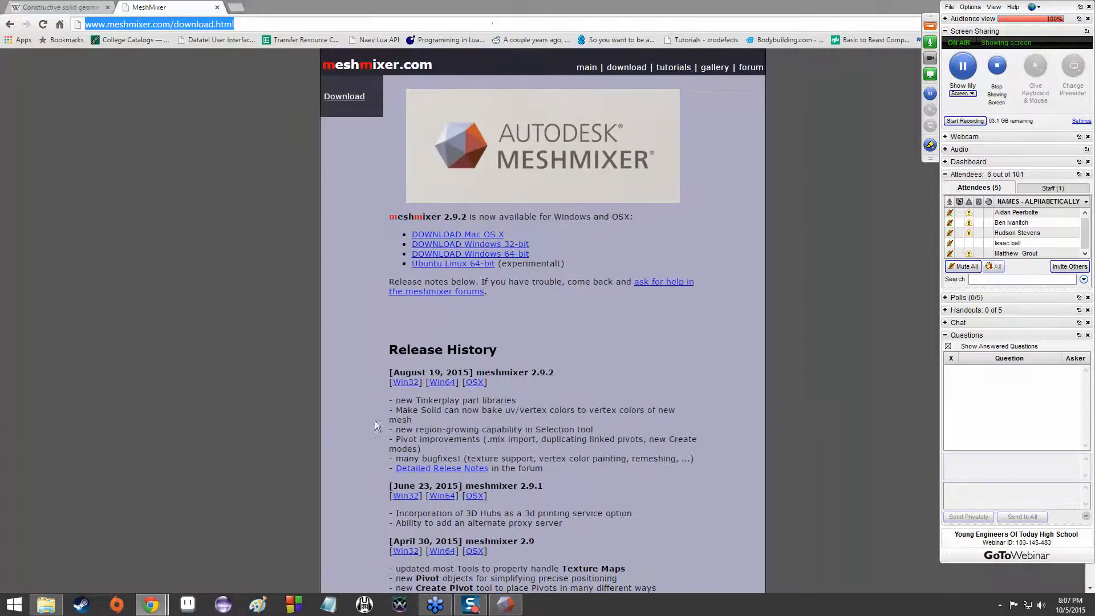
pyautogui.click(506, 603)
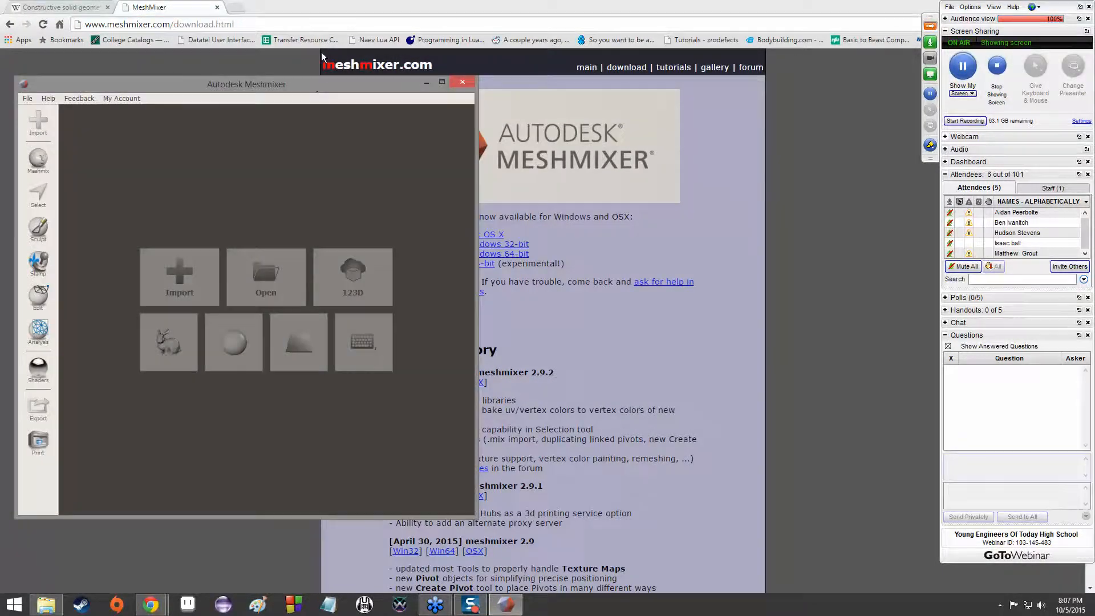
pyautogui.moveTo(322, 84); pyautogui.dragTo(359, 5)
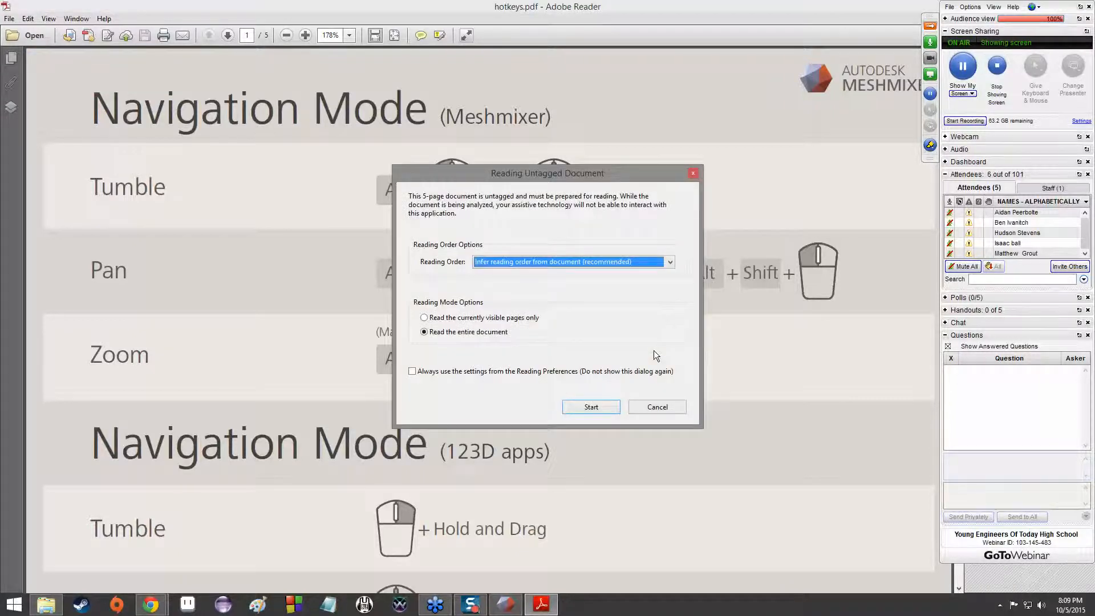
# Prepare the entire hotkeys.pdf for reading with the inferred reading order and review the Meshmixer navigation mode shortcuts
pyautogui.click(600, 405)
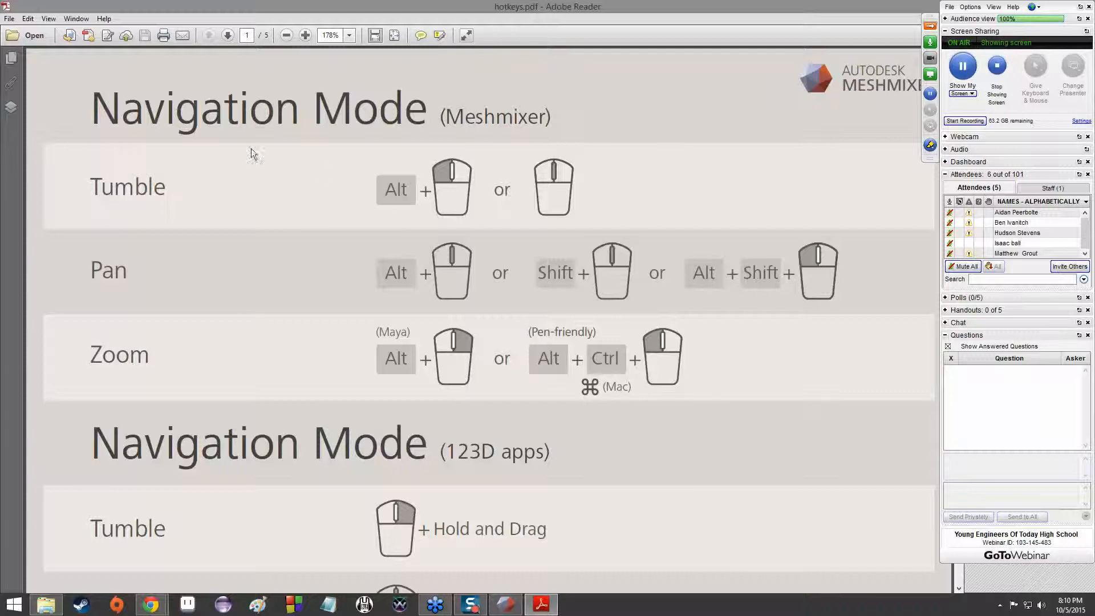
pyautogui.moveTo(90, 109); pyautogui.dragTo(654, 361)
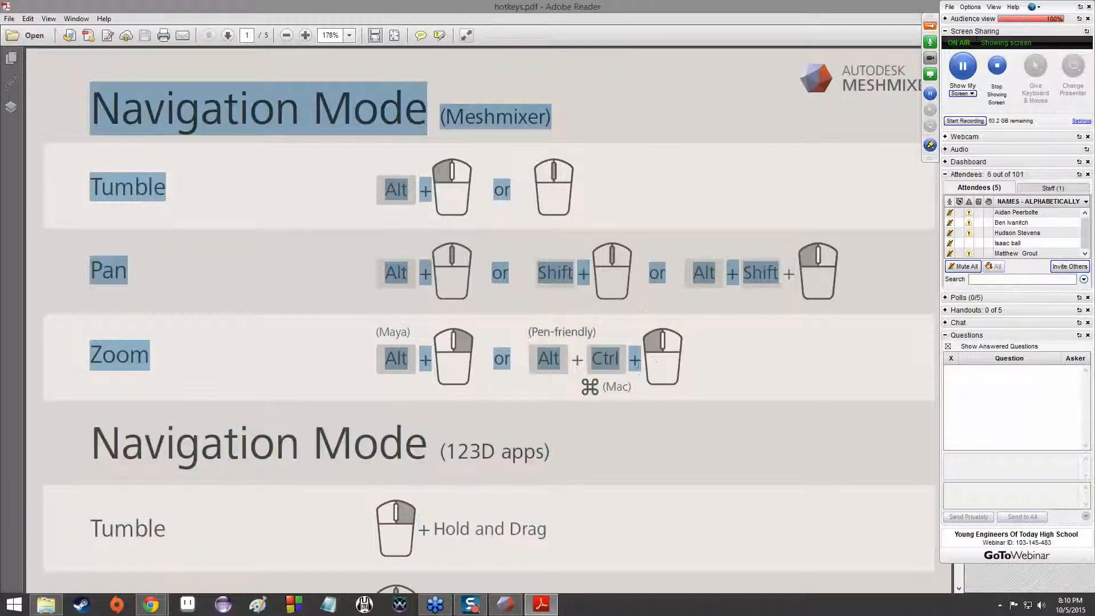
pyautogui.scroll(-3, 488, 283)
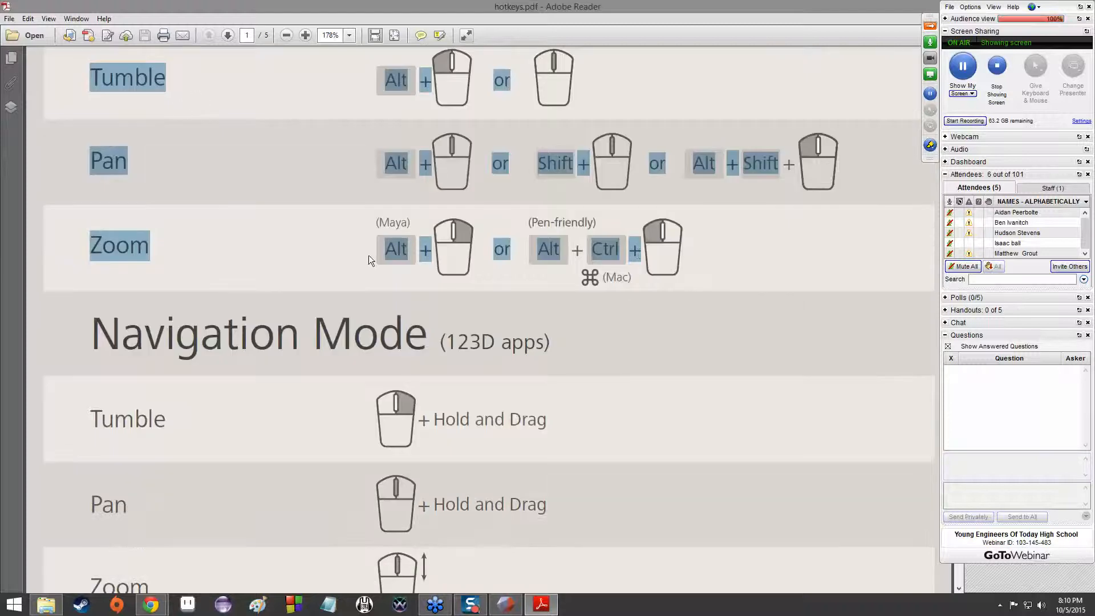
pyautogui.scroll(3, 368, 255)
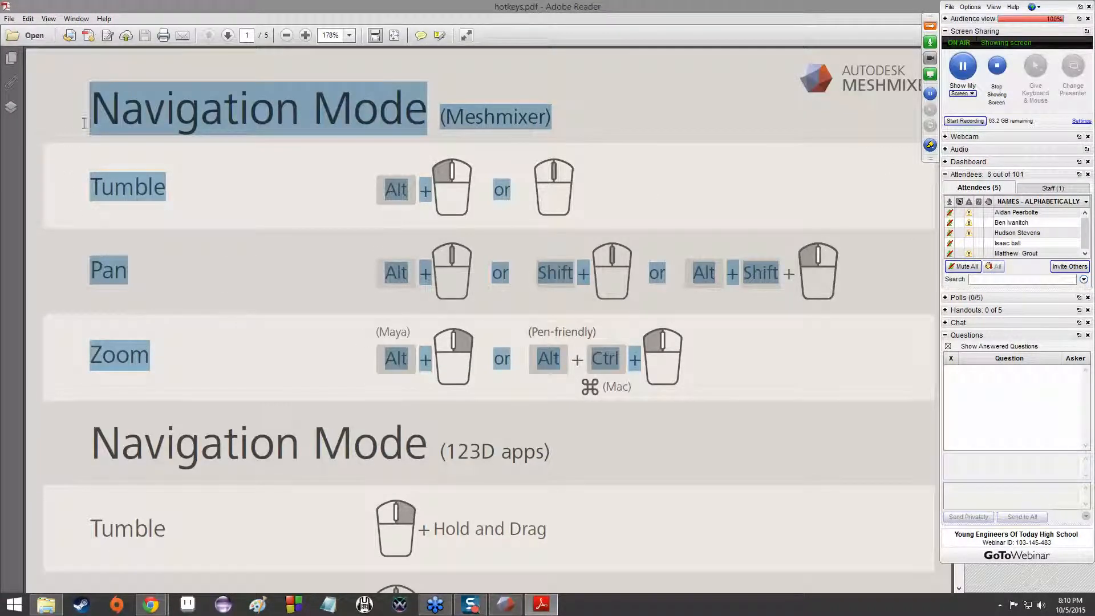
pyautogui.click(125, 131)
# Review the 123D apps navigation mode, the general shortcuts and the tool hotkeys in hotkeys.pdf
pyautogui.scroll(-9, 126, 134)
pyautogui.moveTo(129, 141); pyautogui.dragTo(499, 176)
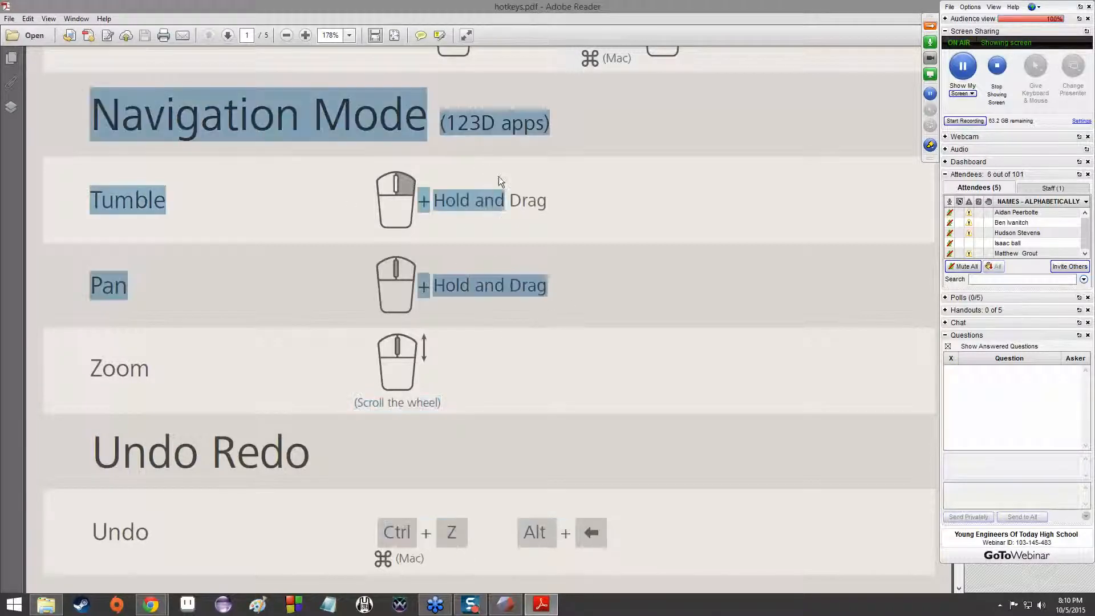
pyautogui.scroll(-15, 499, 177)
pyautogui.scroll(-11, 271, 206)
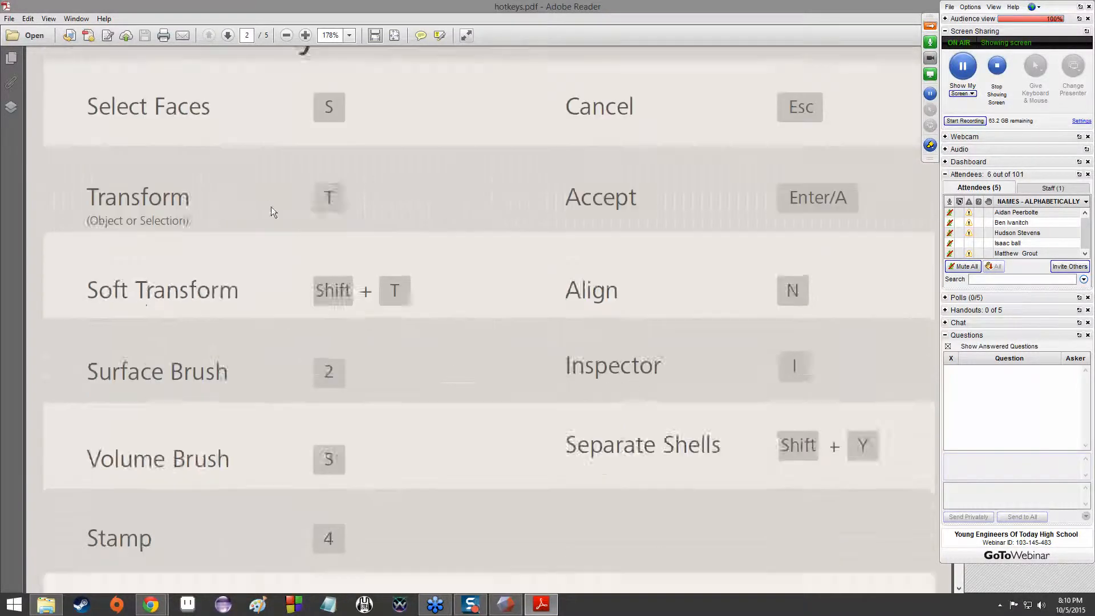
pyautogui.scroll(7, 271, 206)
pyautogui.scroll(3, 271, 225)
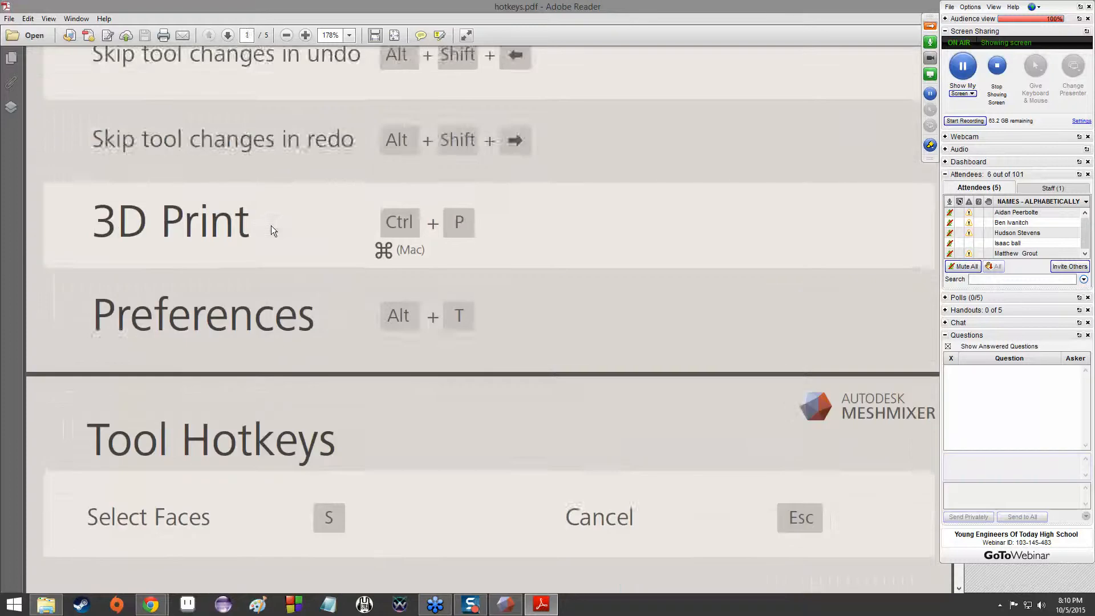
pyautogui.scroll(-15, 271, 224)
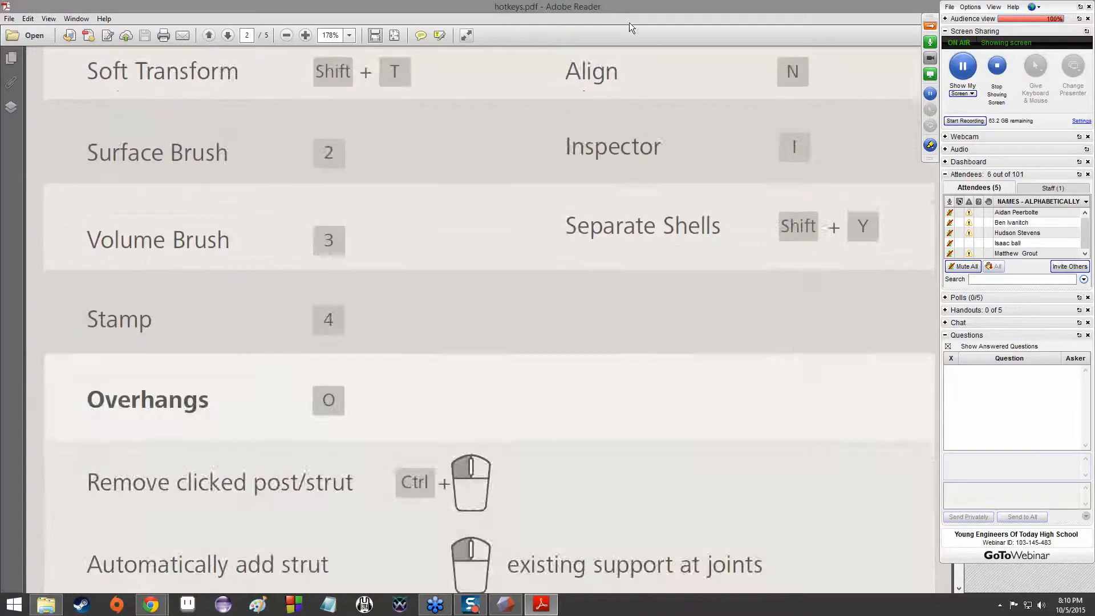
# Minimize the hotkeys document and load the sample bunny model in Meshmixer
pyautogui.moveTo(628, 7); pyautogui.dragTo(288, 150)
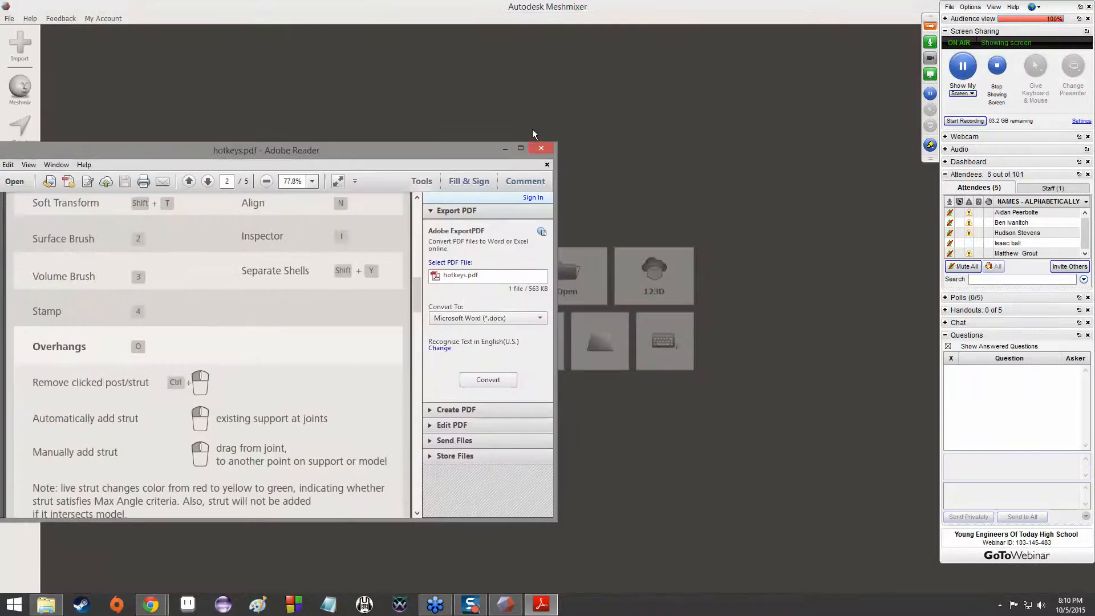
pyautogui.click(505, 149)
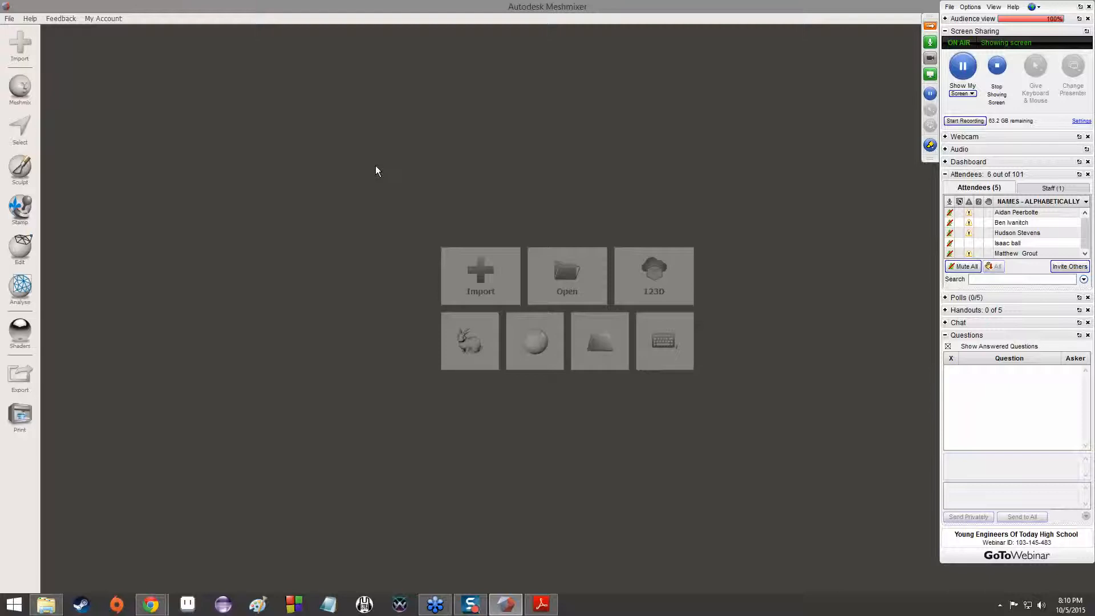
pyautogui.click(456, 358)
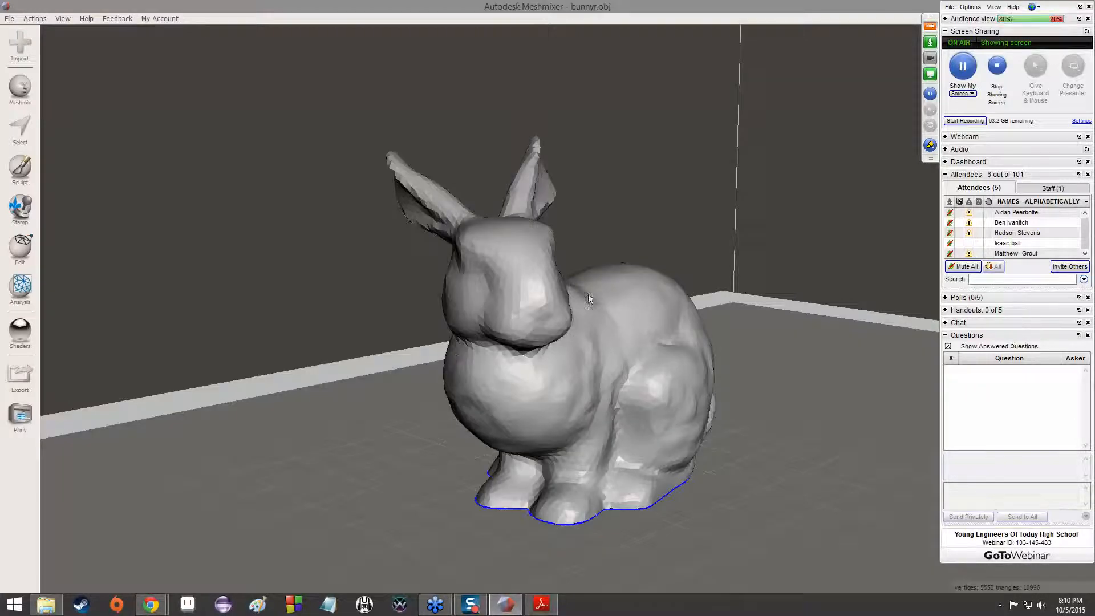
# Examine the bunny from both sides and inspect the triangle facets on its back up close
pyautogui.moveTo(751, 228); pyautogui.dragTo(643, 285, button='right')
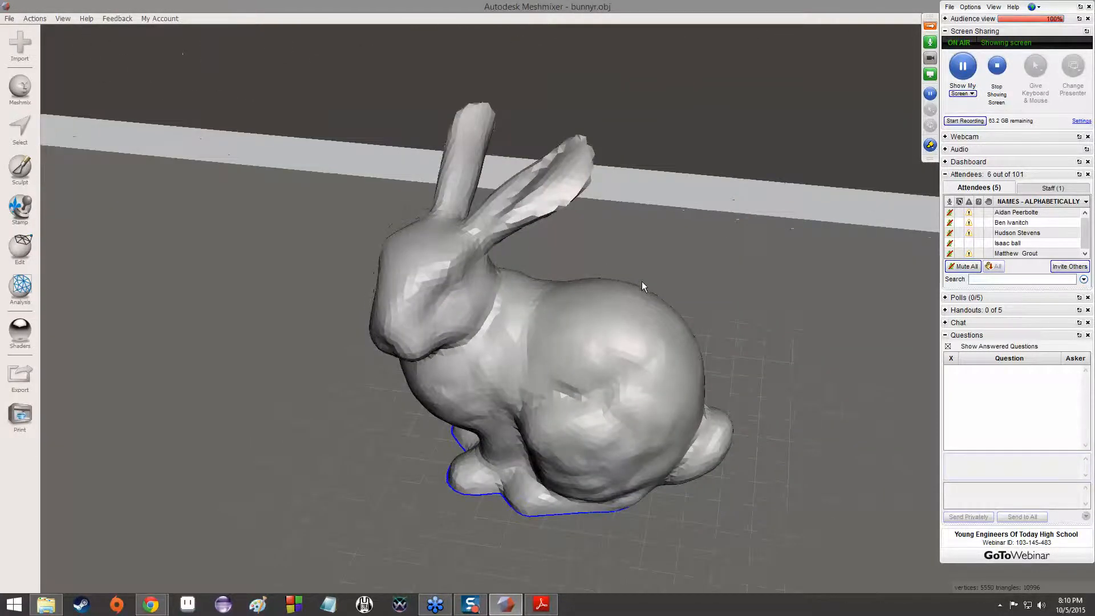
pyautogui.scroll(10, 587, 316)
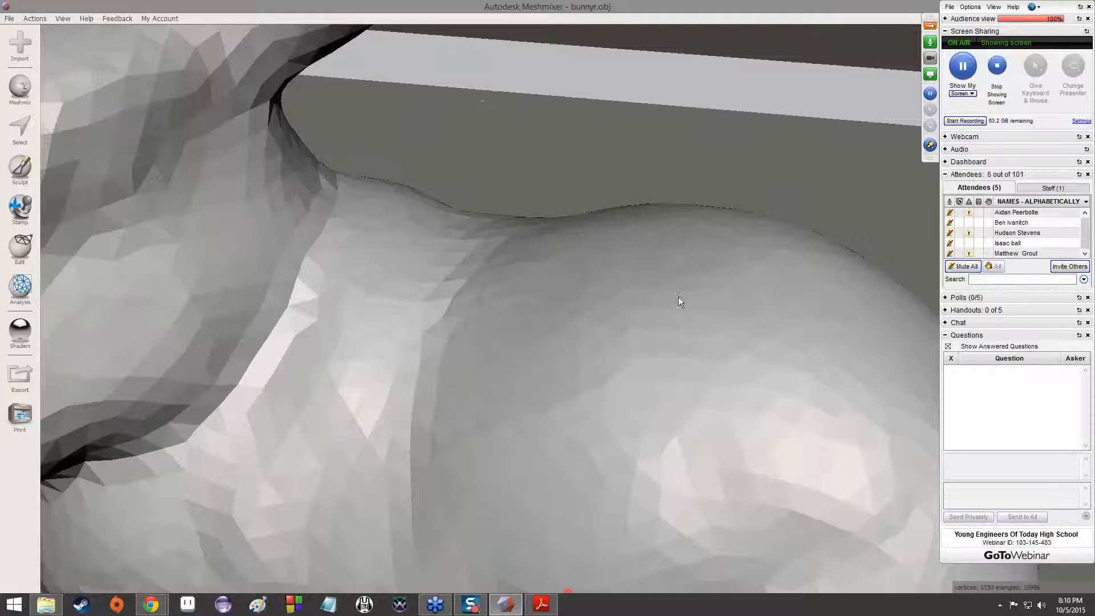
pyautogui.moveTo(679, 297); pyautogui.dragTo(447, 246, button='right')
pyautogui.scroll(3, 410, 322)
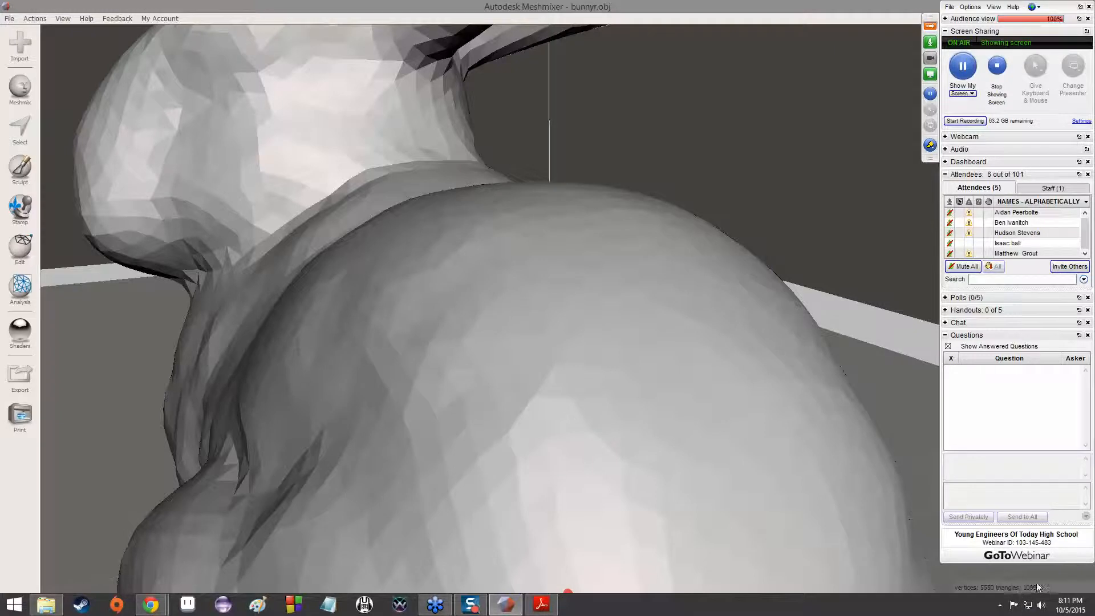
pyautogui.scroll(-3, 515, 318)
pyautogui.moveTo(515, 318); pyautogui.dragTo(486, 341, button='right')
pyautogui.moveTo(813, 394); pyautogui.dragTo(690, 374, button='right')
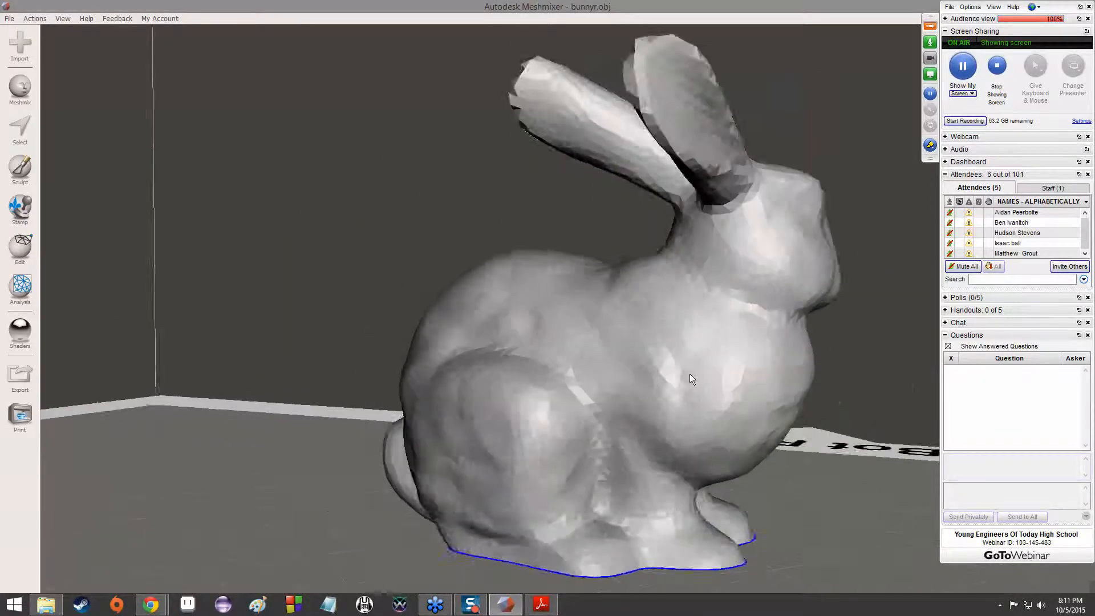
pyautogui.scroll(3, 689, 374)
pyautogui.scroll(-2, 692, 365)
pyautogui.scroll(-4, 692, 368)
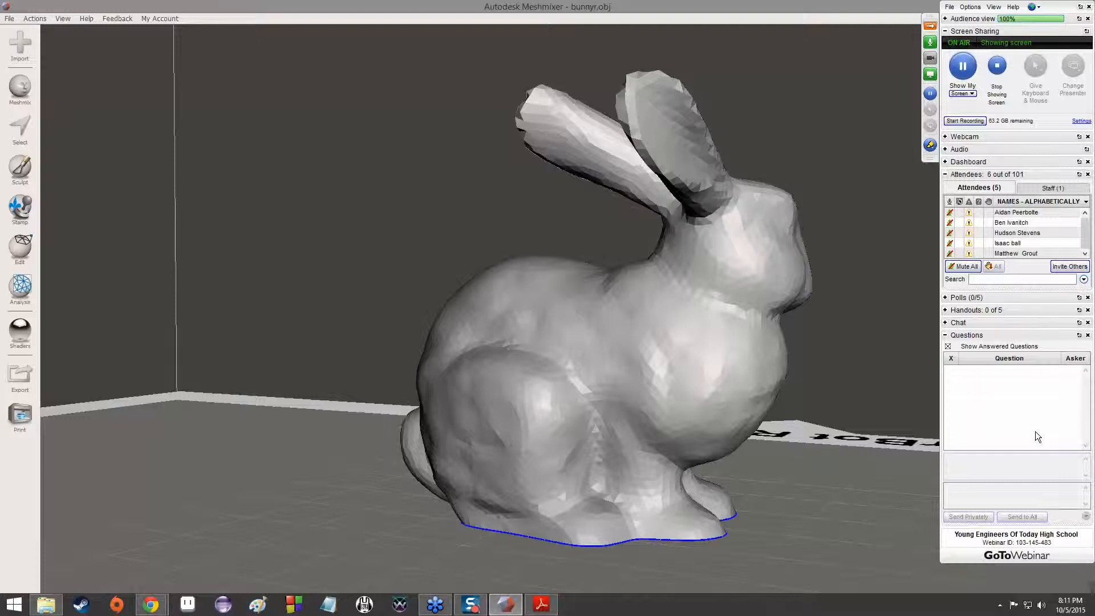
# Inspect the bunny's mesh facets up close around the chin and ears and return to a view of the whole model
pyautogui.moveTo(707, 341); pyautogui.dragTo(574, 318, button='right')
pyautogui.scroll(5, 573, 320)
pyautogui.scroll(8, 574, 319)
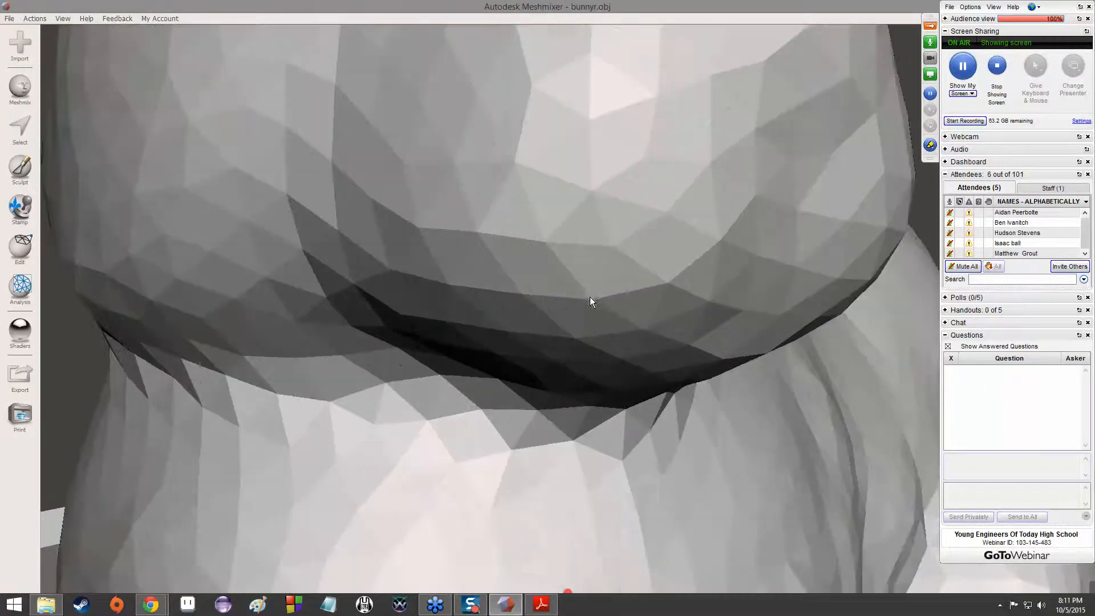
pyautogui.moveTo(559, 262); pyautogui.dragTo(426, 331, button='right')
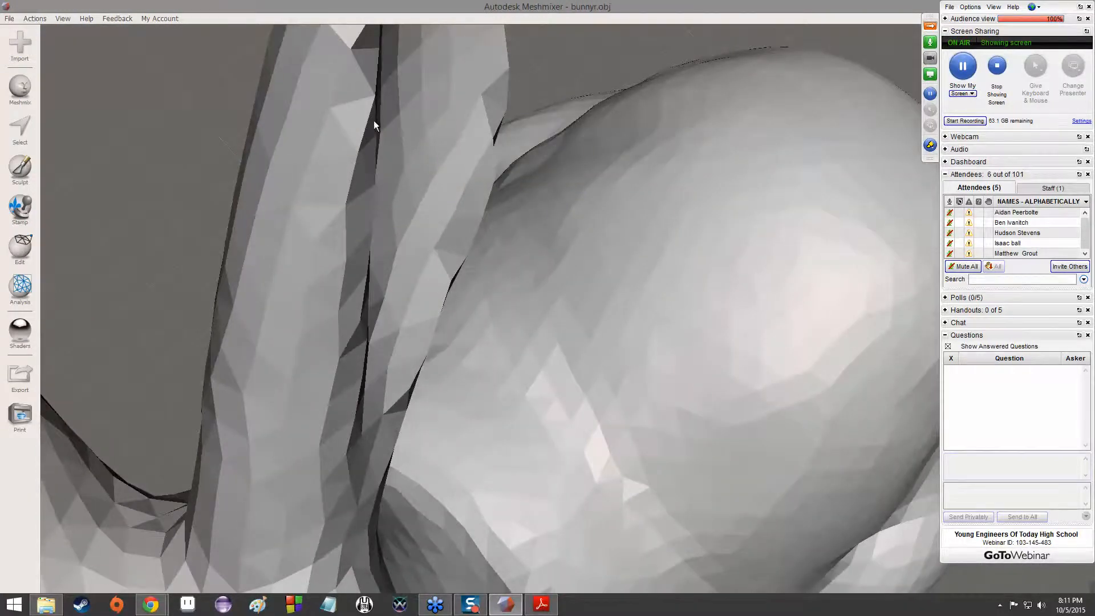
pyautogui.moveTo(604, 264); pyautogui.dragTo(559, 183, button='right')
pyautogui.scroll(-10, 559, 183)
pyautogui.moveTo(727, 329); pyautogui.dragTo(564, 224, button='right')
pyautogui.moveTo(827, 288); pyautogui.dragTo(654, 364, button='right')
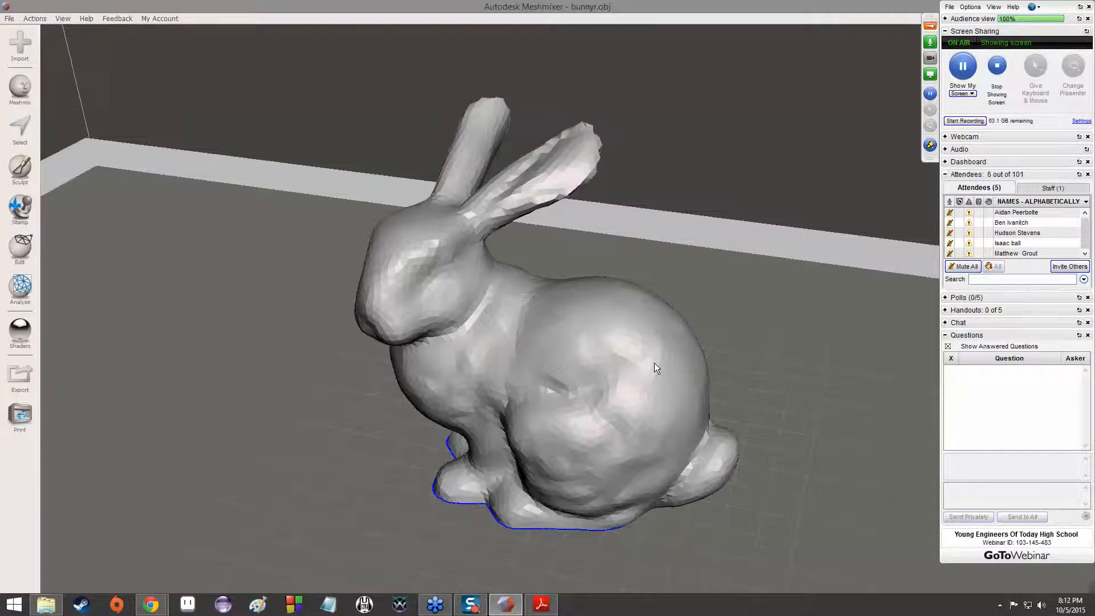
# View the whole bunny from opposite sides and at several distances on the printer bed
pyautogui.moveTo(677, 302); pyautogui.dragTo(318, 281, button='right')
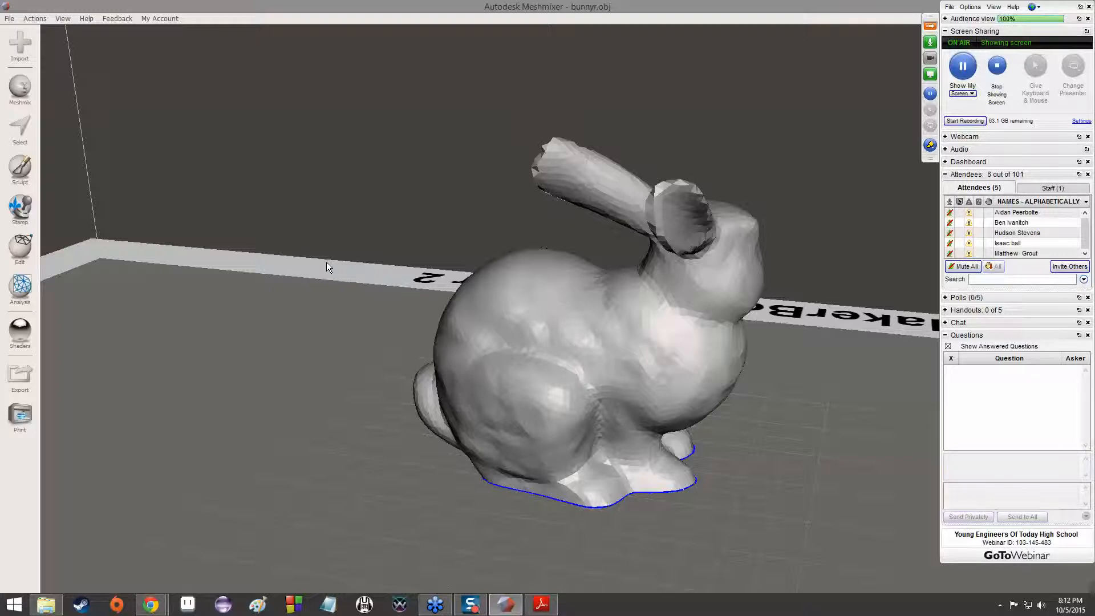
pyautogui.moveTo(654, 364); pyautogui.dragTo(385, 351, button='right')
pyautogui.moveTo(385, 351); pyautogui.dragTo(346, 318, button='middle')
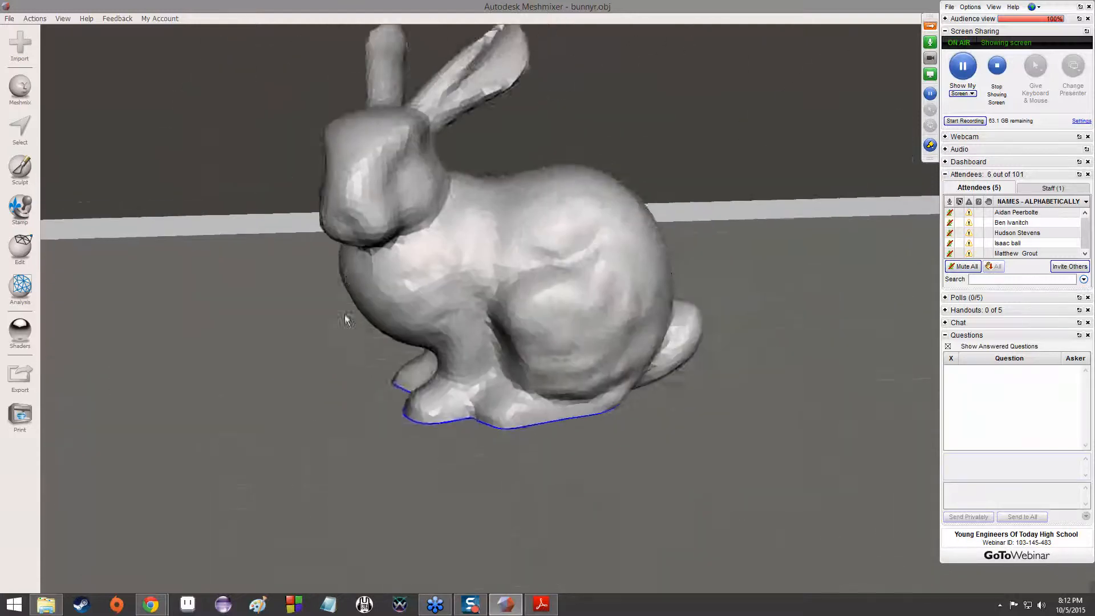
pyautogui.scroll(4, 470, 330)
pyautogui.scroll(-7, 470, 328)
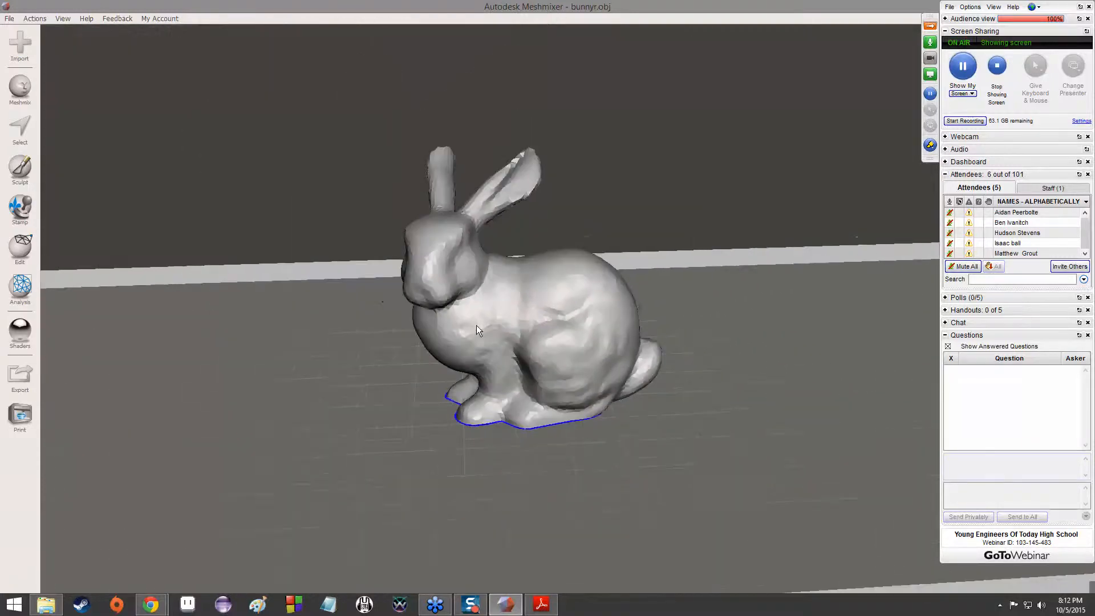
pyautogui.scroll(-3, 477, 326)
pyautogui.scroll(3, 506, 332)
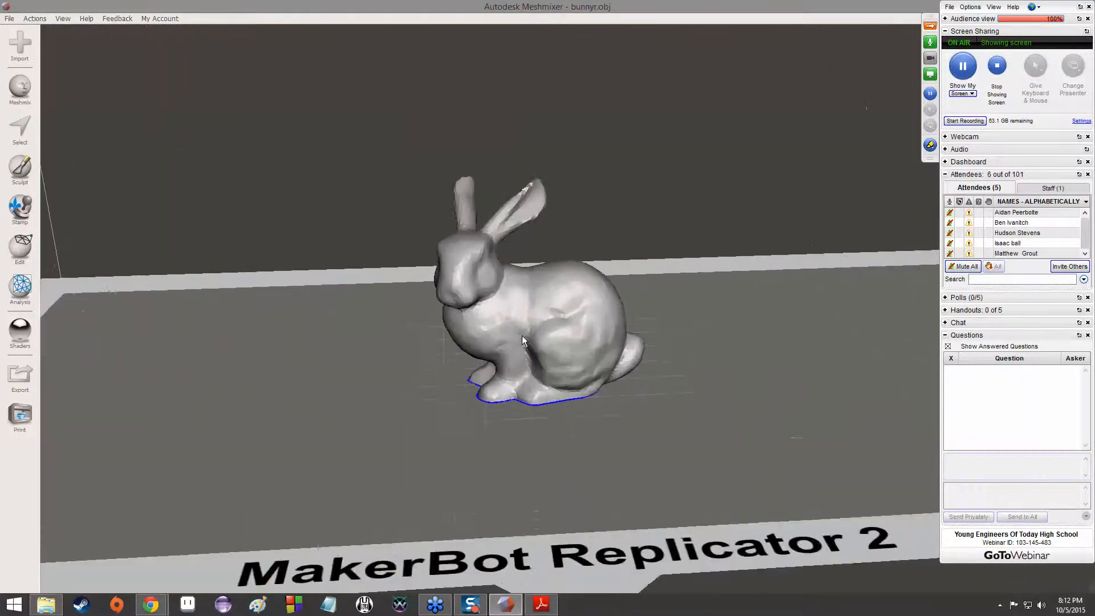
# Inspect the mesh facets on the bunny's flank up close and return to a view of the whole model
pyautogui.scroll(6, 522, 335)
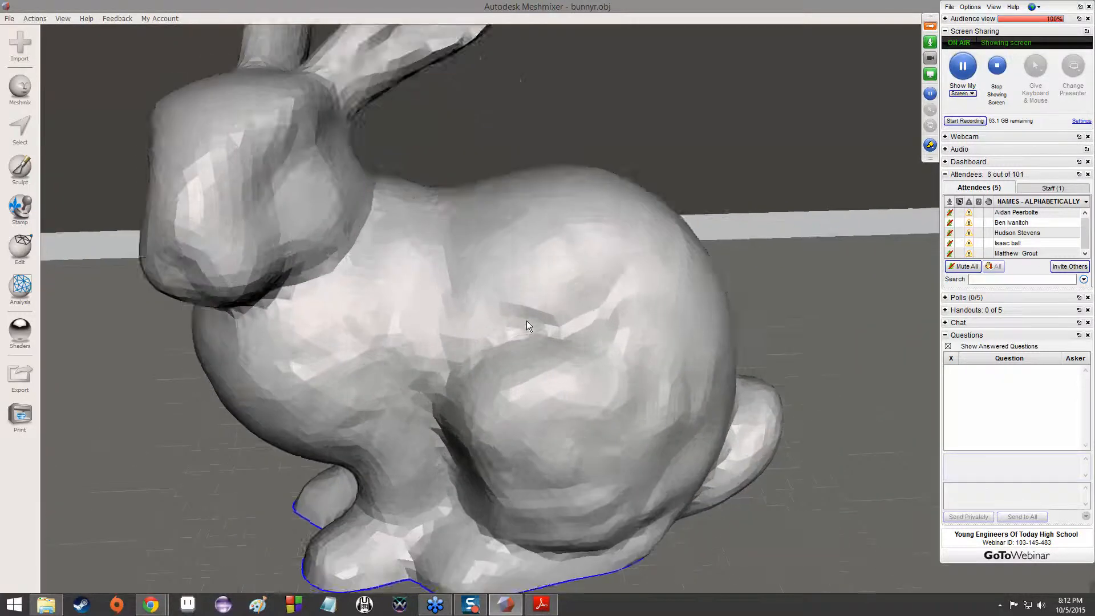
pyautogui.scroll(8, 526, 320)
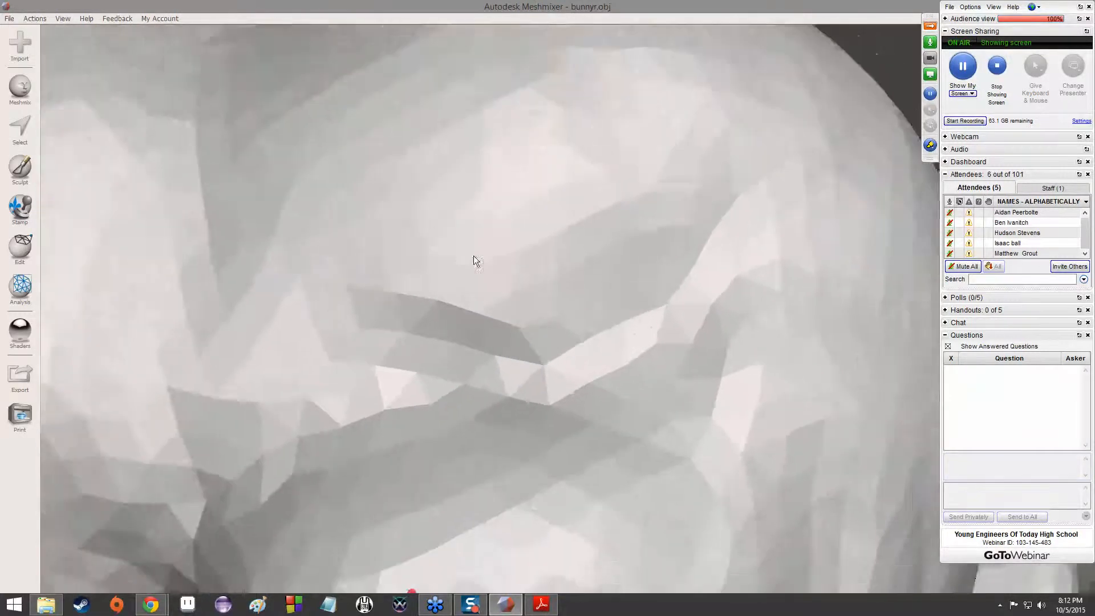
pyautogui.scroll(-12, 473, 261)
pyautogui.moveTo(474, 262); pyautogui.dragTo(514, 271, button='right')
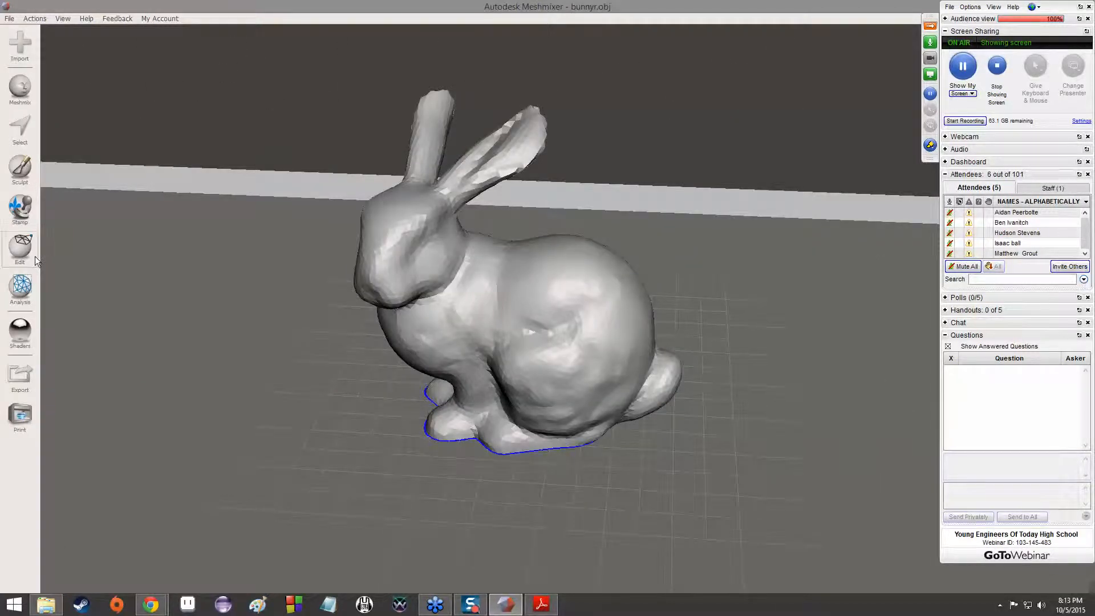
# Bring up the Append or Replace choice for importing a mesh, cancel it, and view the bunny from behind and the side
pyautogui.click(26, 49)
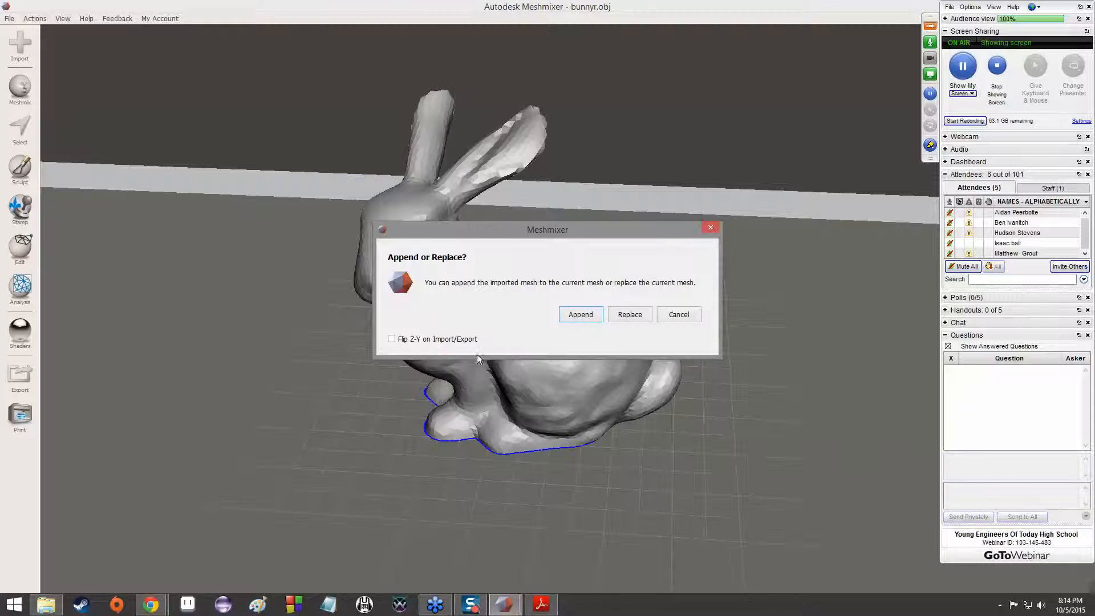
pyautogui.click(684, 321)
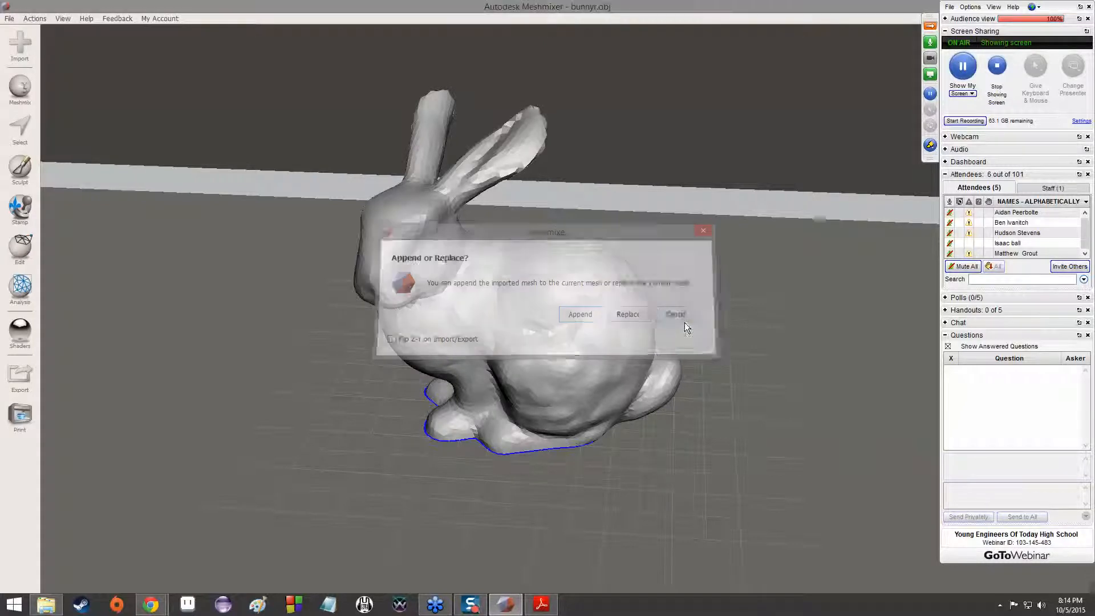
pyautogui.moveTo(792, 313); pyautogui.dragTo(232, 134, button='right')
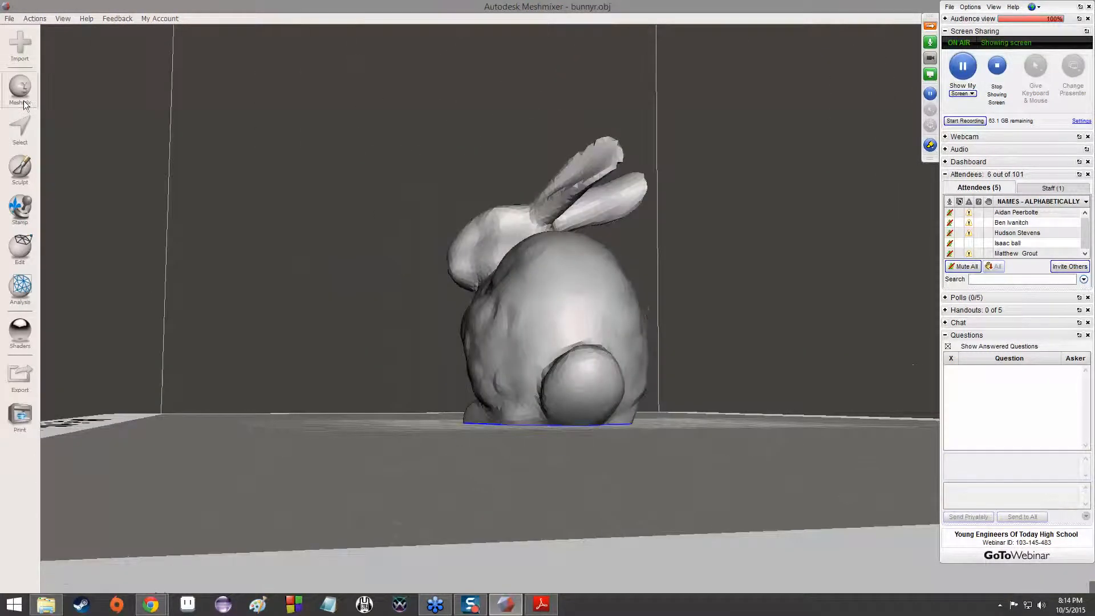
pyautogui.moveTo(356, 105); pyautogui.dragTo(508, 173, button='right')
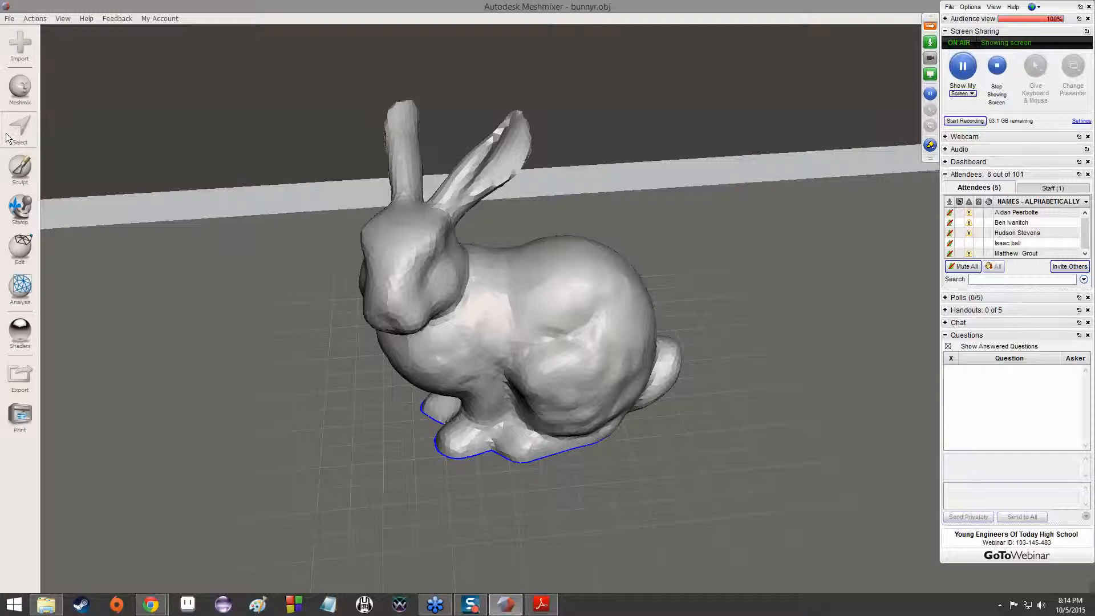
pyautogui.moveTo(183, 175); pyautogui.dragTo(109, 157, button='right')
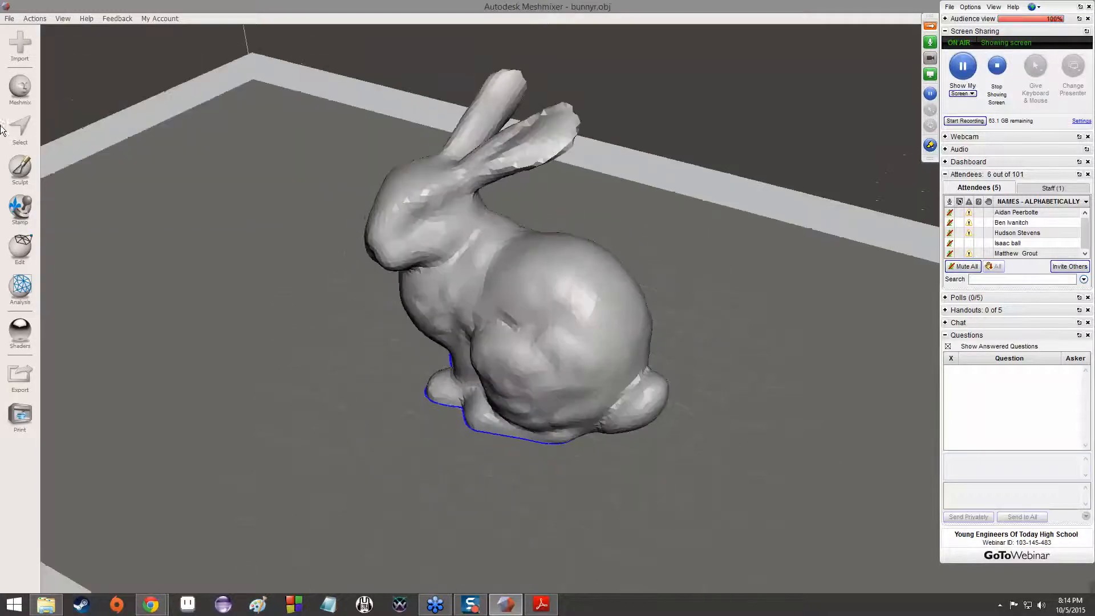
# Select the bunny's entire mesh with the Select tool and clear the selection
pyautogui.click(20, 128)
pyautogui.click(504, 282)
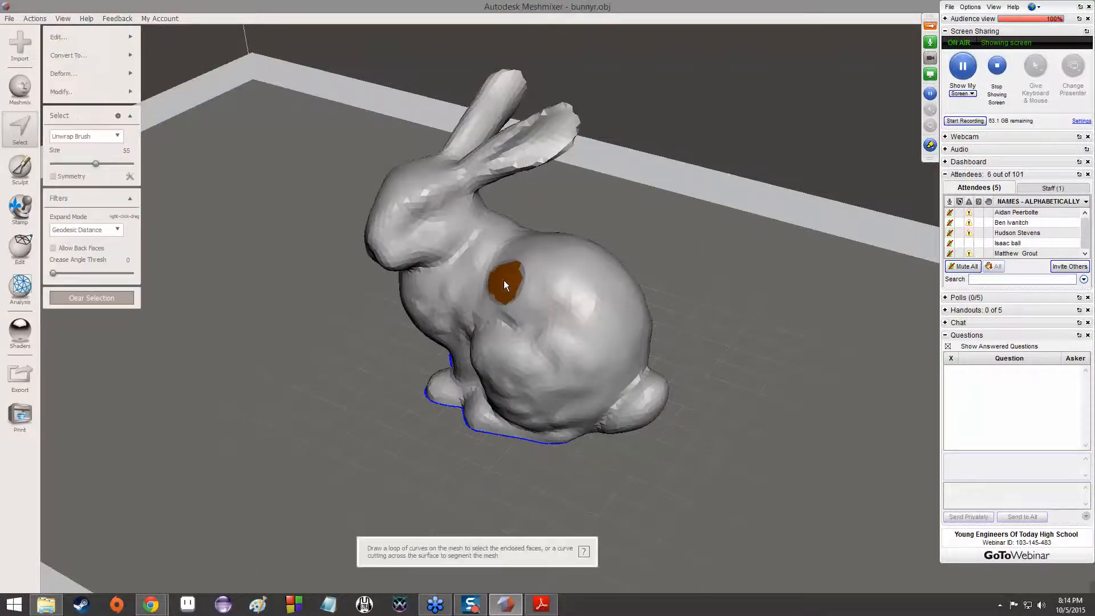
pyautogui.doubleClick(504, 280)
pyautogui.moveTo(814, 268); pyautogui.dragTo(627, 245, button='right')
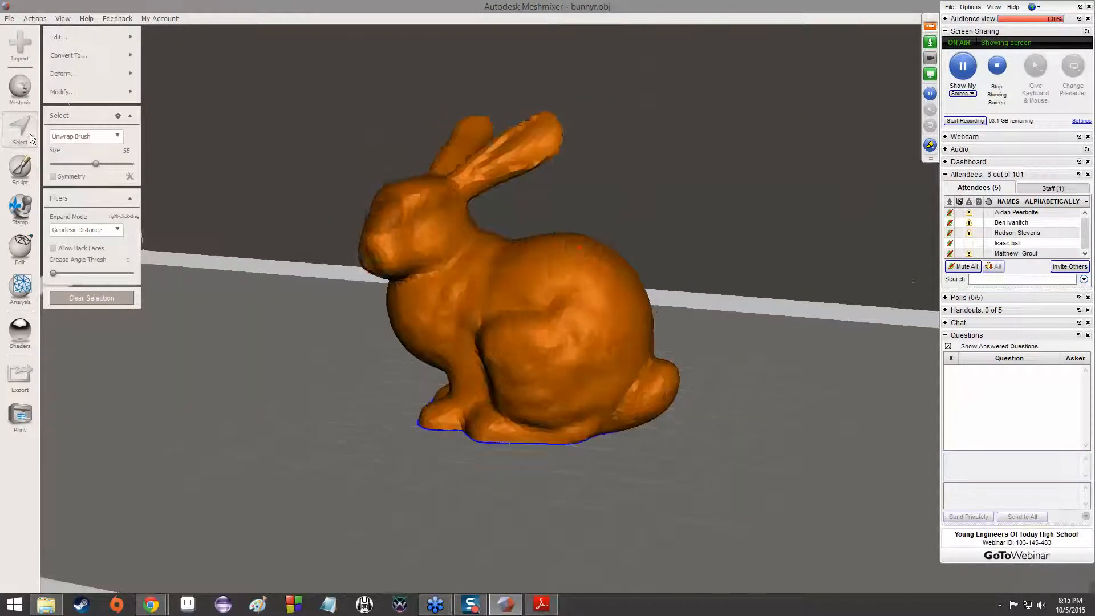
pyautogui.press('Escape')
# Start the Sculpt tool and look over the brush falloff curve options
pyautogui.click(20, 168)
pyautogui.moveTo(88, 91)
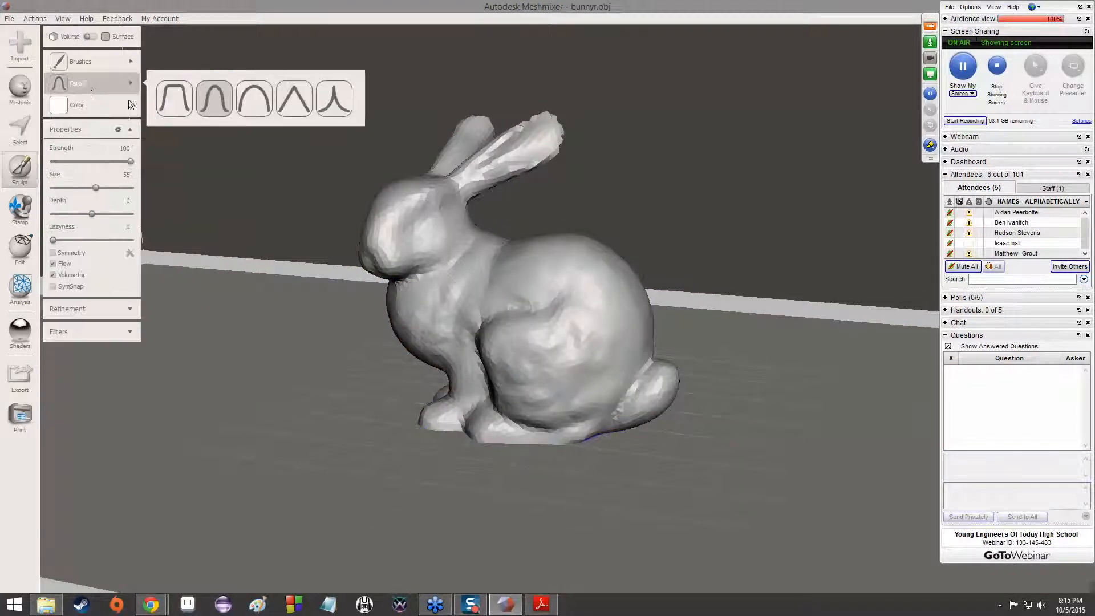
pyautogui.moveTo(625, 204); pyautogui.dragTo(548, 285, button='right')
pyautogui.moveTo(93, 86)
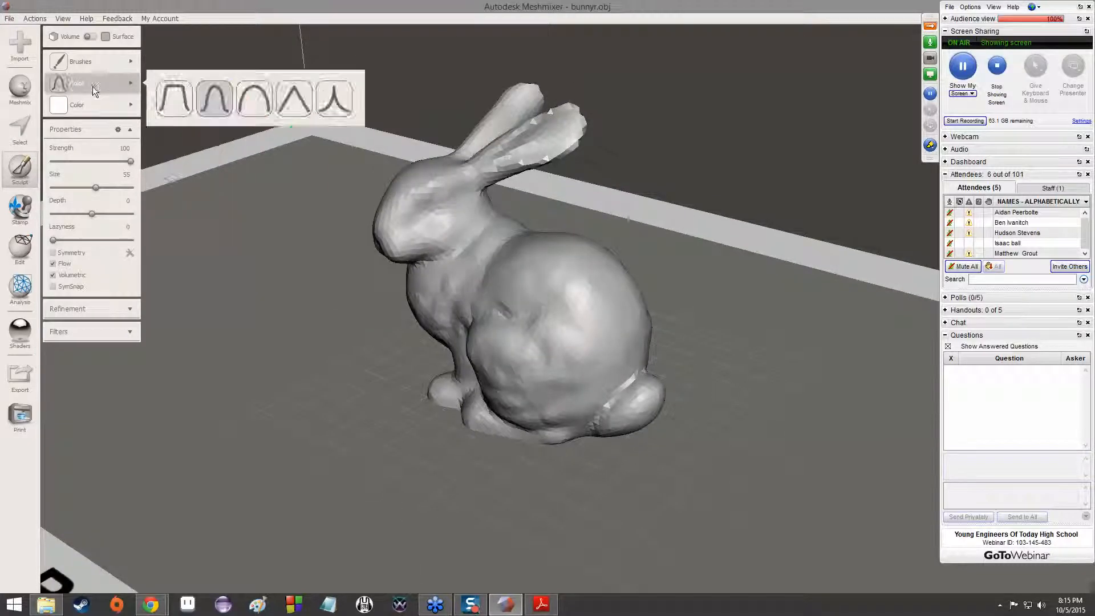
pyautogui.moveTo(108, 113)
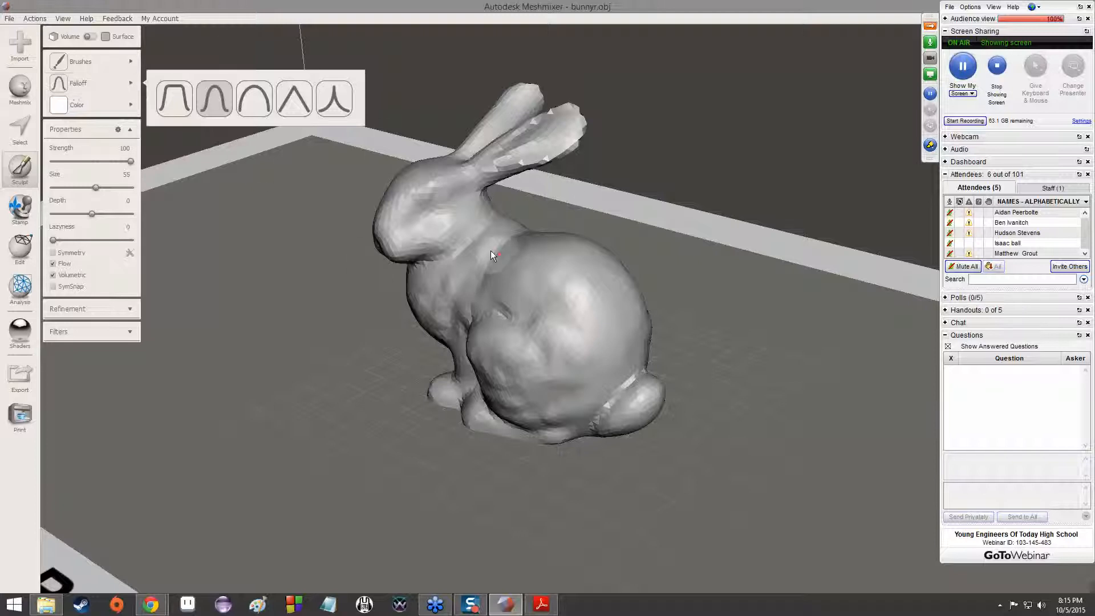
# Sculpt both of the bunny's ears with brush strokes at strength 100 and size 55
pyautogui.moveTo(694, 365); pyautogui.dragTo(403, 316, button='right')
pyautogui.moveTo(758, 387); pyautogui.dragTo(563, 307, button='right')
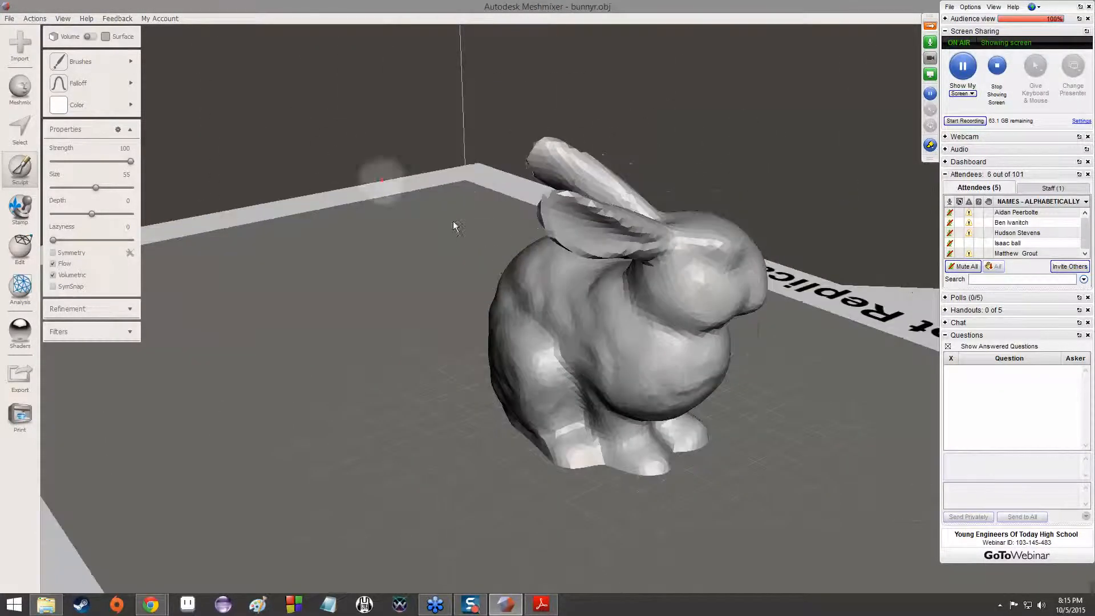
pyautogui.moveTo(453, 220); pyautogui.dragTo(566, 341, button='right')
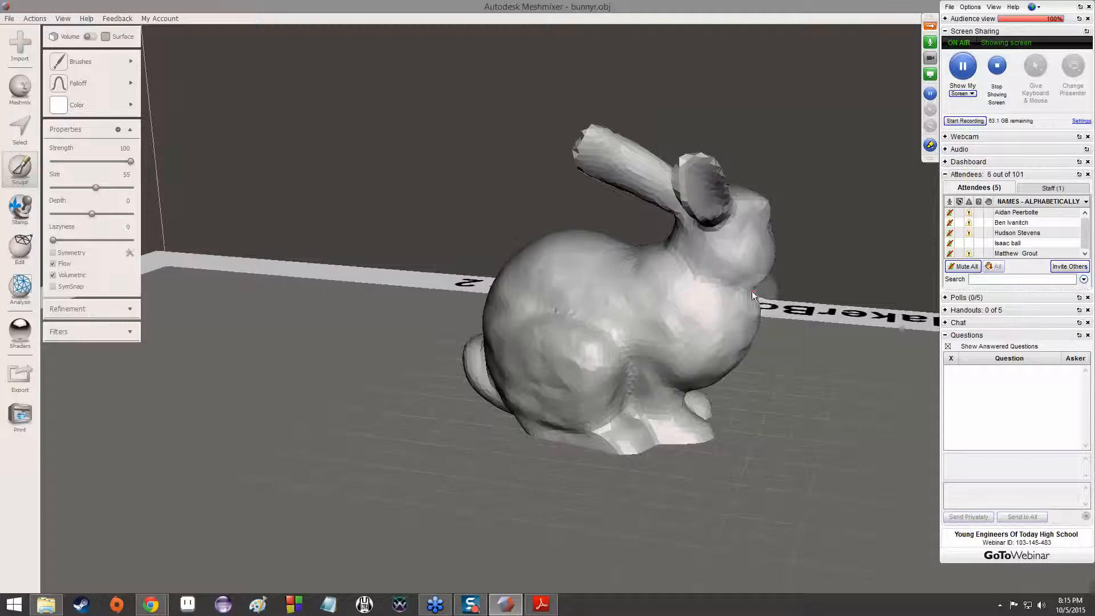
pyautogui.moveTo(747, 297); pyautogui.dragTo(684, 241, button='right')
pyautogui.moveTo(655, 189)
pyautogui.mouseDown()
pyautogui.moveTo(681, 179)
pyautogui.moveTo(709, 189)
pyautogui.moveTo(678, 173)
pyautogui.moveTo(659, 184)
pyautogui.moveTo(705, 170)
pyautogui.moveTo(673, 175)
pyautogui.moveTo(654, 199)
pyautogui.moveTo(686, 179)
pyautogui.moveTo(648, 185)
pyautogui.mouseUp()
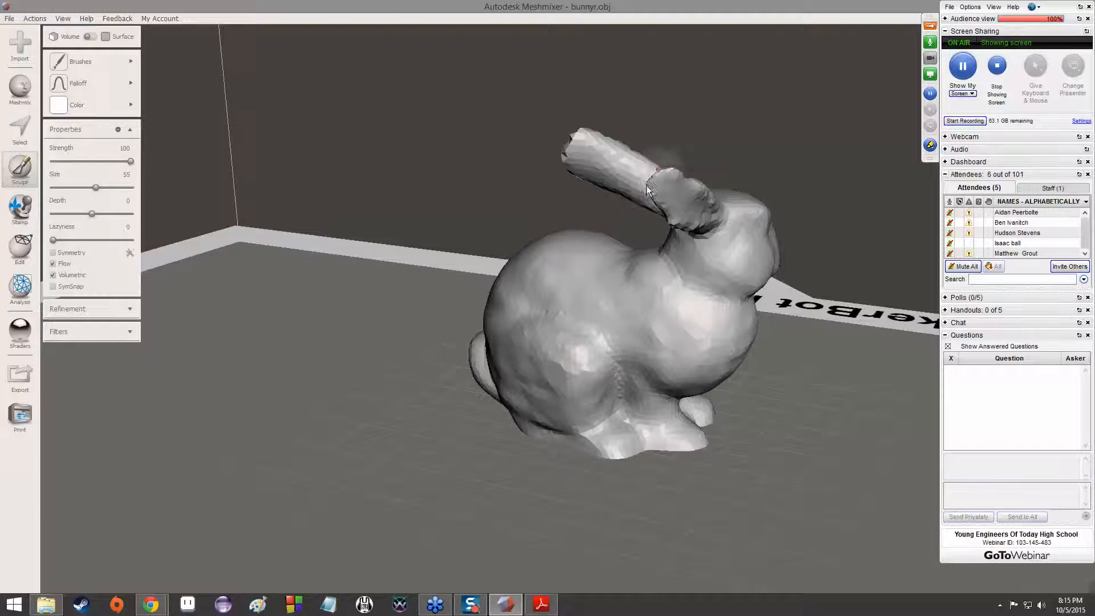
pyautogui.moveTo(652, 188); pyautogui.dragTo(549, 320, button='right')
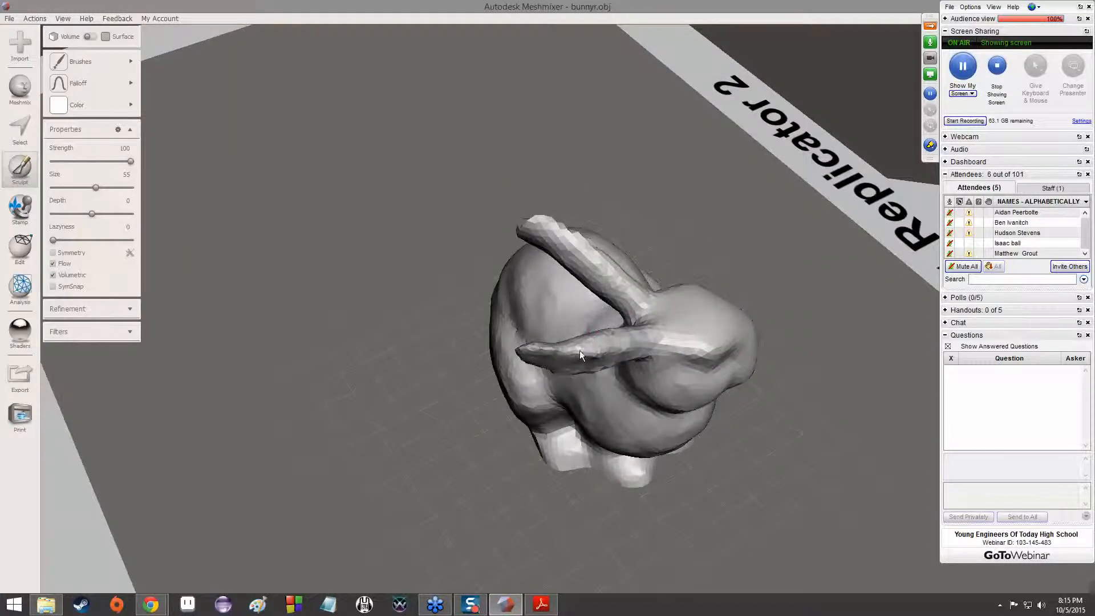
pyautogui.moveTo(587, 340); pyautogui.dragTo(587, 406, button='right')
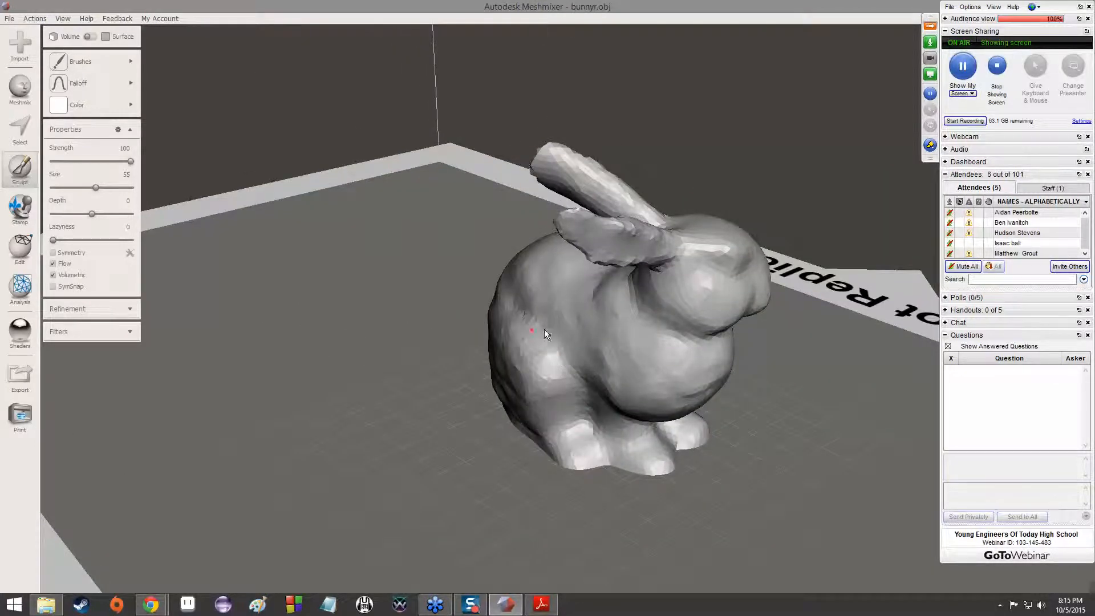
pyautogui.moveTo(603, 272); pyautogui.dragTo(511, 278, button='right')
pyautogui.moveTo(545, 182); pyautogui.dragTo(489, 157, button='right')
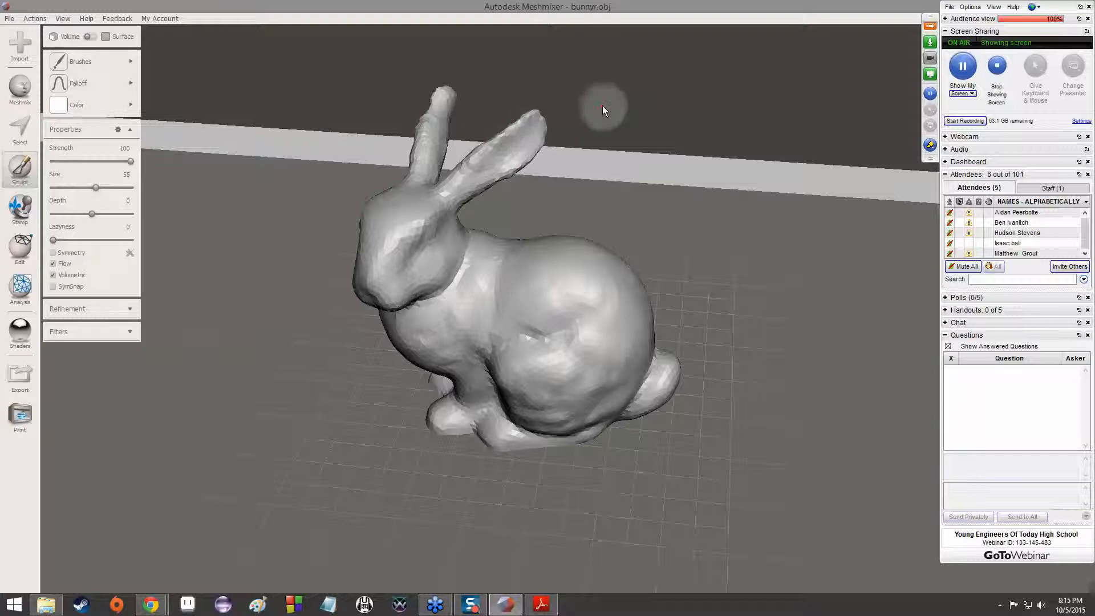
# Undo the sculpt strokes on the bunny's ears
pyautogui.hotkey('ctrl', 'z')
pyautogui.hotkey('ctrl', 'z')
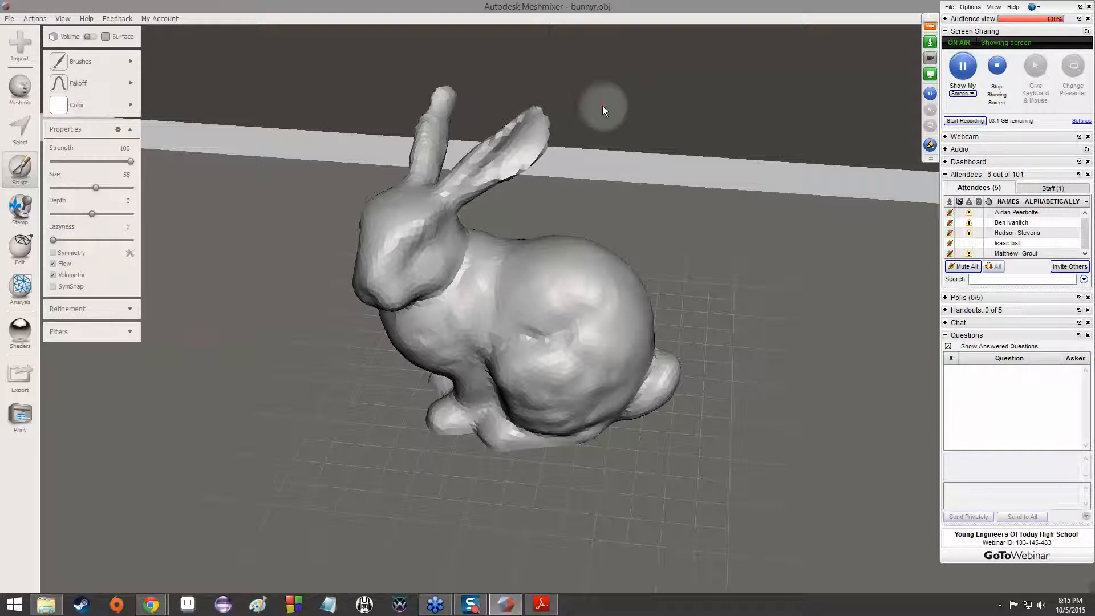
pyautogui.hotkey('ctrl', 'z')
pyautogui.hotkey('ctrl', 'z')
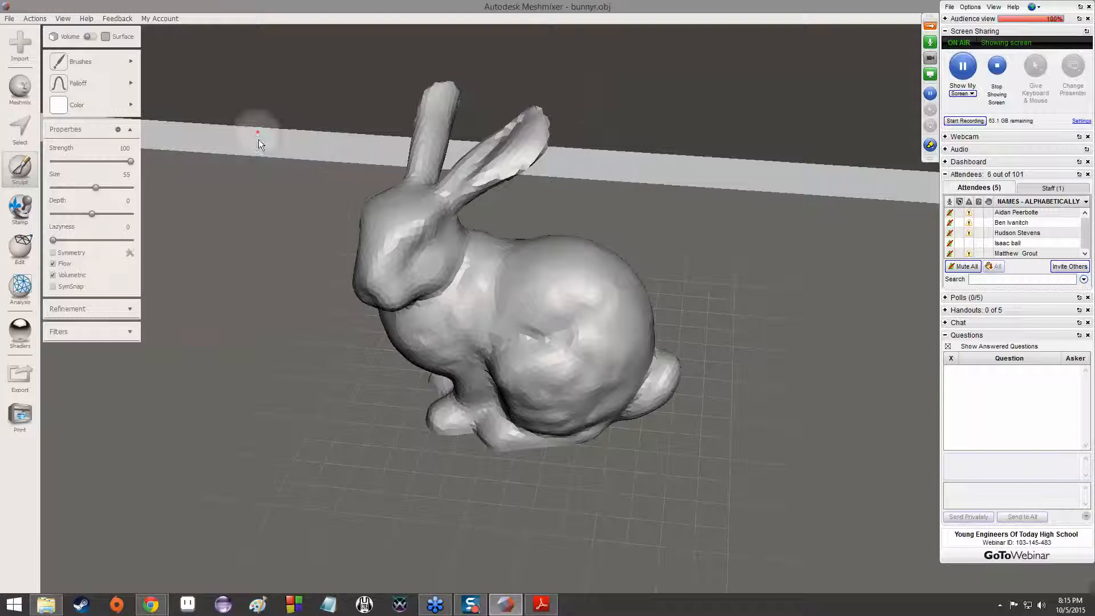
# Start the Stamp tool and pick the comma-shaped stamp pattern
pyautogui.click(22, 207)
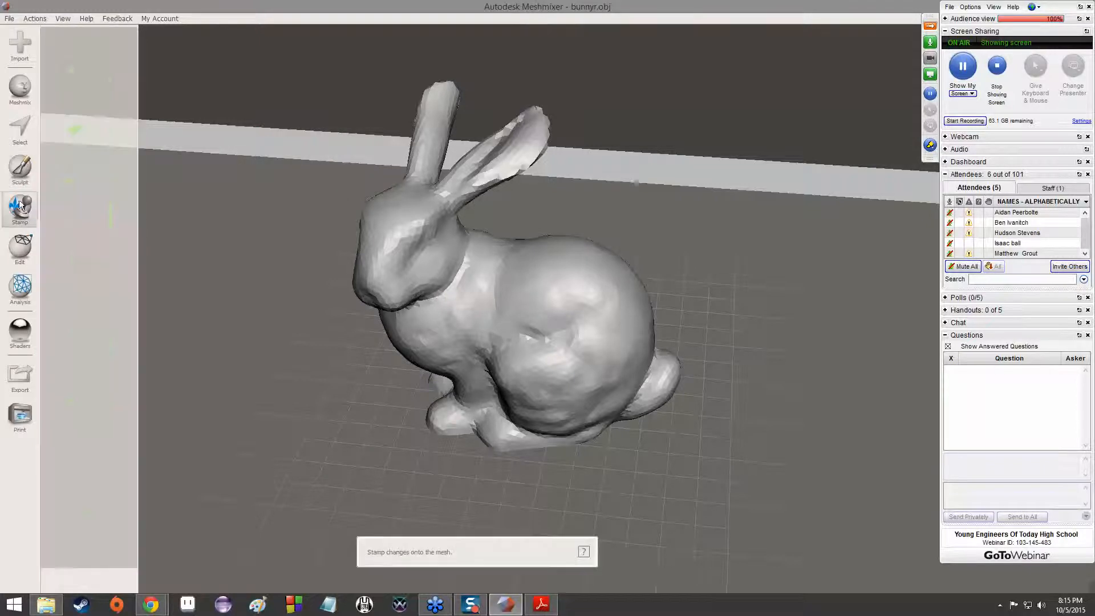
pyautogui.moveTo(146, 277); pyautogui.dragTo(302, 246, button='right')
pyautogui.moveTo(657, 337); pyautogui.dragTo(395, 268, button='right')
pyautogui.click(101, 279)
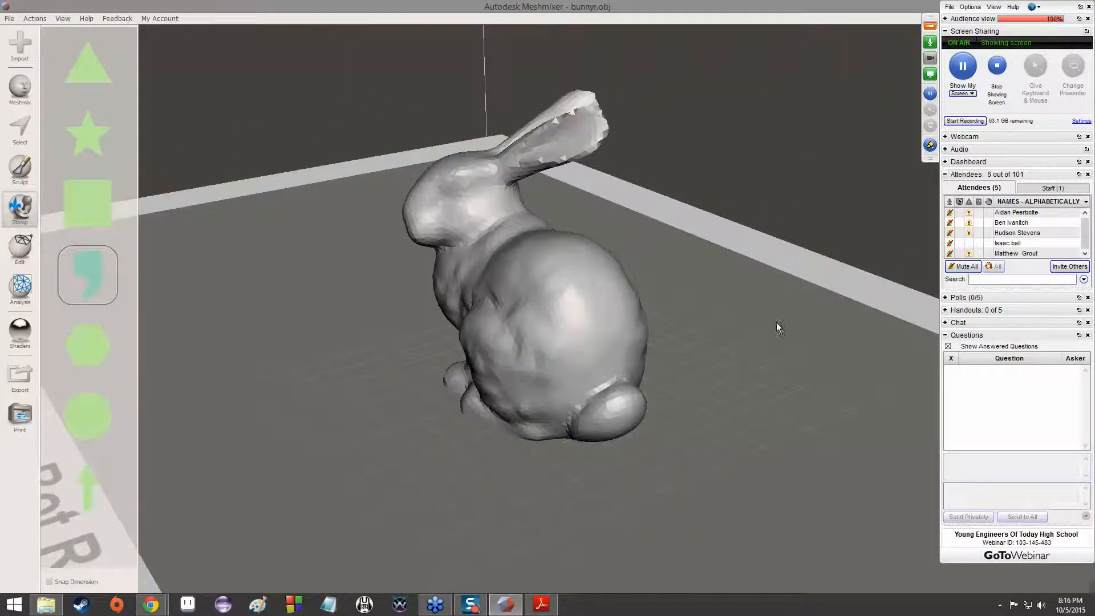
# Show the list of Edit operations and the list of Analysis tools for the bunny mesh
pyautogui.click(17, 257)
pyautogui.moveTo(321, 181); pyautogui.dragTo(351, 309, button='right')
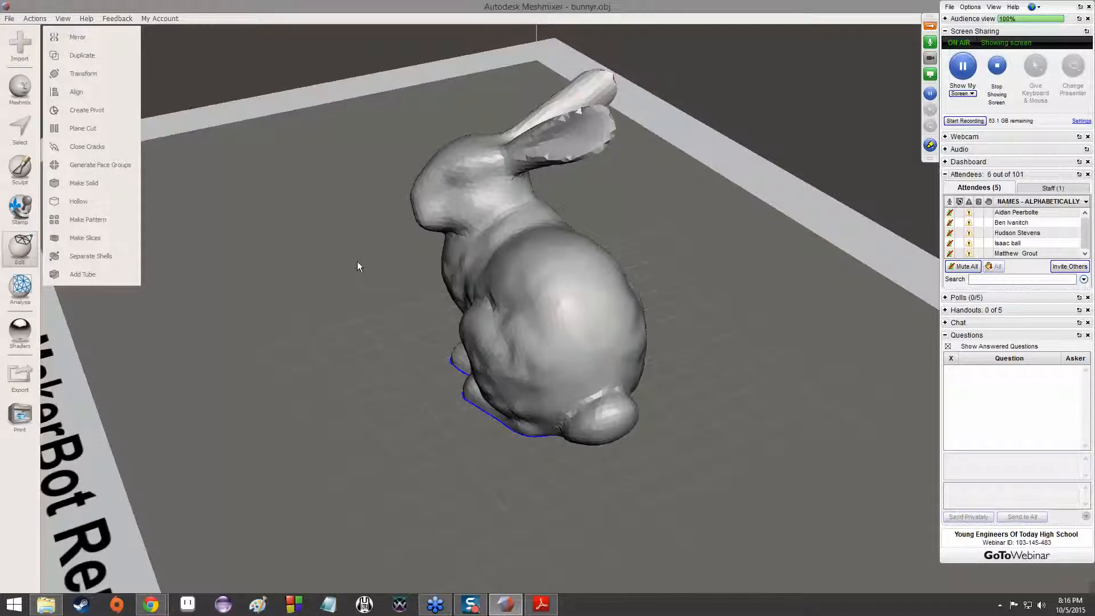
pyautogui.scroll(1, 442, 211)
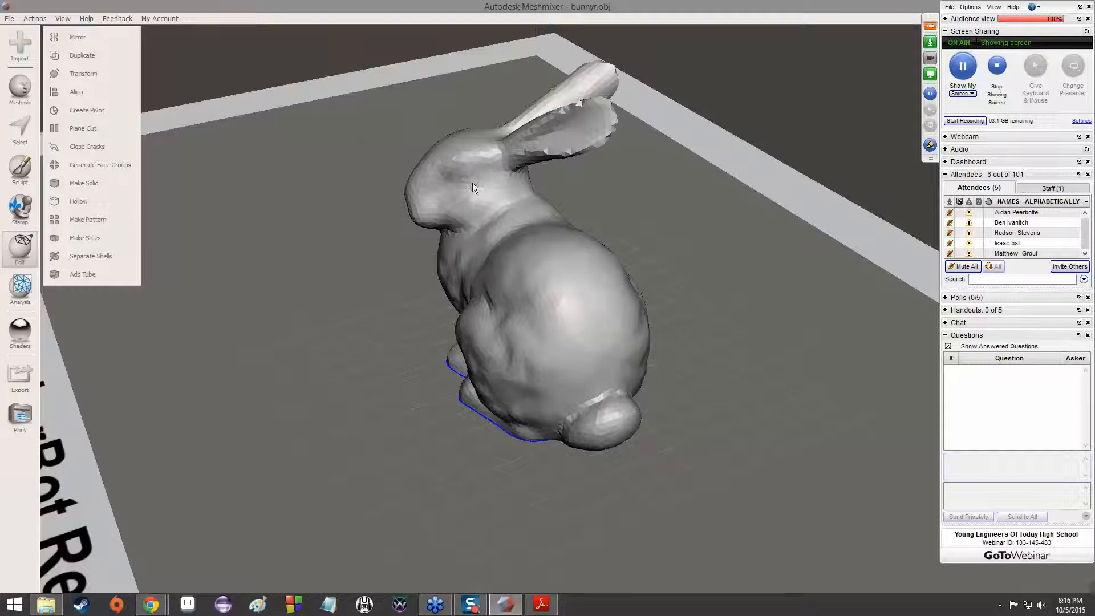
pyautogui.scroll(3, 472, 183)
pyautogui.scroll(-5, 472, 182)
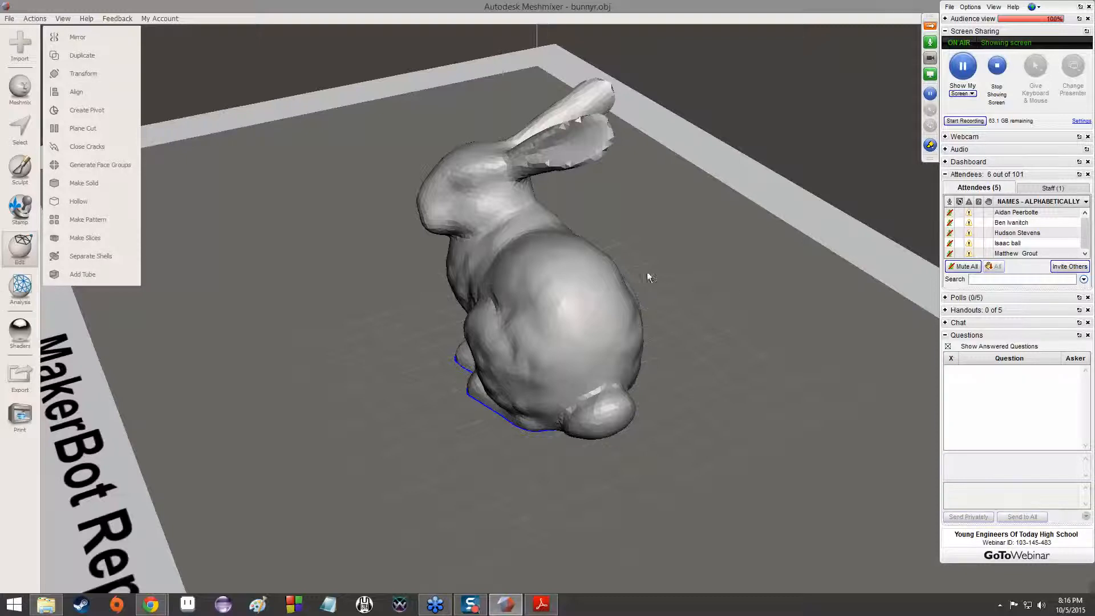
pyautogui.moveTo(829, 301); pyautogui.dragTo(423, 321, button='right')
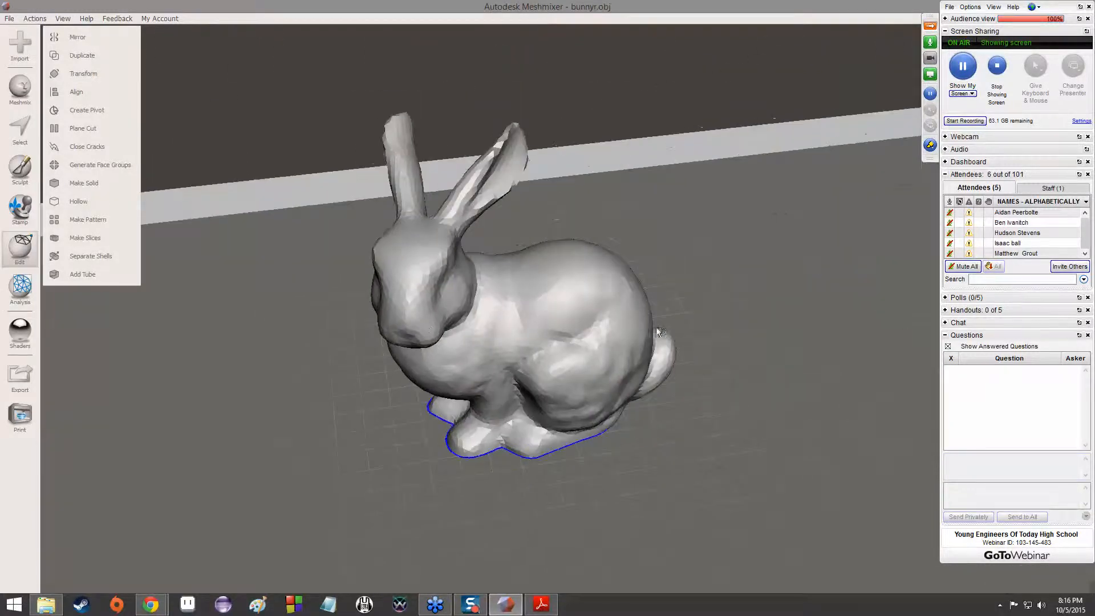
pyautogui.moveTo(582, 327); pyautogui.dragTo(467, 313, button='right')
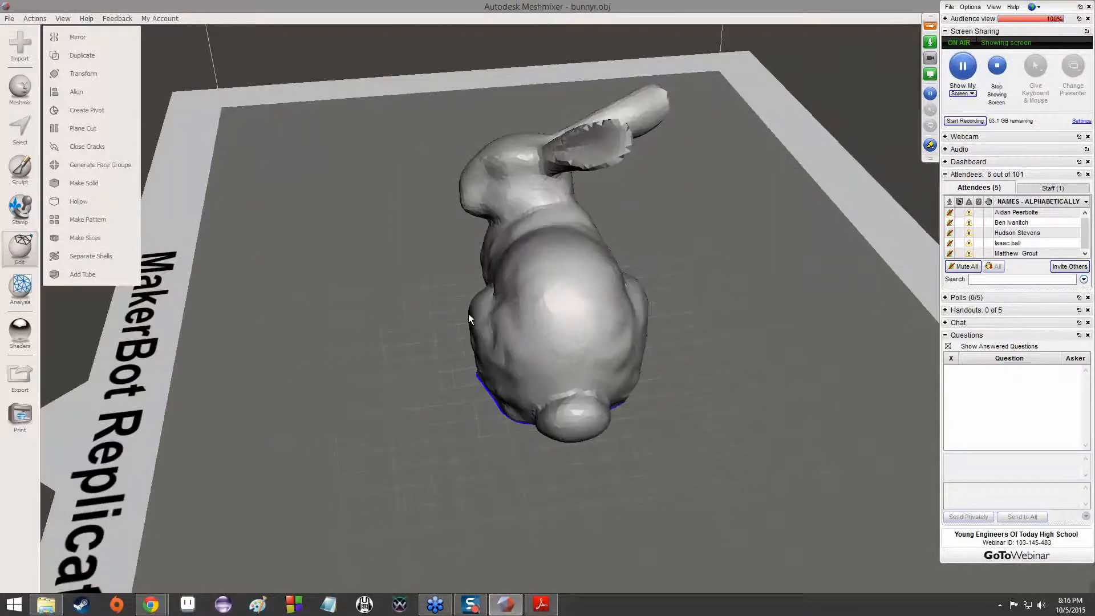
pyautogui.click(6, 296)
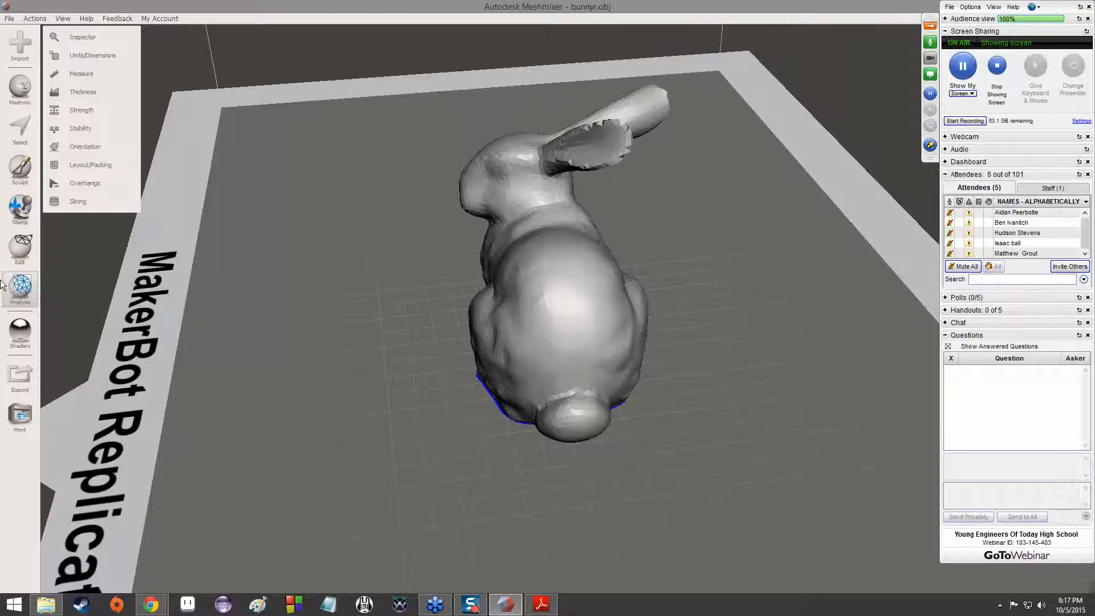
# Apply the reflective chrome-like shader to the bunny and view it from the front
pyautogui.click(20, 329)
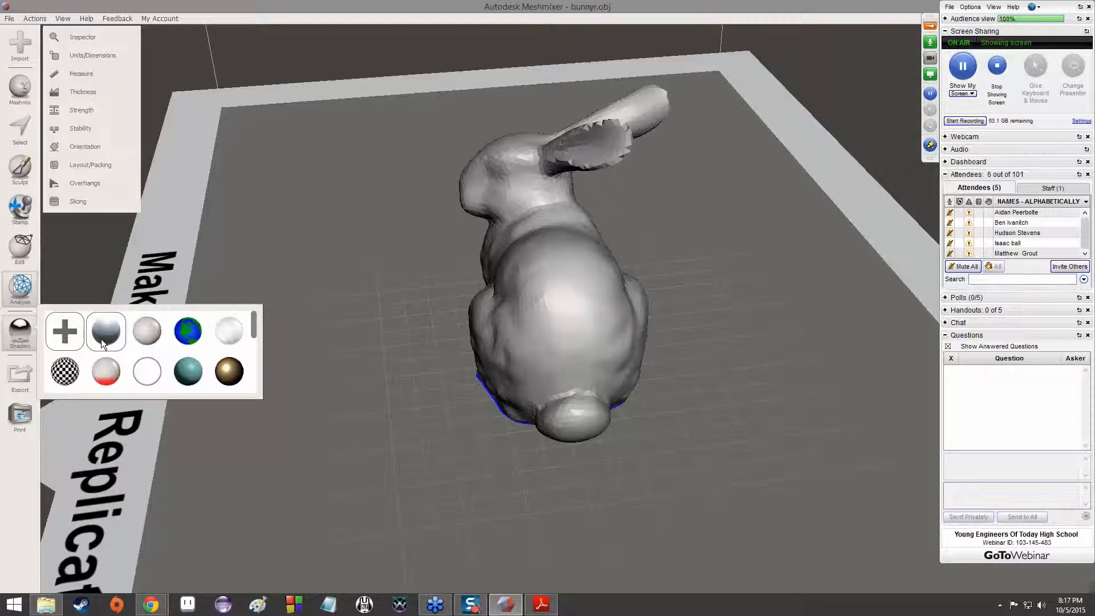
pyautogui.click(115, 334)
pyautogui.moveTo(109, 334); pyautogui.dragTo(587, 284)
pyautogui.moveTo(435, 278); pyautogui.dragTo(686, 233, button='right')
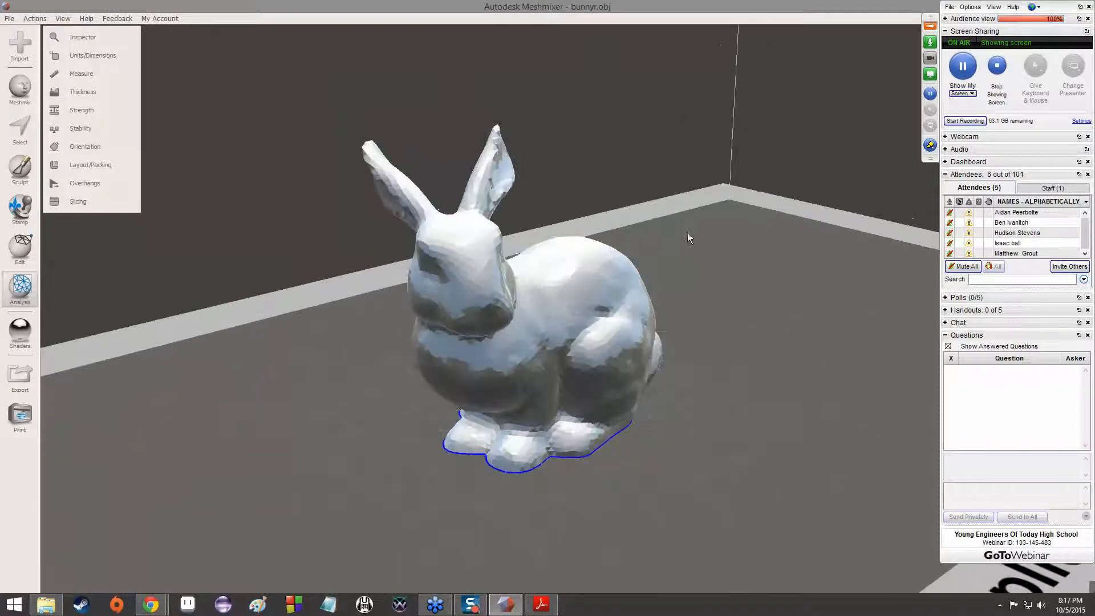
# Replace the bunny's reflective shader with the plain light gray one
pyautogui.click(26, 334)
pyautogui.moveTo(146, 331); pyautogui.dragTo(556, 306)
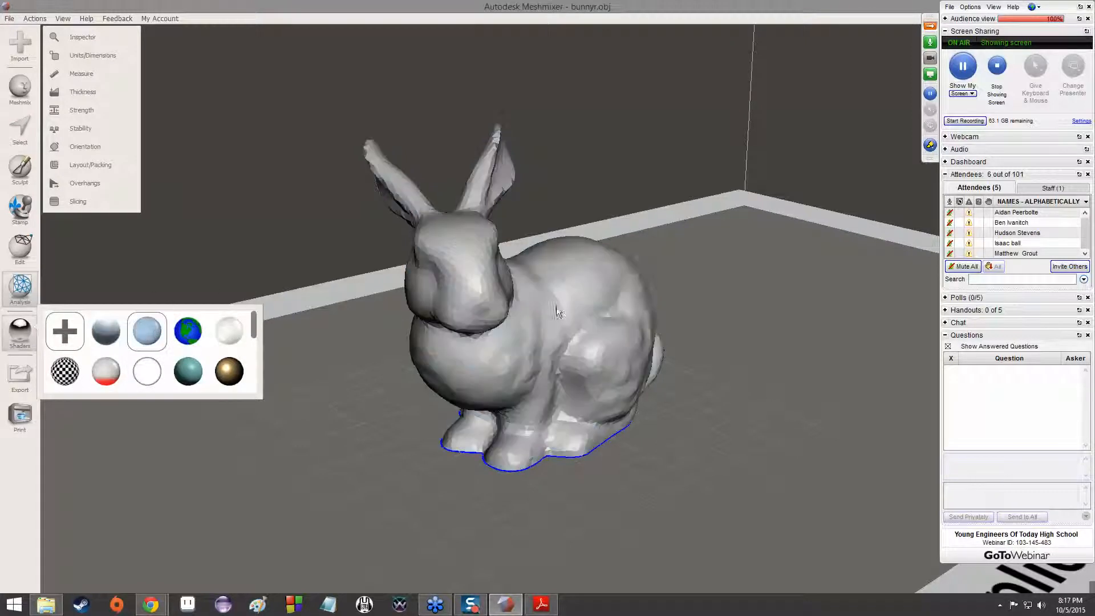
pyautogui.moveTo(556, 306); pyautogui.dragTo(353, 322, button='right')
# Apply the checkerboard shader to the bunny to give it a pink surface
pyautogui.click(29, 324)
pyautogui.moveTo(98, 379); pyautogui.dragTo(573, 320)
pyautogui.moveTo(369, 344); pyautogui.dragTo(111, 368, button='right')
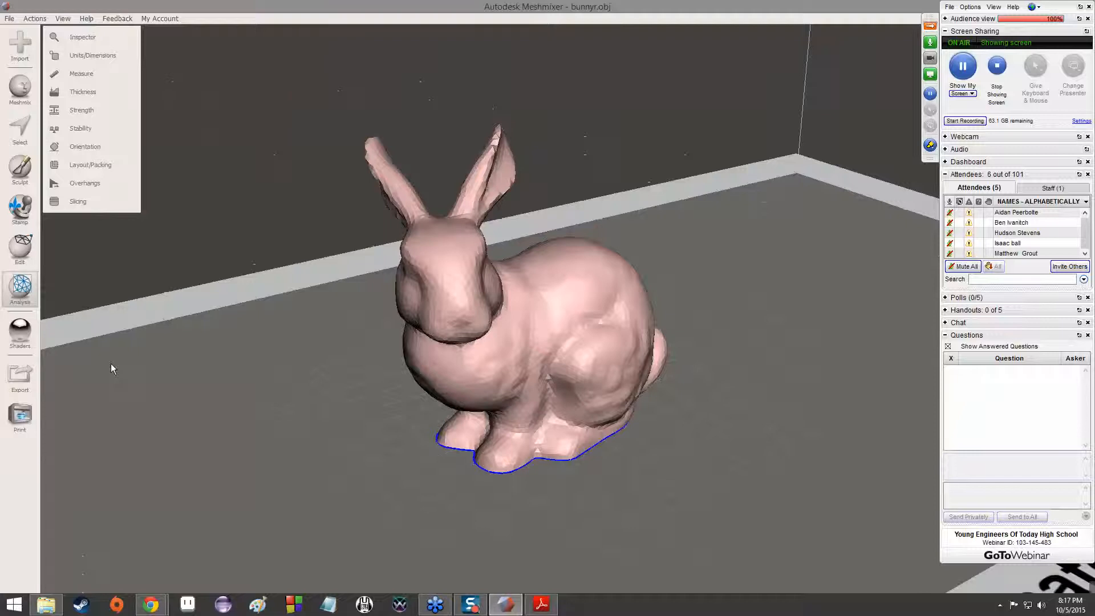
pyautogui.scroll(5, 443, 402)
pyautogui.scroll(-5, 446, 398)
# Try the gold shader on the bunny and switch back to the plain light gray shader
pyautogui.click(20, 331)
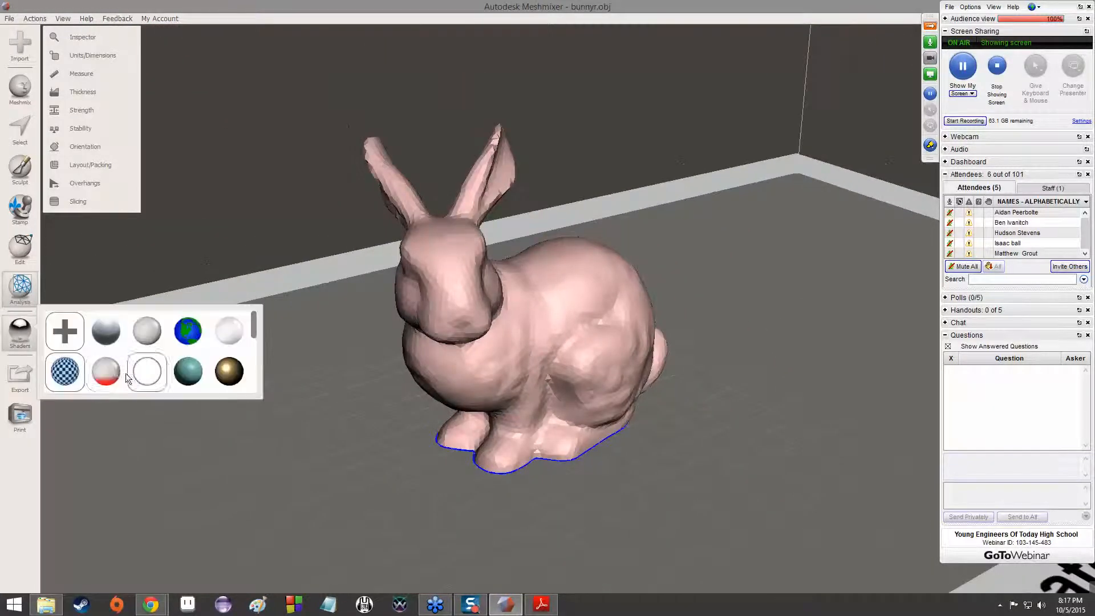
pyautogui.moveTo(216, 384); pyautogui.dragTo(416, 273)
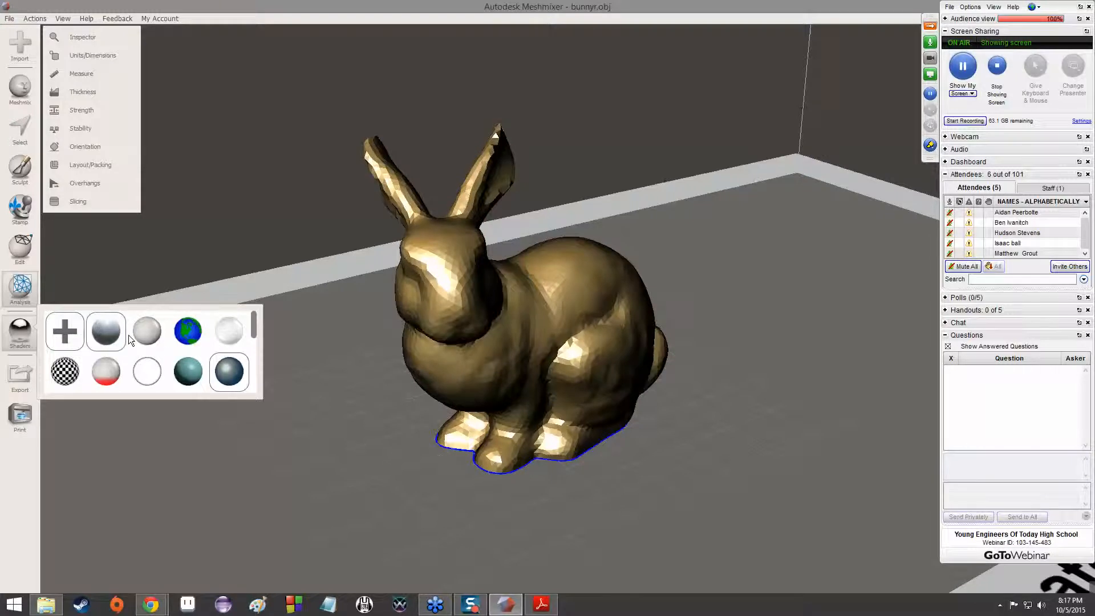
pyautogui.moveTo(136, 340); pyautogui.dragTo(494, 308)
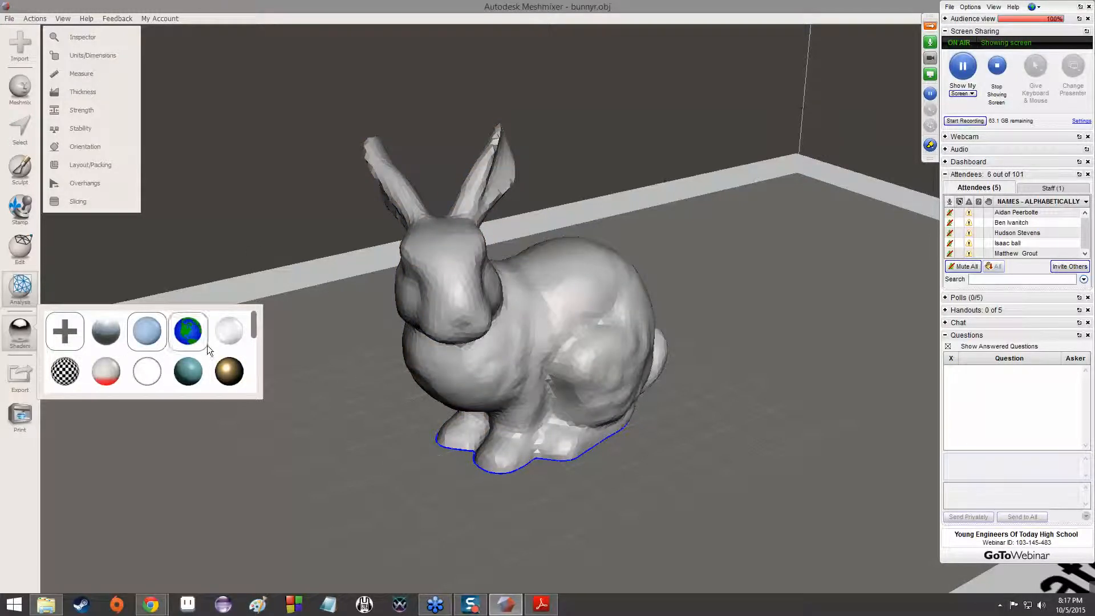
# Look through the remaining materials in the shader library
pyautogui.scroll(-5, 206, 344)
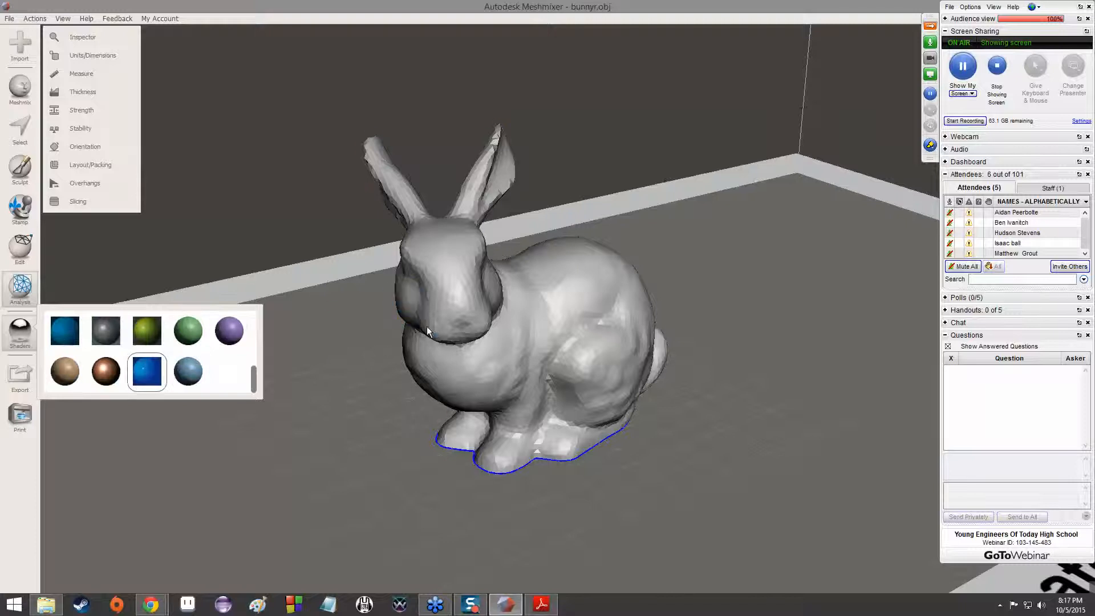
pyautogui.moveTo(426, 326); pyautogui.dragTo(428, 326)
pyautogui.scroll(5, 147, 358)
pyautogui.moveTo(143, 332); pyautogui.dragTo(513, 309)
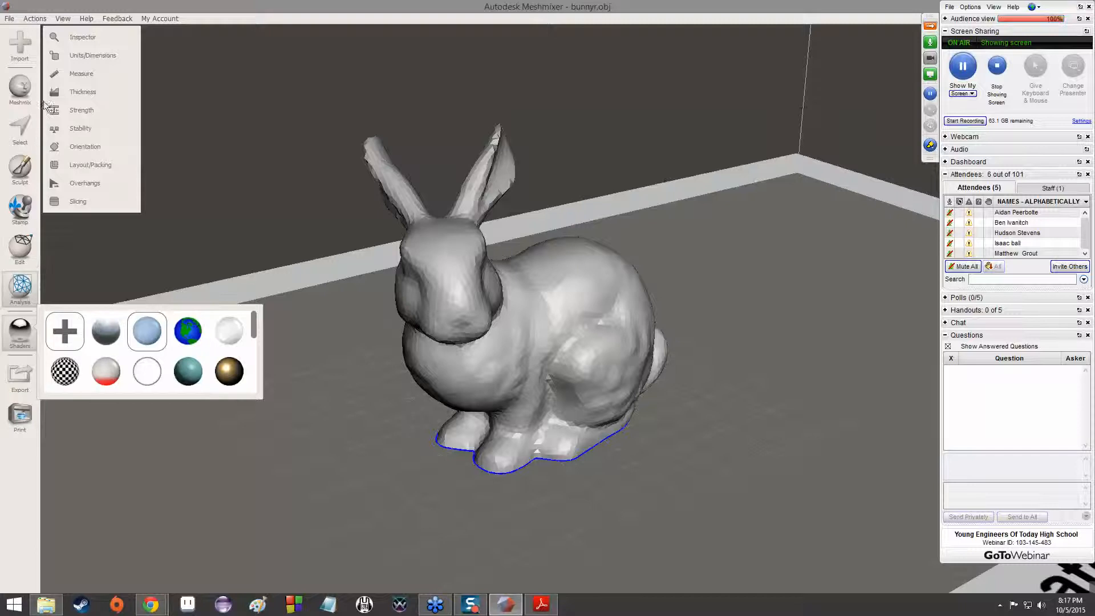
pyautogui.click(287, 146)
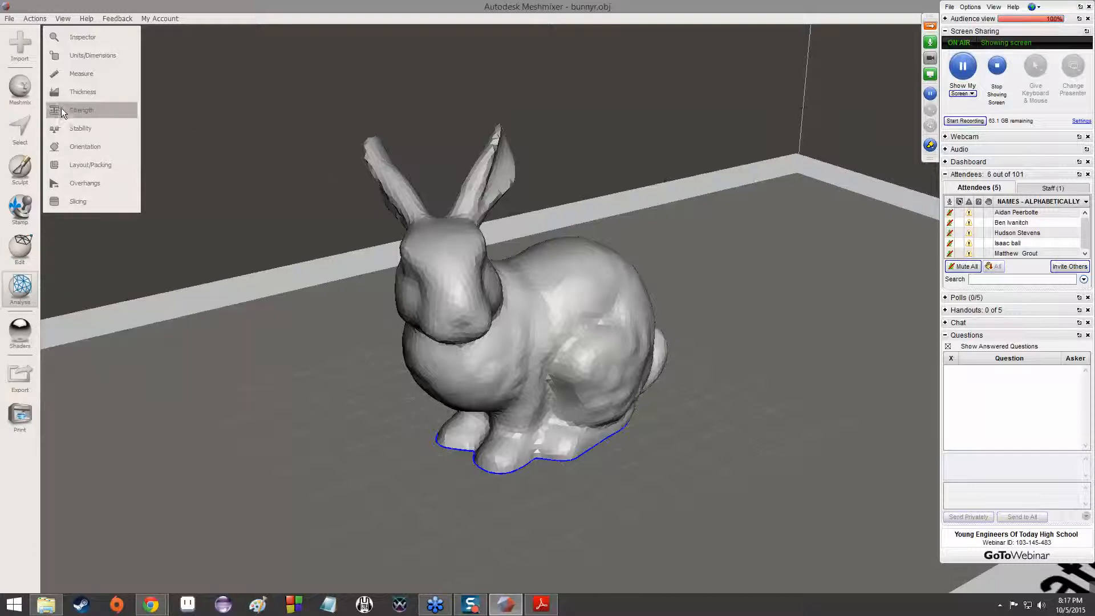
# Browse the Primitives collection in the Meshmix part library
pyautogui.click(20, 86)
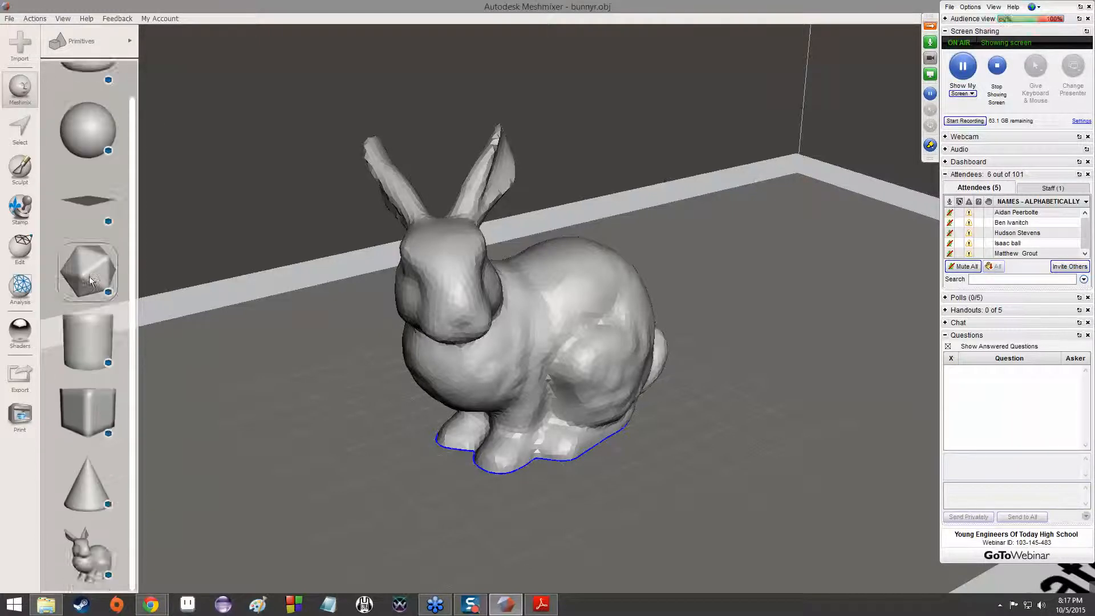
pyautogui.scroll(-3, 105, 423)
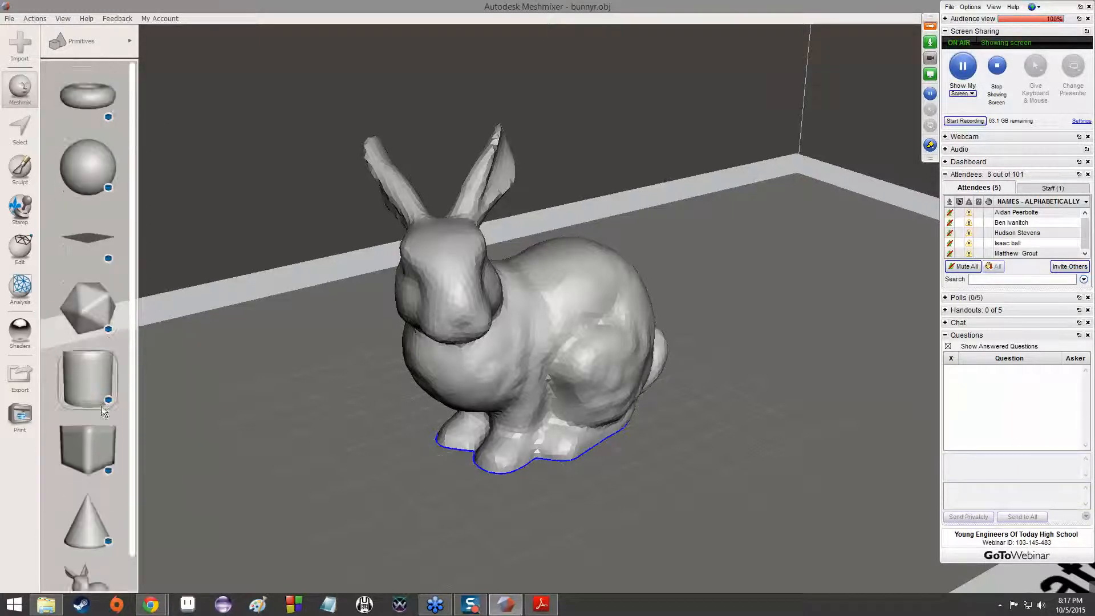
pyautogui.scroll(3, 88, 176)
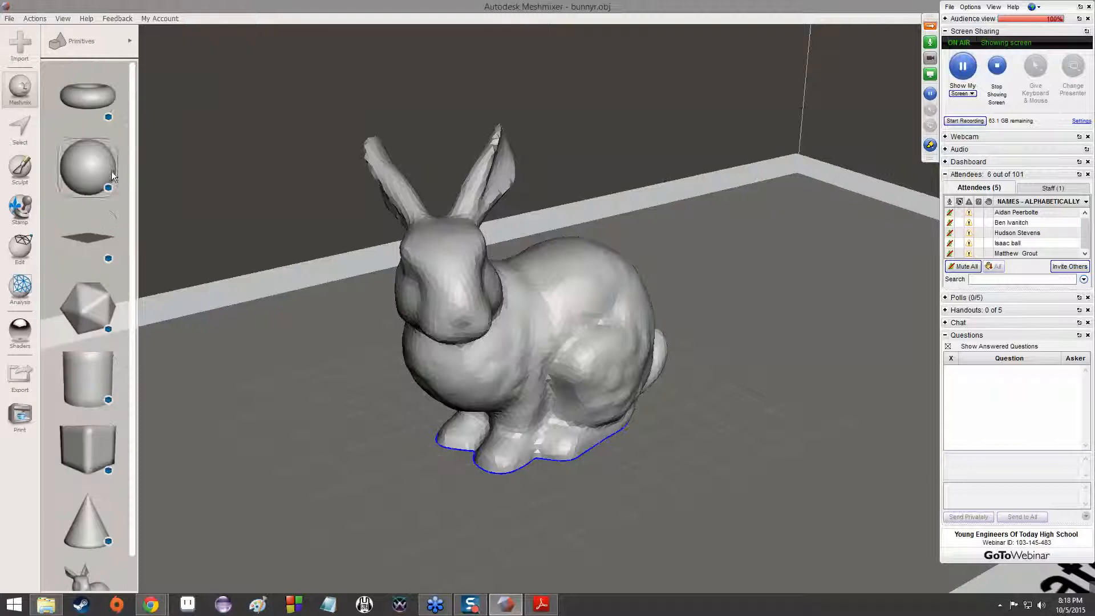
# Look through the Tinkerplay Connectors and Tinkerplay Parts collections of the part library
pyautogui.click(86, 45)
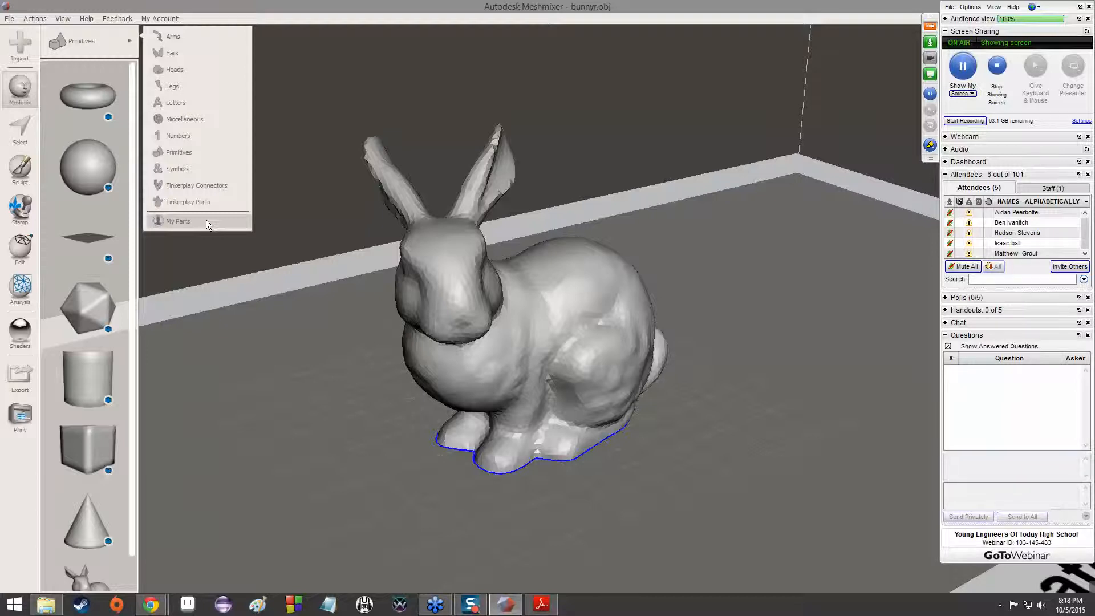
pyautogui.click(189, 186)
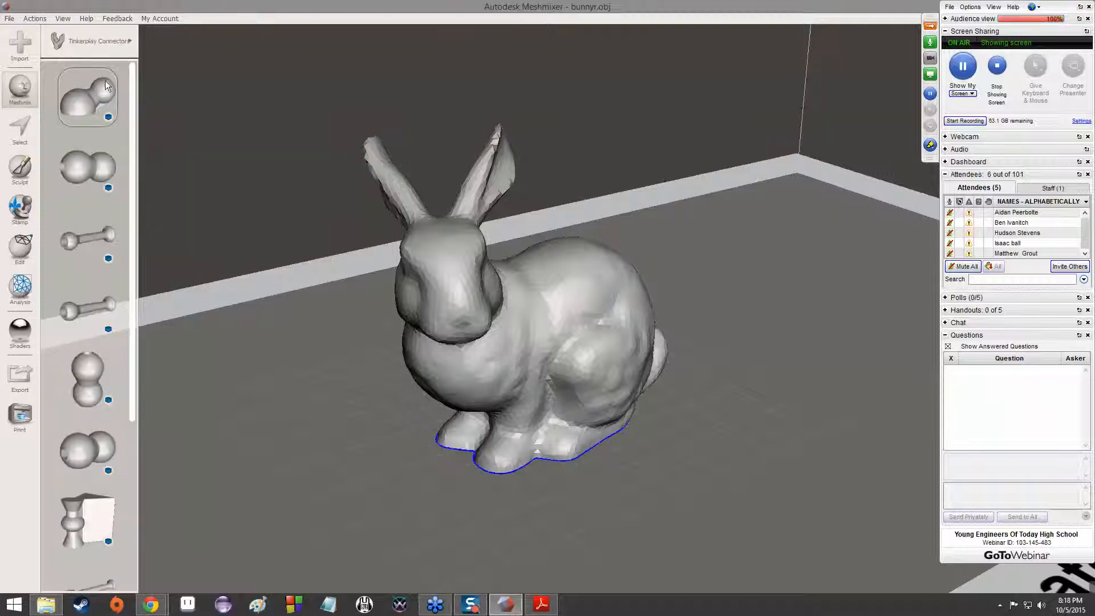
pyautogui.scroll(-4, 104, 84)
pyautogui.click(94, 41)
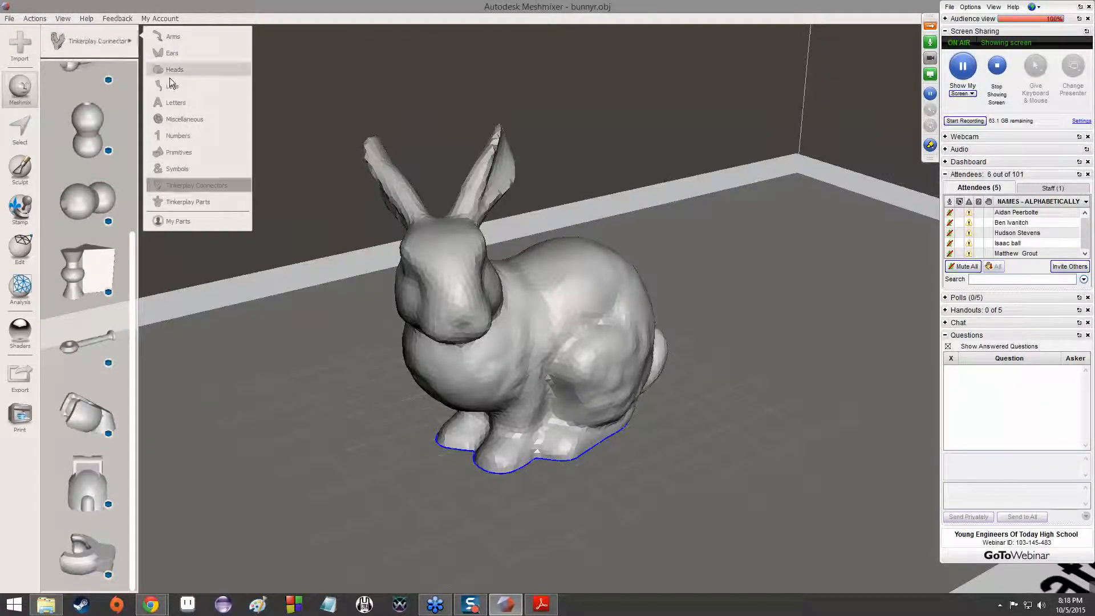
pyautogui.click(188, 201)
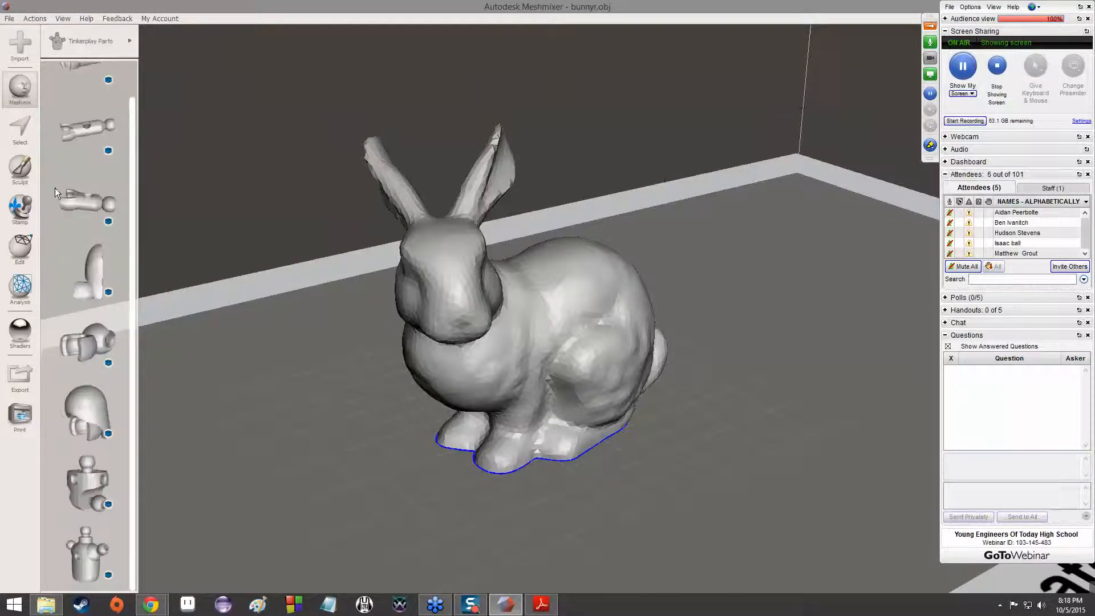
# Switch the part library to the Arms collection and view the bunny from its side
pyautogui.click(94, 41)
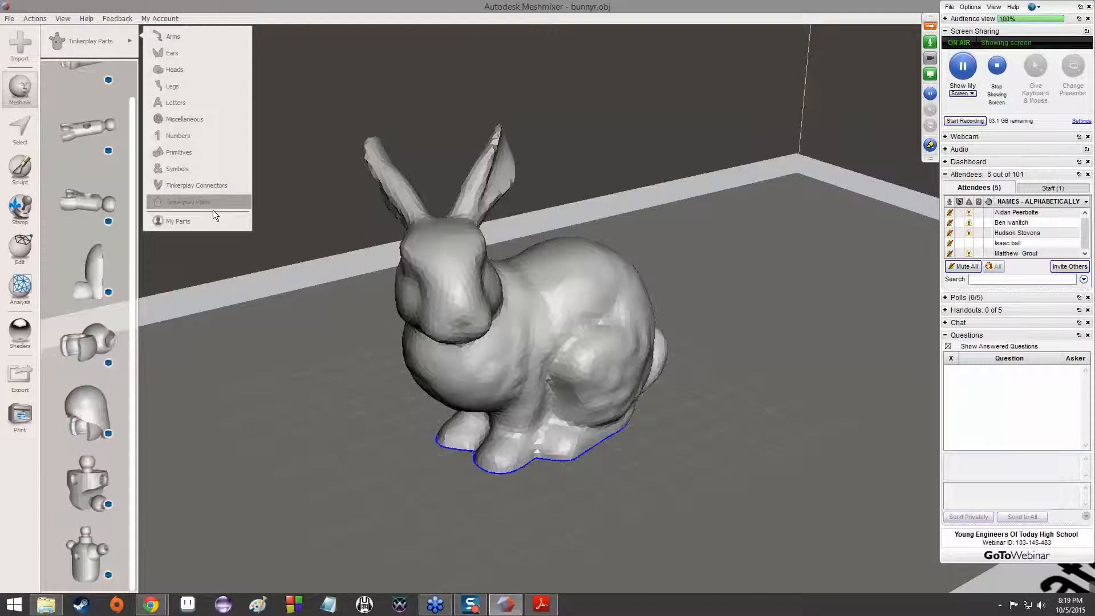
pyautogui.click(178, 39)
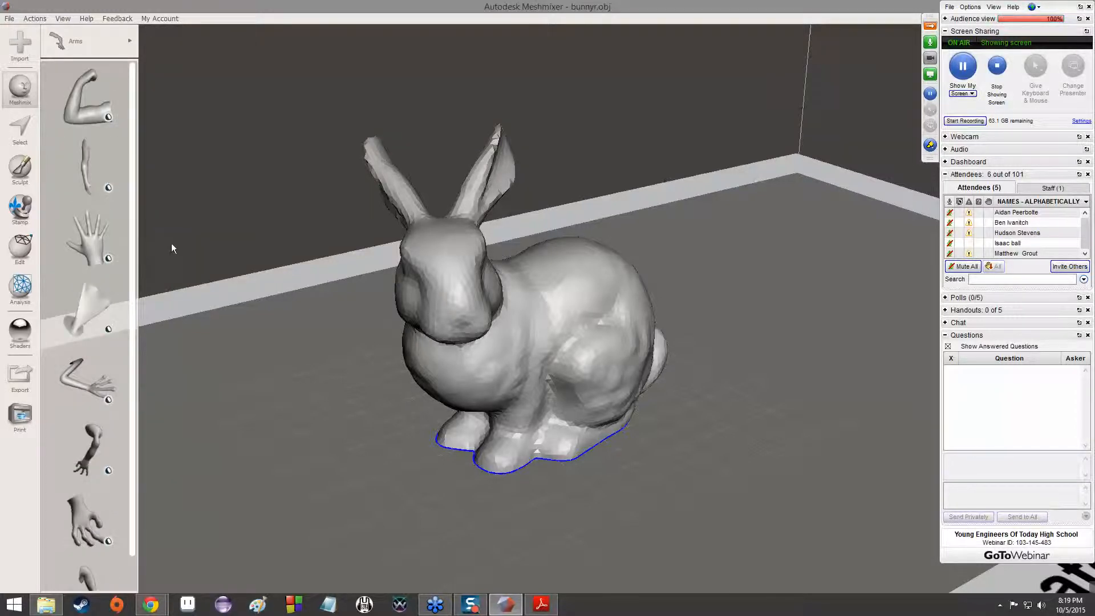
pyautogui.moveTo(773, 406); pyautogui.dragTo(319, 251, button='right')
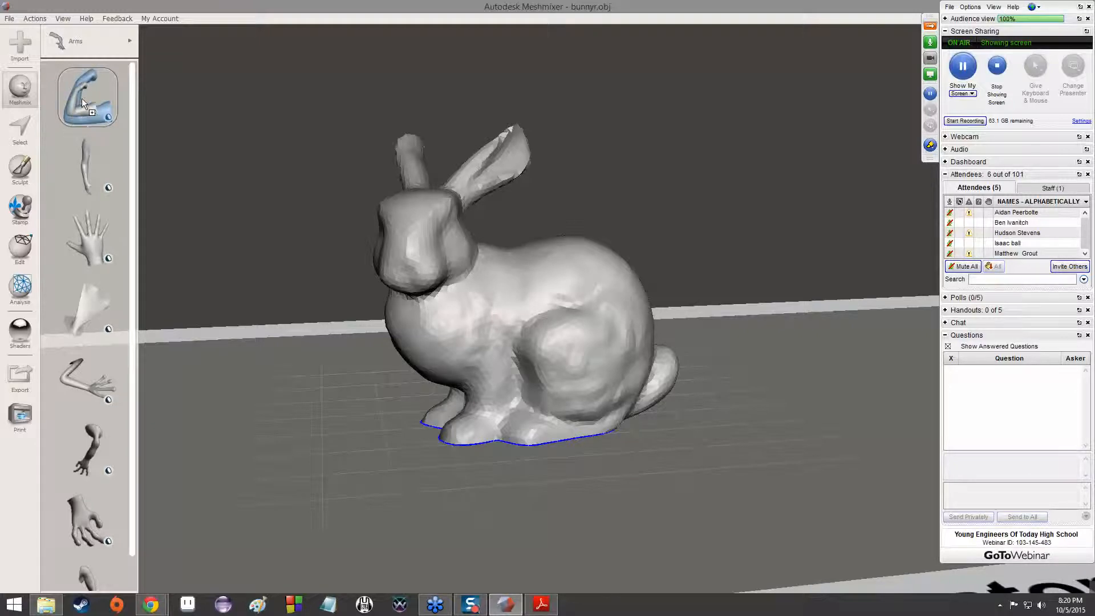
# Try to add the flexed muscular arm from the Arms collection to the bunny scene
pyautogui.hotkey('ctrl', 't')
pyautogui.click(112, 277)
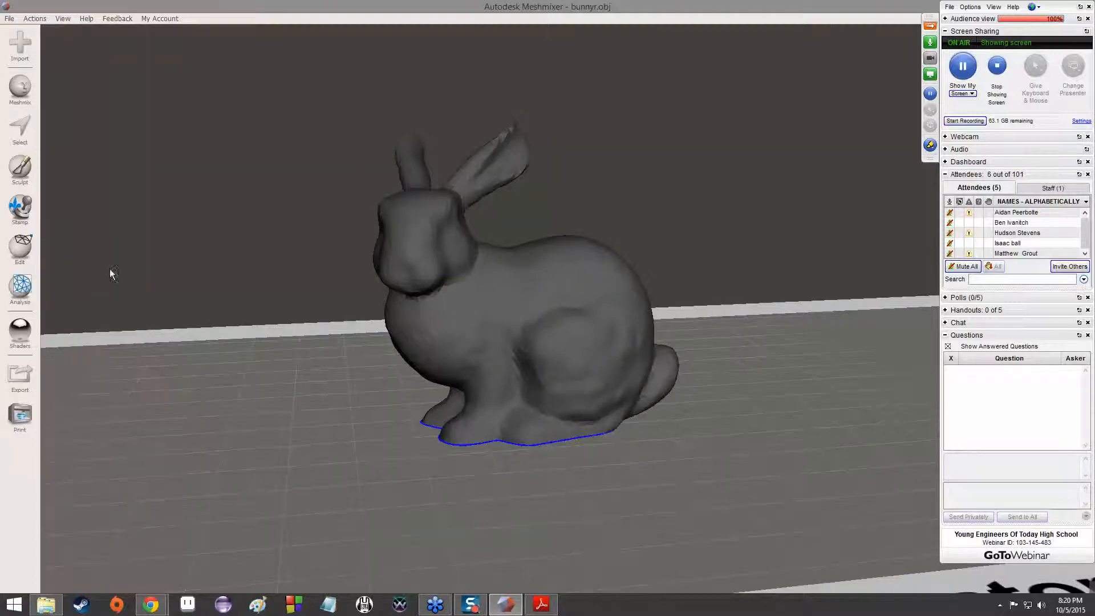
pyautogui.click(26, 90)
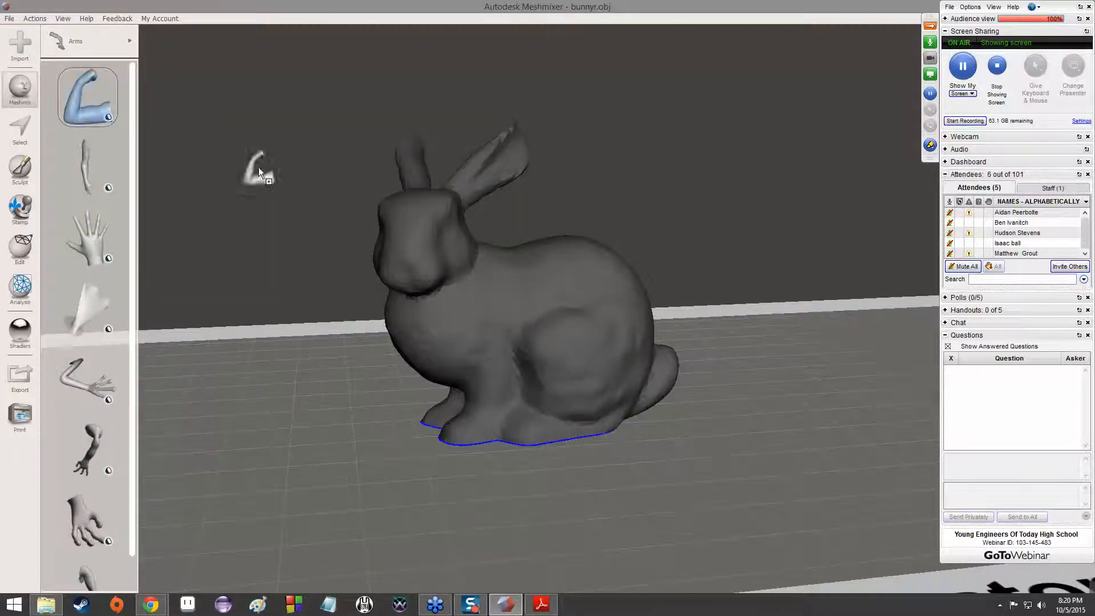
pyautogui.moveTo(470, 305); pyautogui.dragTo(469, 302)
pyautogui.moveTo(385, 318); pyautogui.dragTo(604, 363, button='right')
pyautogui.moveTo(519, 124)
pyautogui.mouseDown(button='right')
pyautogui.moveTo(494, 138)
pyautogui.moveTo(512, 137)
pyautogui.mouseUp(button='right')
# Select the whole flexed arm floating beside the bunny and discard it
pyautogui.click(20, 130)
pyautogui.click(623, 108)
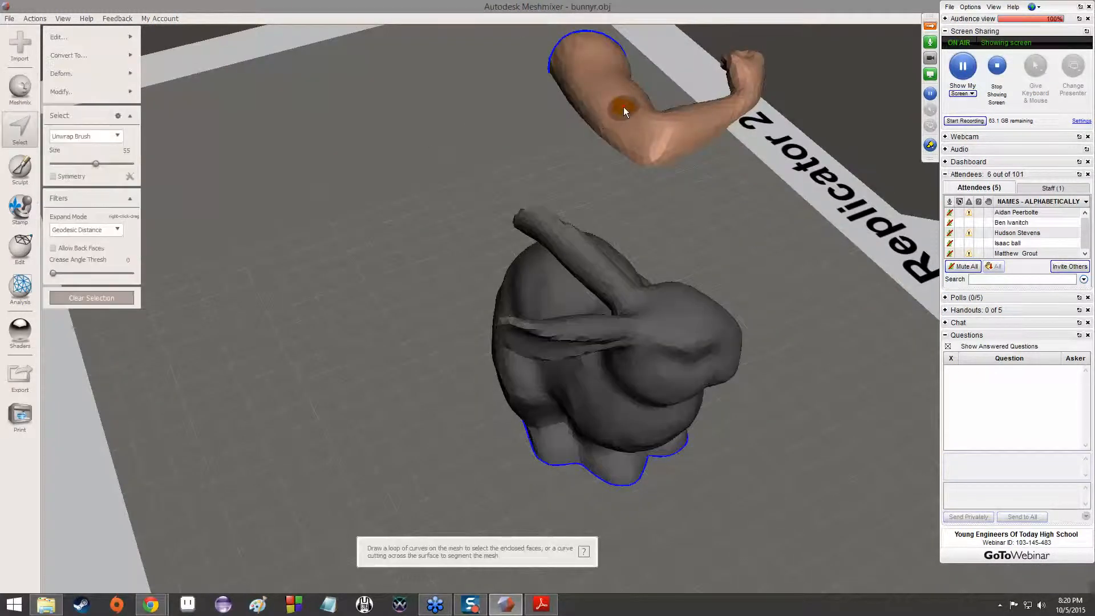
pyautogui.doubleClick(624, 108)
pyautogui.moveTo(78, 42)
pyautogui.click(175, 56)
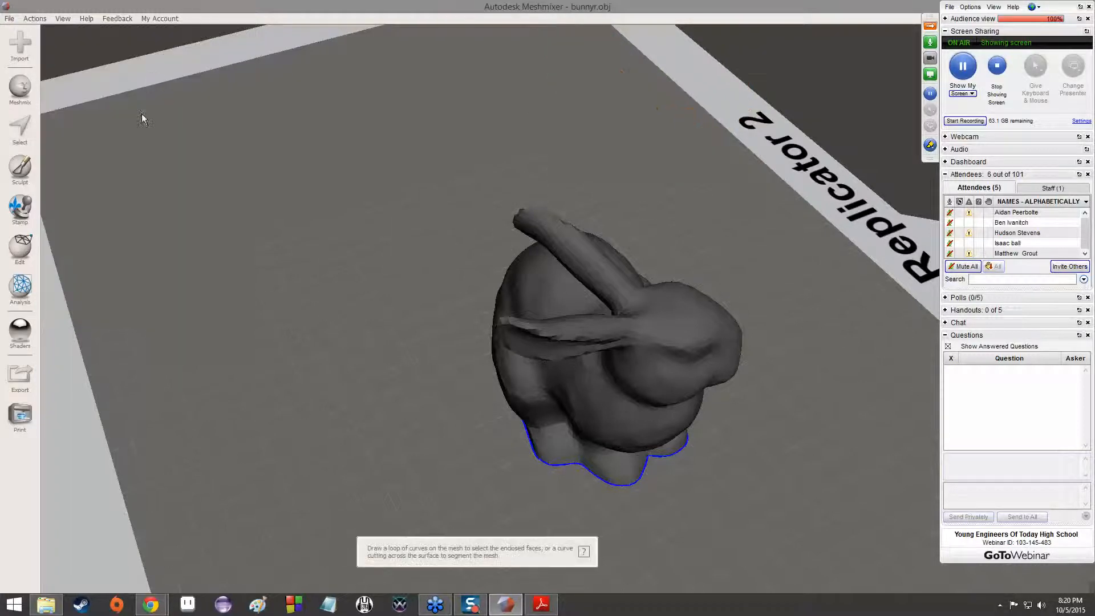
# Cancel the leftover arm placement and undo the recent arm edits on the bunny
pyautogui.click(25, 129)
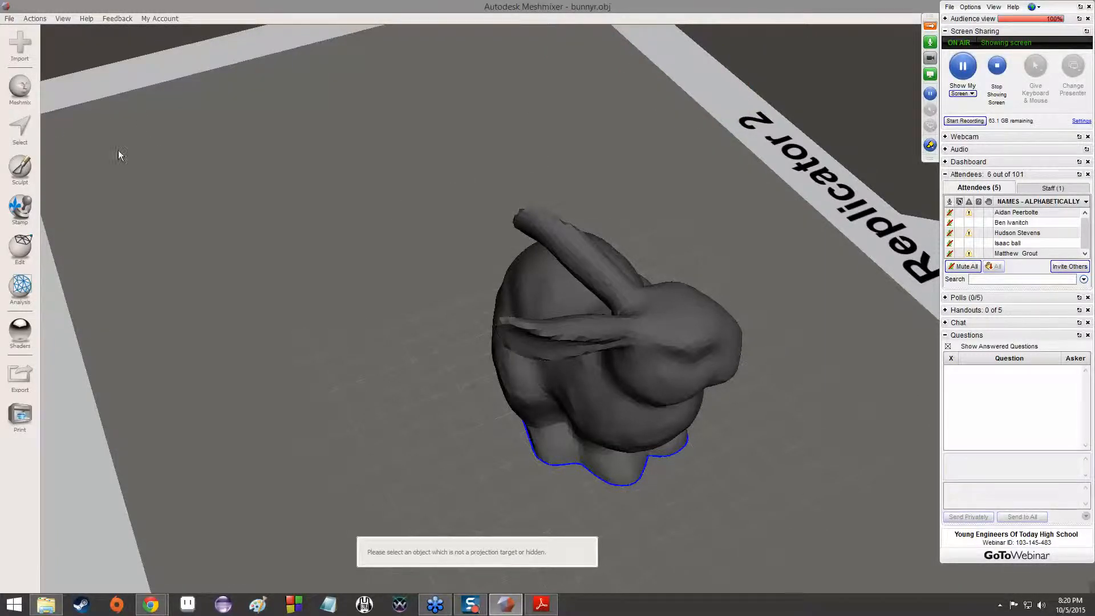
pyautogui.moveTo(494, 273); pyautogui.dragTo(385, 241, button='right')
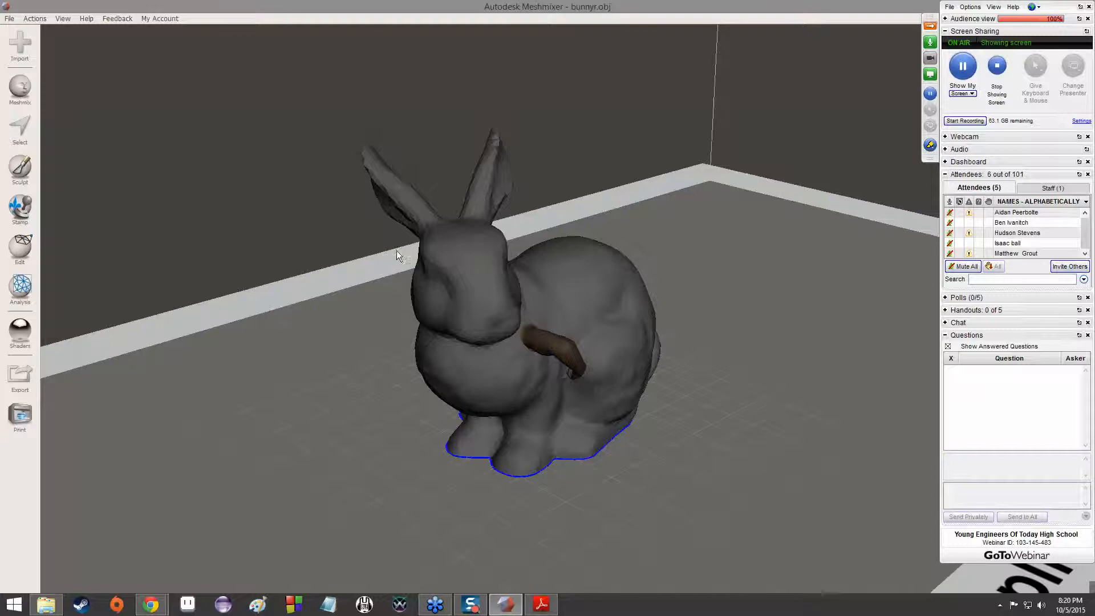
pyautogui.press('s')
pyautogui.press('Escape')
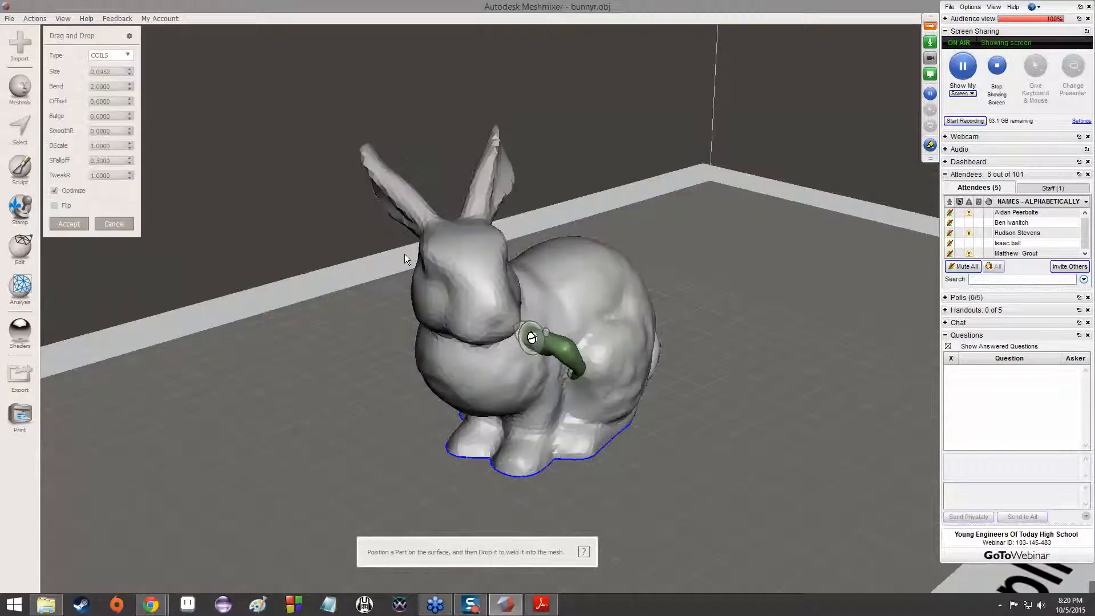
pyautogui.press('Escape')
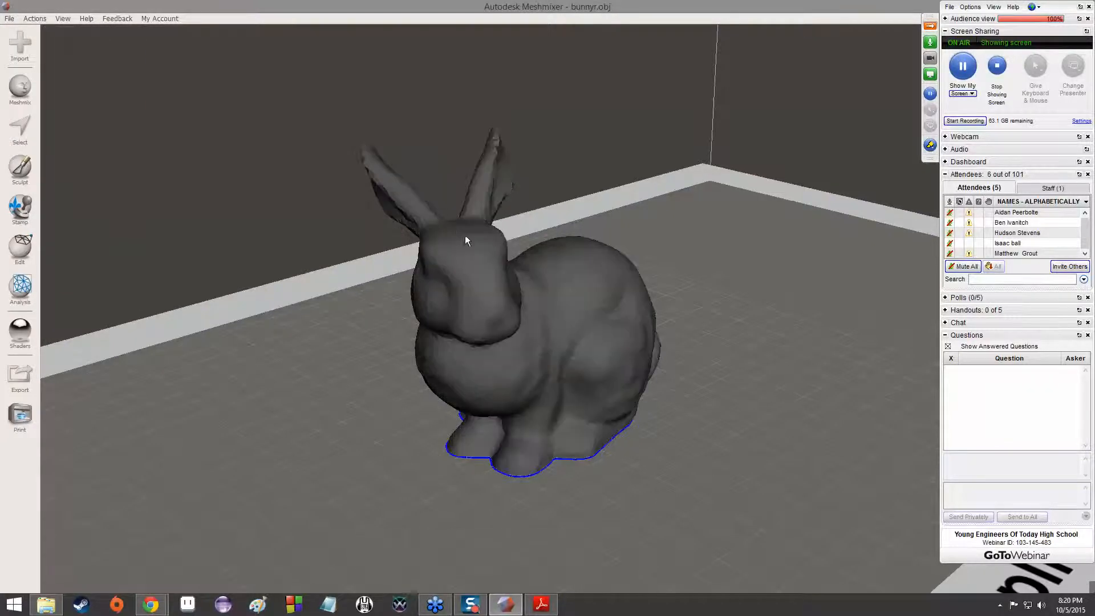
pyautogui.hotkey('ctrl', 'z')
pyautogui.moveTo(481, 234); pyautogui.dragTo(563, 239, button='right')
pyautogui.hotkey('ctrl', 'z')
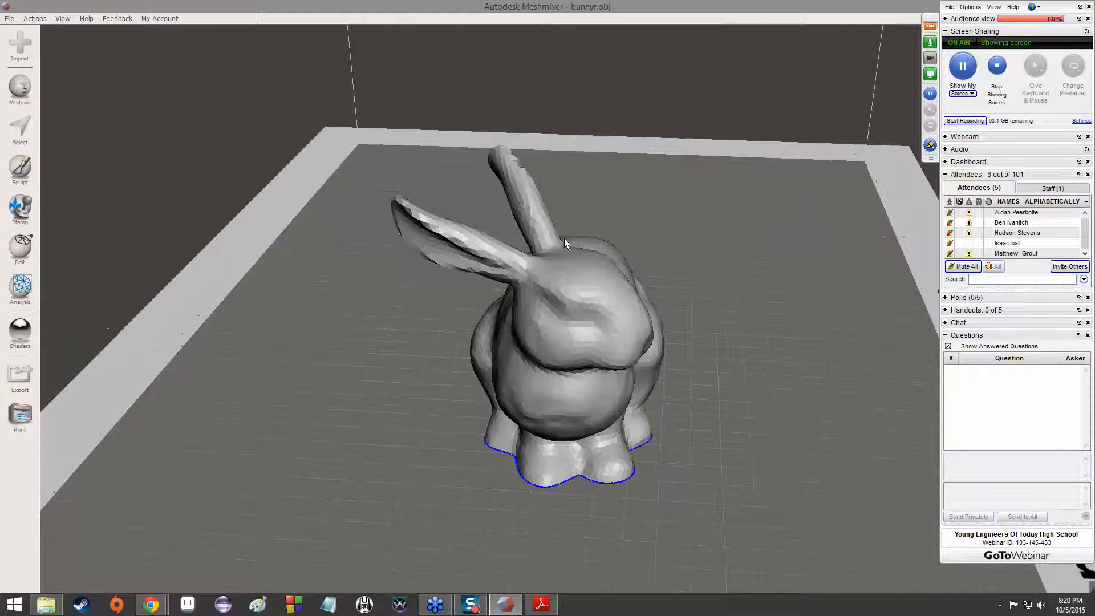
# Place the flexed muscular arm from the Arms collection on the side of the bunny's upper body
pyautogui.click(32, 90)
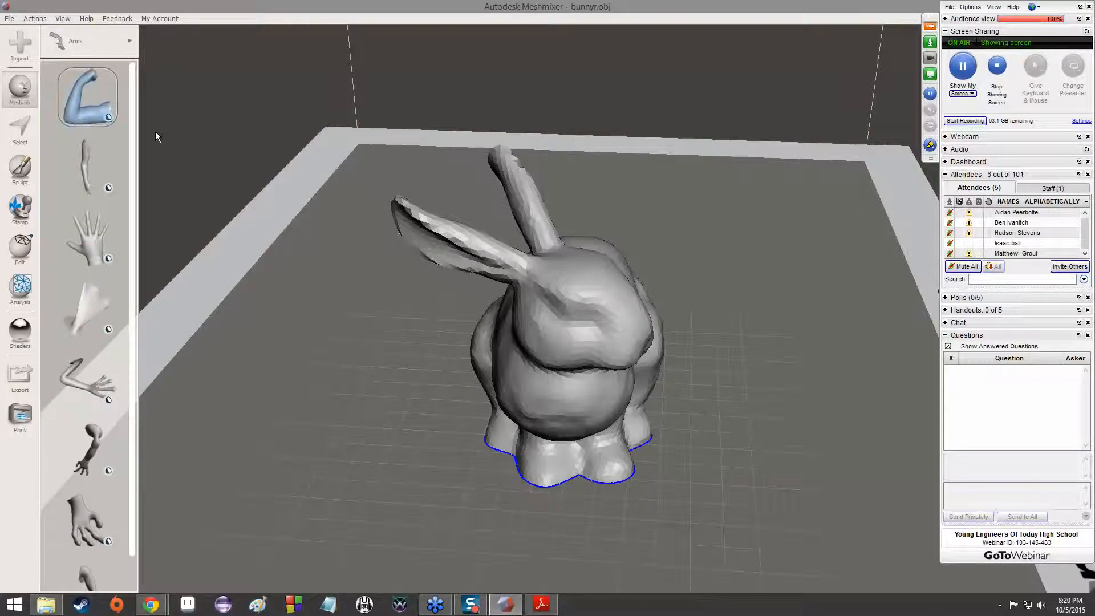
pyautogui.moveTo(95, 101); pyautogui.dragTo(376, 228)
pyautogui.moveTo(591, 388); pyautogui.dragTo(593, 389)
pyautogui.moveTo(703, 371); pyautogui.dragTo(418, 338, button='right')
pyautogui.moveTo(432, 329); pyautogui.dragTo(386, 330)
pyautogui.moveTo(387, 325); pyautogui.dragTo(621, 432, button='right')
pyautogui.moveTo(622, 433); pyautogui.dragTo(585, 404)
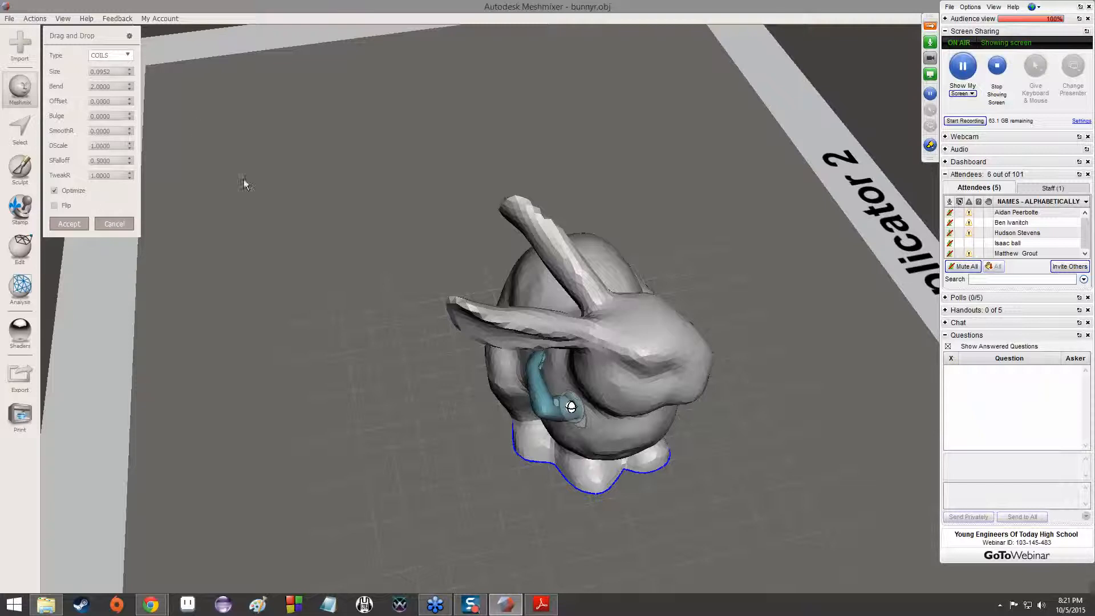
# Enlarge the attached arm to a Size of 0.1852
pyautogui.click(131, 71)
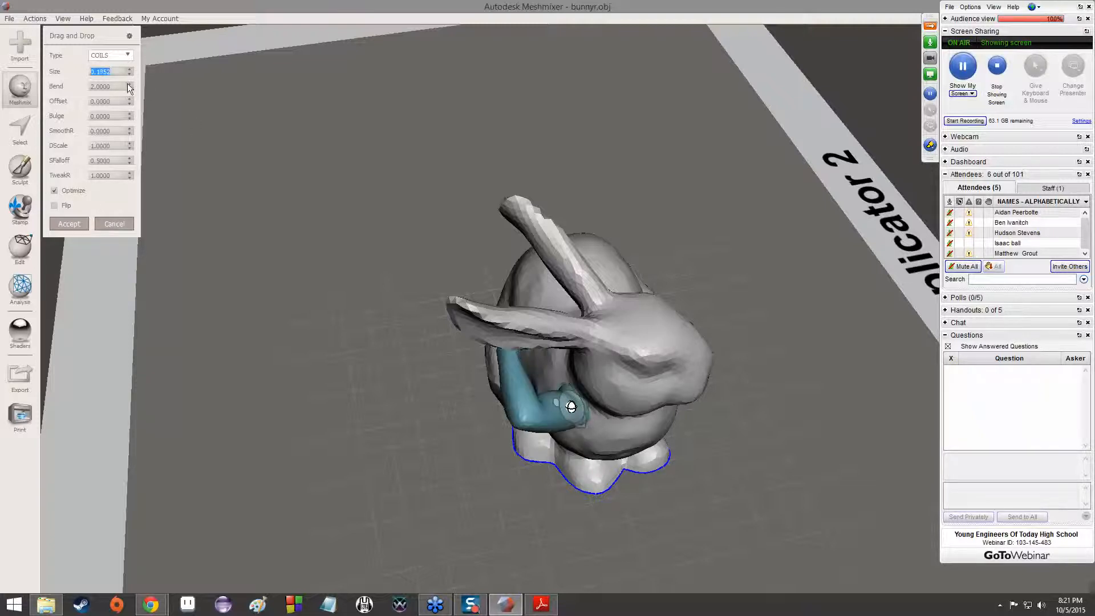
pyautogui.moveTo(392, 300); pyautogui.dragTo(797, 272, button='right')
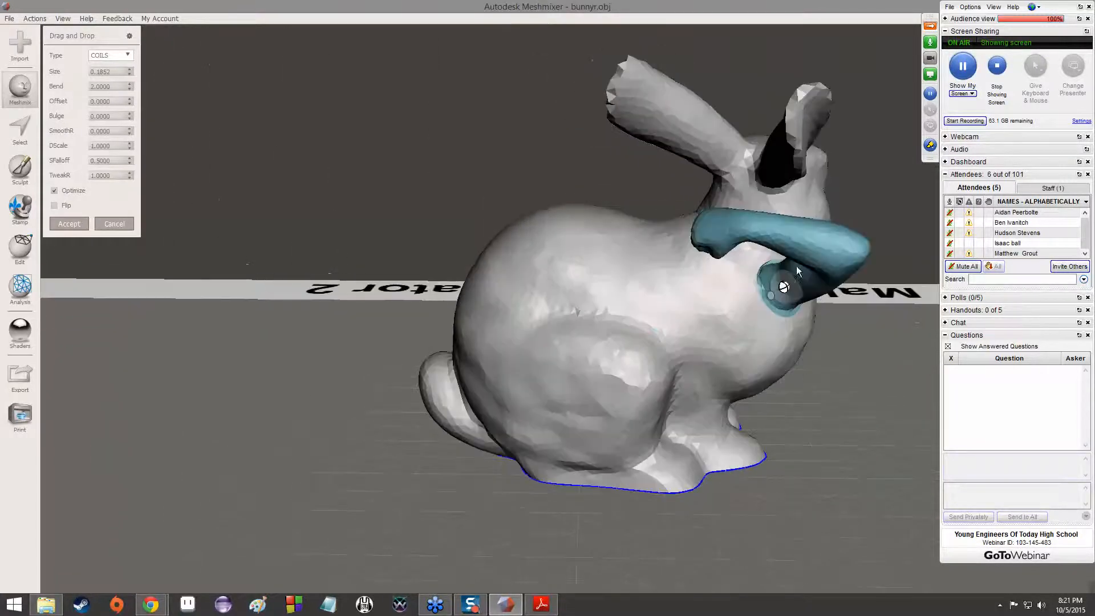
pyautogui.moveTo(737, 230); pyautogui.dragTo(614, 363, button='right')
# Examine up close how the arm joins the bunny's body, from outside and inside the mesh
pyautogui.scroll(10, 635, 361)
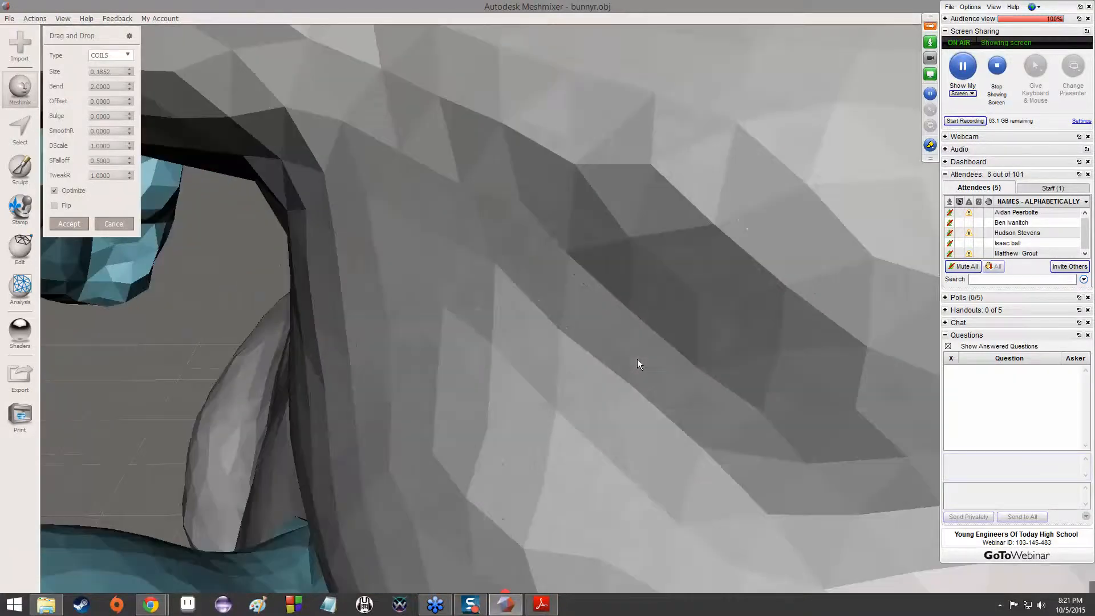
pyautogui.scroll(8, 637, 358)
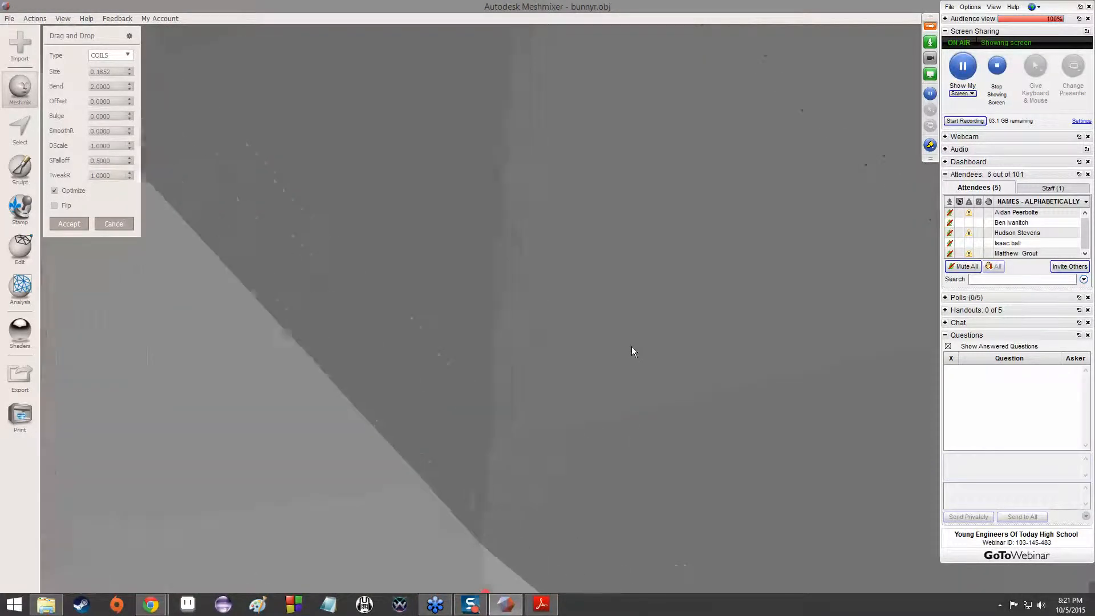
pyautogui.scroll(1, 629, 347)
pyautogui.moveTo(618, 347)
pyautogui.mouseDown(button='right')
pyautogui.moveTo(603, 321)
pyautogui.moveTo(607, 339)
pyautogui.mouseUp(button='right')
pyautogui.scroll(-1, 603, 325)
pyautogui.scroll(1, 604, 333)
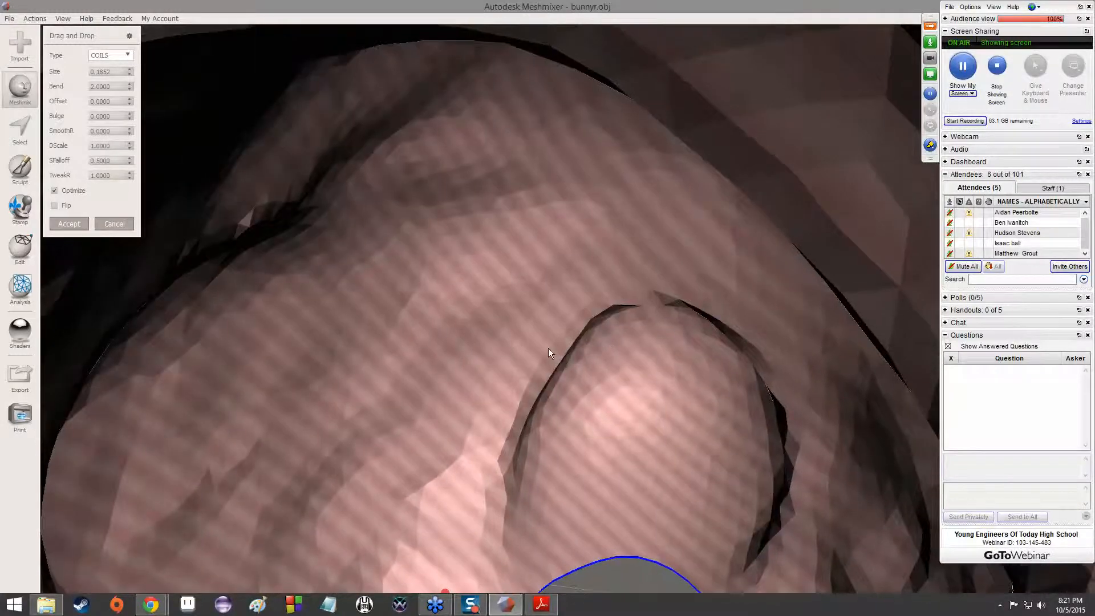
pyautogui.scroll(3, 542, 364)
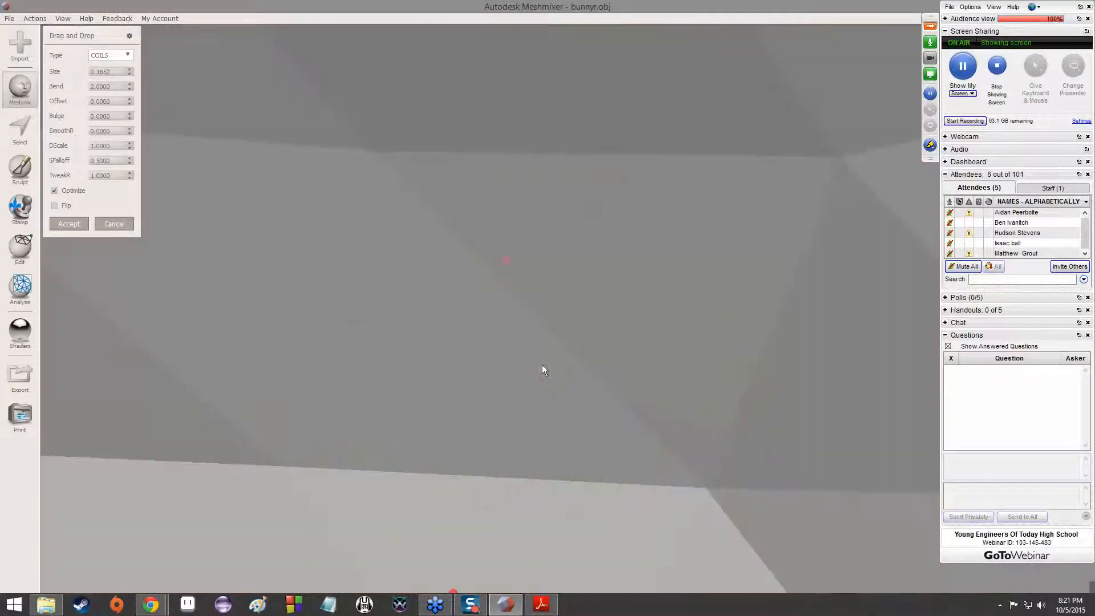
pyautogui.scroll(-5, 541, 368)
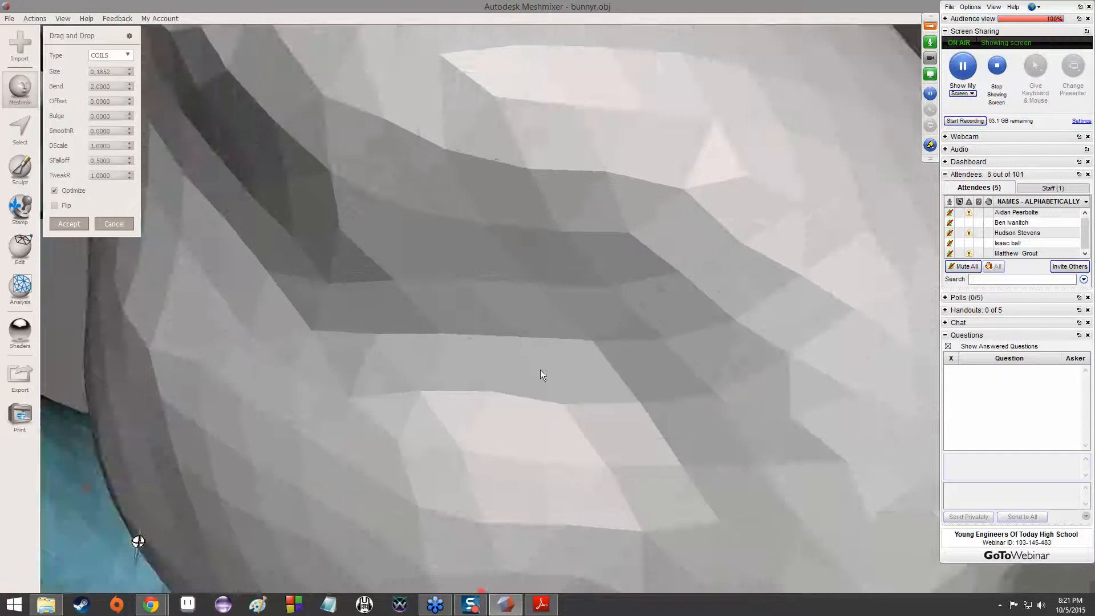
pyautogui.scroll(-2, 484, 365)
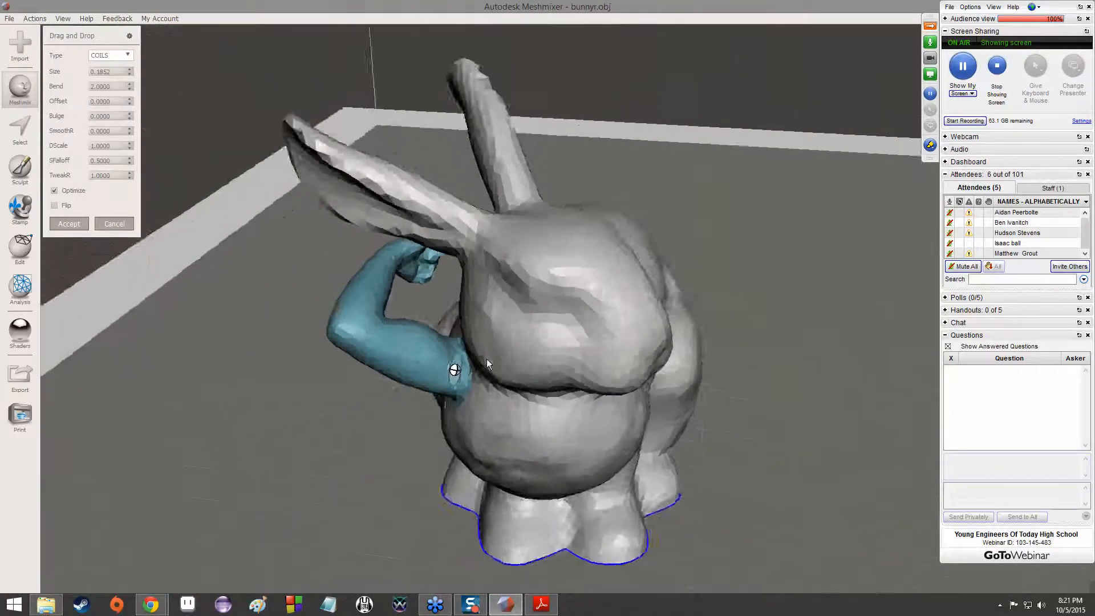
pyautogui.moveTo(487, 359); pyautogui.dragTo(548, 353, button='right')
pyautogui.scroll(-3, 548, 359)
pyautogui.scroll(-2, 544, 364)
pyautogui.scroll(6, 546, 361)
pyautogui.scroll(8, 556, 340)
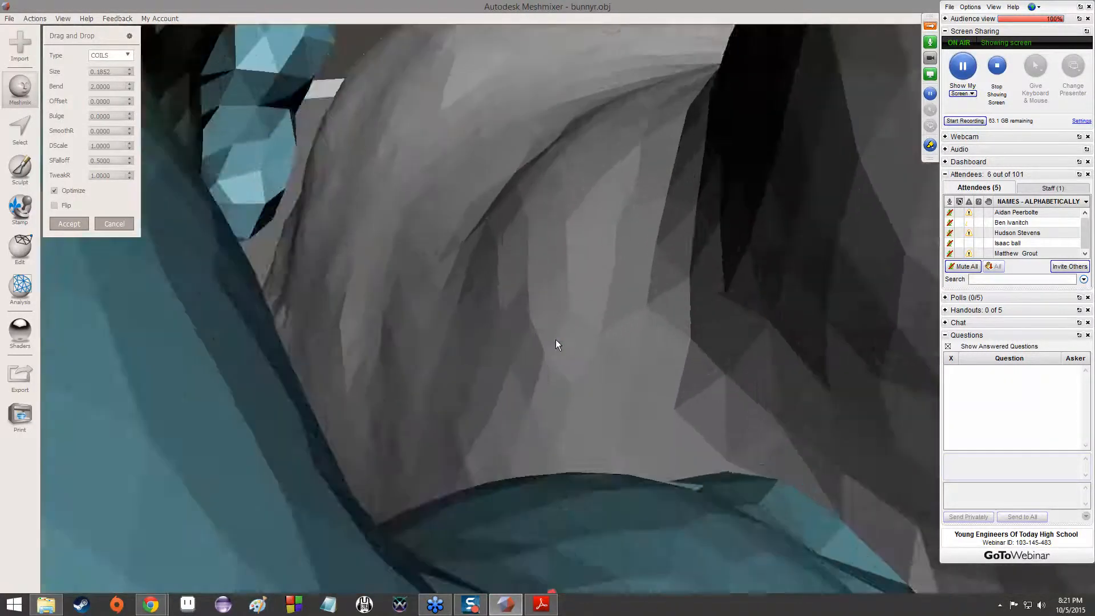
pyautogui.scroll(6, 555, 340)
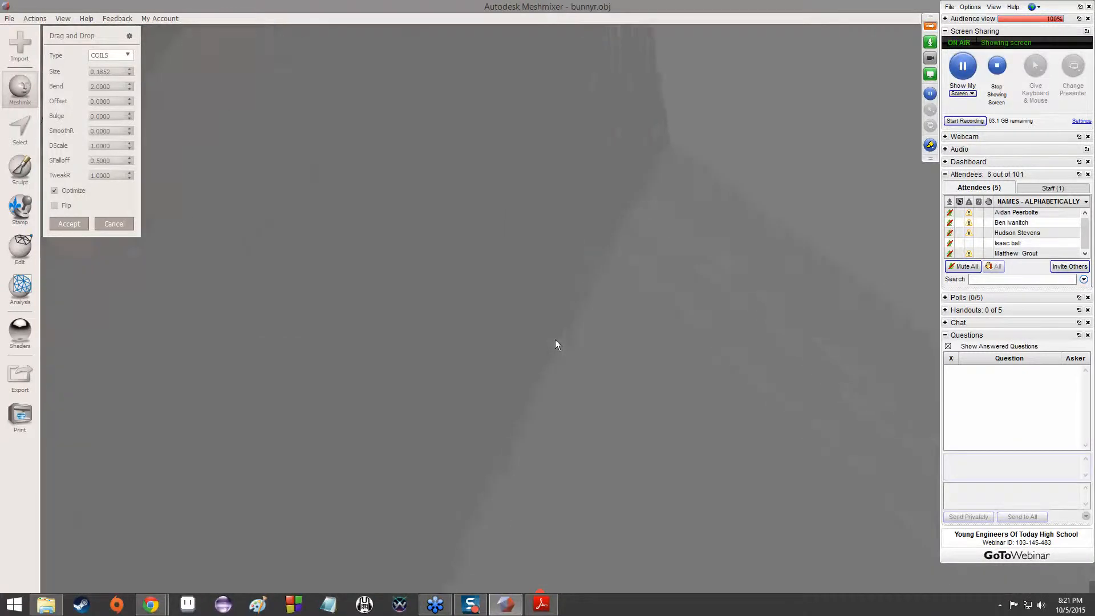
pyautogui.moveTo(554, 339); pyautogui.dragTo(481, 461, button='right')
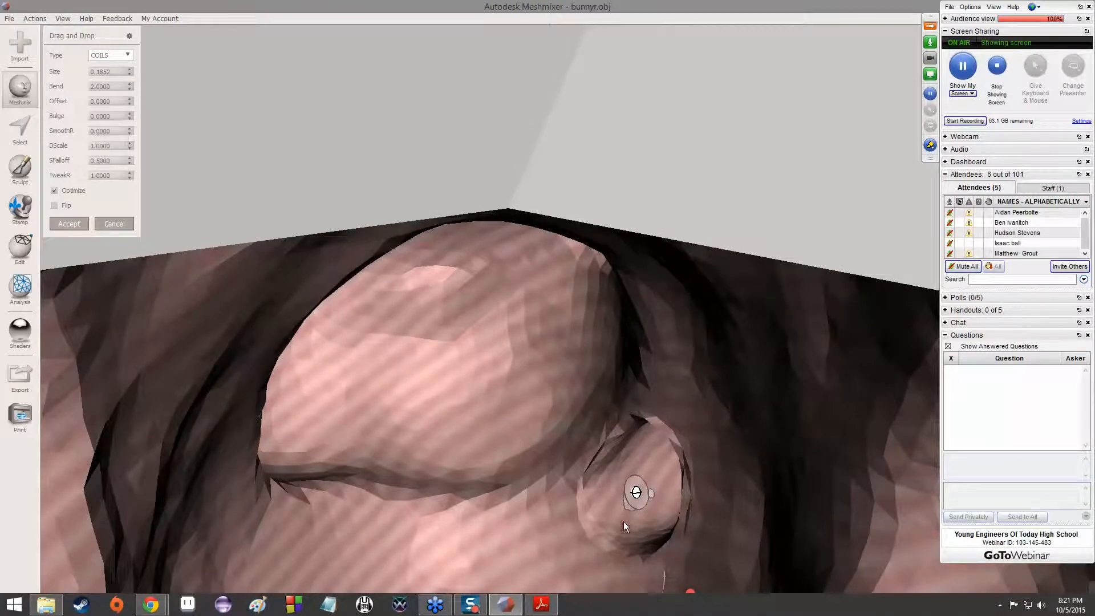
# Shift the enlarged arm's attachment point across the bunny's body and cancel the placement
pyautogui.moveTo(637, 487); pyautogui.dragTo(648, 477)
pyautogui.moveTo(651, 473); pyautogui.dragTo(674, 442, button='right')
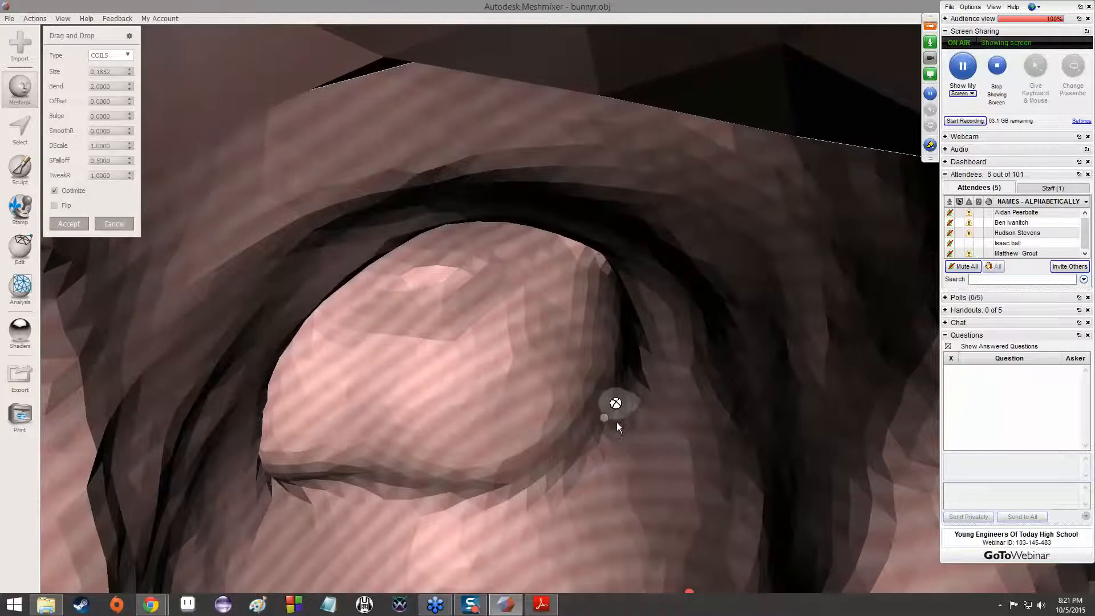
pyautogui.moveTo(618, 406); pyautogui.dragTo(641, 388, button='right')
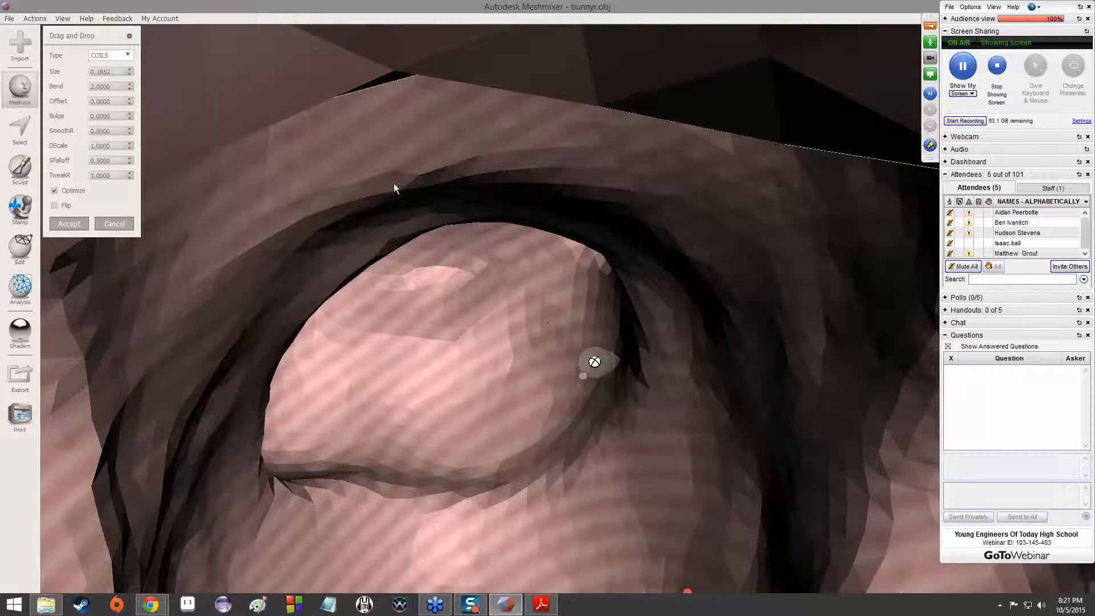
pyautogui.press('Escape')
# Place the flexed muscular arm on the side of the bunny's upper body at a Size of 0.0952
pyautogui.moveTo(581, 333); pyautogui.dragTo(593, 315, button='right')
pyautogui.scroll(-10, 593, 313)
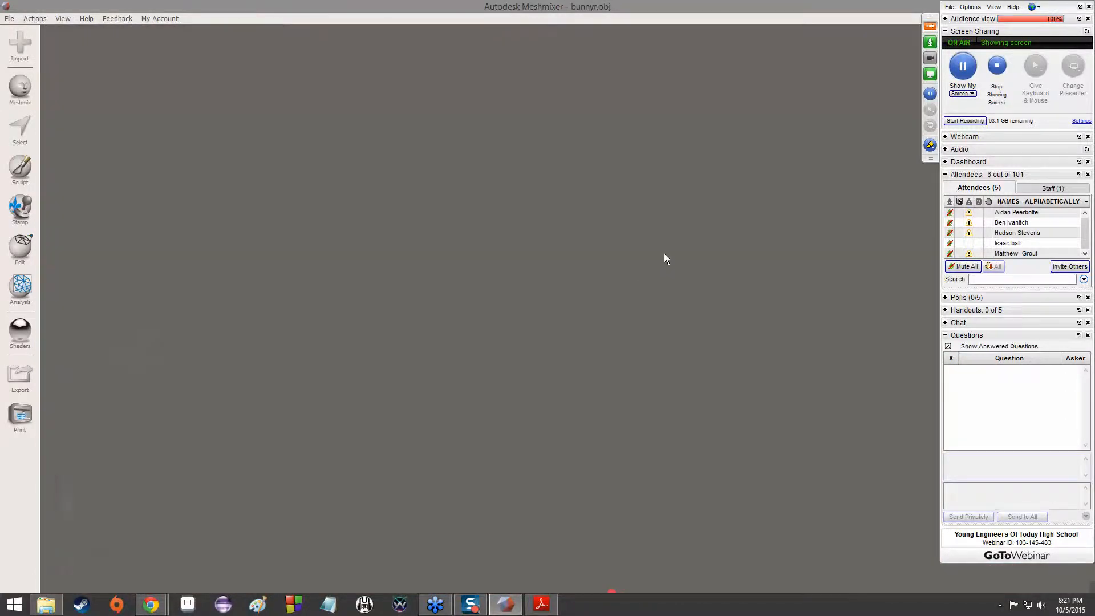
pyautogui.moveTo(663, 254); pyautogui.dragTo(487, 331, button='right')
pyautogui.scroll(-6, 600, 286)
pyautogui.moveTo(600, 286); pyautogui.dragTo(445, 285, button='right')
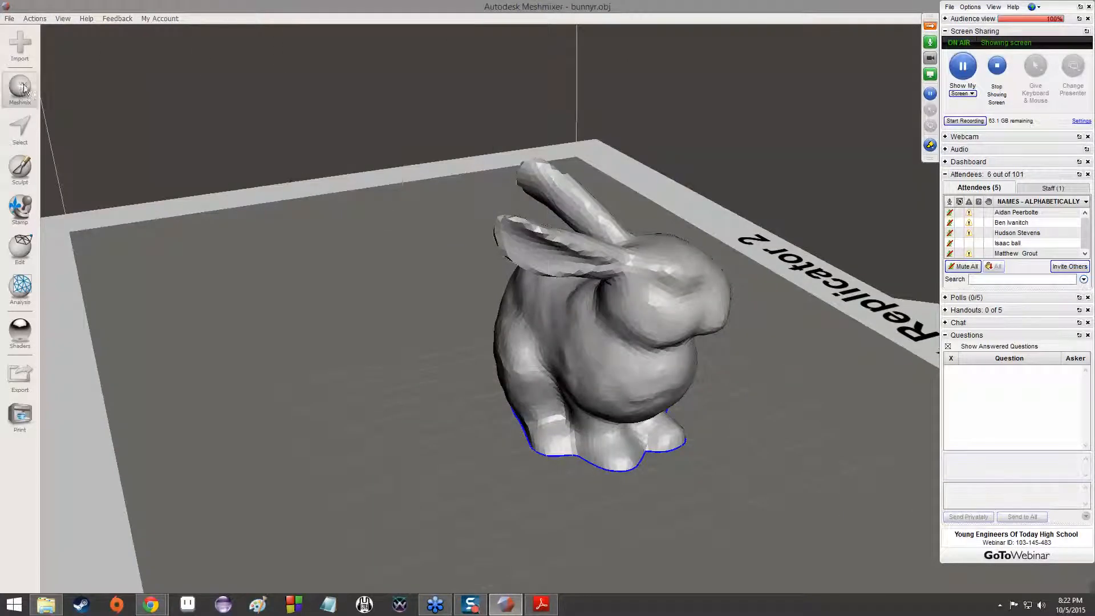
pyautogui.click(20, 87)
pyautogui.moveTo(58, 87); pyautogui.dragTo(574, 323)
pyautogui.moveTo(433, 309); pyautogui.dragTo(478, 318, button='right')
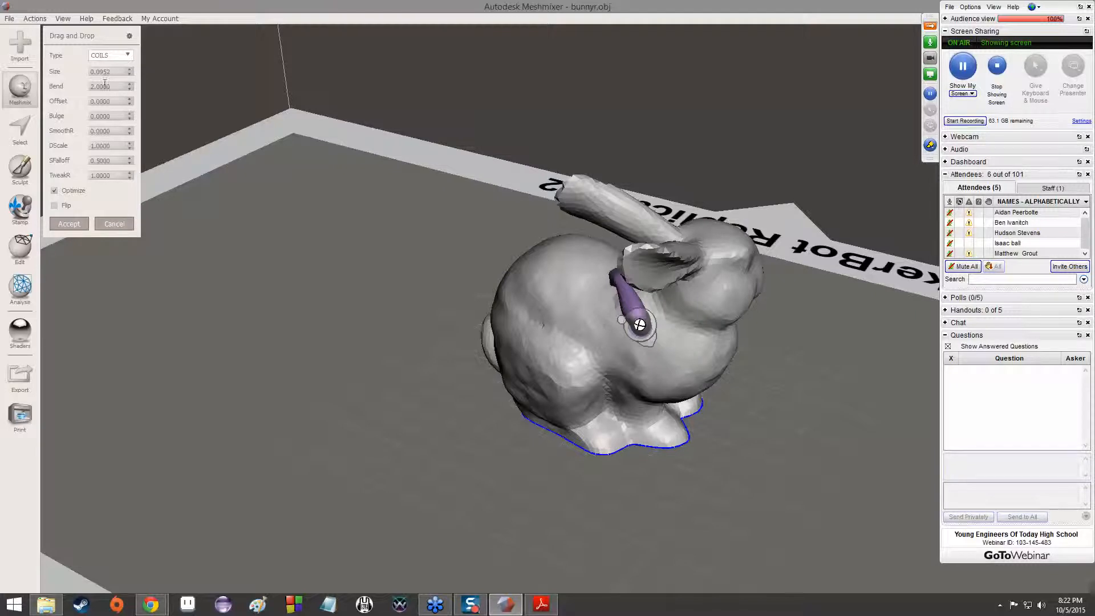
# Set the attached arm's Bend to 10 and inspect the distorted shape up close
pyautogui.write('10')
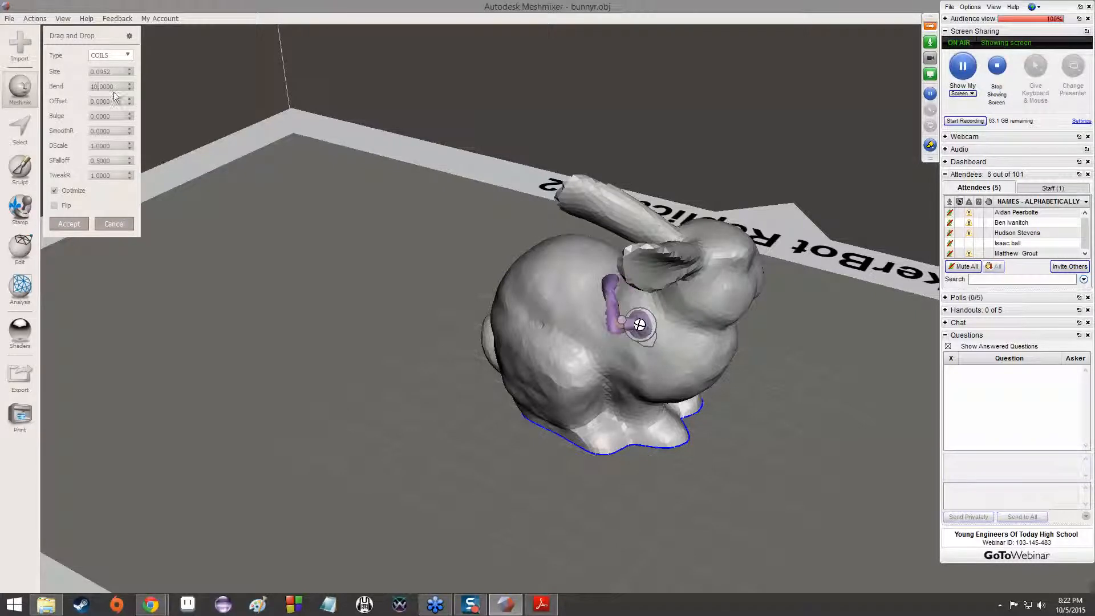
pyautogui.scroll(5, 696, 321)
pyautogui.moveTo(704, 306); pyautogui.dragTo(648, 286, button='right')
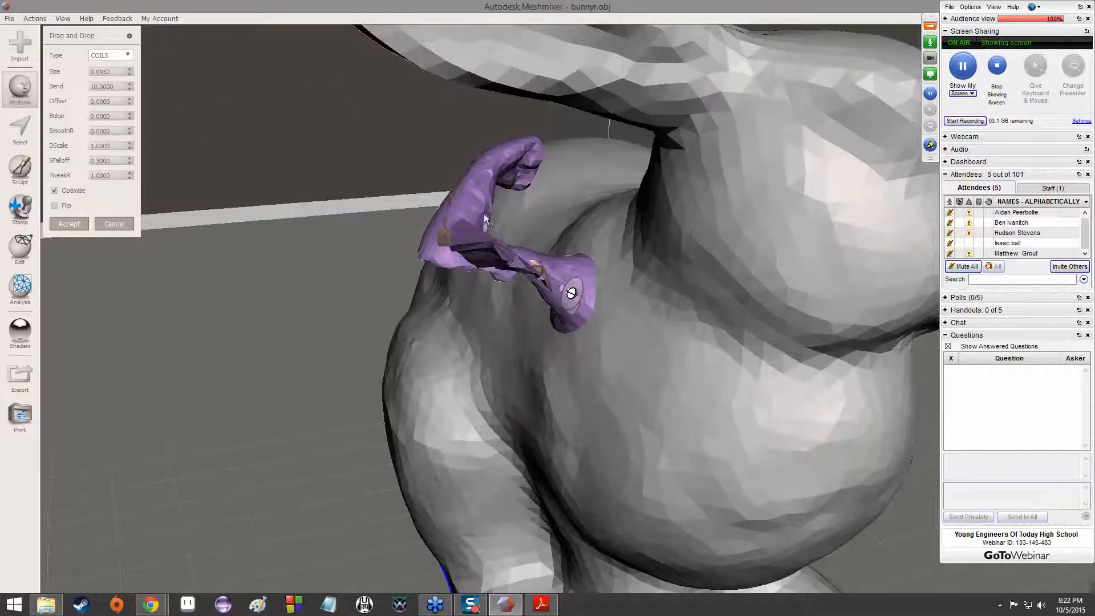
# Set the attached arm's Bend to 1
pyautogui.moveTo(95, 85); pyautogui.dragTo(86, 83)
pyautogui.write('1')
pyautogui.press('Return')
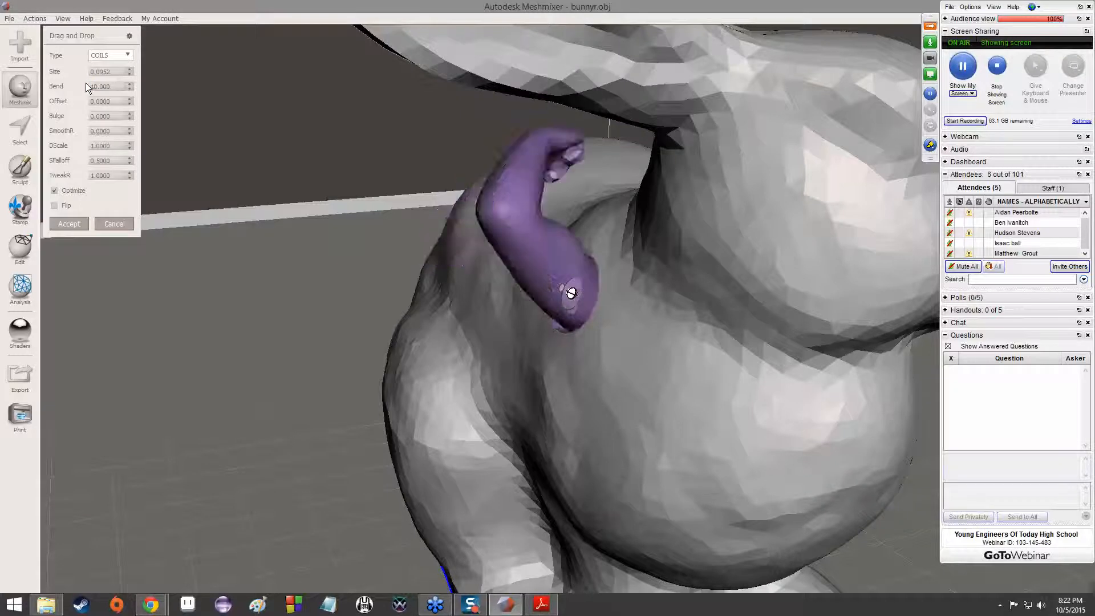
pyautogui.moveTo(434, 191); pyautogui.dragTo(243, 236, button='right')
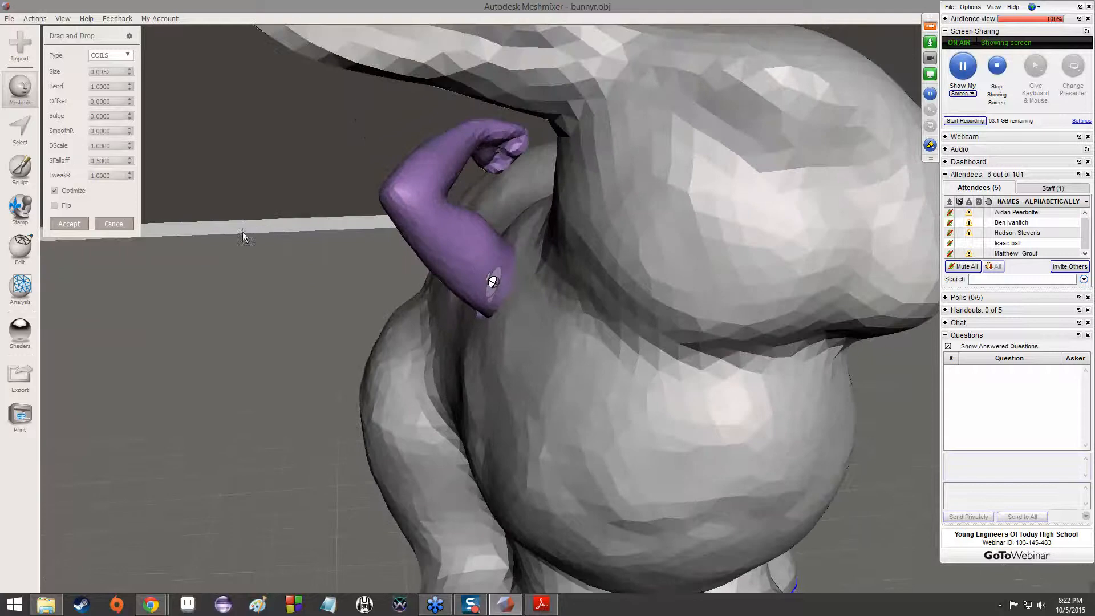
# Raise the arm's Offset to 0.1100 and examine the stretched connection to the body
pyautogui.click(130, 99)
pyautogui.click(129, 99)
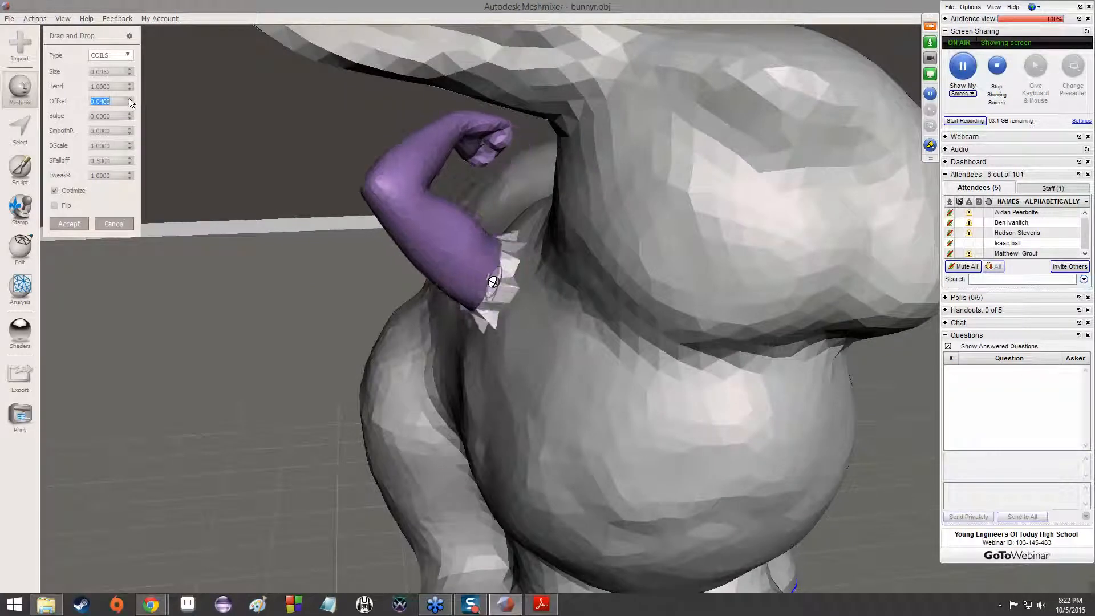
pyautogui.click(129, 98)
pyautogui.click(129, 98)
pyautogui.click(129, 99)
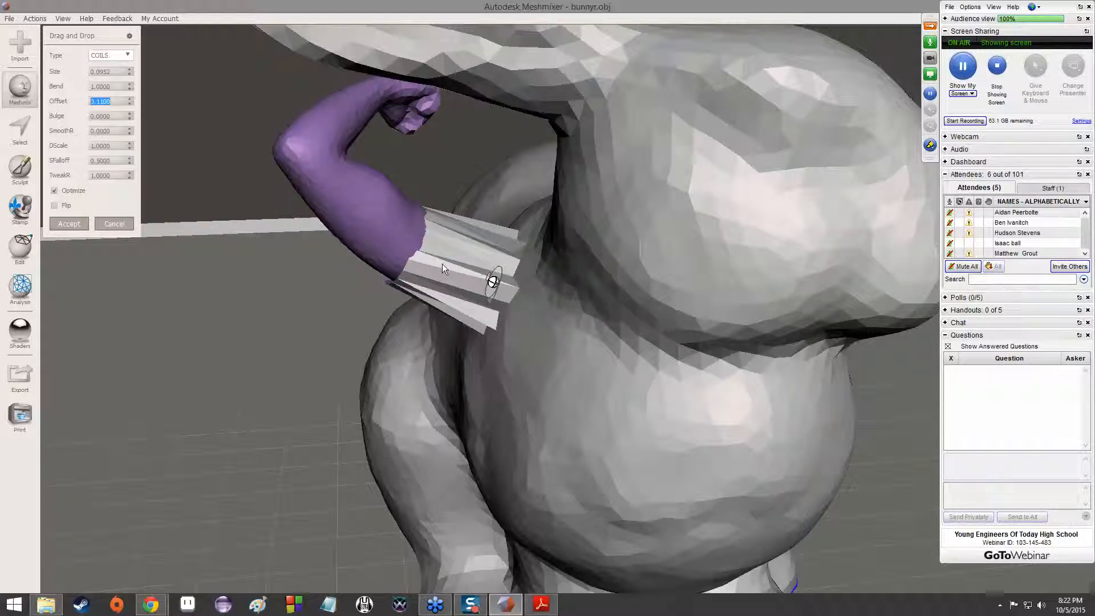
pyautogui.scroll(3, 442, 264)
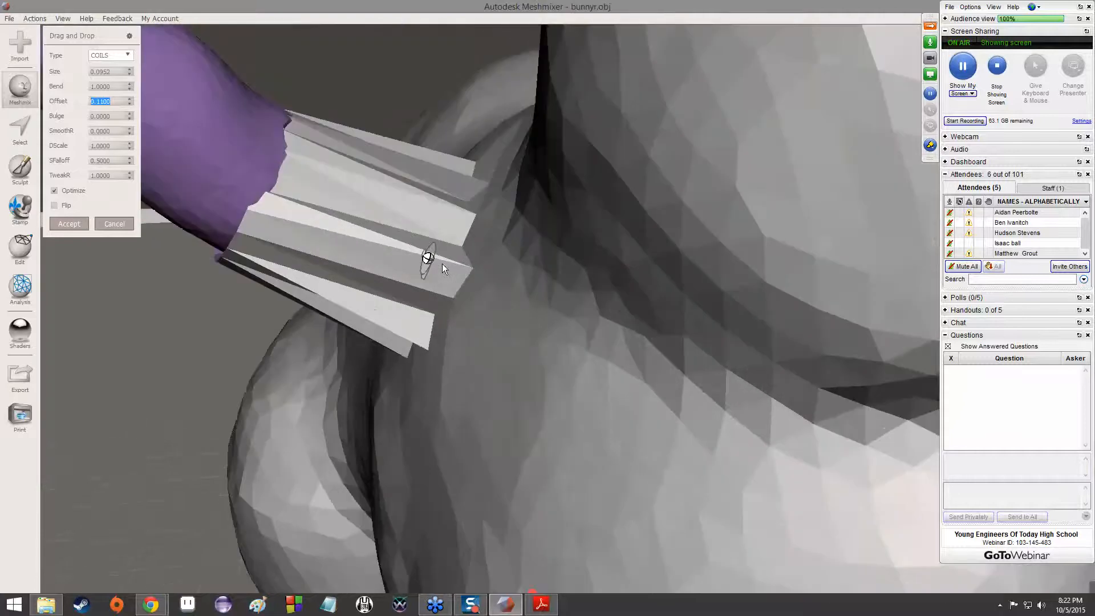
pyautogui.scroll(2, 458, 271)
pyautogui.moveTo(471, 276); pyautogui.dragTo(572, 268, button='right')
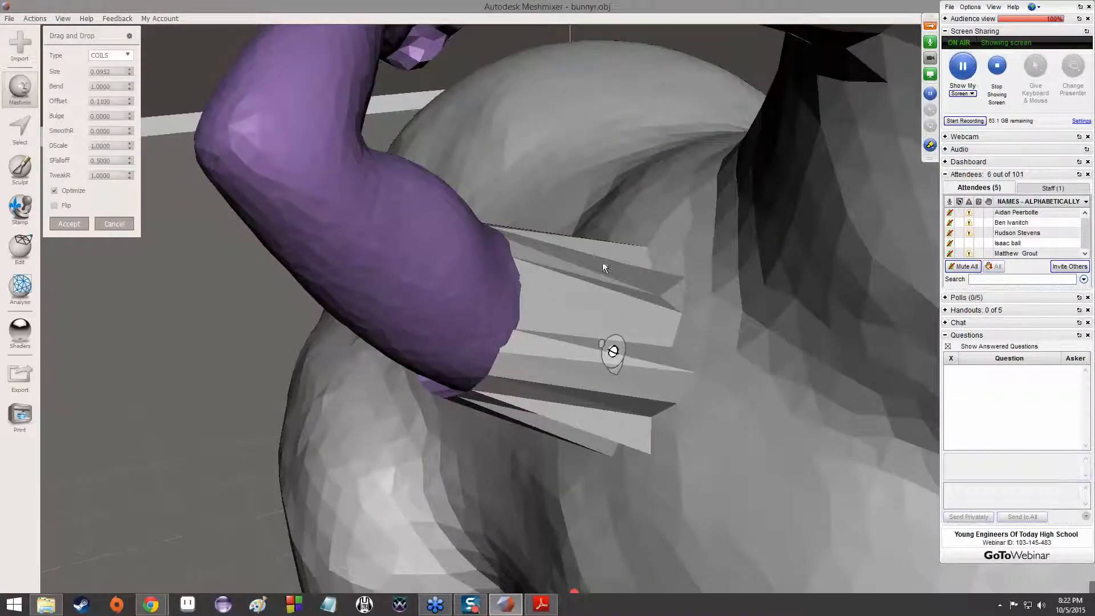
pyautogui.scroll(-8, 531, 348)
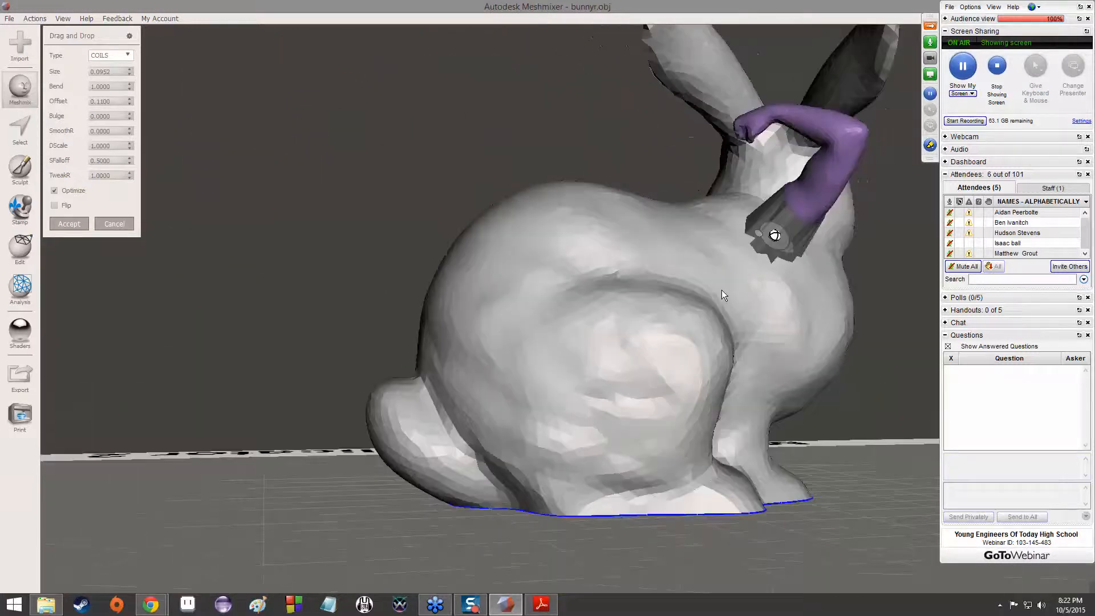
pyautogui.moveTo(720, 289); pyautogui.dragTo(504, 322, button='right')
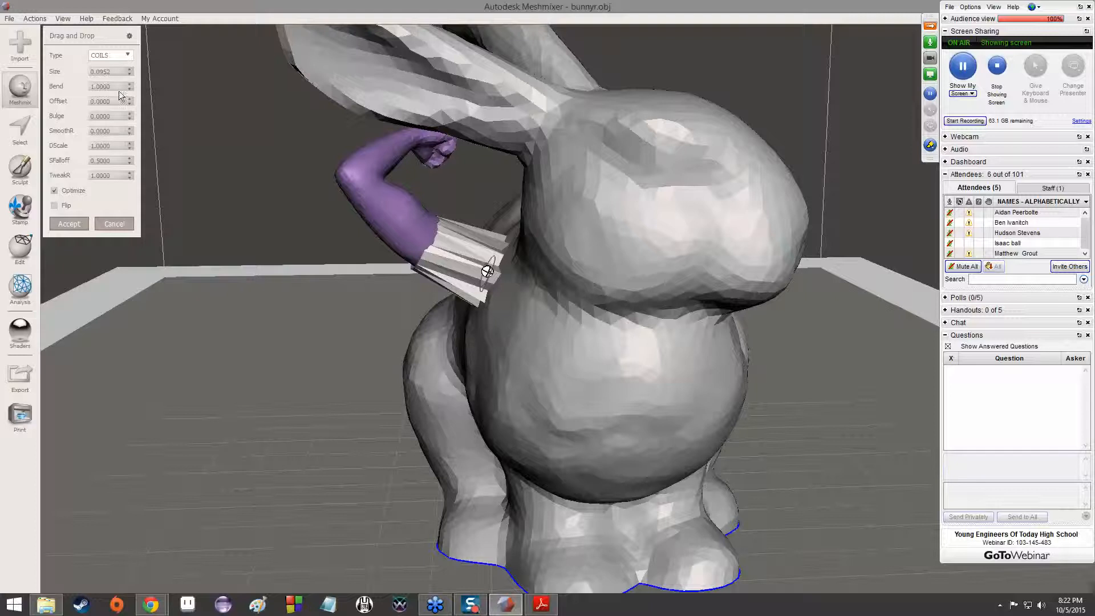
# Set the arm's Offset to -1 and view where it passes through the bunny's body
pyautogui.moveTo(95, 103); pyautogui.dragTo(83, 102)
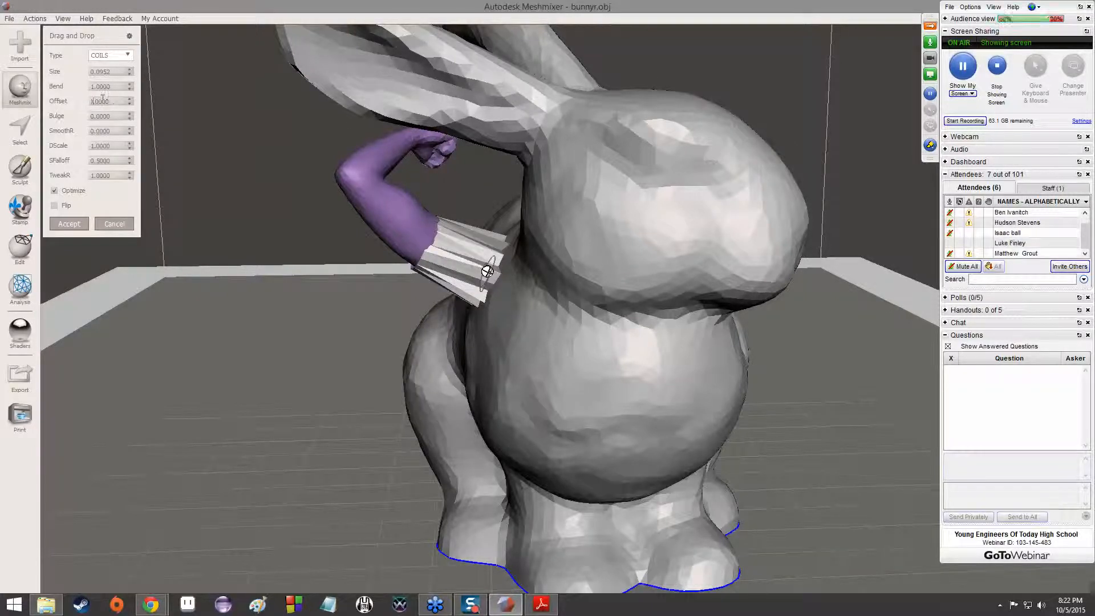
pyautogui.write('-1')
pyautogui.press('Return')
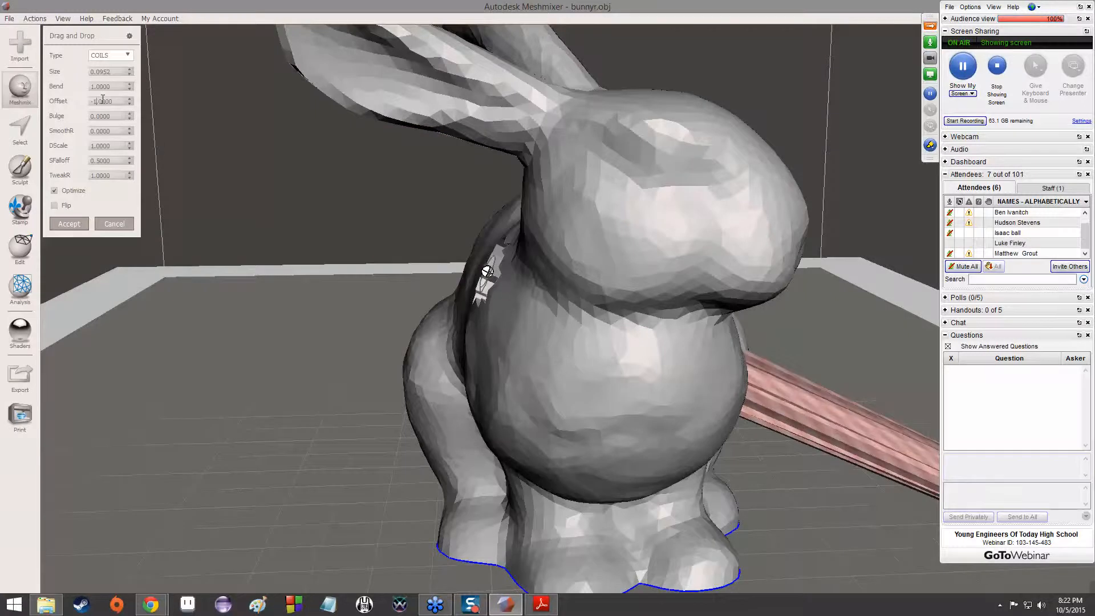
pyautogui.moveTo(434, 257); pyautogui.dragTo(475, 272, button='right')
pyautogui.moveTo(455, 247); pyautogui.dragTo(454, 246, button='right')
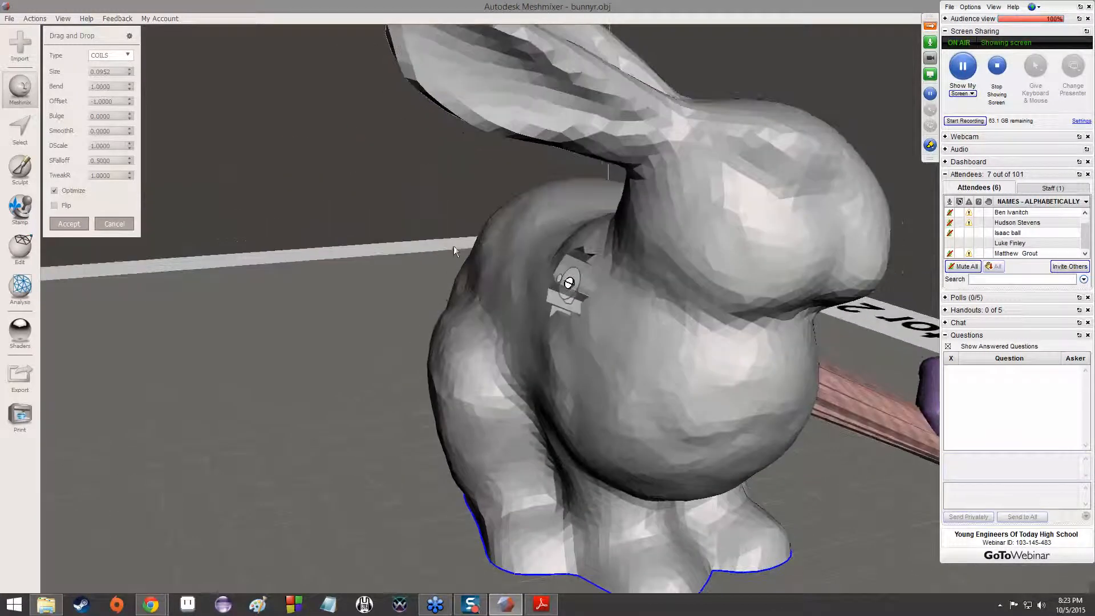
# Return the arm's Offset to 0 and inspect the joint where it meets the body
pyautogui.click(131, 99)
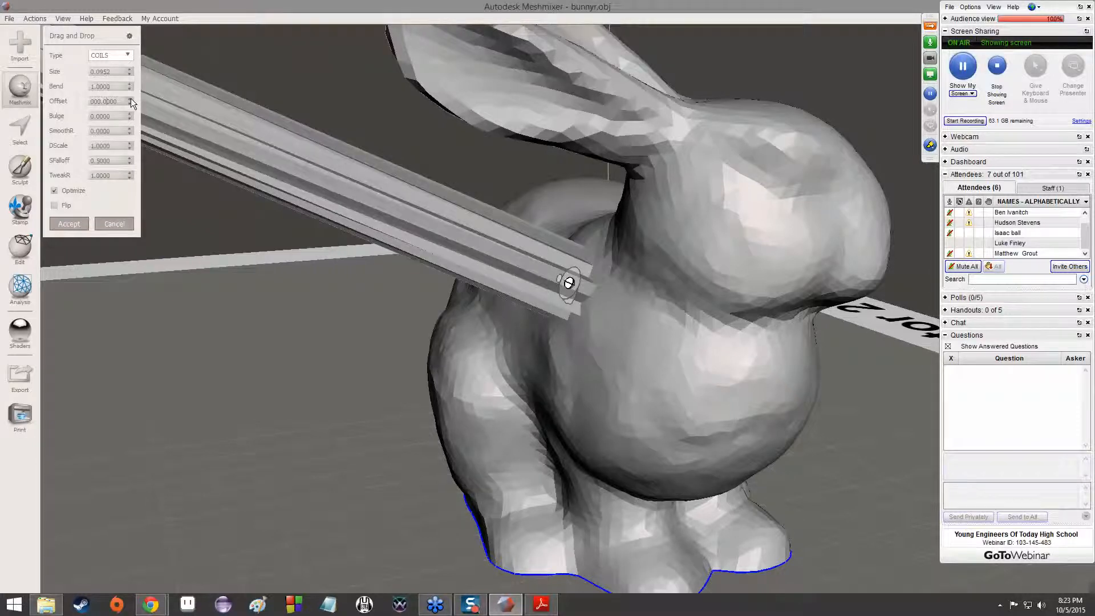
pyautogui.click(131, 103)
pyautogui.click(131, 103)
pyautogui.click(130, 98)
pyautogui.moveTo(244, 158); pyautogui.dragTo(399, 207, button='right')
pyautogui.scroll(8, 607, 244)
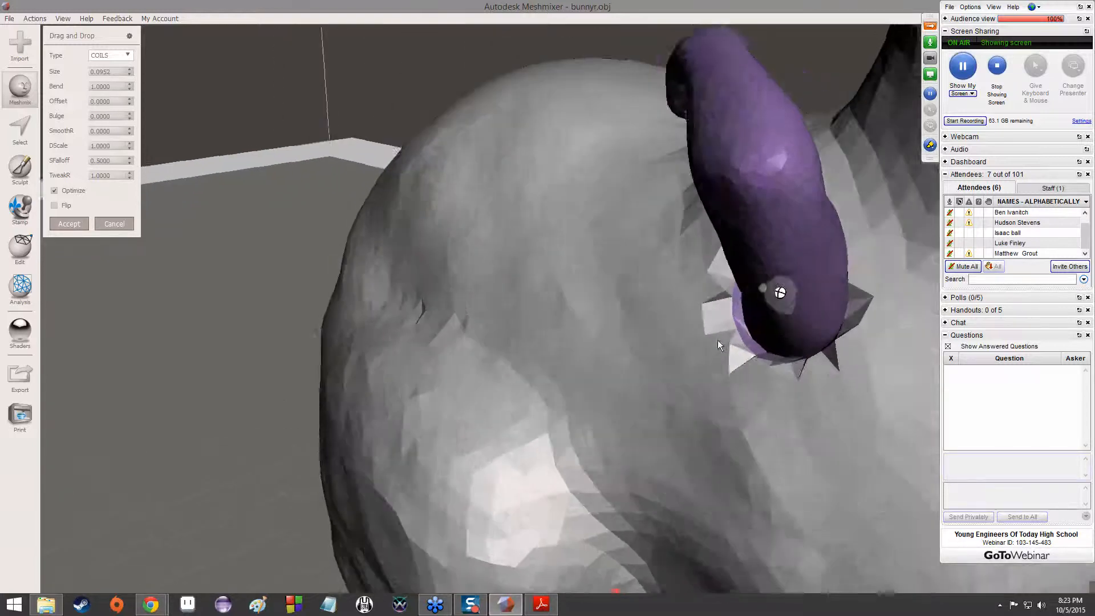
pyautogui.moveTo(717, 339); pyautogui.dragTo(694, 264, button='right')
pyautogui.moveTo(684, 195); pyautogui.dragTo(631, 396, button='right')
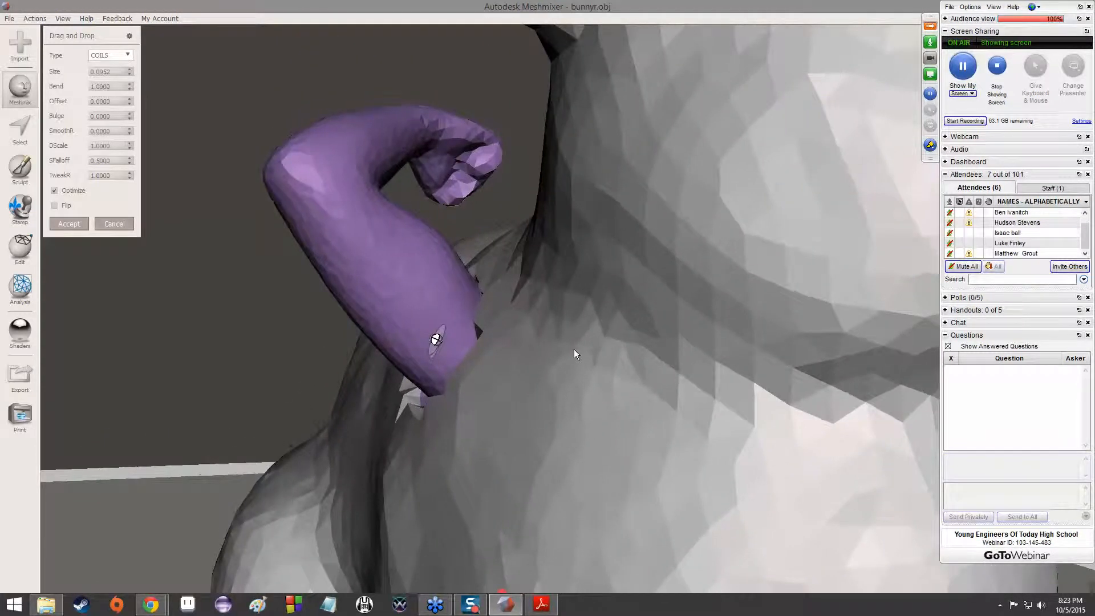
pyautogui.scroll(-10, 576, 342)
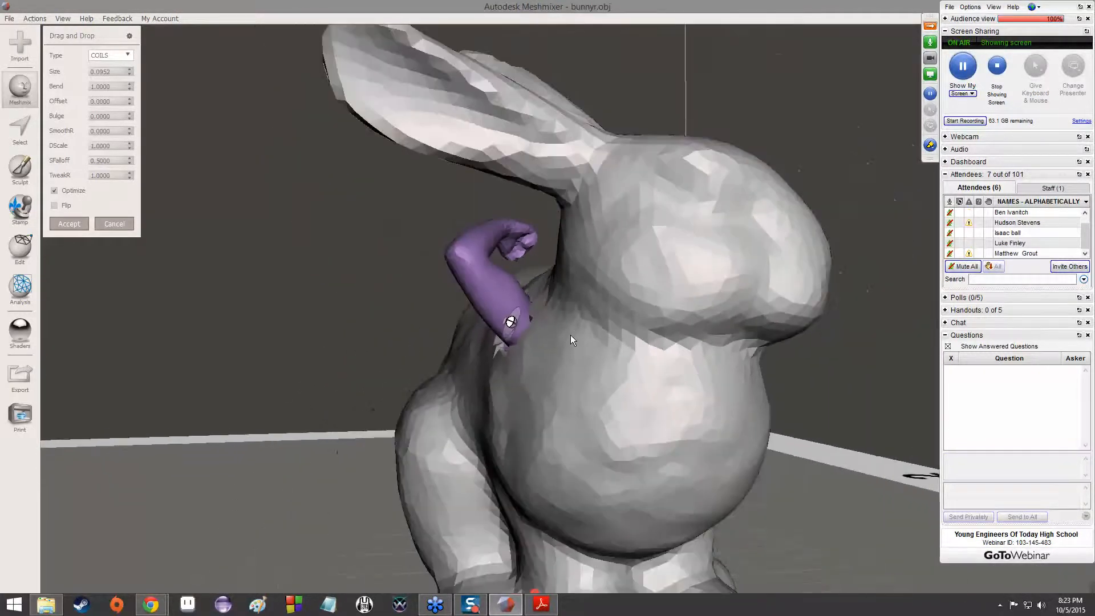
pyautogui.moveTo(572, 340); pyautogui.dragTo(587, 371, button='right')
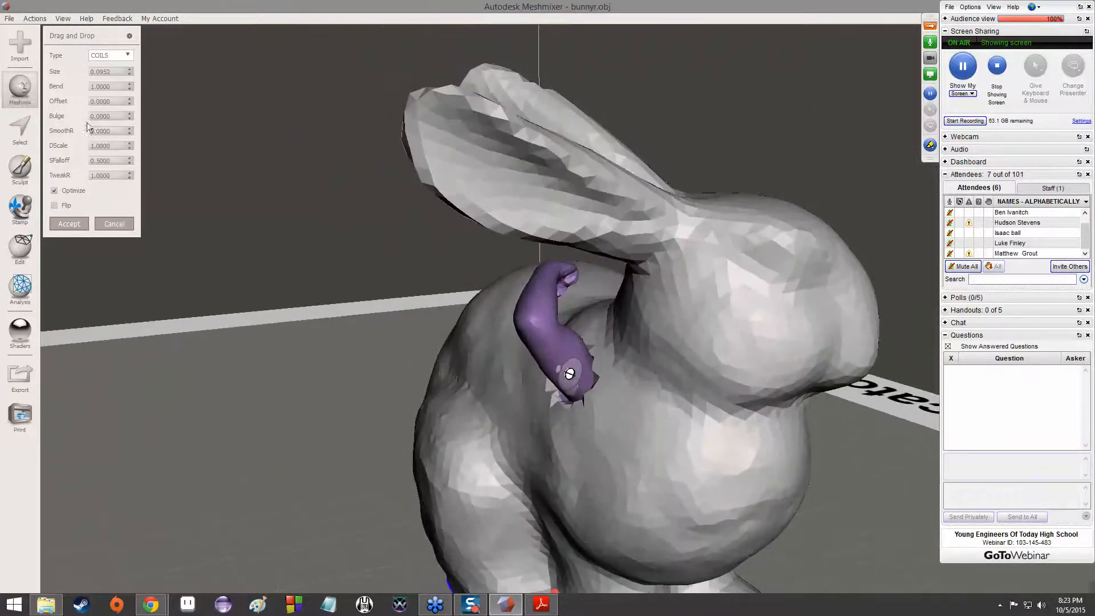
# Raise the arm joint's SmoothR to 0.2000 and examine the blend with the body
pyautogui.click(131, 128)
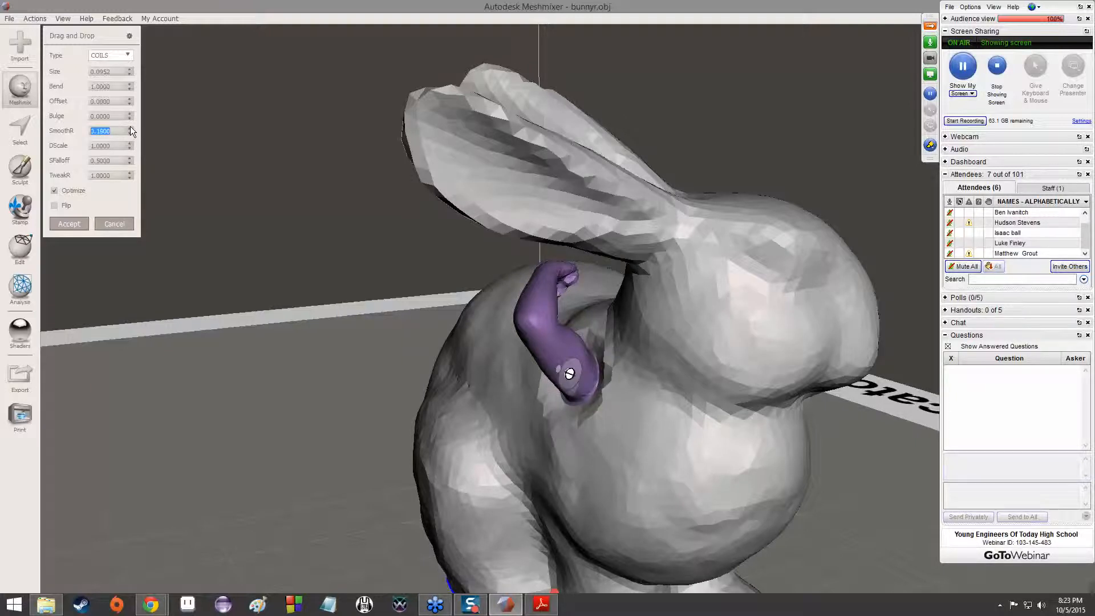
pyautogui.moveTo(533, 351); pyautogui.dragTo(674, 375, button='right')
pyautogui.scroll(3, 730, 426)
pyautogui.scroll(-4, 724, 419)
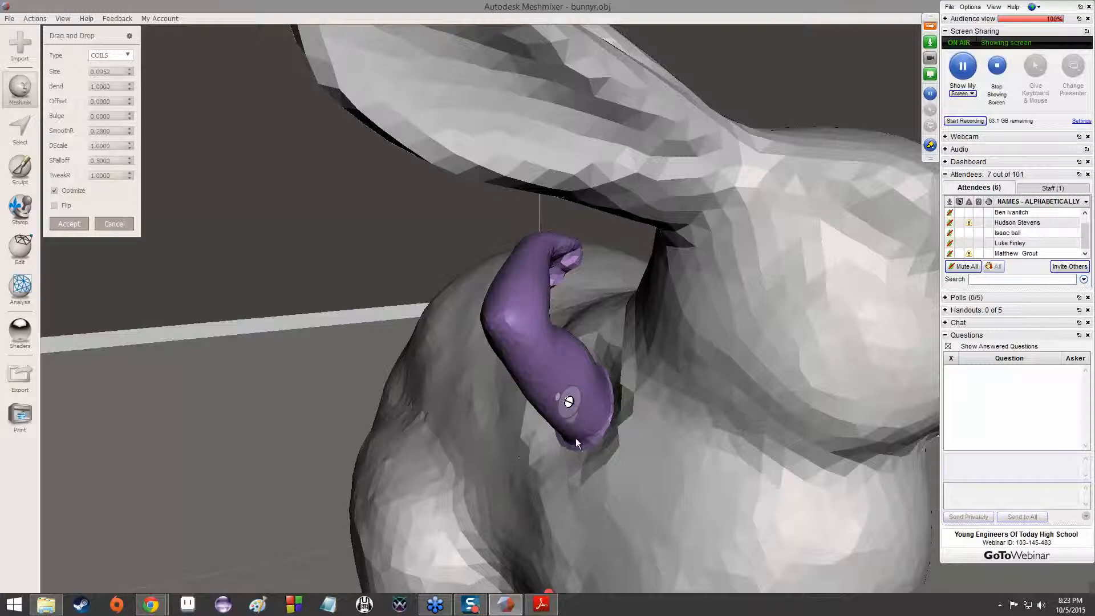
# Lower the arm joint's SmoothR to 0
pyautogui.click(132, 133)
pyautogui.click(132, 133)
pyautogui.click(131, 133)
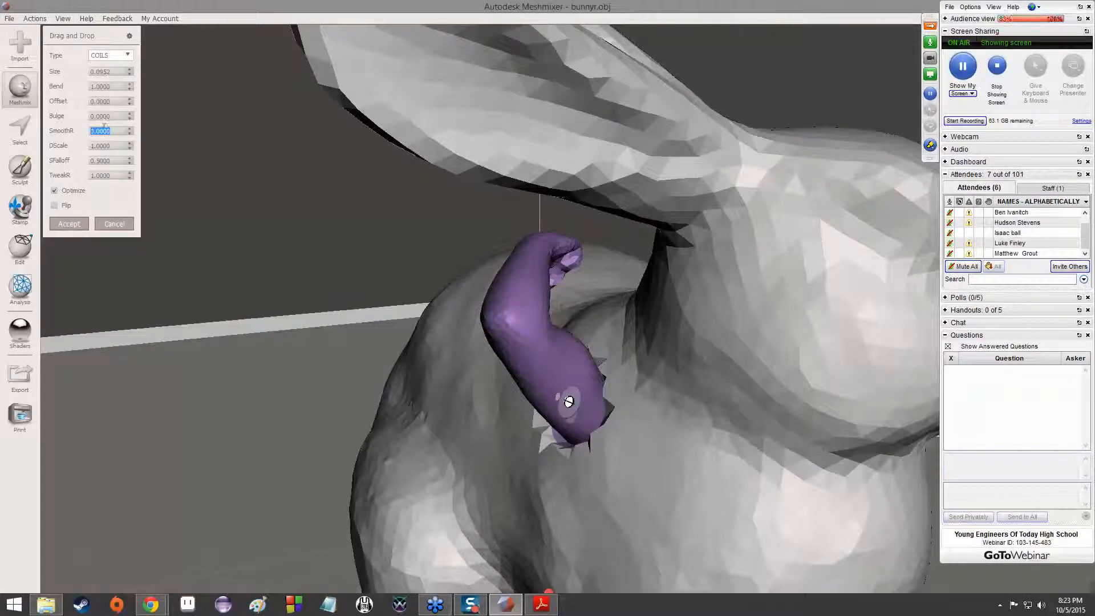
# Set the arm joint's SmoothR to 10 and inspect the surrounding mesh closely
pyautogui.write('10')
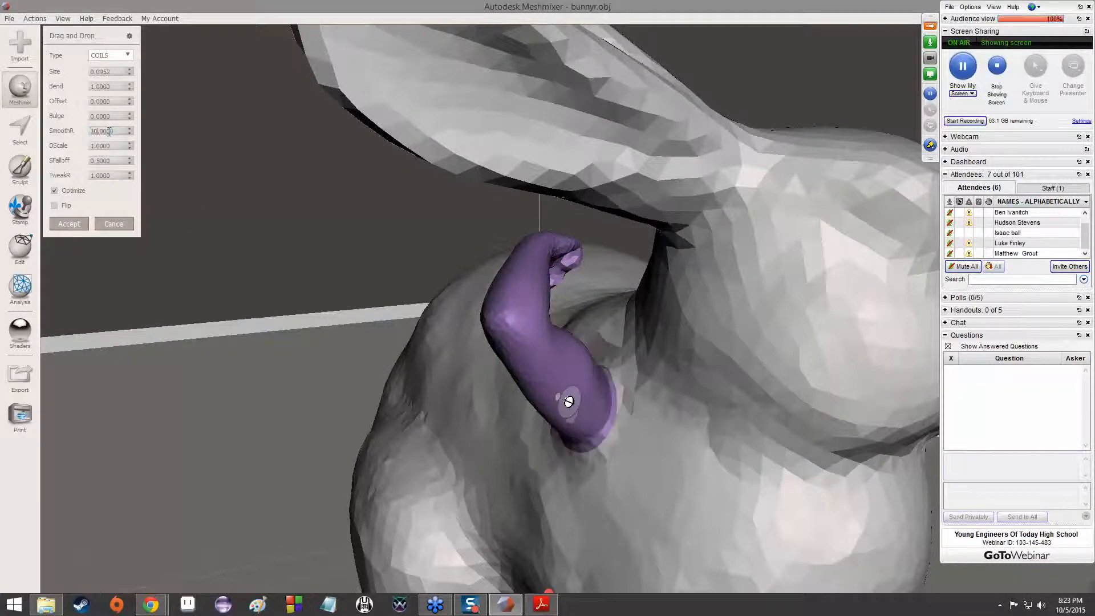
pyautogui.moveTo(398, 352)
pyautogui.mouseDown(button='right')
pyautogui.moveTo(457, 321)
pyautogui.moveTo(495, 321)
pyautogui.moveTo(506, 350)
pyautogui.moveTo(447, 377)
pyautogui.moveTo(374, 364)
pyautogui.moveTo(353, 340)
pyautogui.moveTo(364, 327)
pyautogui.moveTo(403, 349)
pyautogui.mouseUp(button='right')
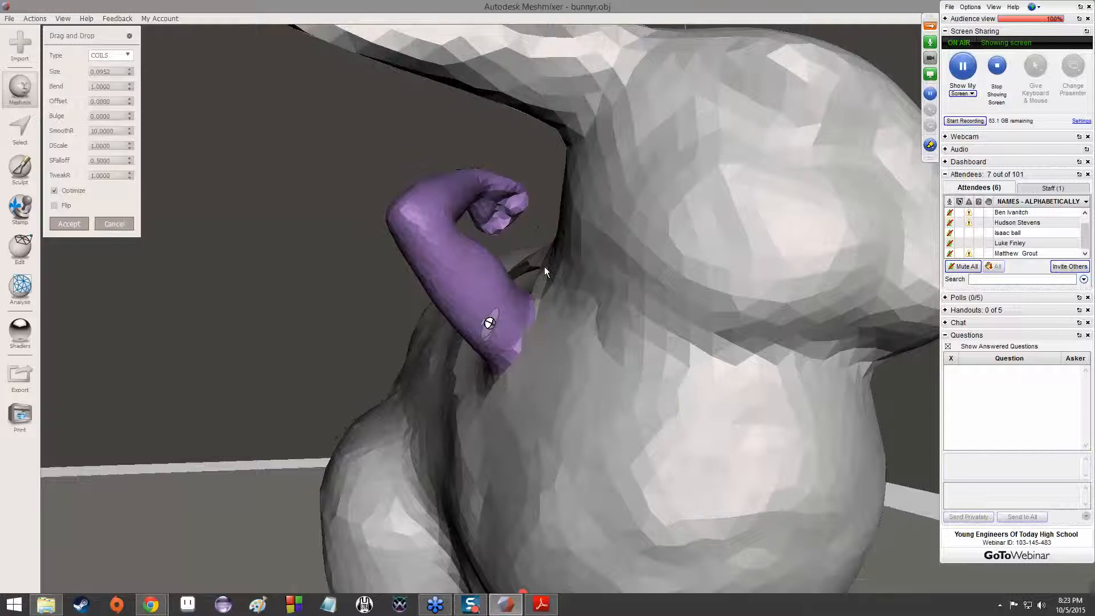
pyautogui.scroll(5, 526, 269)
pyautogui.scroll(2, 521, 268)
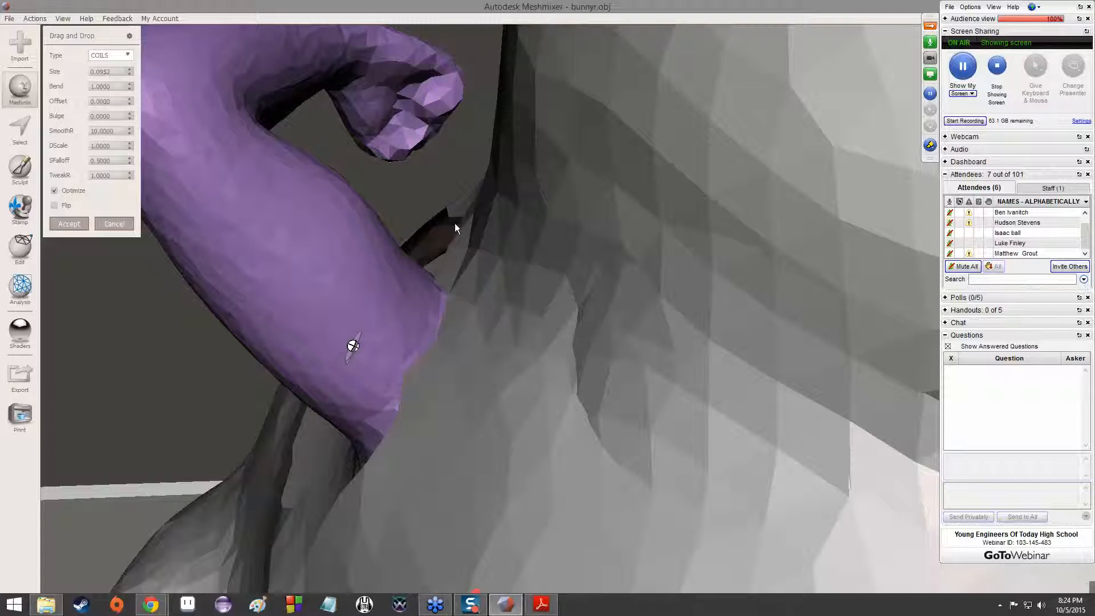
pyautogui.scroll(-7, 455, 221)
# Reset the arm joint's SmoothR to 0 and cancel the arm placement on the bunny
pyautogui.moveTo(98, 131); pyautogui.dragTo(84, 130)
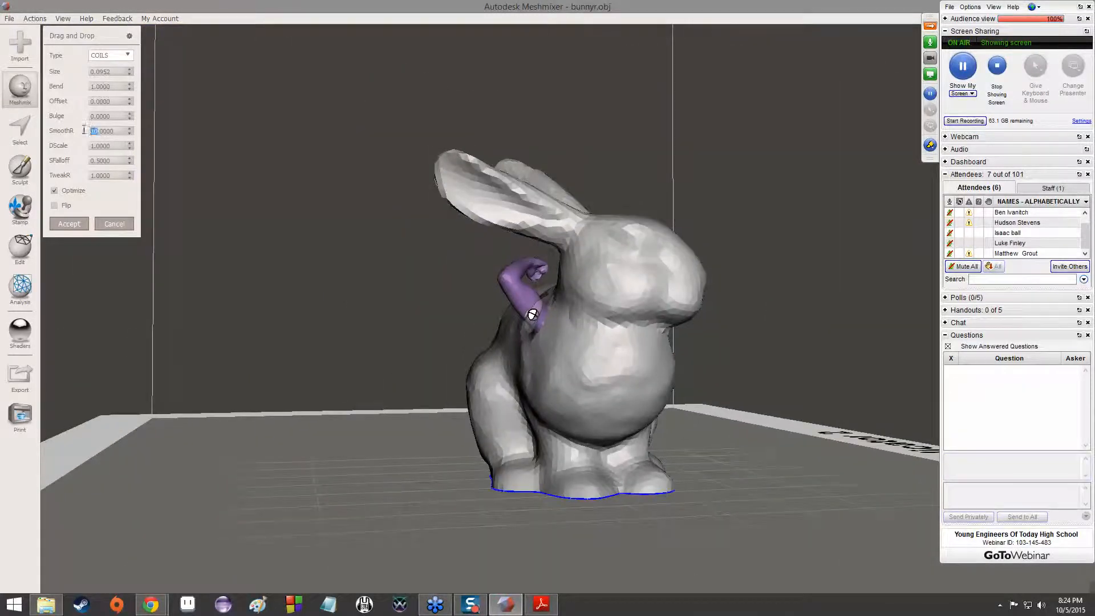
pyautogui.write('0')
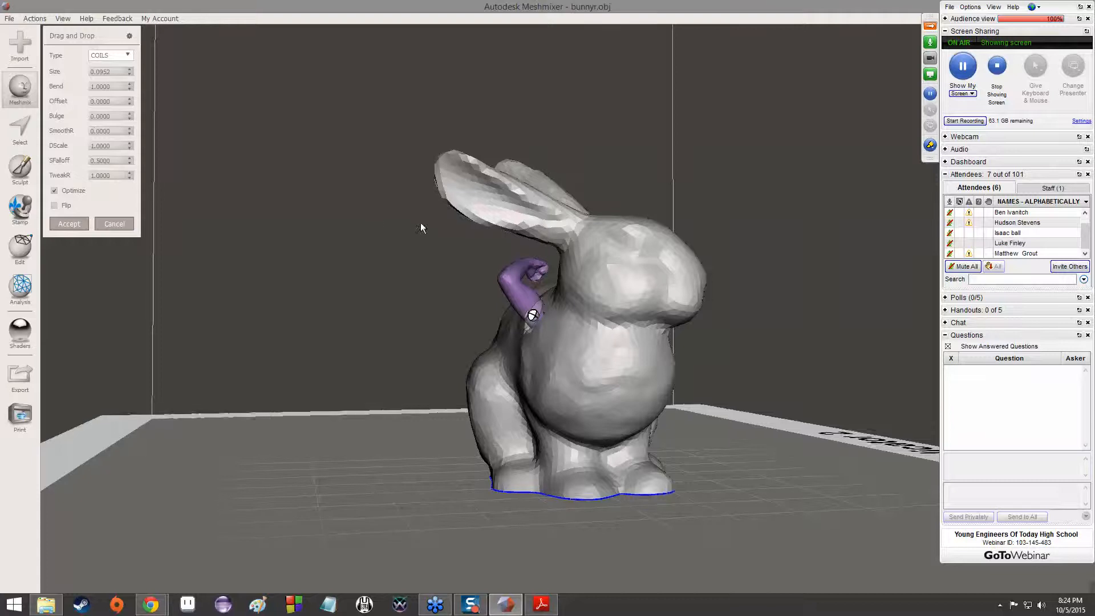
pyautogui.scroll(2, 445, 264)
pyautogui.moveTo(445, 264); pyautogui.dragTo(518, 323, button='right')
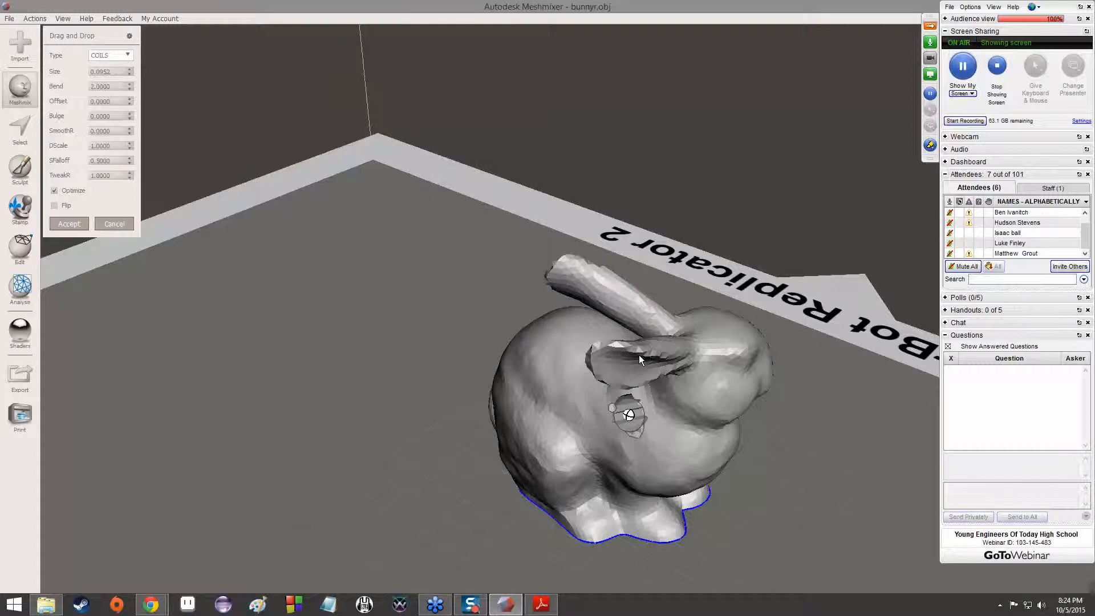
pyautogui.press('Escape')
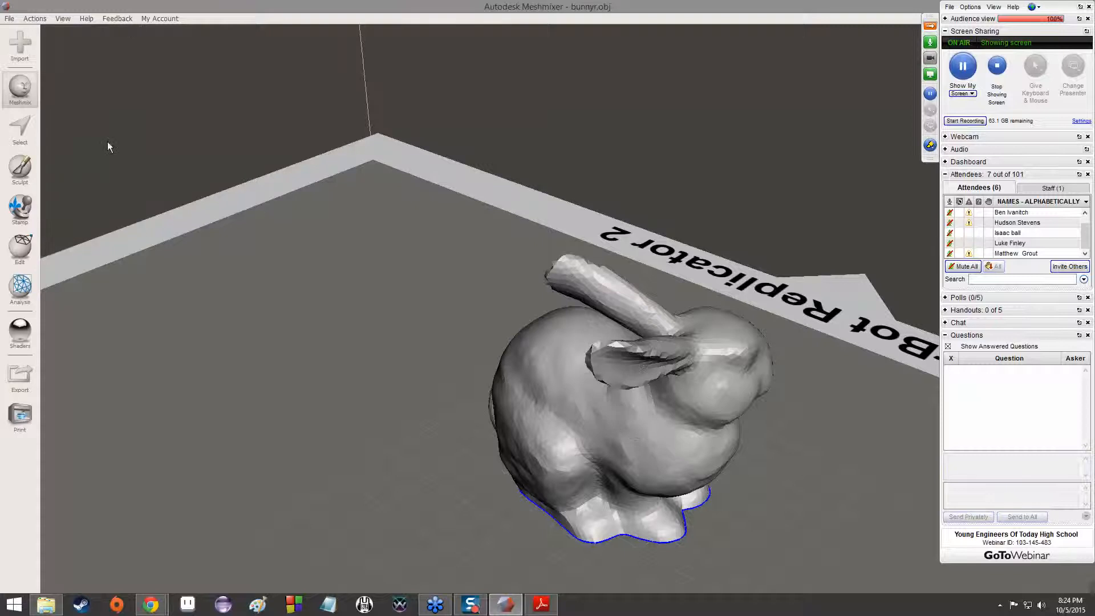
# Attach a fresh flexed arm to the side of the bunny's upper body, below the ear
pyautogui.click(20, 88)
pyautogui.moveTo(87, 97); pyautogui.dragTo(628, 414)
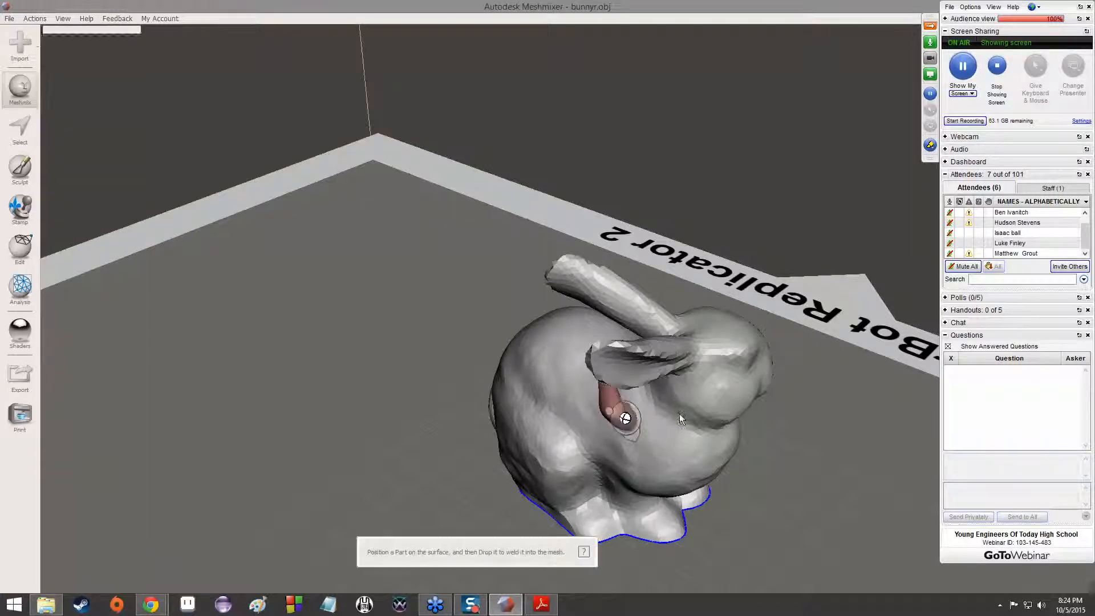
pyautogui.moveTo(703, 416); pyautogui.dragTo(619, 361, button='right')
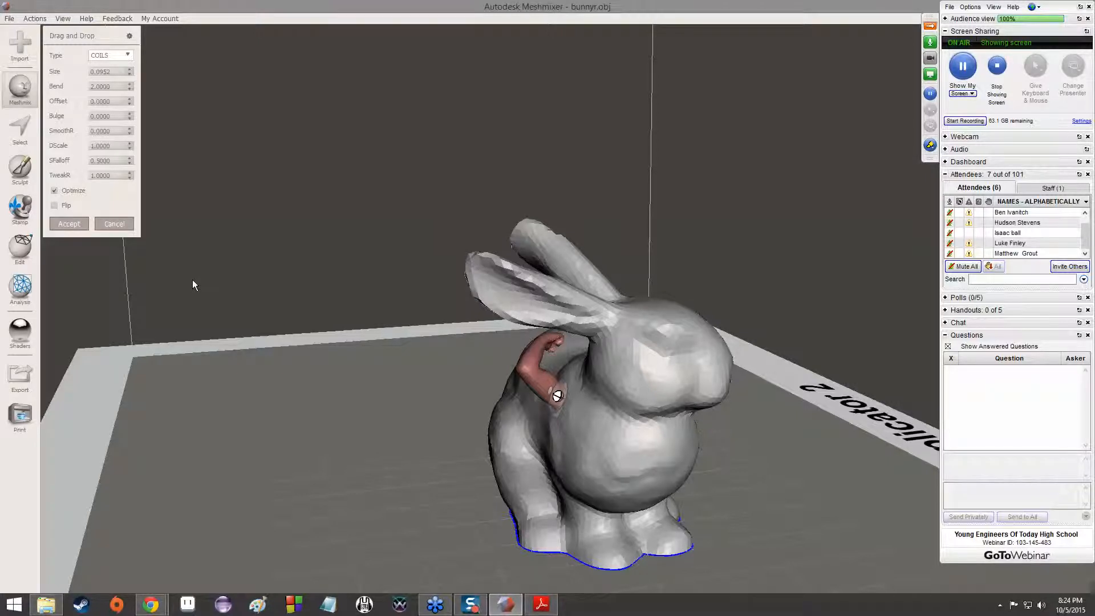
pyautogui.scroll(5, 497, 371)
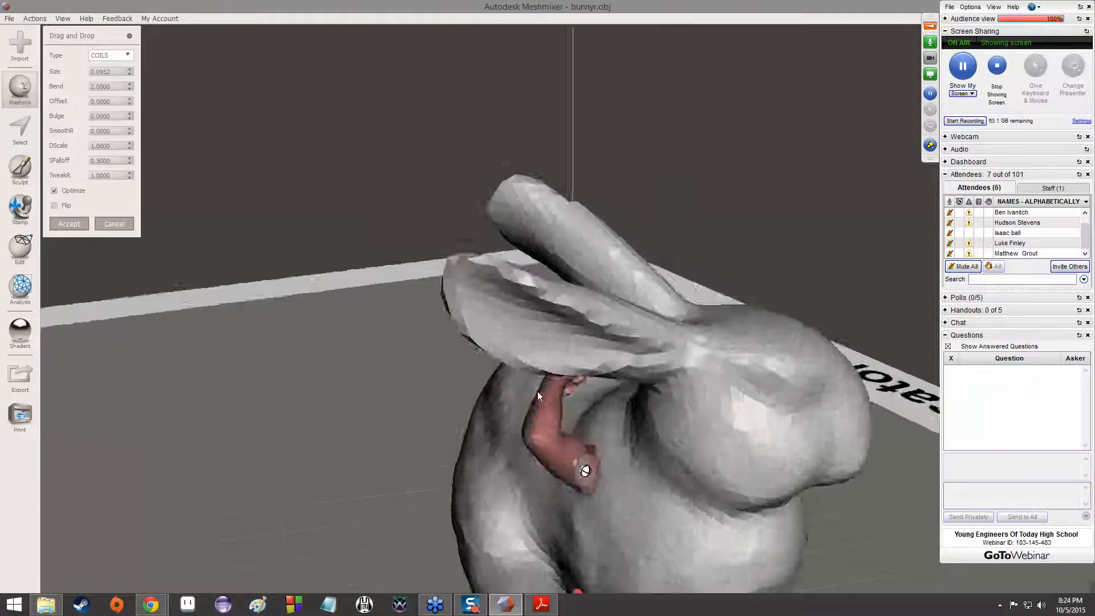
# Reposition the arm on the bunny's upper side and enlarge it to a Size of about 0.2338
pyautogui.moveTo(537, 391); pyautogui.dragTo(559, 392, button='right')
pyautogui.scroll(1, 683, 498)
pyautogui.moveTo(683, 497); pyautogui.dragTo(676, 484, button='right')
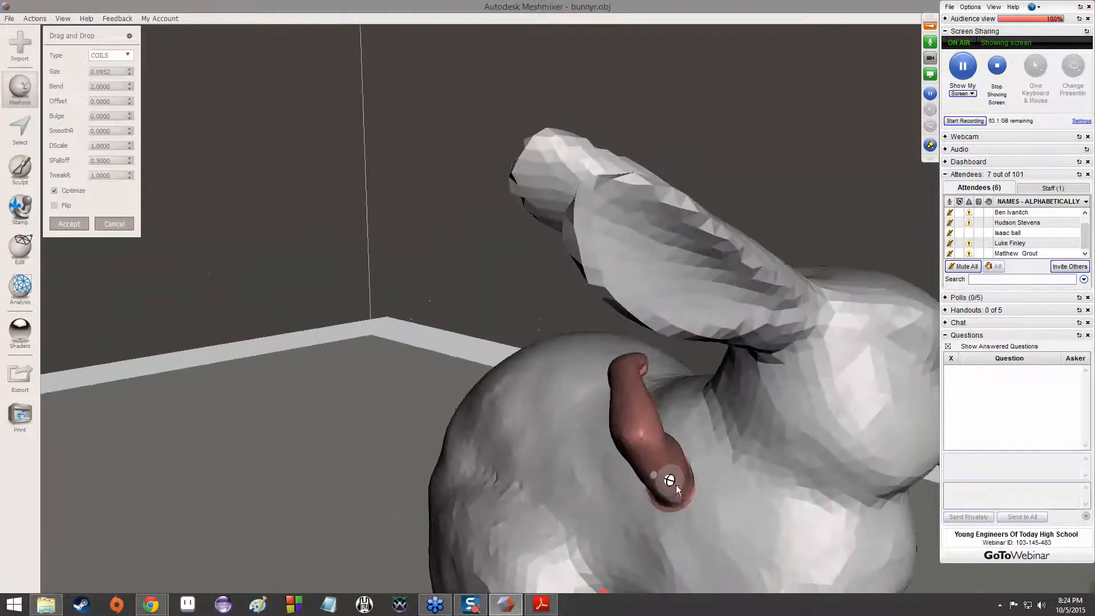
pyautogui.moveTo(669, 479); pyautogui.dragTo(701, 492)
pyautogui.moveTo(706, 508); pyautogui.dragTo(658, 517, button='right')
pyautogui.moveTo(636, 509); pyautogui.dragTo(698, 488)
pyautogui.moveTo(730, 489); pyautogui.dragTo(720, 467, button='right')
pyautogui.moveTo(682, 474); pyautogui.dragTo(685, 491, button='middle')
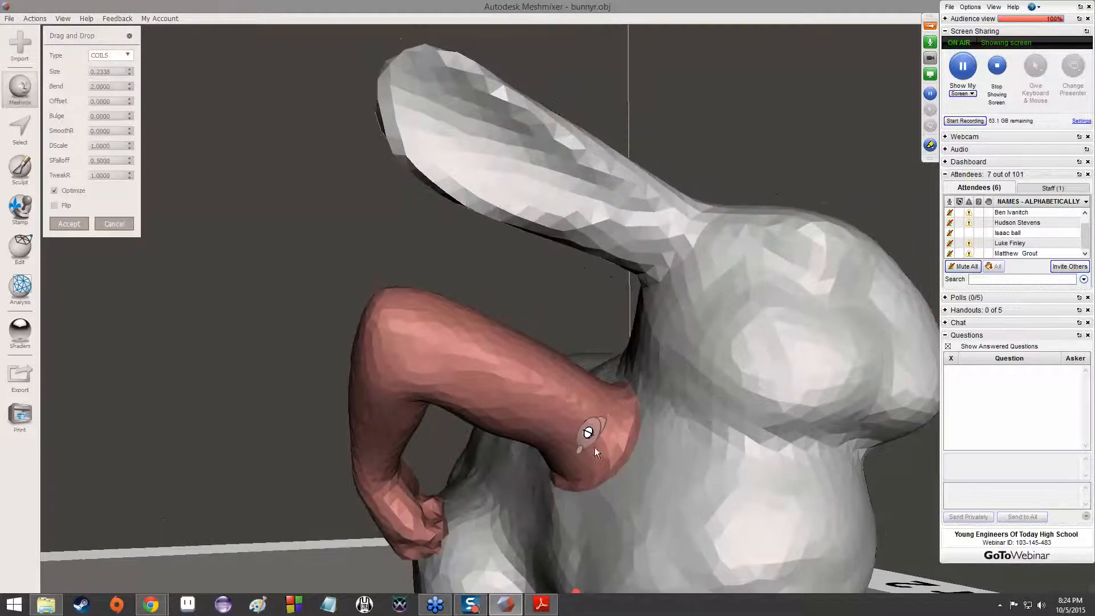
# Rotate the arm about its joint and shift it on the shoulder so the forearm points forward past the bunny's chest
pyautogui.moveTo(579, 449); pyautogui.dragTo(603, 391)
pyautogui.moveTo(784, 435); pyautogui.dragTo(646, 464, button='right')
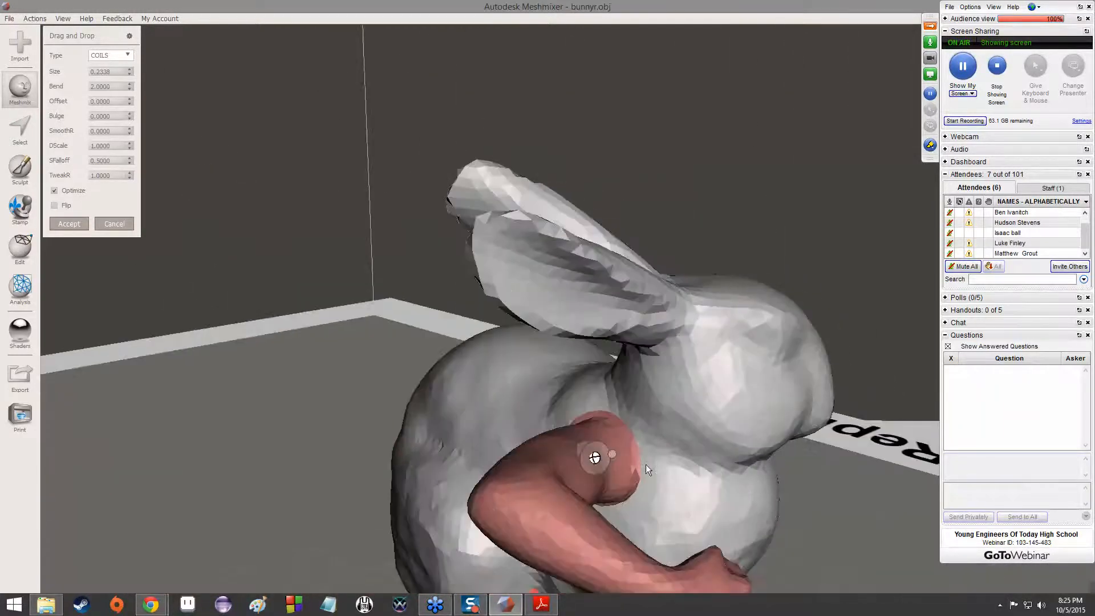
pyautogui.moveTo(601, 454); pyautogui.dragTo(593, 495)
pyautogui.moveTo(793, 518); pyautogui.dragTo(675, 453, button='right')
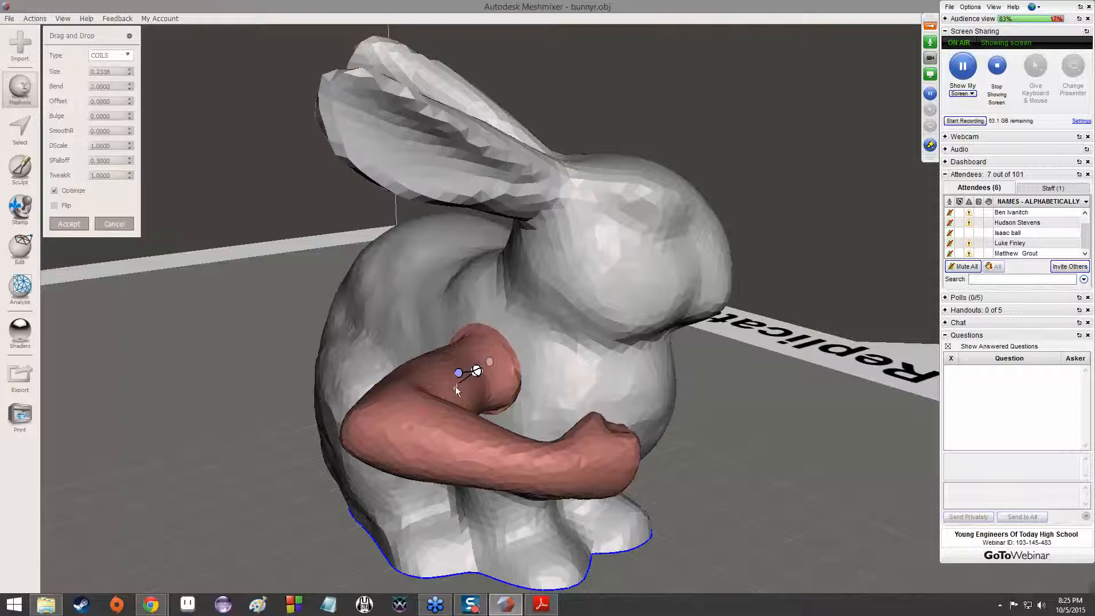
# Swing the arm up toward the ear and back down to demonstrate rotation about its joint
pyautogui.moveTo(454, 388); pyautogui.dragTo(500, 388)
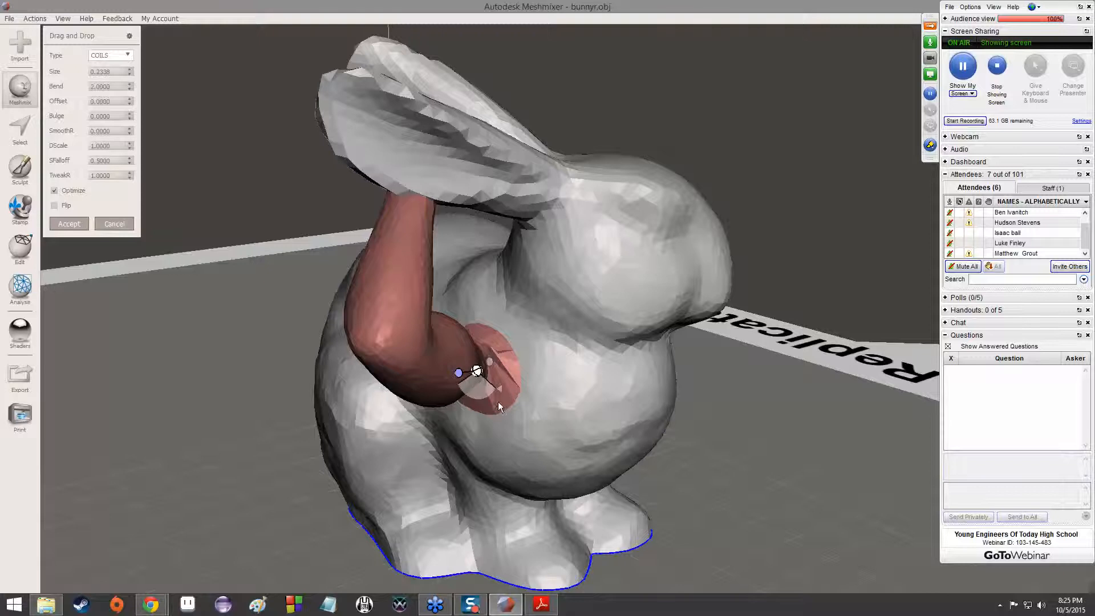
pyautogui.moveTo(497, 389); pyautogui.dragTo(453, 390)
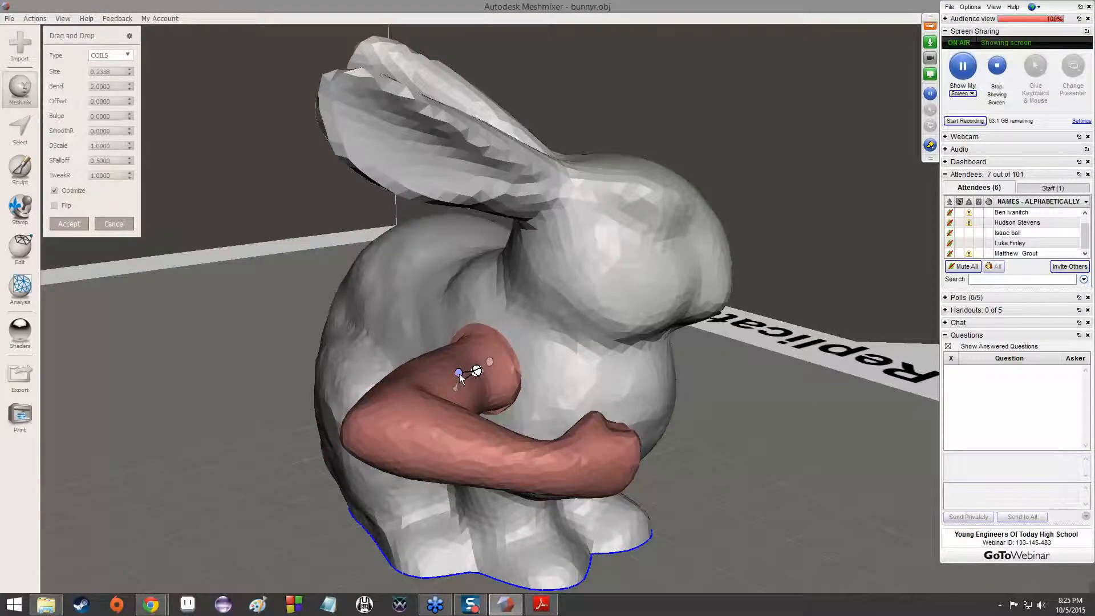
pyautogui.moveTo(503, 385); pyautogui.dragTo(436, 391, button='right')
# Fine-tune the direction in which the arm leaves the shoulder and accept its placement
pyautogui.moveTo(491, 357); pyautogui.dragTo(471, 387, button='right')
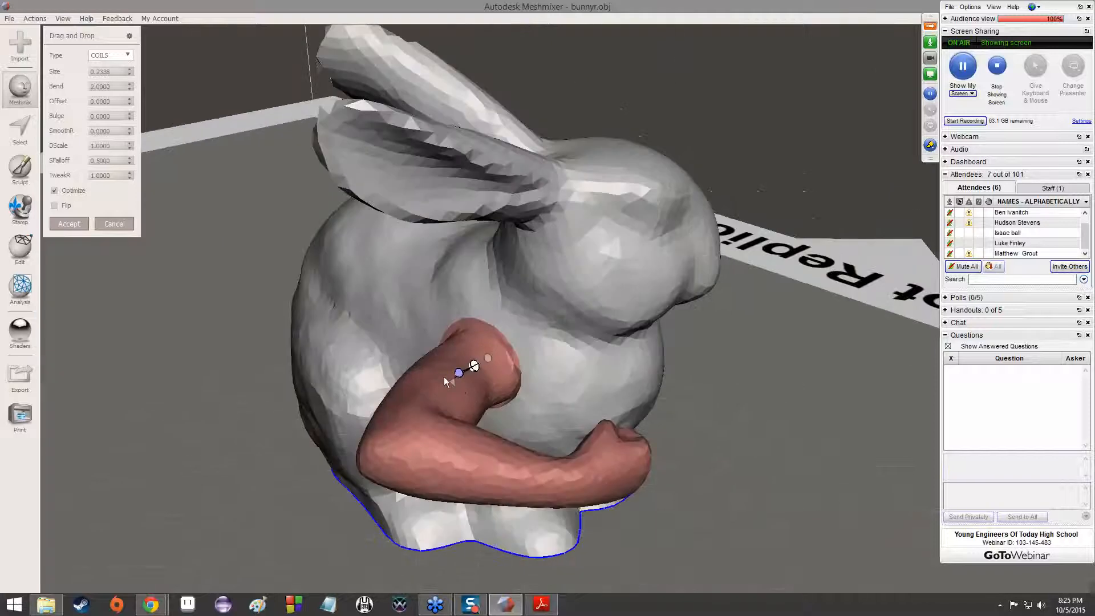
pyautogui.moveTo(456, 372)
pyautogui.mouseDown()
pyautogui.moveTo(477, 357)
pyautogui.moveTo(457, 337)
pyautogui.moveTo(423, 361)
pyautogui.moveTo(415, 414)
pyautogui.moveTo(467, 436)
pyautogui.moveTo(525, 419)
pyautogui.moveTo(568, 371)
pyautogui.moveTo(591, 293)
pyautogui.moveTo(516, 268)
pyautogui.moveTo(615, 340)
pyautogui.moveTo(487, 398)
pyautogui.moveTo(446, 371)
pyautogui.moveTo(466, 386)
pyautogui.moveTo(453, 378)
pyautogui.mouseUp()
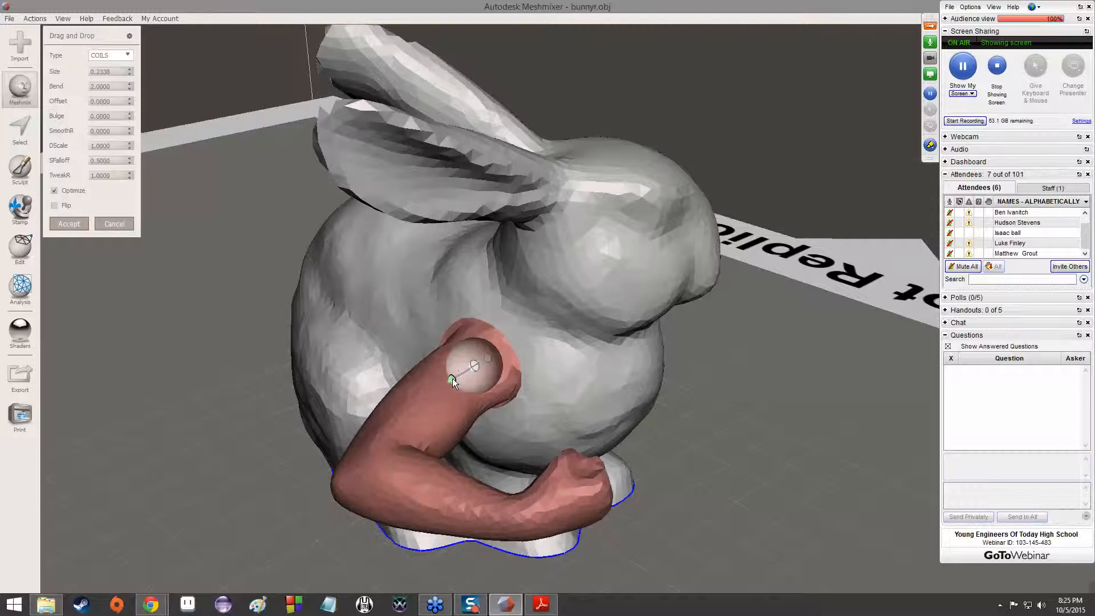
pyautogui.moveTo(532, 395); pyautogui.dragTo(477, 381, button='right')
pyautogui.moveTo(464, 379); pyautogui.dragTo(463, 375)
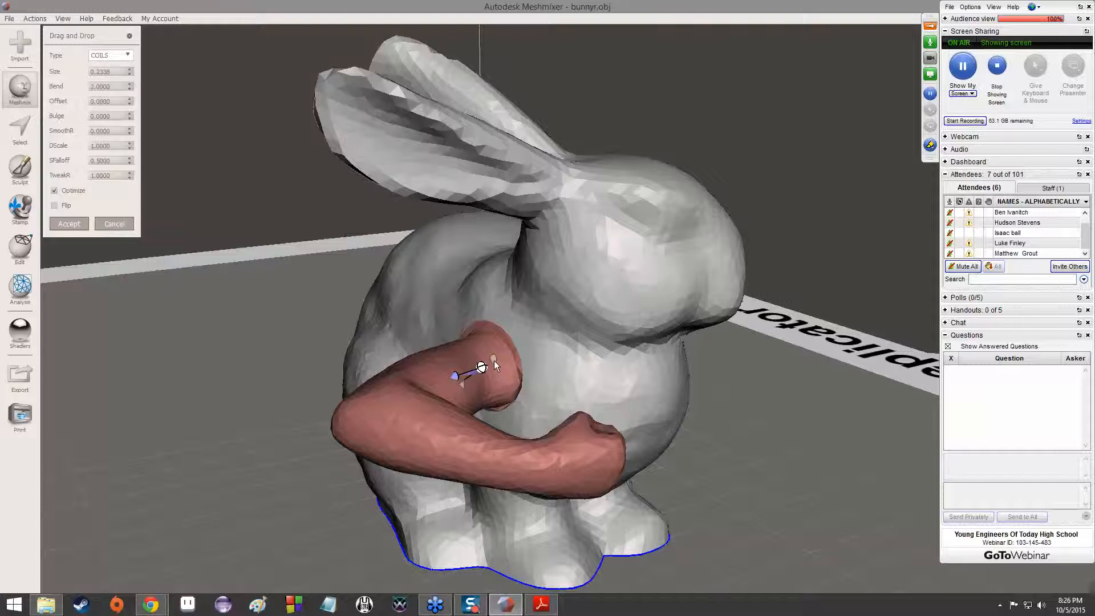
pyautogui.moveTo(566, 378); pyautogui.dragTo(502, 365, button='right')
pyautogui.click(68, 224)
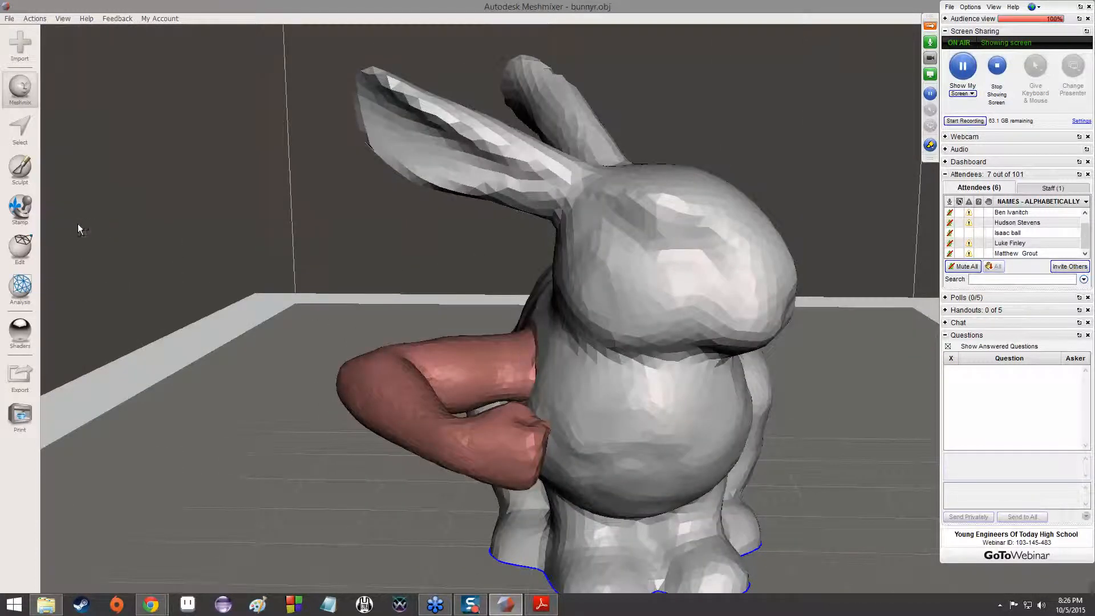
# Attach a second flexed arm to the opposite shoulder at a height matching the first arm
pyautogui.moveTo(498, 373); pyautogui.dragTo(515, 335, button='right')
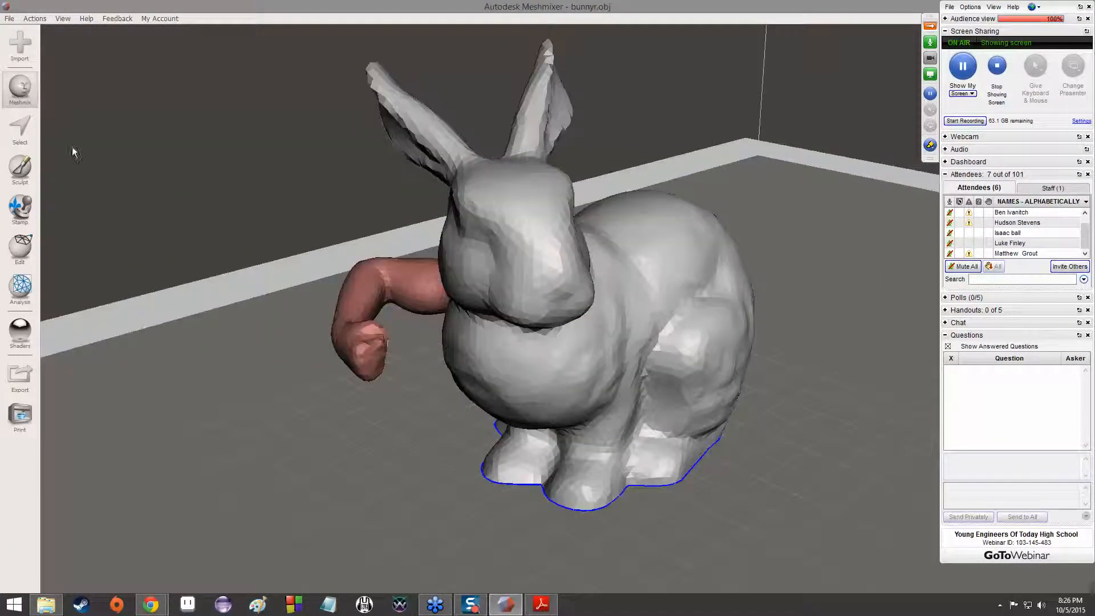
pyautogui.click(21, 90)
pyautogui.moveTo(89, 117); pyautogui.dragTo(536, 272)
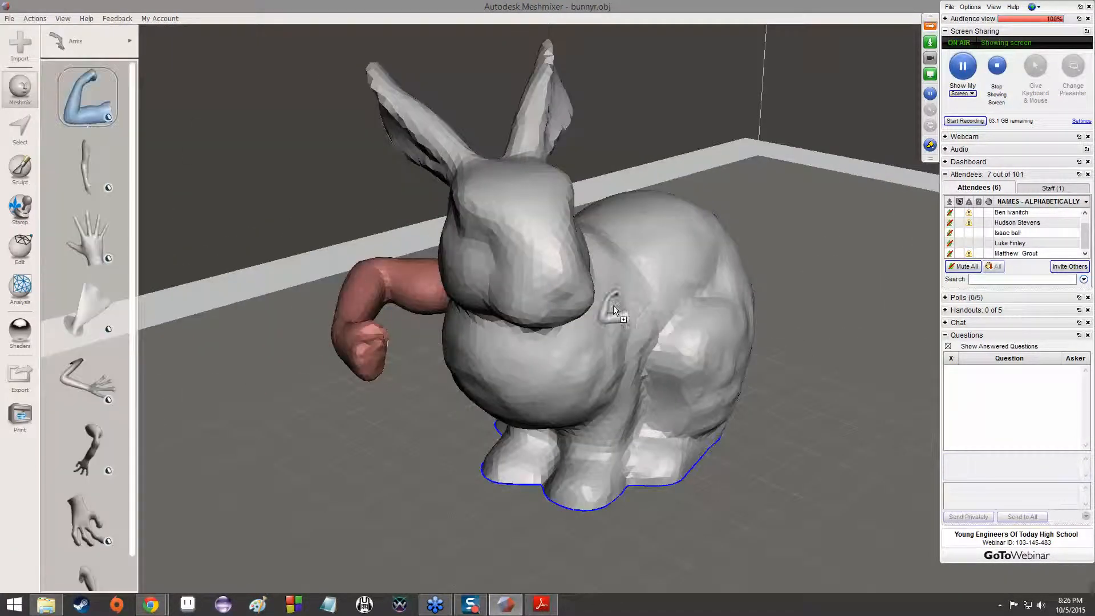
pyautogui.moveTo(613, 323); pyautogui.dragTo(614, 323)
pyautogui.moveTo(750, 413); pyautogui.dragTo(706, 454, button='right')
pyautogui.moveTo(707, 455); pyautogui.dragTo(537, 422, button='middle')
pyautogui.moveTo(512, 261); pyautogui.dragTo(522, 307)
pyautogui.moveTo(456, 294); pyautogui.dragTo(538, 230, button='right')
pyautogui.moveTo(419, 336); pyautogui.dragTo(441, 352, button='right')
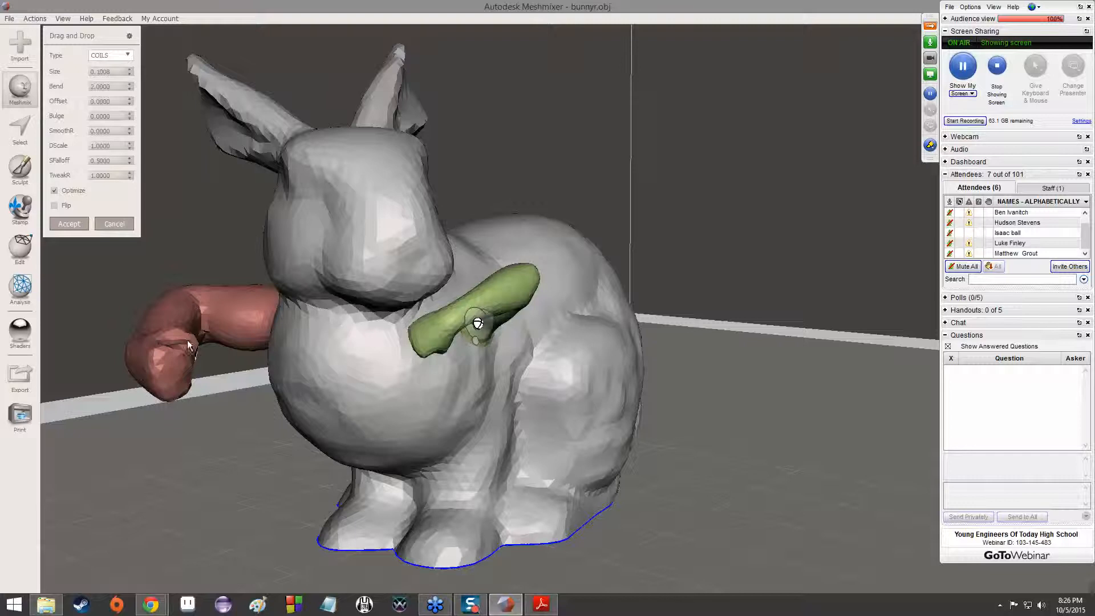
pyautogui.moveTo(479, 333); pyautogui.dragTo(479, 353)
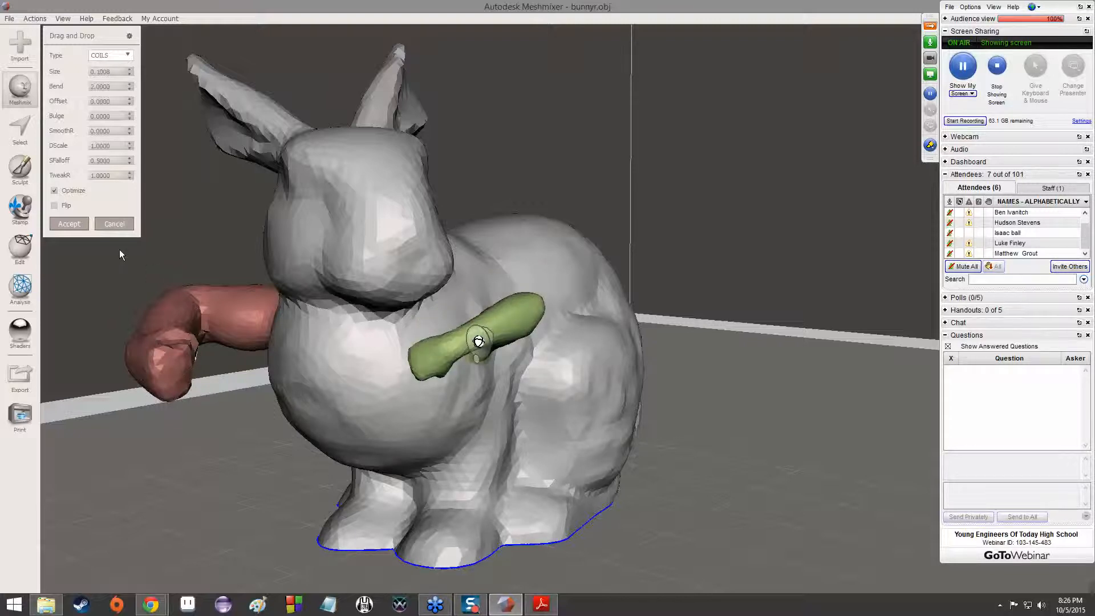
# Flip the second arm and rotate it so its fist points forward toward the chest
pyautogui.click(54, 206)
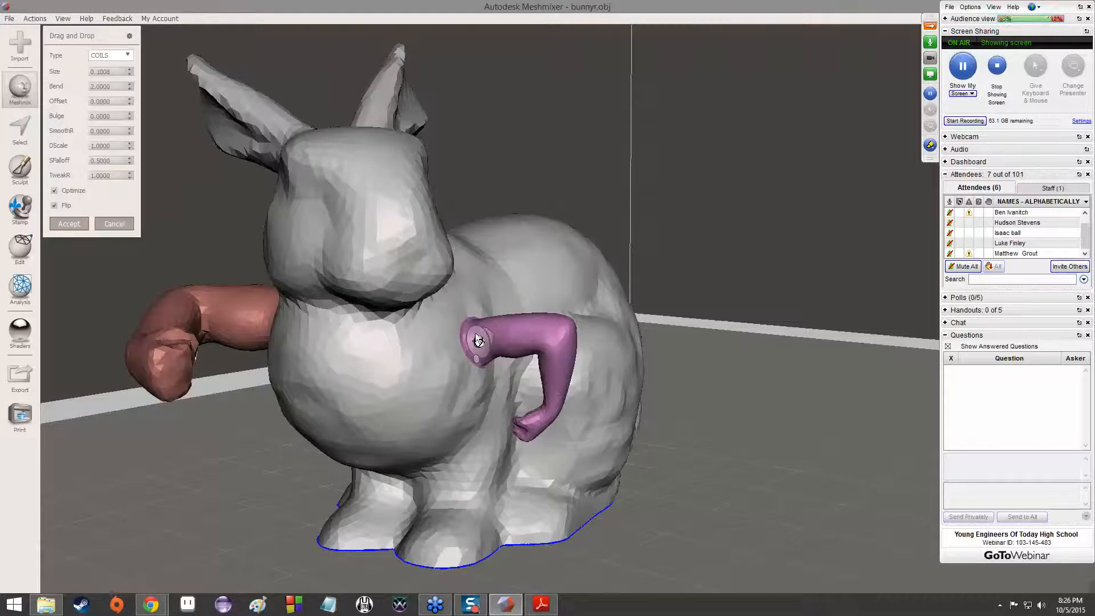
pyautogui.moveTo(489, 338); pyautogui.dragTo(509, 341)
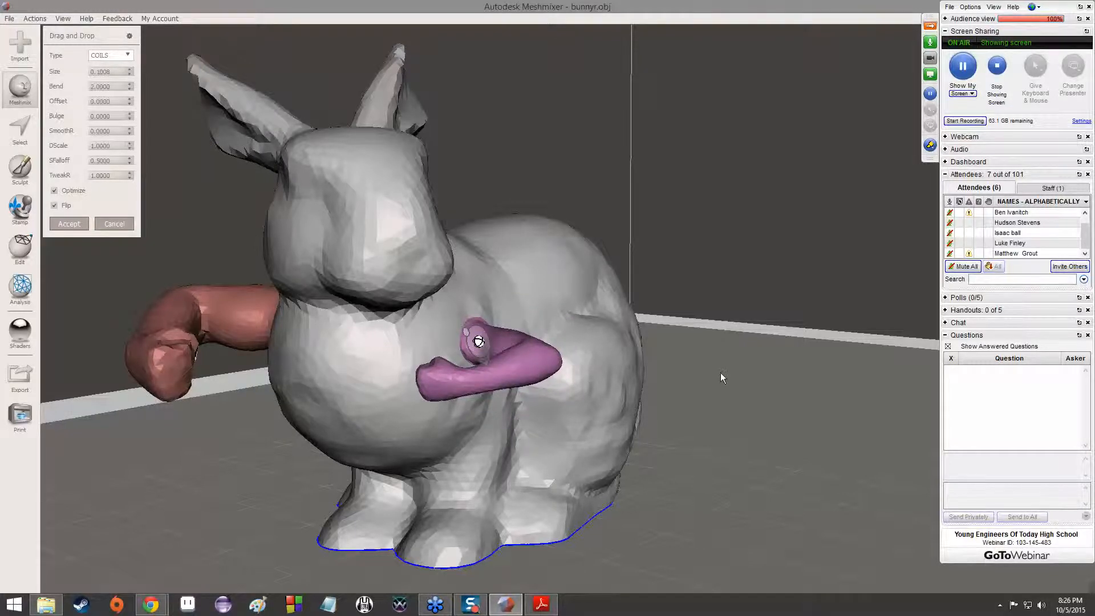
pyautogui.moveTo(738, 379); pyautogui.dragTo(593, 345, button='right')
# Enlarge the second arm to a Size of about 0.2316, adjust its position on the shoulder, and accept the placement
pyautogui.moveTo(596, 342); pyautogui.dragTo(611, 360)
pyautogui.moveTo(573, 309); pyautogui.dragTo(409, 332, button='right')
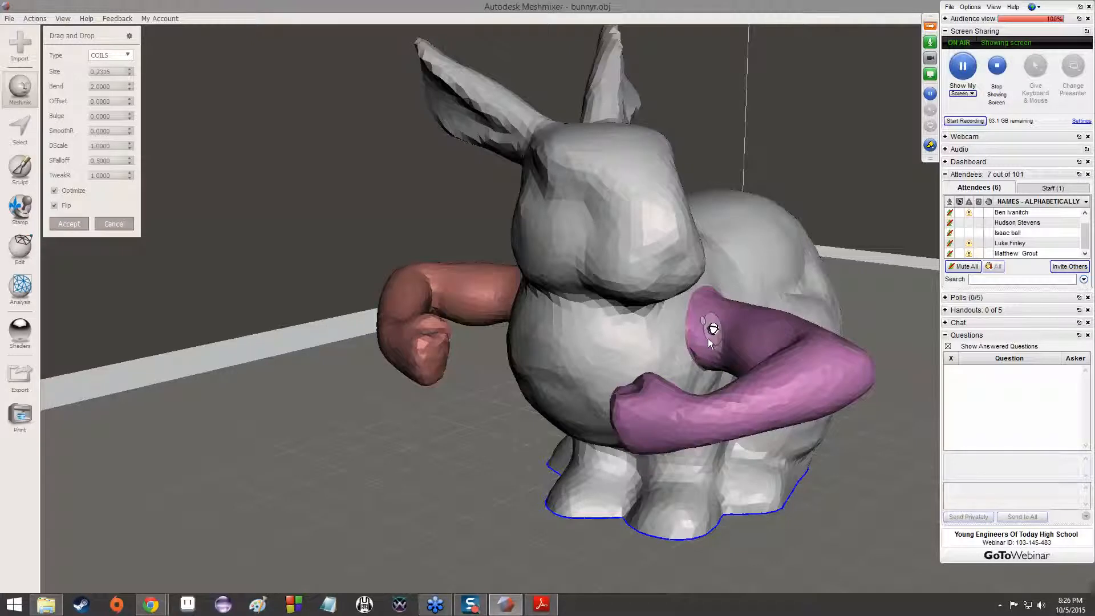
pyautogui.scroll(2, 707, 339)
pyautogui.moveTo(706, 340); pyautogui.dragTo(541, 368, button='right')
pyautogui.moveTo(515, 355); pyautogui.dragTo(517, 353)
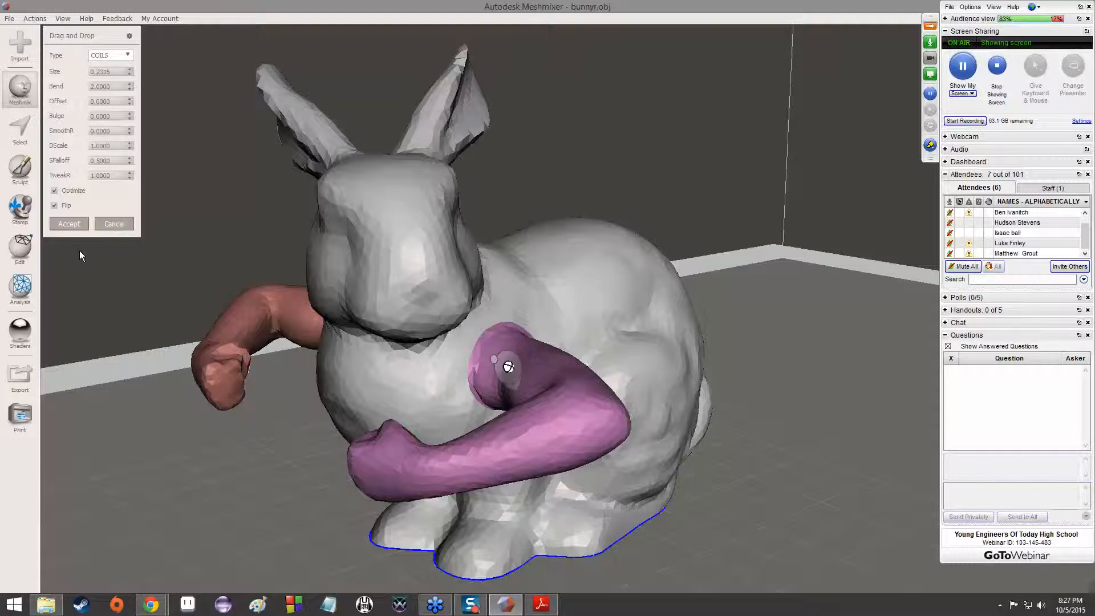
pyautogui.click(68, 224)
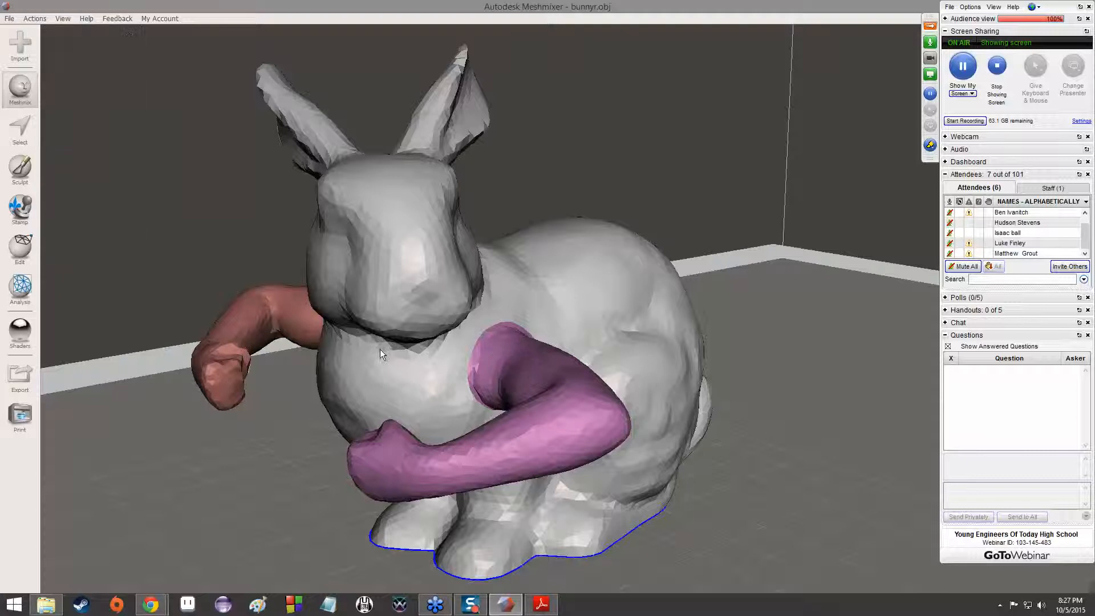
# Inspect both attached arms on the bunny from the front and from behind
pyautogui.moveTo(448, 350); pyautogui.dragTo(564, 340, button='middle')
pyautogui.moveTo(564, 340); pyautogui.dragTo(656, 365, button='right')
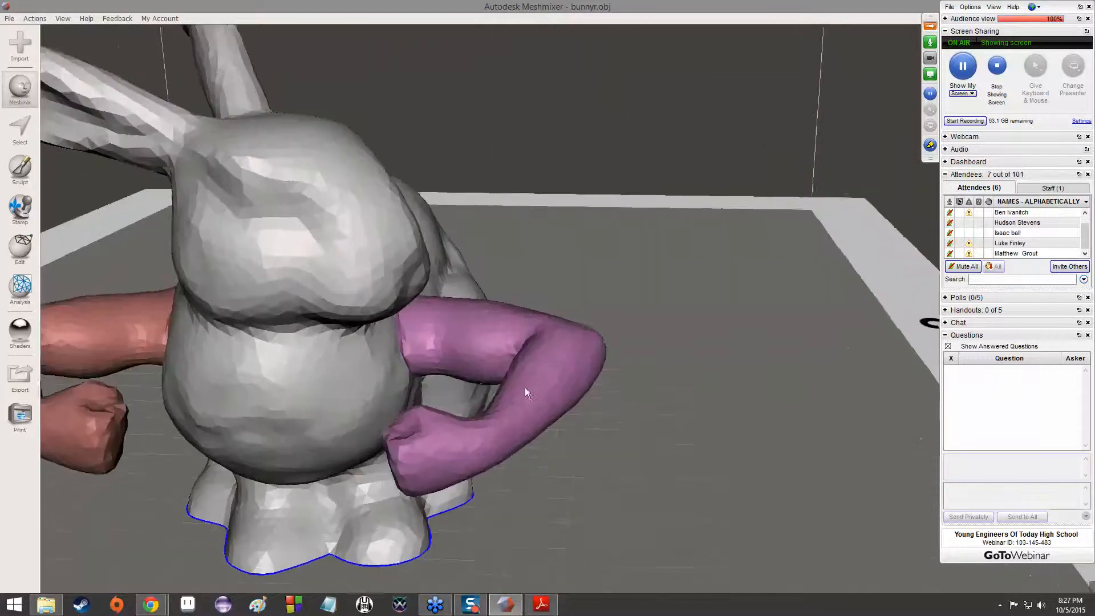
pyautogui.moveTo(464, 365); pyautogui.dragTo(590, 402, button='middle')
pyautogui.scroll(-6, 590, 400)
pyautogui.moveTo(608, 391); pyautogui.dragTo(770, 374, button='right')
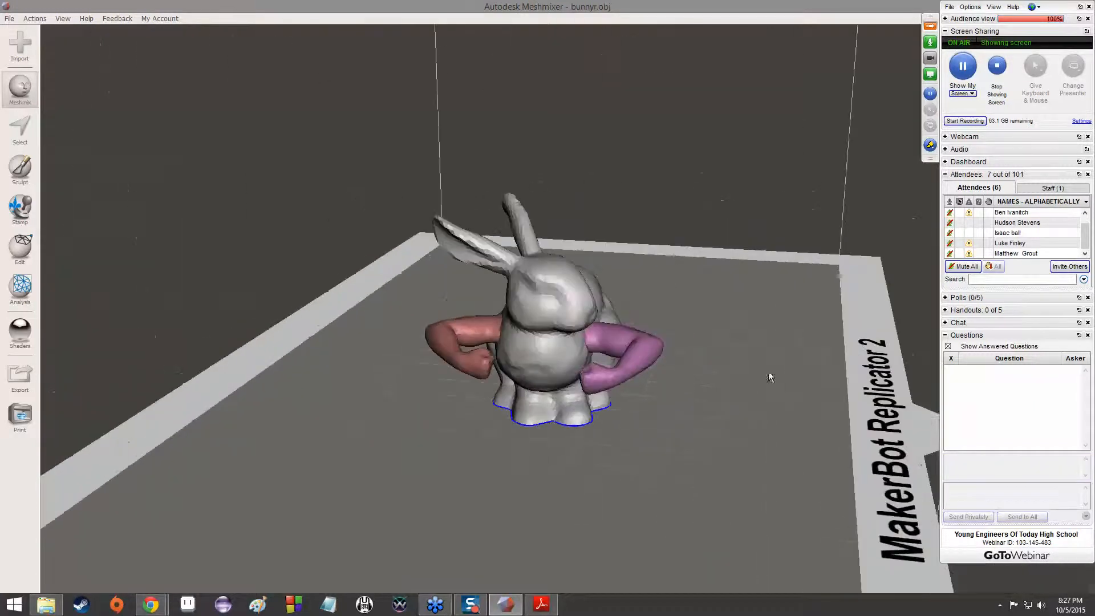
pyautogui.moveTo(741, 362); pyautogui.dragTo(309, 352, button='right')
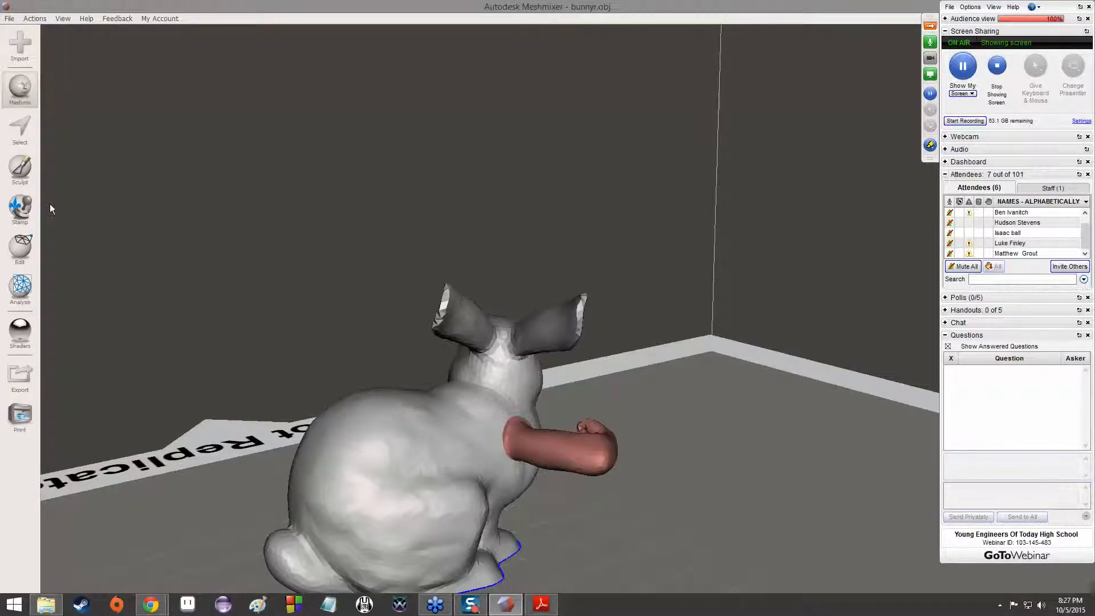
# Select the bunny's entire body, and add the red arm and the purple arm to the selection
pyautogui.click(12, 137)
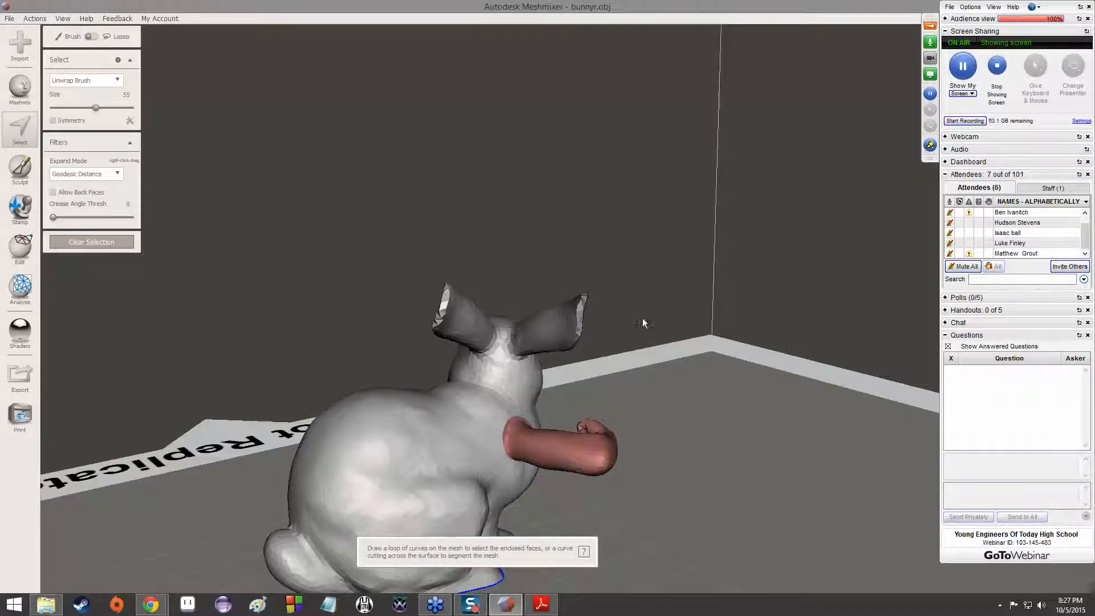
pyautogui.moveTo(686, 340); pyautogui.dragTo(417, 385, button='right')
pyautogui.doubleClick(417, 385)
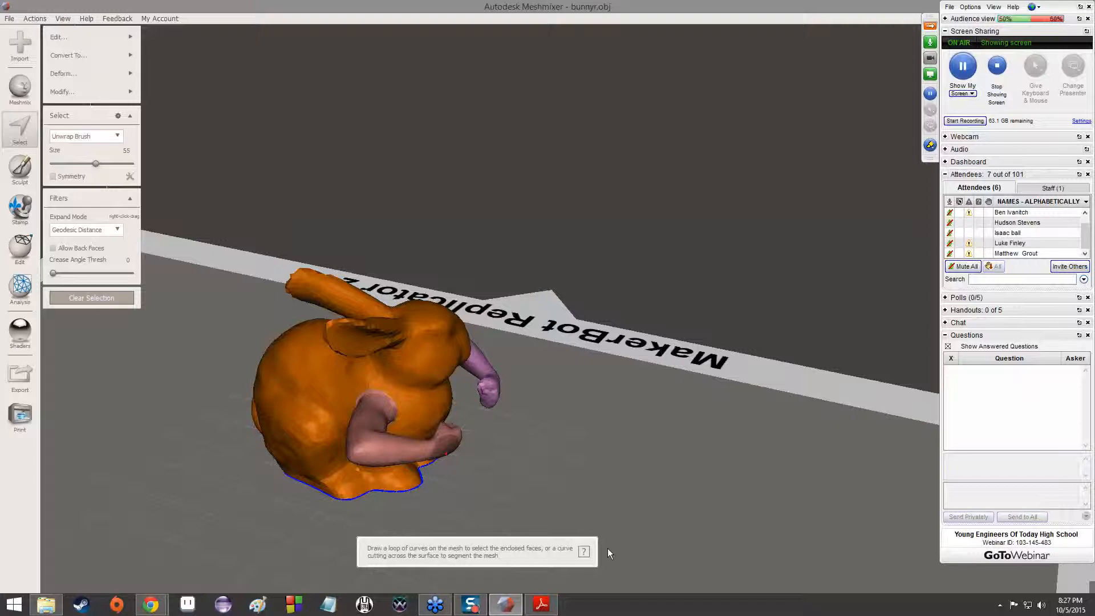
pyautogui.moveTo(420, 442); pyautogui.dragTo(577, 295, button='right')
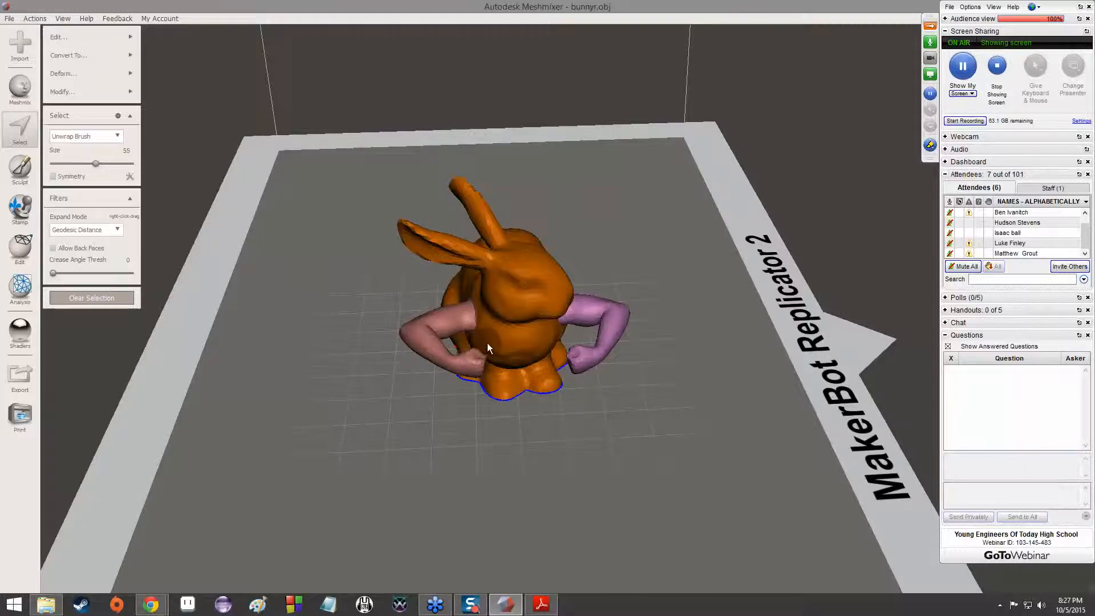
pyautogui.doubleClick(460, 320)
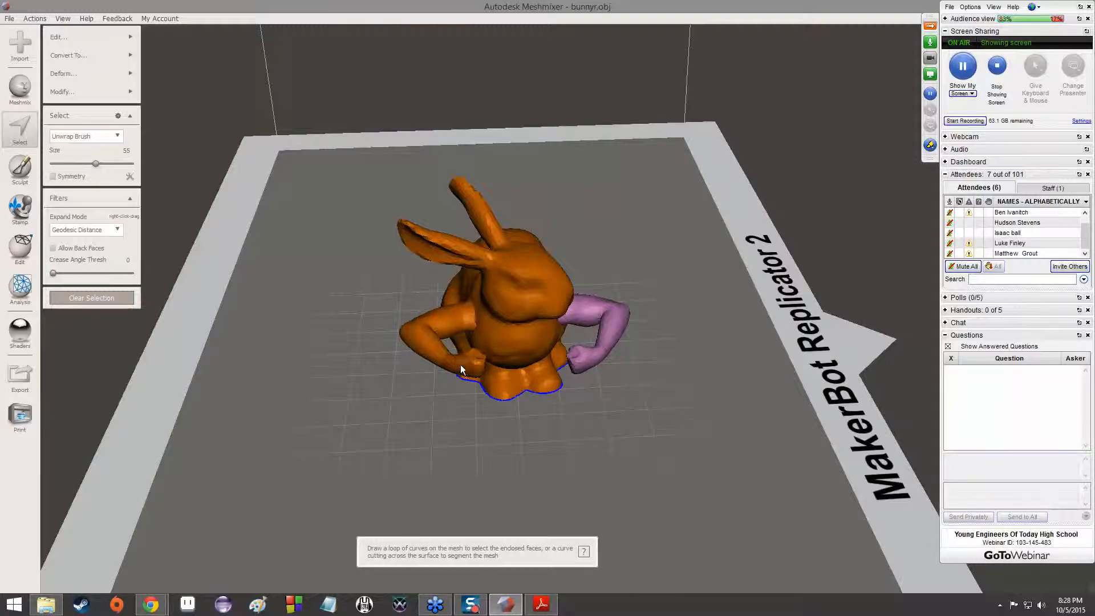
pyautogui.doubleClick(620, 323)
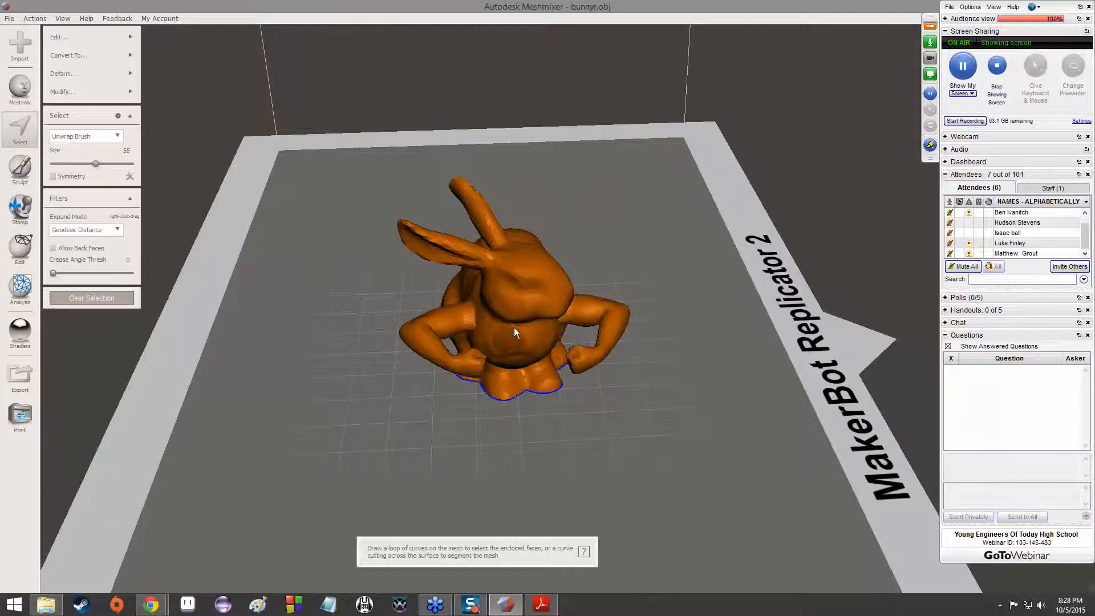
# Check the selected bunny from the side and clear the selection
pyautogui.moveTo(662, 295); pyautogui.dragTo(688, 355, button='right')
pyautogui.moveTo(788, 347); pyautogui.dragTo(611, 351, button='right')
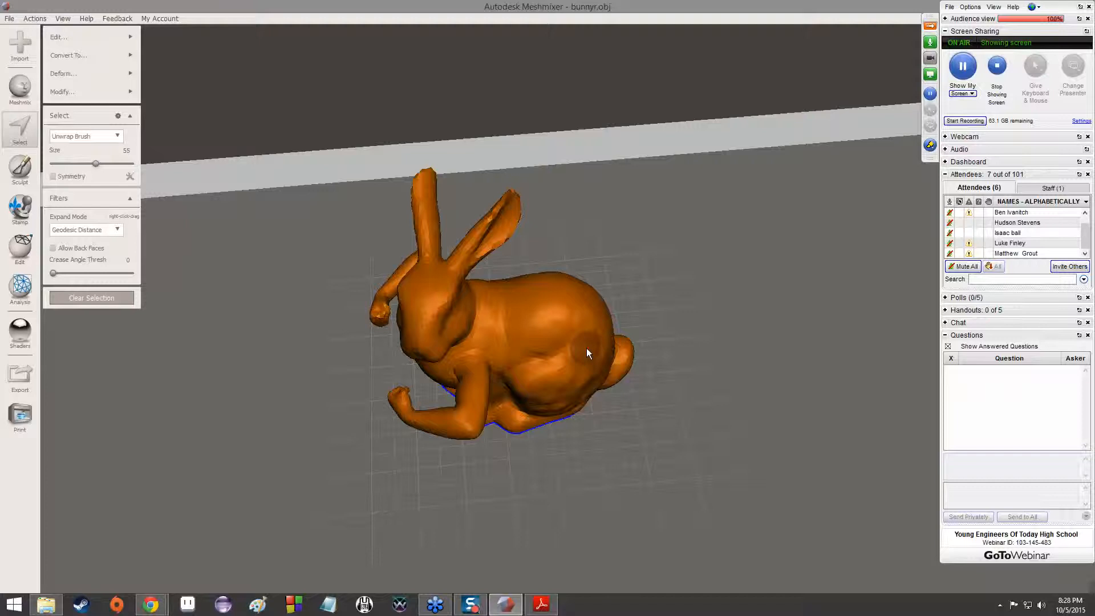
pyautogui.click(59, 301)
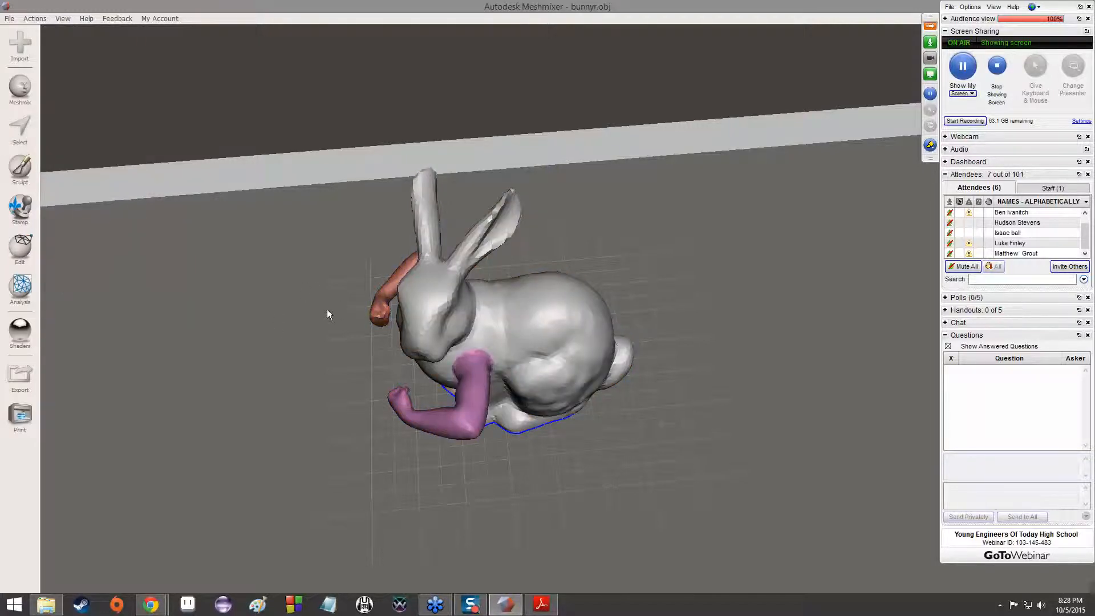
# Paint a selection over the front of the bunny's face with the Unwrap Brush at size 55
pyautogui.click(29, 126)
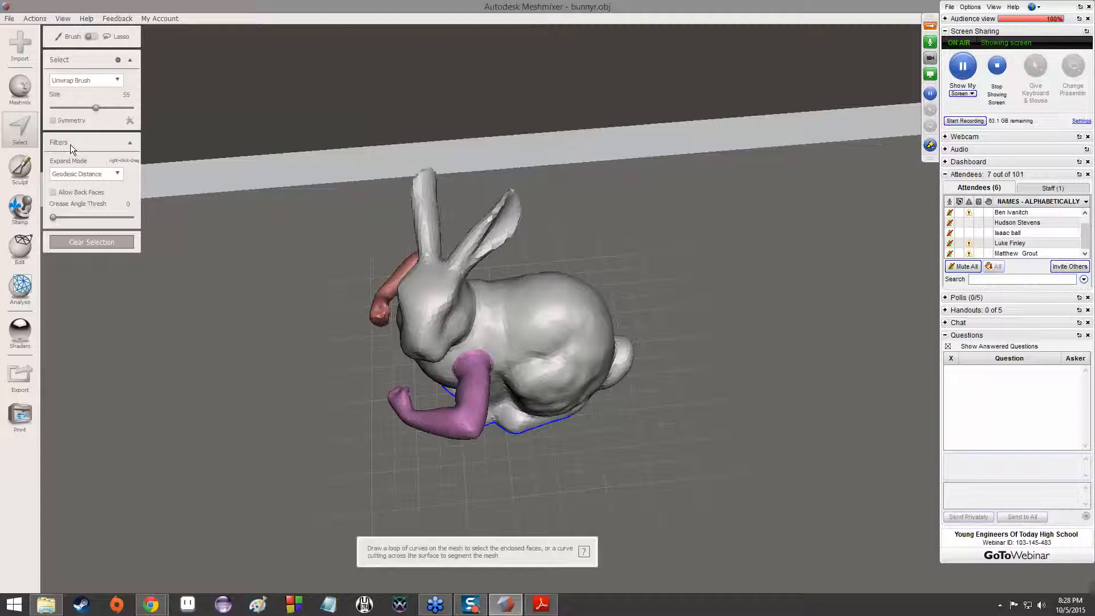
pyautogui.scroll(3, 487, 356)
pyautogui.scroll(4, 487, 355)
pyautogui.moveTo(470, 443)
pyautogui.mouseDown(button='right')
pyautogui.moveTo(511, 281)
pyautogui.moveTo(437, 319)
pyautogui.moveTo(627, 316)
pyautogui.moveTo(572, 378)
pyautogui.mouseUp(button='right')
pyautogui.scroll(-5, 707, 396)
pyautogui.scroll(-3, 647, 404)
pyautogui.moveTo(563, 402); pyautogui.dragTo(694, 452, button='right')
pyautogui.click(928, 42)
pyautogui.click(928, 42)
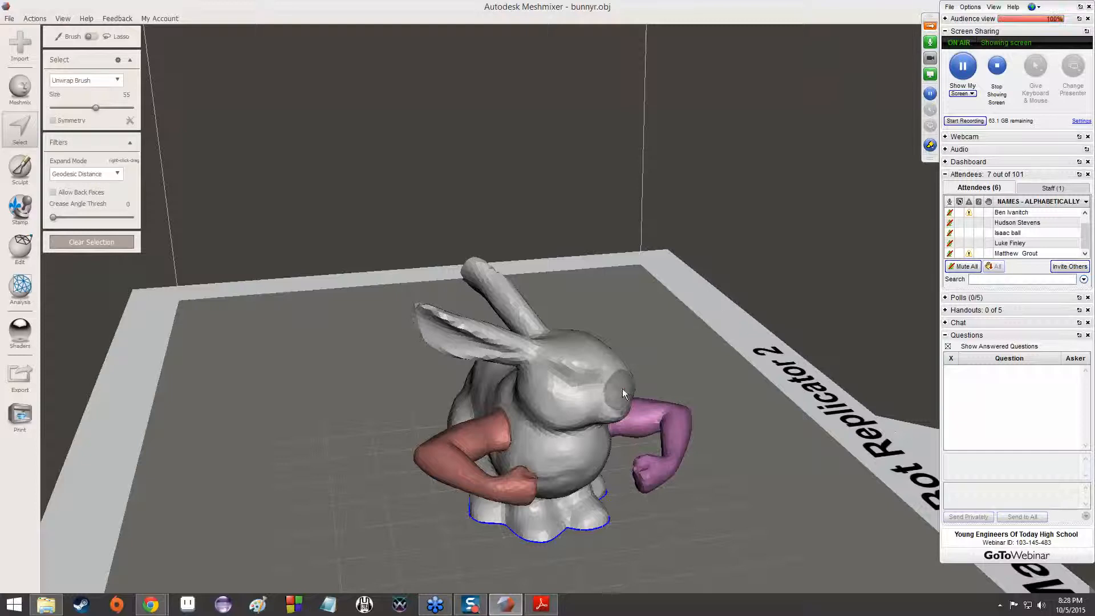
pyautogui.click(607, 389)
pyautogui.moveTo(597, 368); pyautogui.dragTo(580, 393)
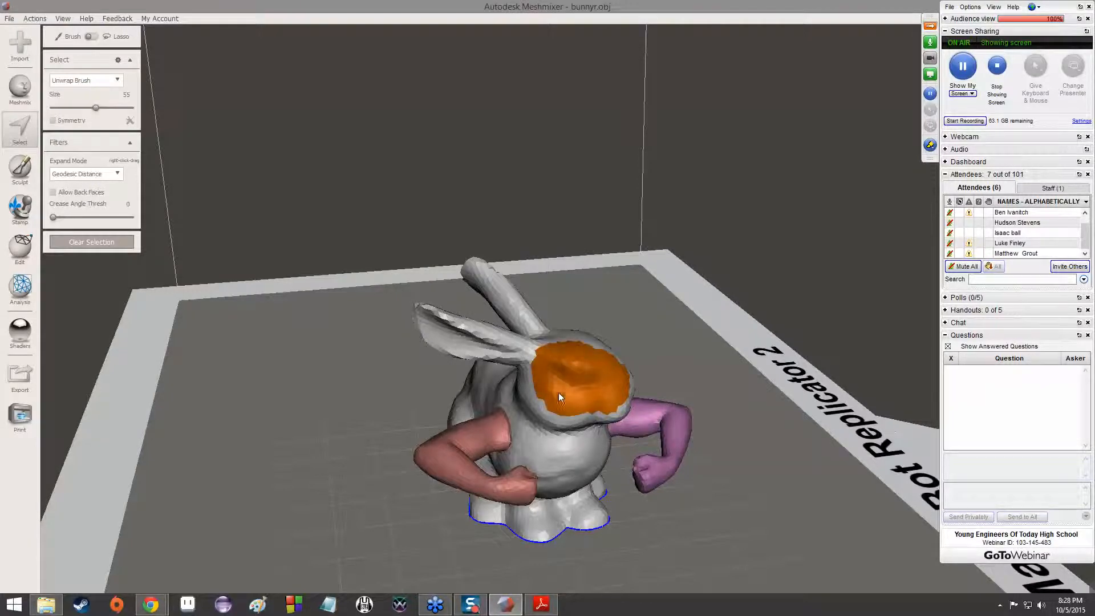
pyautogui.moveTo(548, 366); pyautogui.dragTo(581, 413)
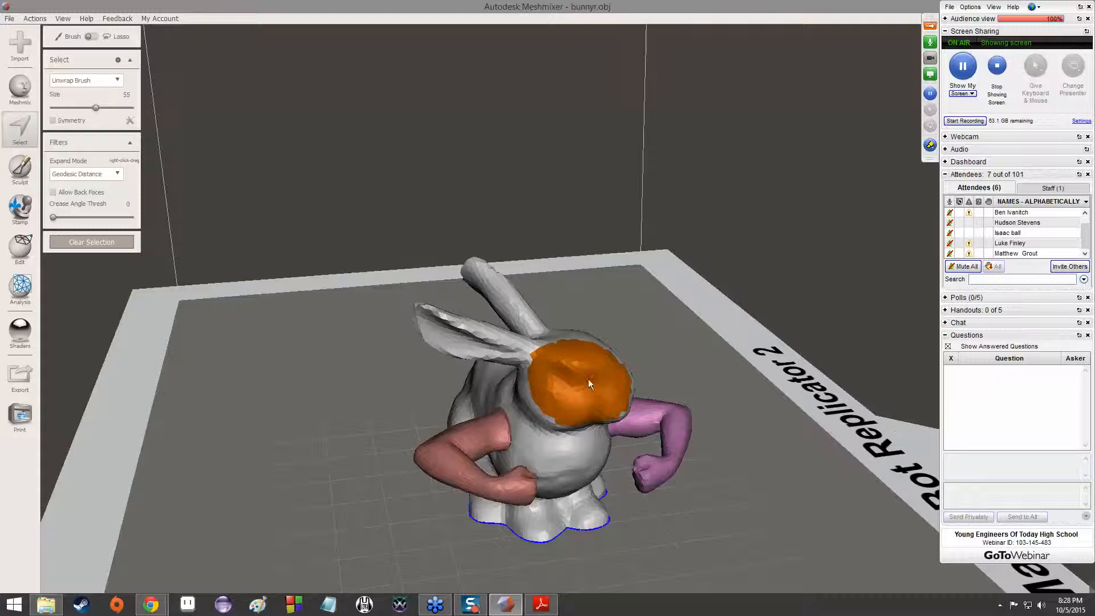
# Set the Unwrap Brush size to 10 and extend the face selection over the base of the bunny's nearer ear
pyautogui.moveTo(95, 164); pyautogui.dragTo(60, 164)
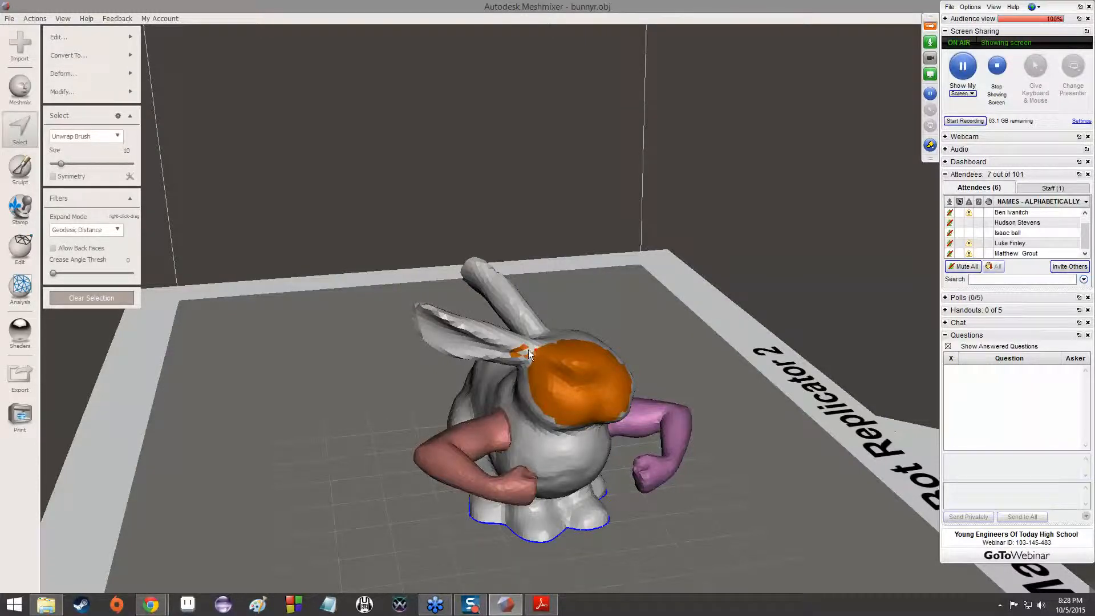
pyautogui.scroll(10, 518, 356)
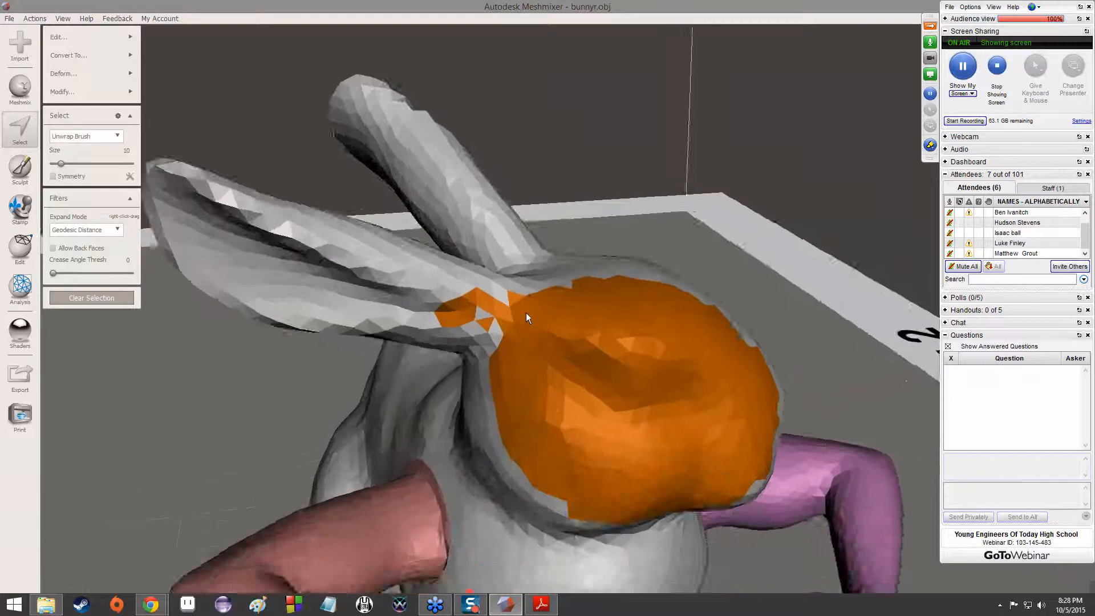
pyautogui.scroll(5, 516, 265)
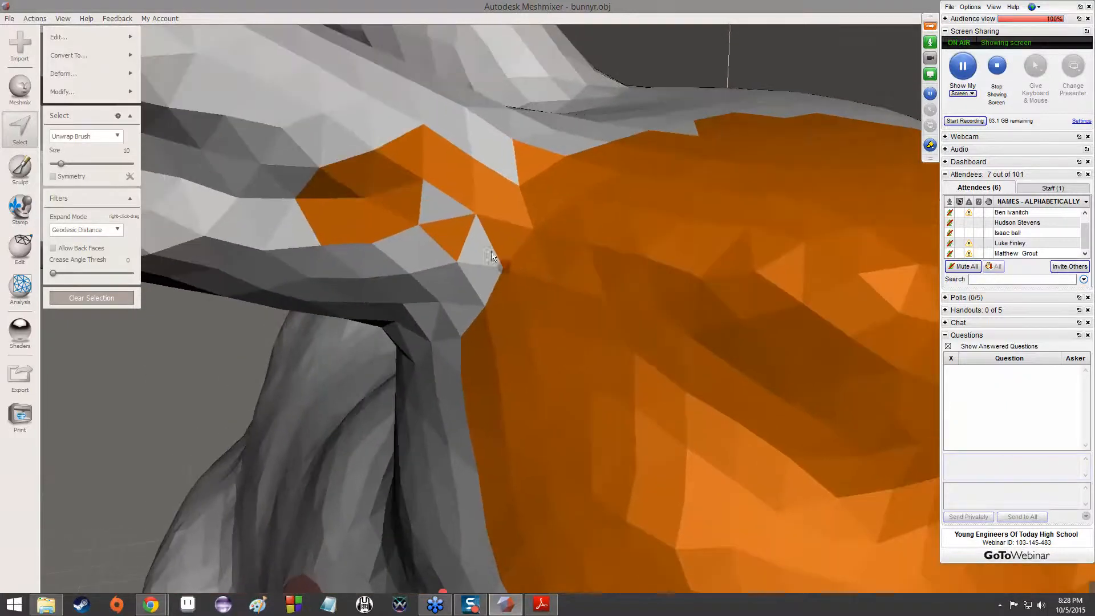
pyautogui.moveTo(453, 203); pyautogui.dragTo(463, 148)
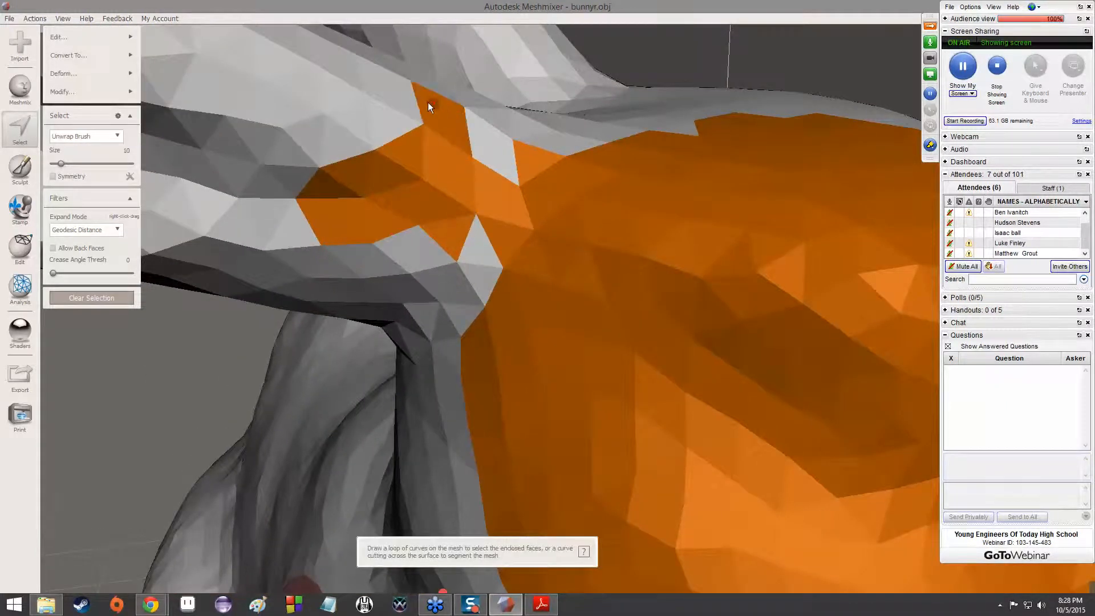
pyautogui.moveTo(391, 83); pyautogui.dragTo(368, 121)
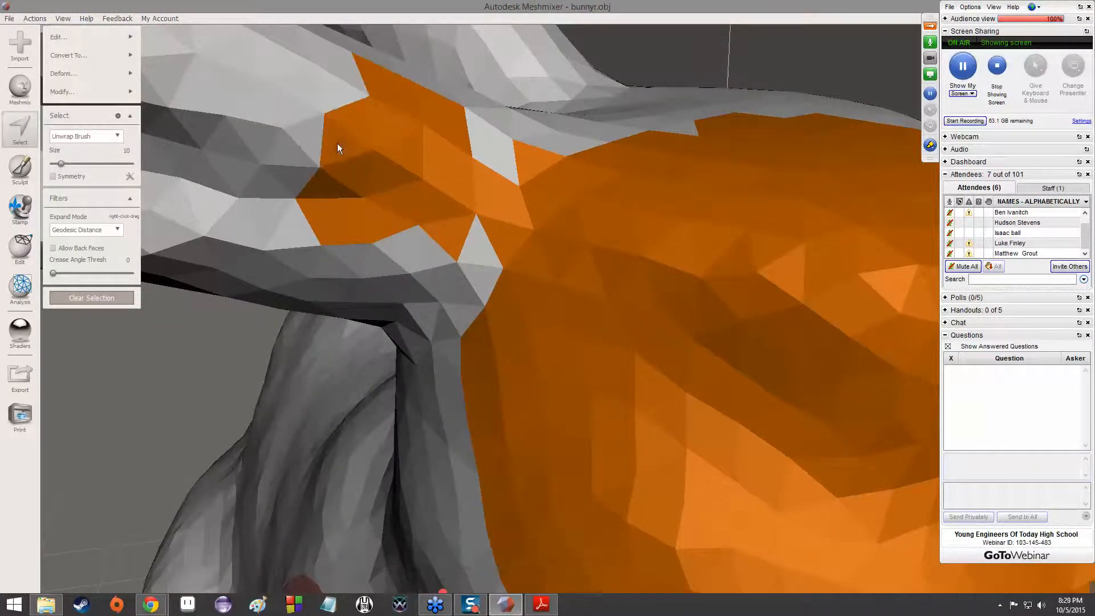
pyautogui.moveTo(312, 148)
pyautogui.mouseDown()
pyautogui.moveTo(313, 94)
pyautogui.moveTo(336, 91)
pyautogui.moveTo(322, 41)
pyautogui.mouseUp()
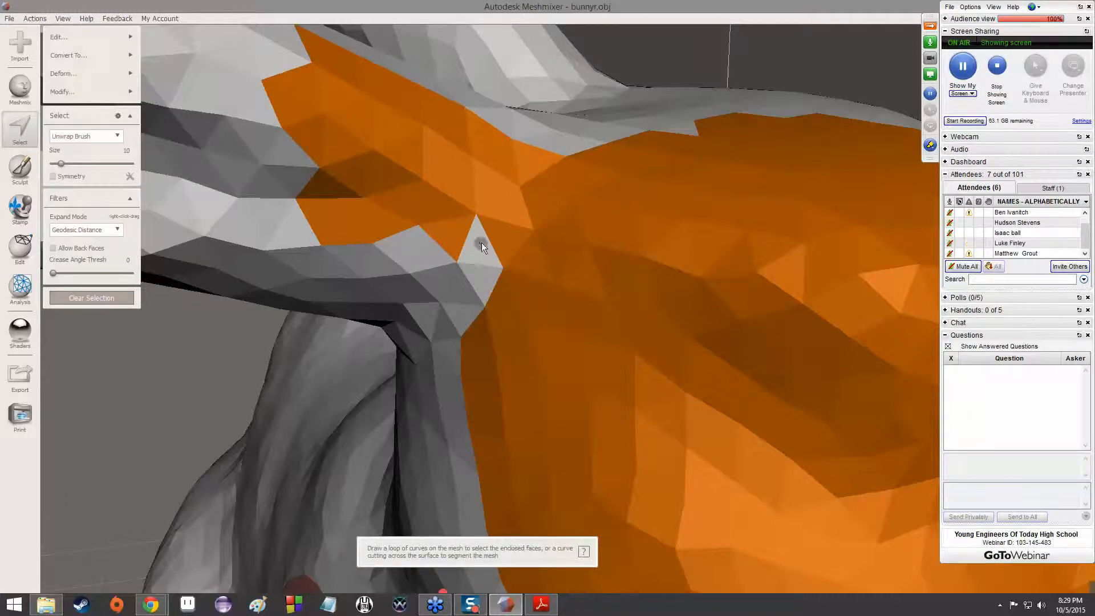
pyautogui.moveTo(471, 275)
pyautogui.mouseDown()
pyautogui.moveTo(448, 263)
pyautogui.moveTo(426, 278)
pyautogui.mouseUp()
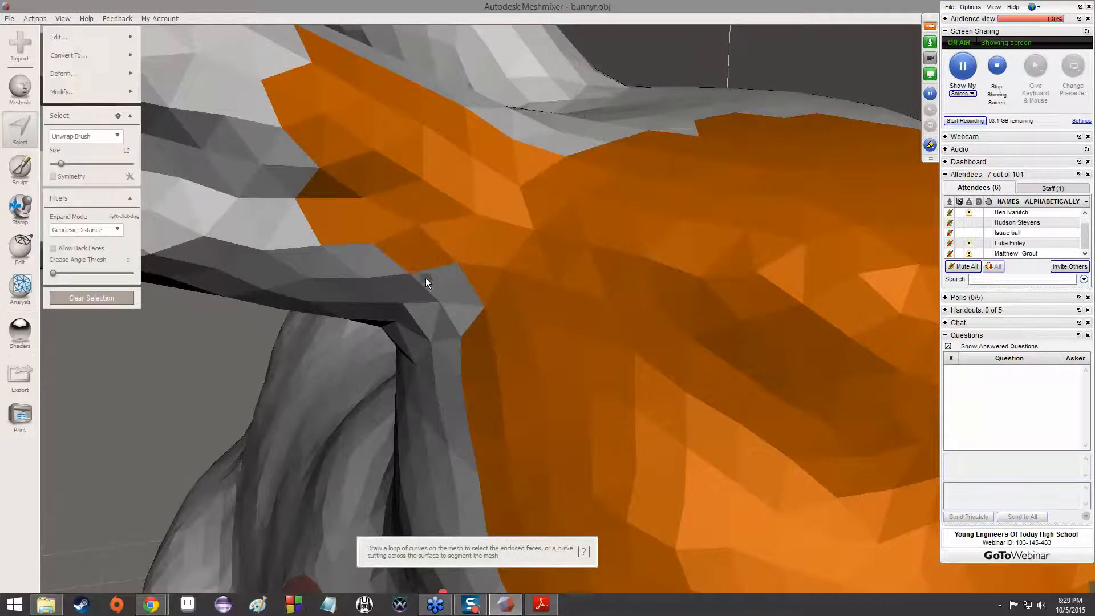
pyautogui.moveTo(446, 328); pyautogui.dragTo(397, 283)
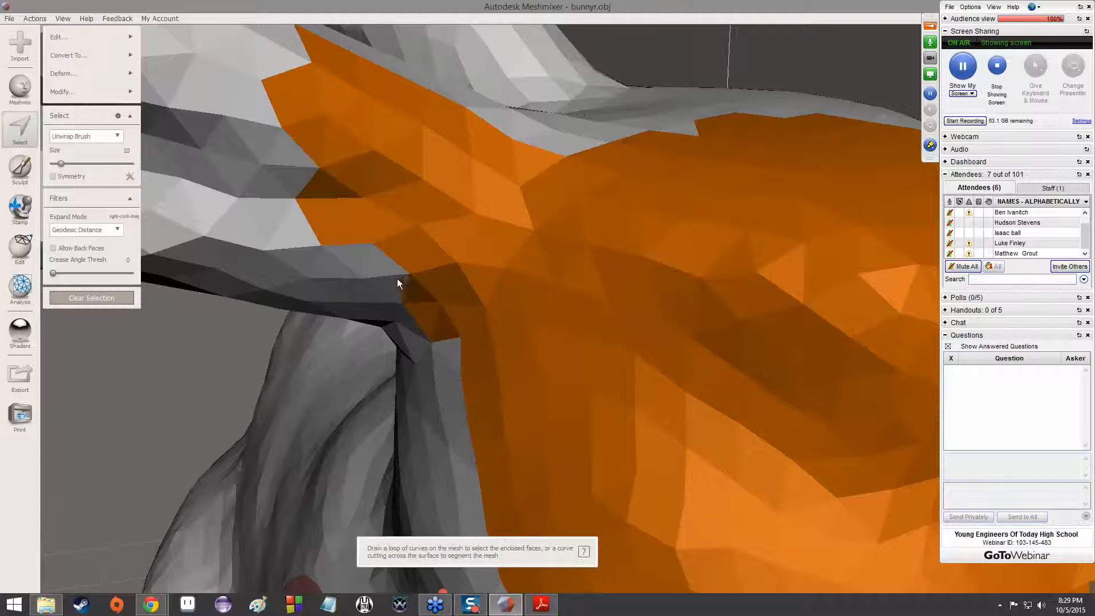
pyautogui.moveTo(366, 250)
pyautogui.mouseDown()
pyautogui.moveTo(326, 251)
pyautogui.moveTo(272, 217)
pyautogui.moveTo(291, 185)
pyautogui.mouseUp()
pyautogui.scroll(-6, 511, 203)
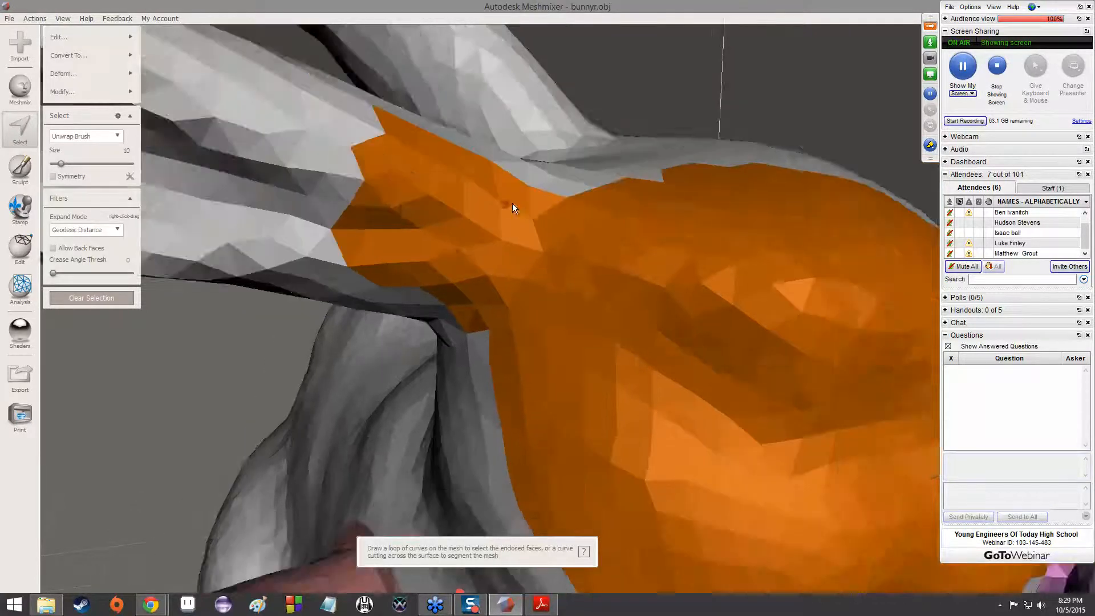
pyautogui.scroll(-2, 533, 329)
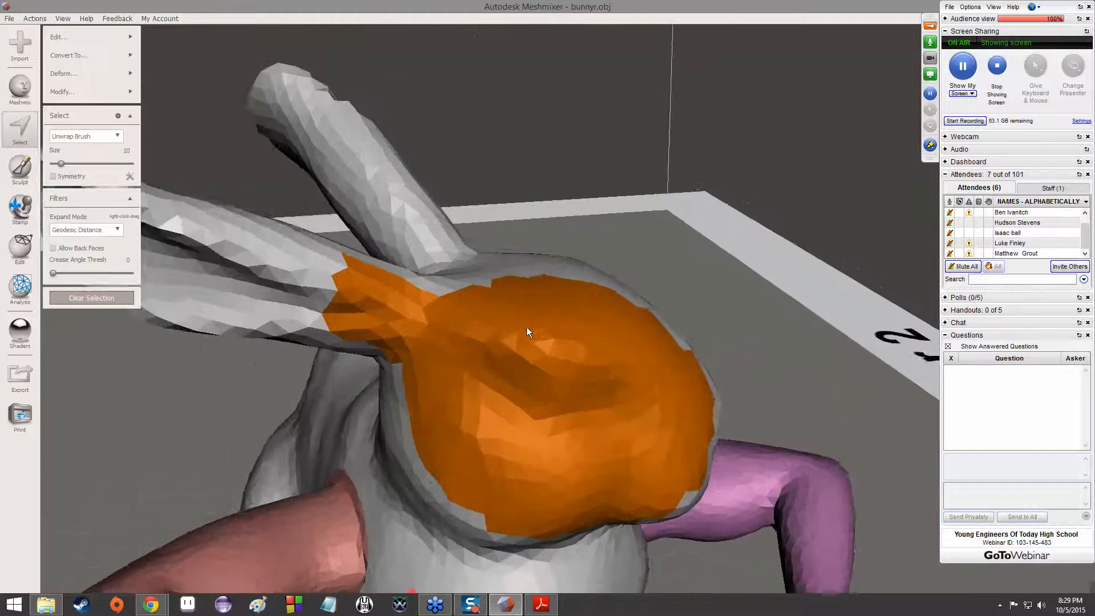
pyautogui.scroll(-1, 525, 324)
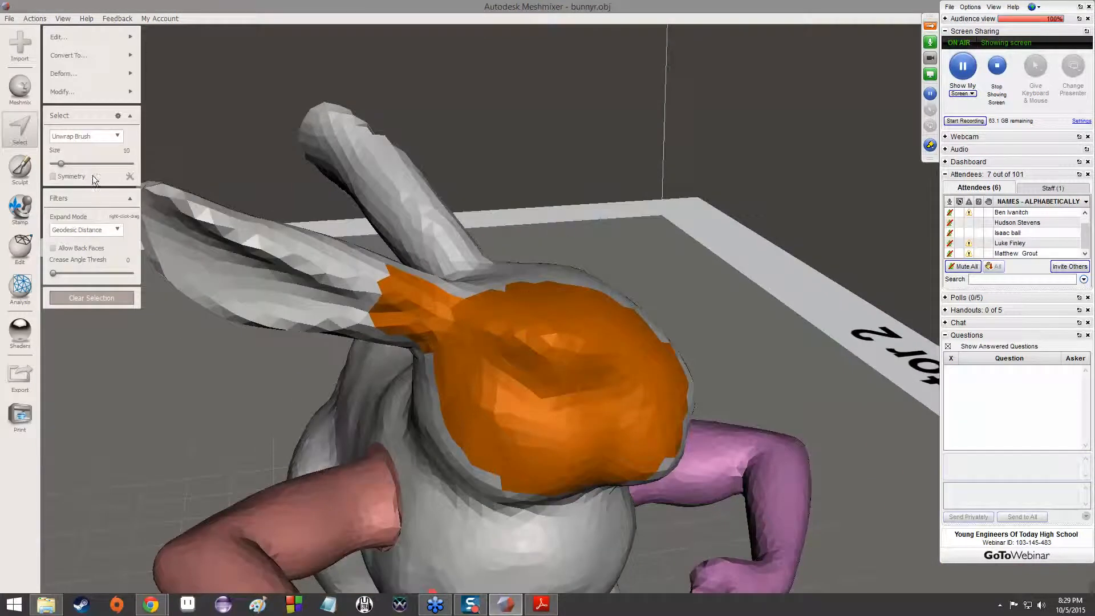
# Set the Unwrap Brush size to 50, extend the selection along the inside of the ear, and clear the selection
pyautogui.moveTo(61, 163)
pyautogui.mouseDown()
pyautogui.moveTo(103, 167)
pyautogui.moveTo(80, 170)
pyautogui.moveTo(91, 167)
pyautogui.mouseUp()
pyautogui.moveTo(411, 280)
pyautogui.mouseDown()
pyautogui.moveTo(351, 274)
pyautogui.moveTo(385, 285)
pyautogui.moveTo(249, 254)
pyautogui.moveTo(242, 264)
pyautogui.mouseUp()
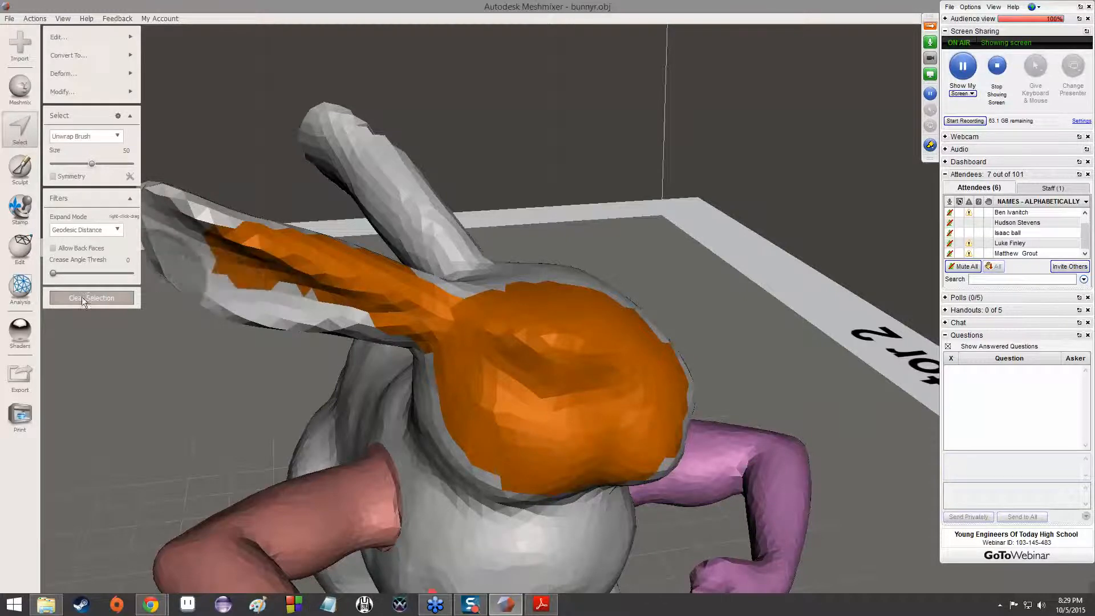
pyautogui.click(81, 297)
# Select the bunny's entire body with the Select tool, view it from the front, and clear the selection
pyautogui.click(14, 129)
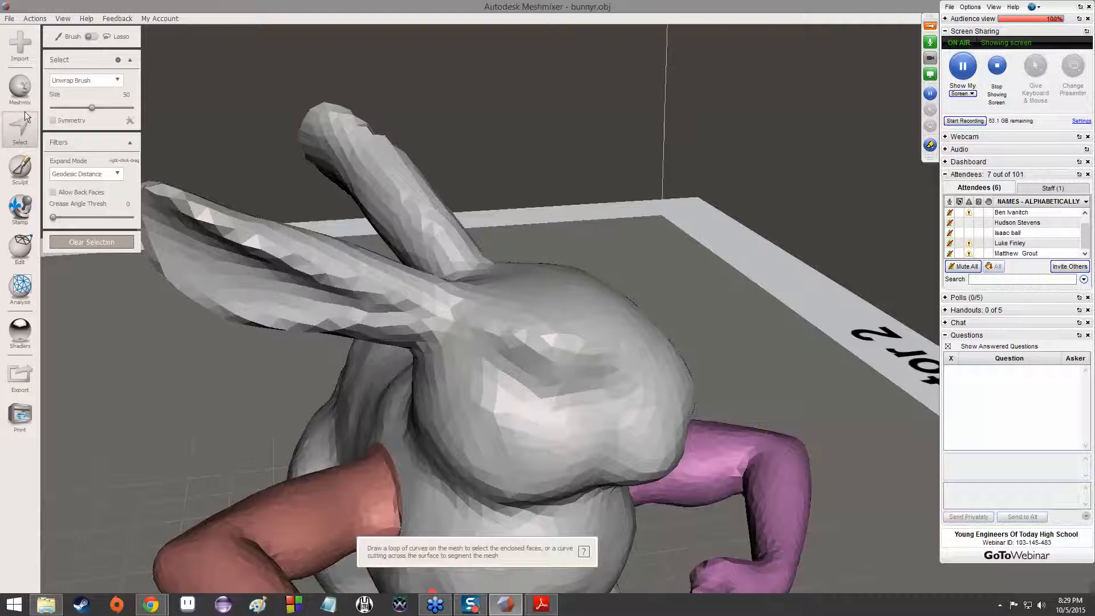
pyautogui.scroll(-5, 354, 182)
pyautogui.scroll(-1, 545, 324)
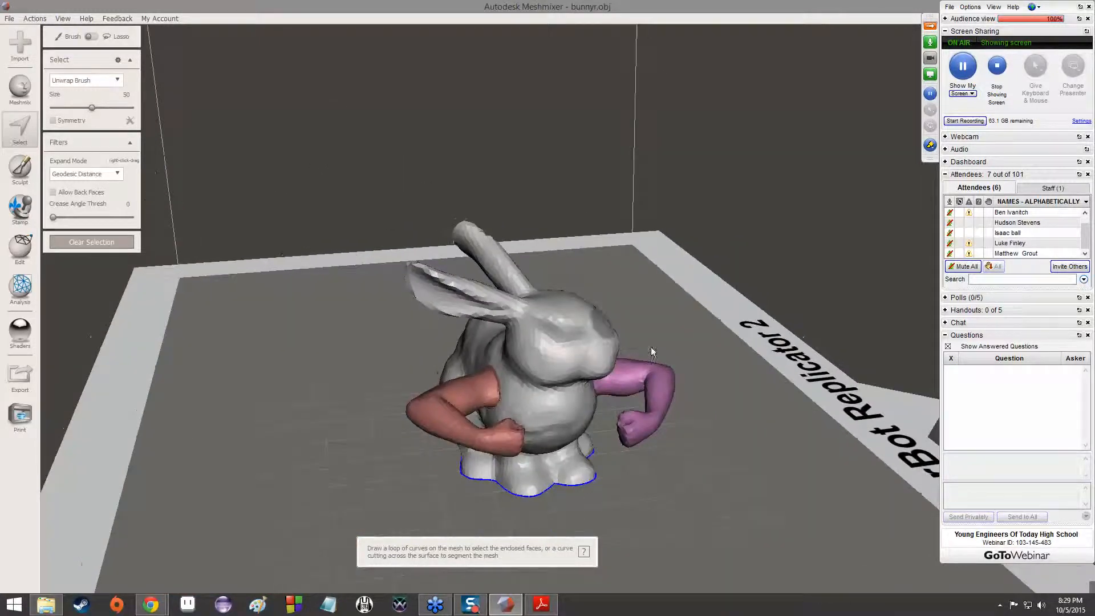
pyautogui.doubleClick(540, 365)
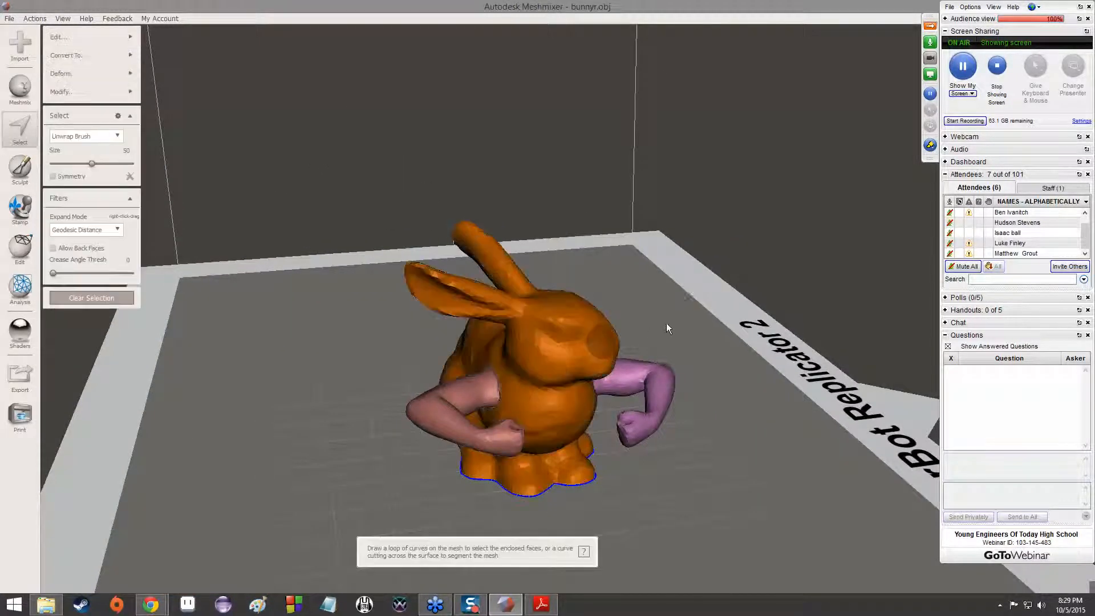
pyautogui.moveTo(397, 364)
pyautogui.mouseDown(button='right')
pyautogui.moveTo(658, 372)
pyautogui.moveTo(428, 385)
pyautogui.moveTo(319, 368)
pyautogui.mouseUp(button='right')
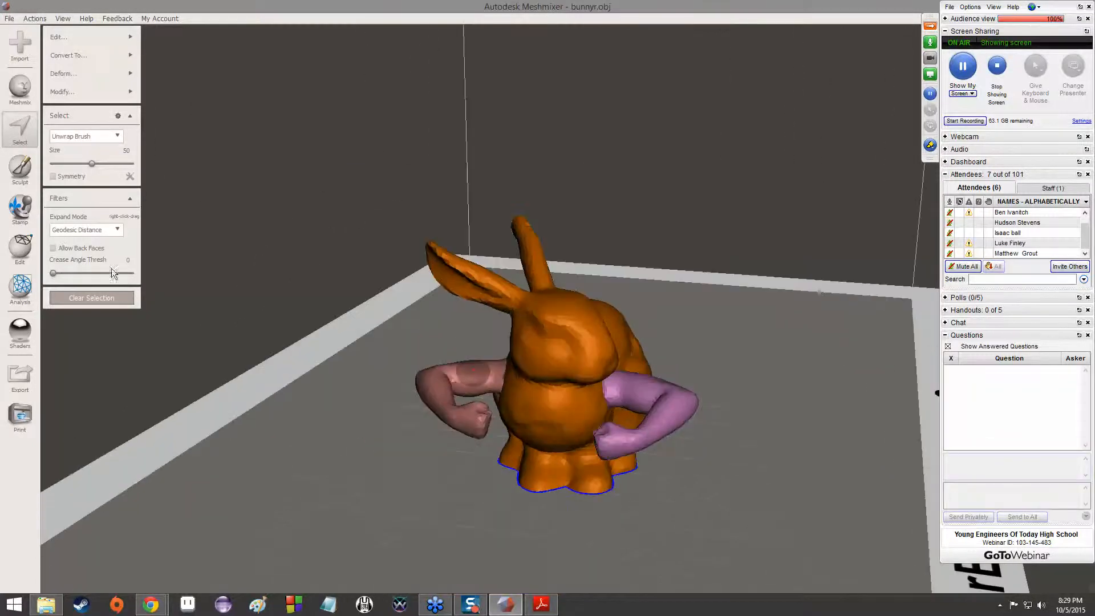
pyautogui.click(71, 298)
# Draw a lasso loop around the bunny's head and ears from the front to select them
pyautogui.click(22, 135)
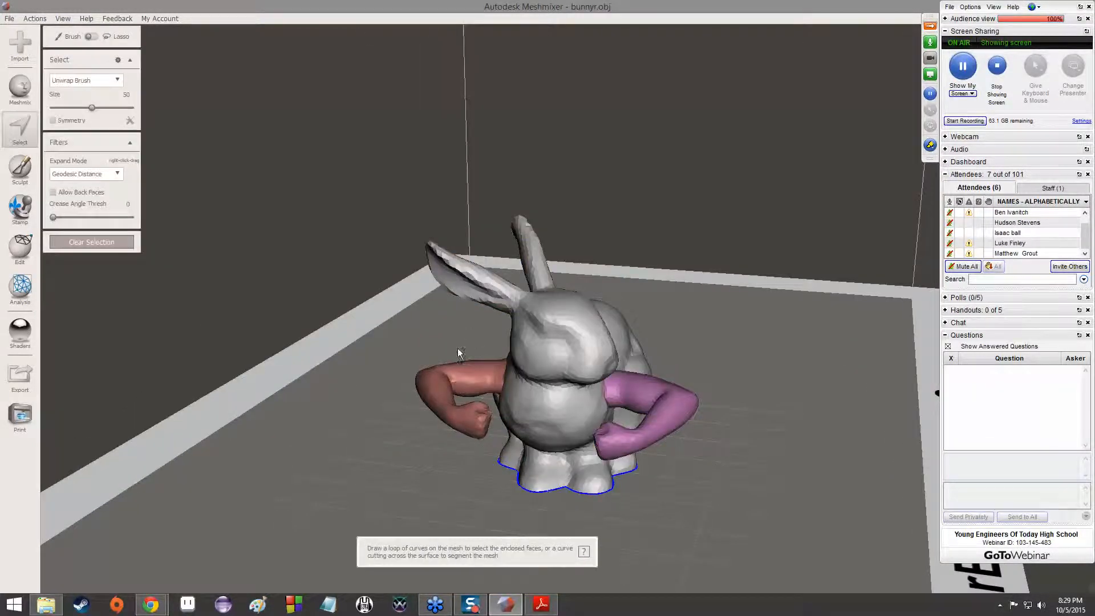
pyautogui.moveTo(423, 342); pyautogui.dragTo(399, 263)
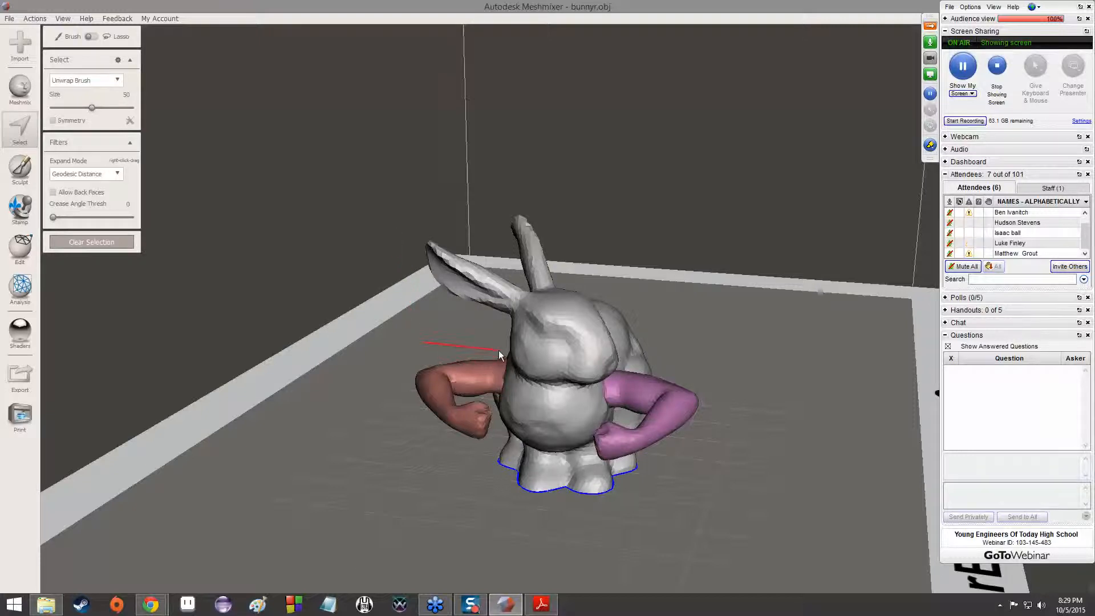
pyautogui.moveTo(528, 382)
pyautogui.mouseDown()
pyautogui.moveTo(599, 385)
pyautogui.moveTo(636, 353)
pyautogui.moveTo(584, 240)
pyautogui.moveTo(522, 175)
pyautogui.moveTo(425, 205)
pyautogui.moveTo(408, 231)
pyautogui.moveTo(426, 342)
pyautogui.mouseUp()
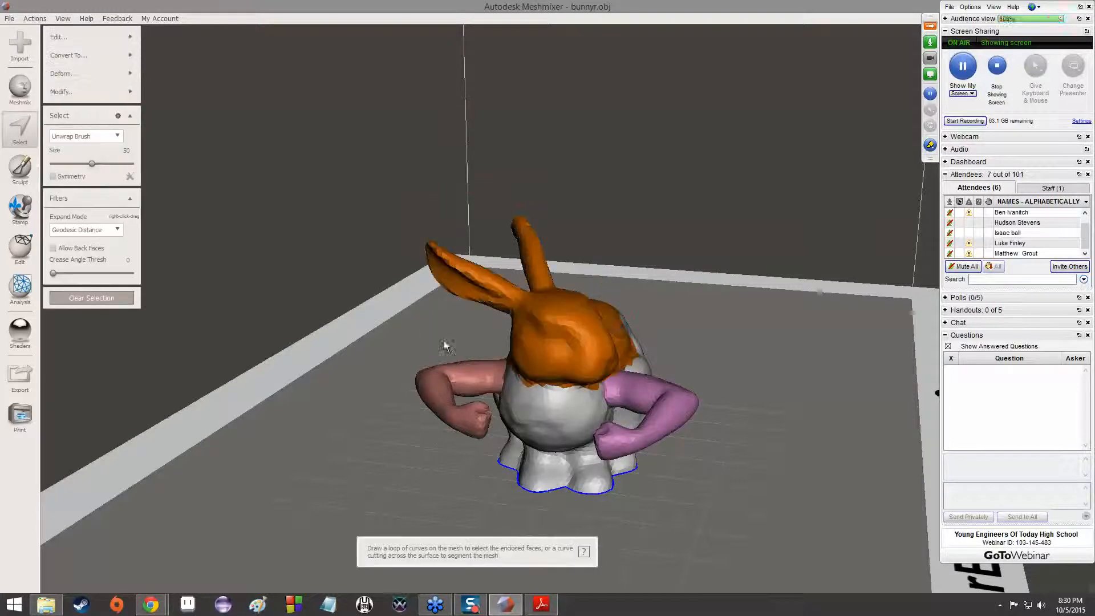
# Examine from the side, behind and front how far the lasso selection reaches over the bunny's back, and clear it
pyautogui.moveTo(690, 322)
pyautogui.mouseDown(button='right')
pyautogui.moveTo(618, 322)
pyautogui.moveTo(676, 321)
pyautogui.mouseUp(button='right')
pyautogui.moveTo(626, 292); pyautogui.dragTo(654, 292, button='right')
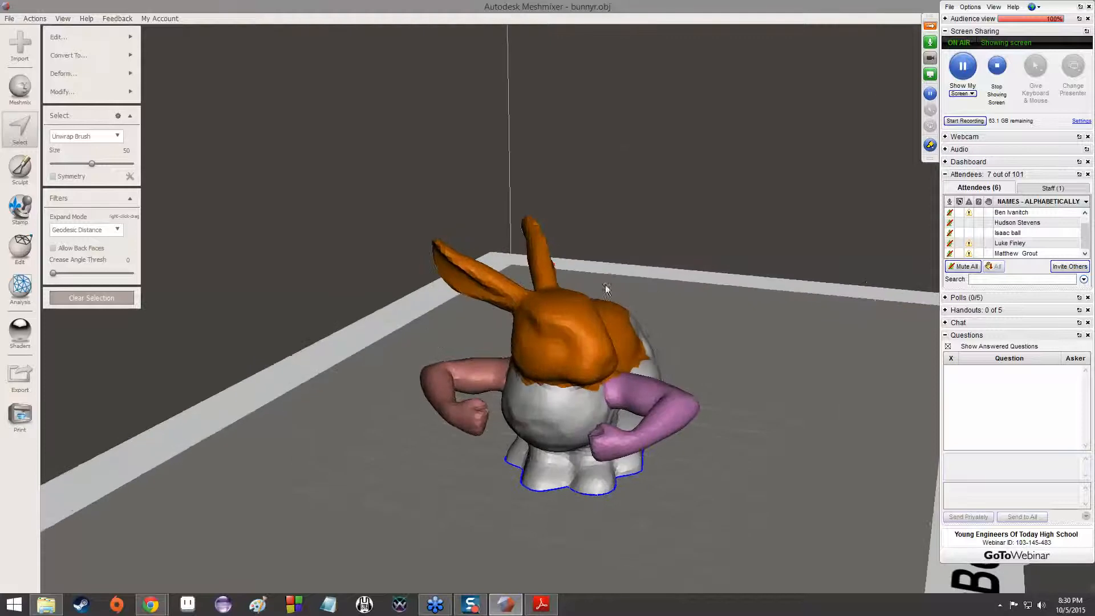
pyautogui.moveTo(631, 336); pyautogui.dragTo(532, 314, button='right')
pyautogui.moveTo(596, 339); pyautogui.dragTo(515, 360, button='right')
pyautogui.moveTo(698, 490); pyautogui.dragTo(584, 435, button='right')
pyautogui.moveTo(603, 463)
pyautogui.mouseDown()
pyautogui.moveTo(593, 427)
pyautogui.moveTo(587, 460)
pyautogui.moveTo(607, 490)
pyautogui.mouseUp()
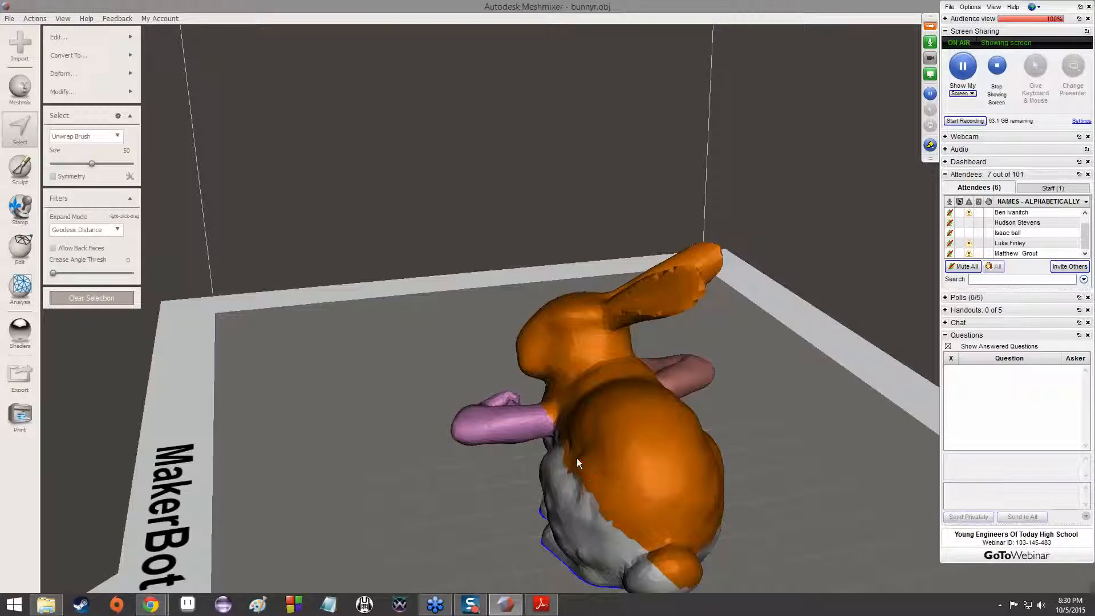
pyautogui.moveTo(604, 503); pyautogui.dragTo(254, 431, button='right')
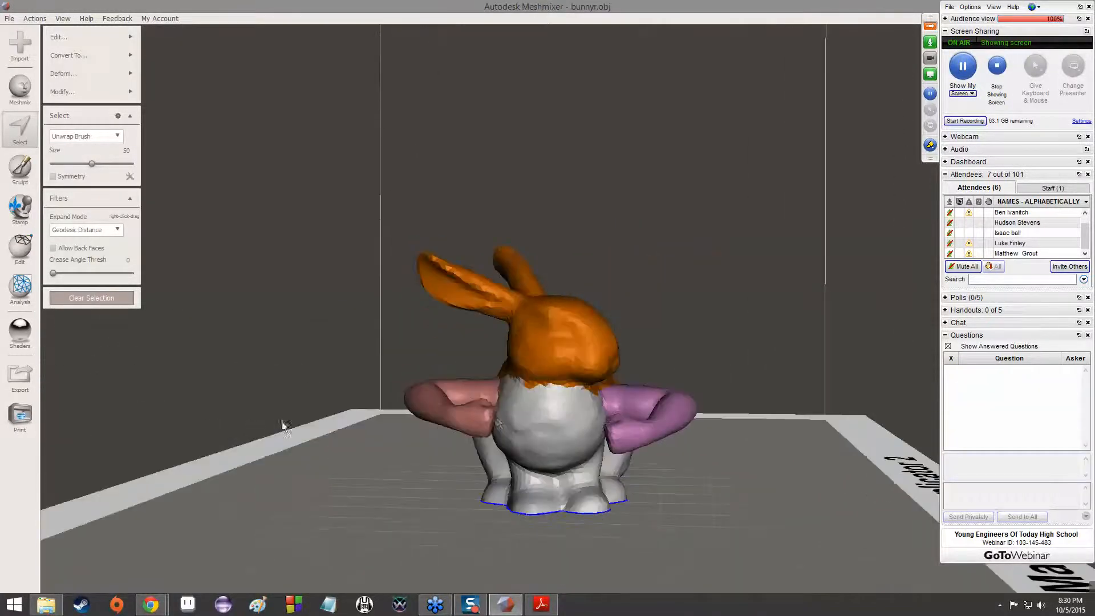
pyautogui.moveTo(611, 416); pyautogui.dragTo(573, 412, button='right')
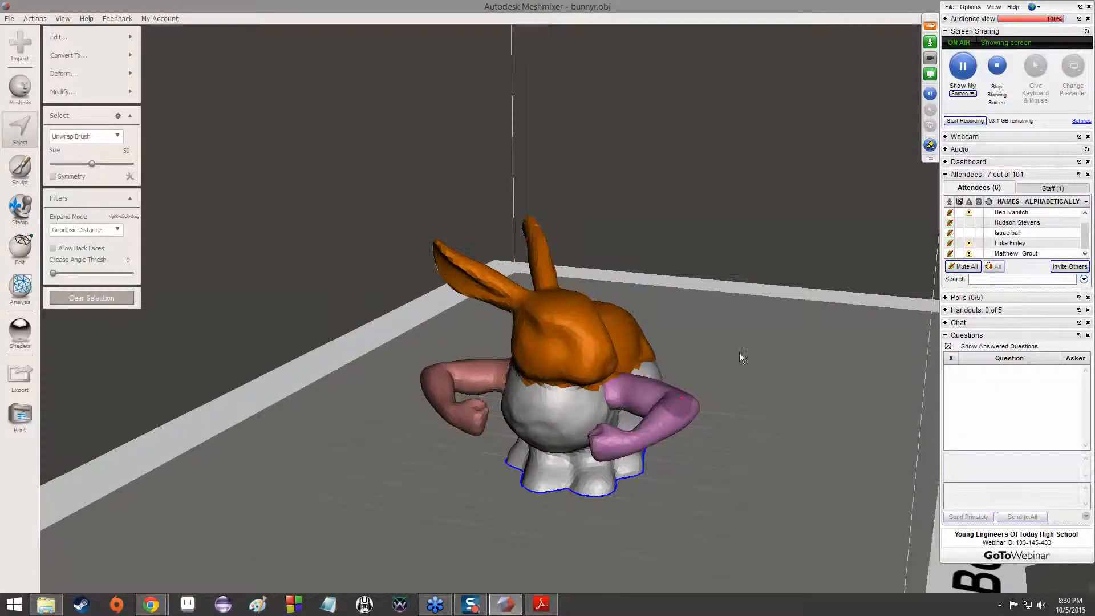
pyautogui.click(92, 298)
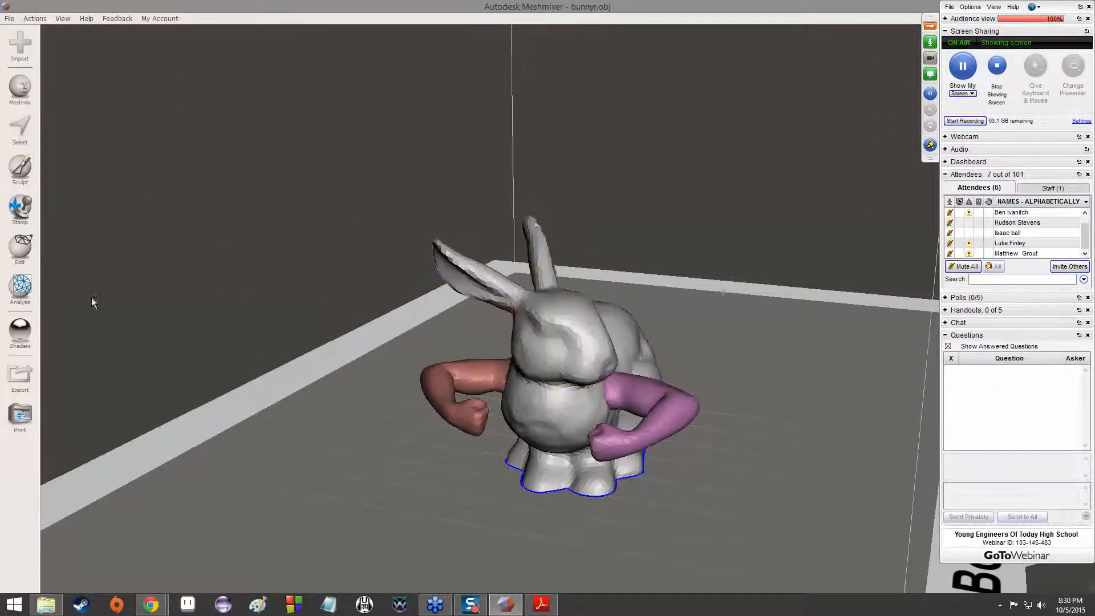
# Draw a lasso loop around the bunny's head and both ears from the side view to select them
pyautogui.click(22, 134)
pyautogui.moveTo(582, 303); pyautogui.dragTo(504, 343, button='right')
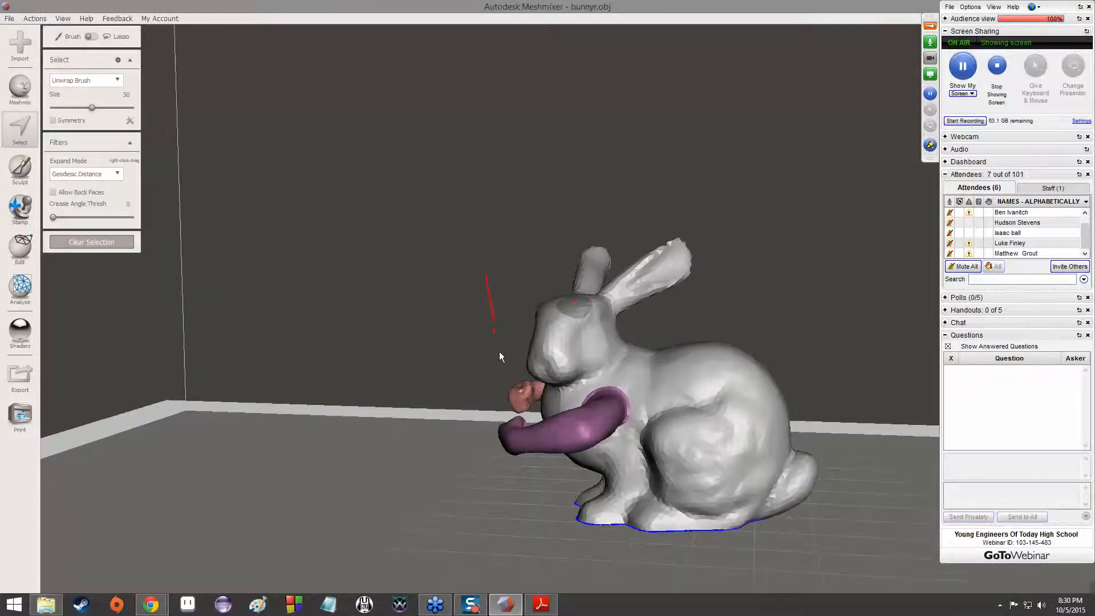
pyautogui.moveTo(644, 340); pyautogui.dragTo(696, 292)
pyautogui.moveTo(705, 231)
pyautogui.mouseDown()
pyautogui.moveTo(648, 195)
pyautogui.moveTo(481, 252)
pyautogui.moveTo(485, 278)
pyautogui.mouseUp()
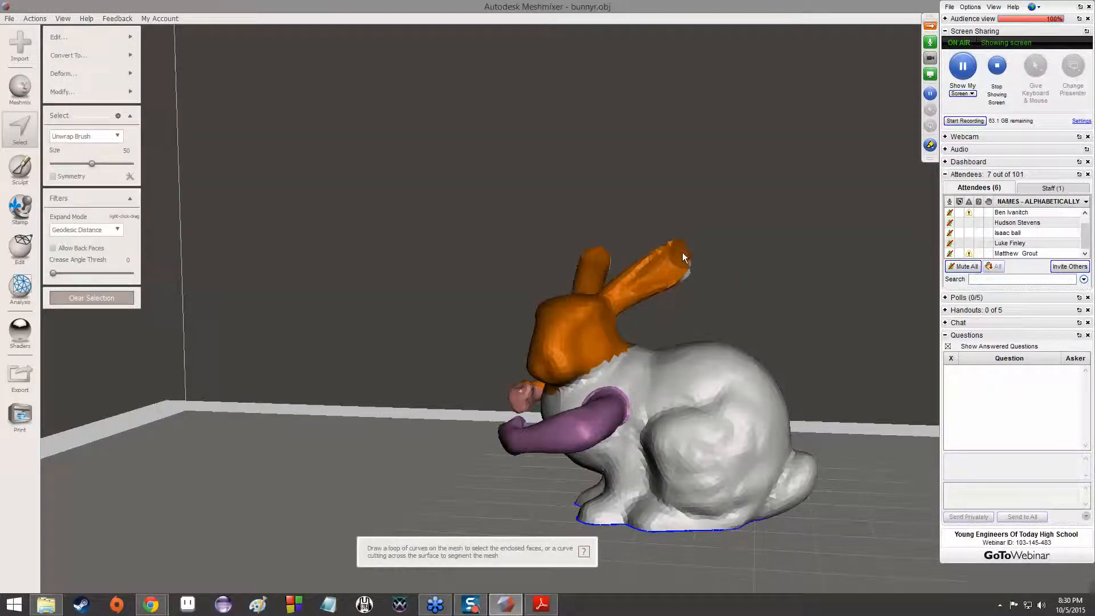
# Check the side-view lasso selection from above and behind, and clear it
pyautogui.moveTo(587, 278); pyautogui.dragTo(593, 434, button='right')
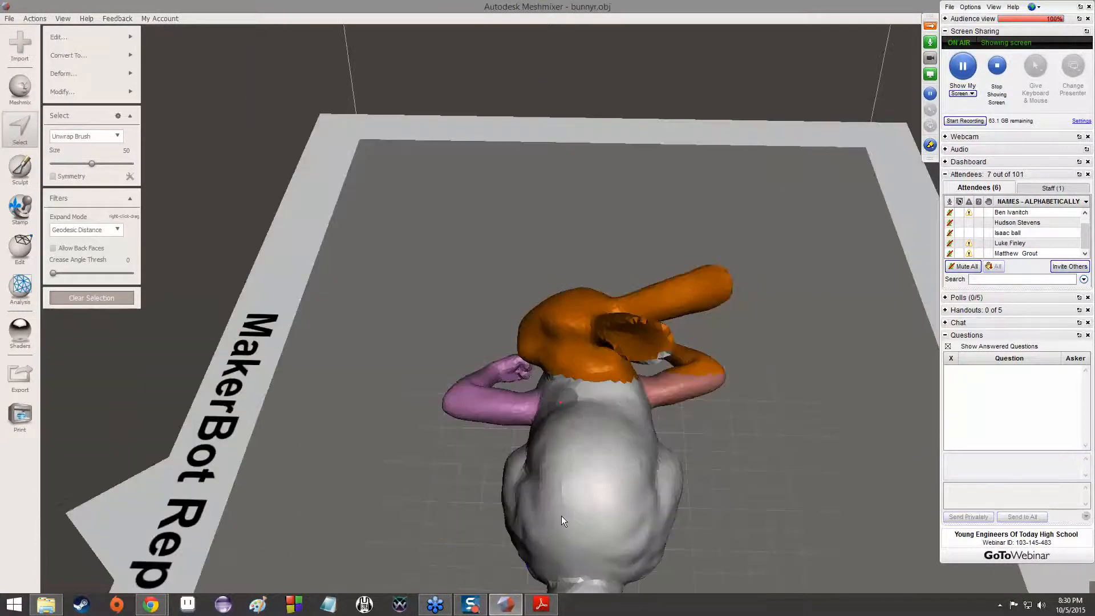
pyautogui.moveTo(484, 378); pyautogui.dragTo(826, 245, button='right')
pyautogui.moveTo(675, 323); pyautogui.dragTo(399, 394, button='right')
pyautogui.click(76, 303)
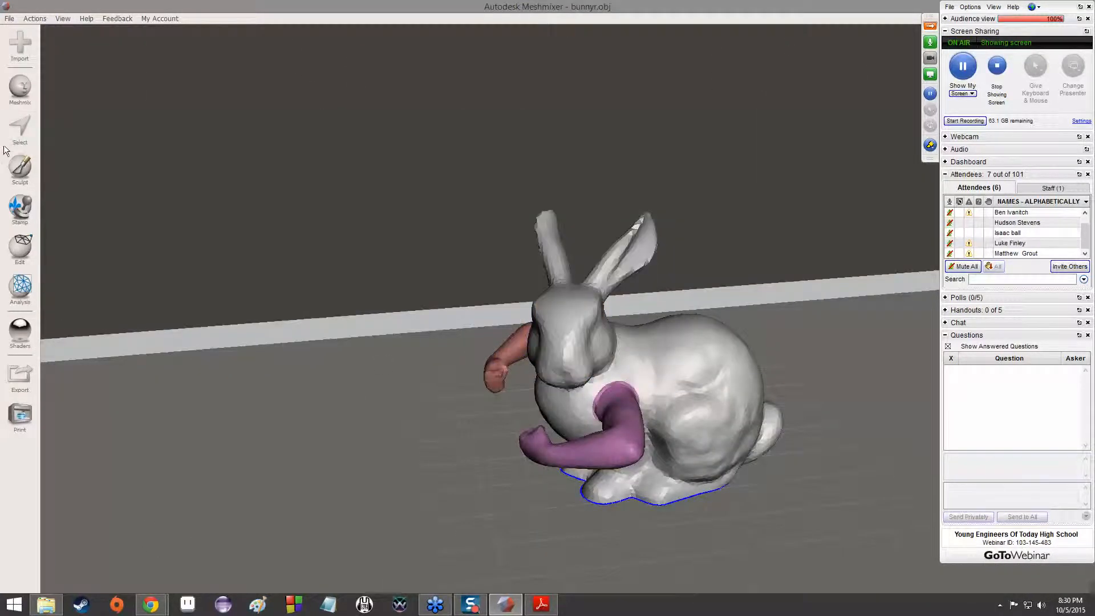
# Lasso-select the bunny's head and ears from a low angle, cutting along the neck just above the purple arm
pyautogui.scroll(3, 575, 399)
pyautogui.moveTo(574, 395); pyautogui.dragTo(623, 340, button='right')
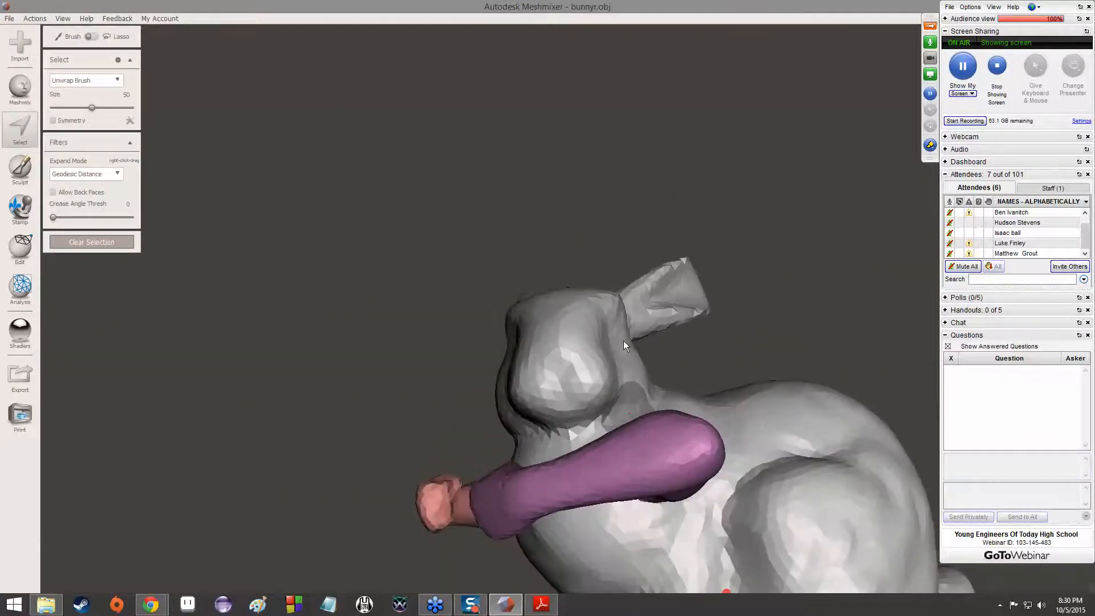
pyautogui.moveTo(495, 446)
pyautogui.mouseDown()
pyautogui.moveTo(641, 409)
pyautogui.moveTo(688, 368)
pyautogui.mouseUp()
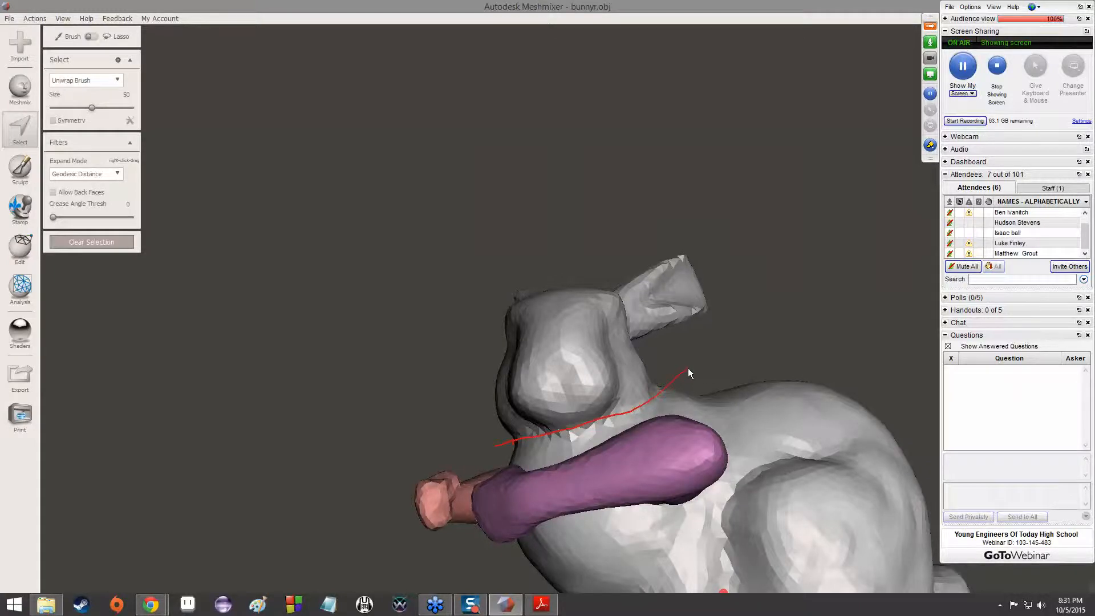
pyautogui.moveTo(687, 368)
pyautogui.mouseDown(button='right')
pyautogui.moveTo(712, 372)
pyautogui.moveTo(449, 419)
pyautogui.moveTo(44, 405)
pyautogui.moveTo(317, 361)
pyautogui.mouseUp(button='right')
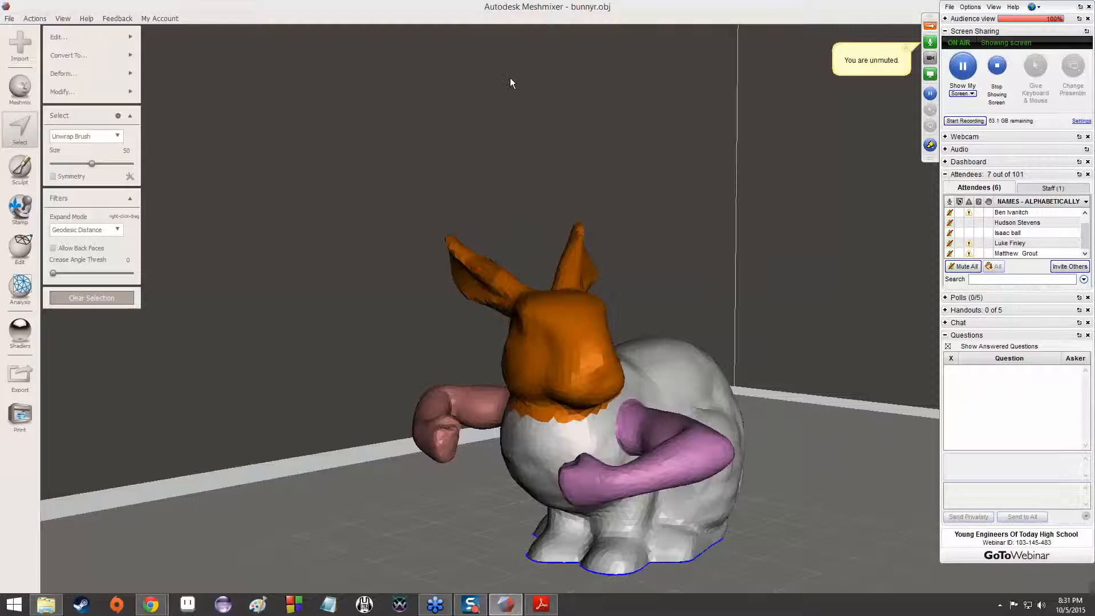
# Show the Heads category of Meshmix parts and place the bear head on the bunny's face
pyautogui.click(20, 89)
pyautogui.click(122, 41)
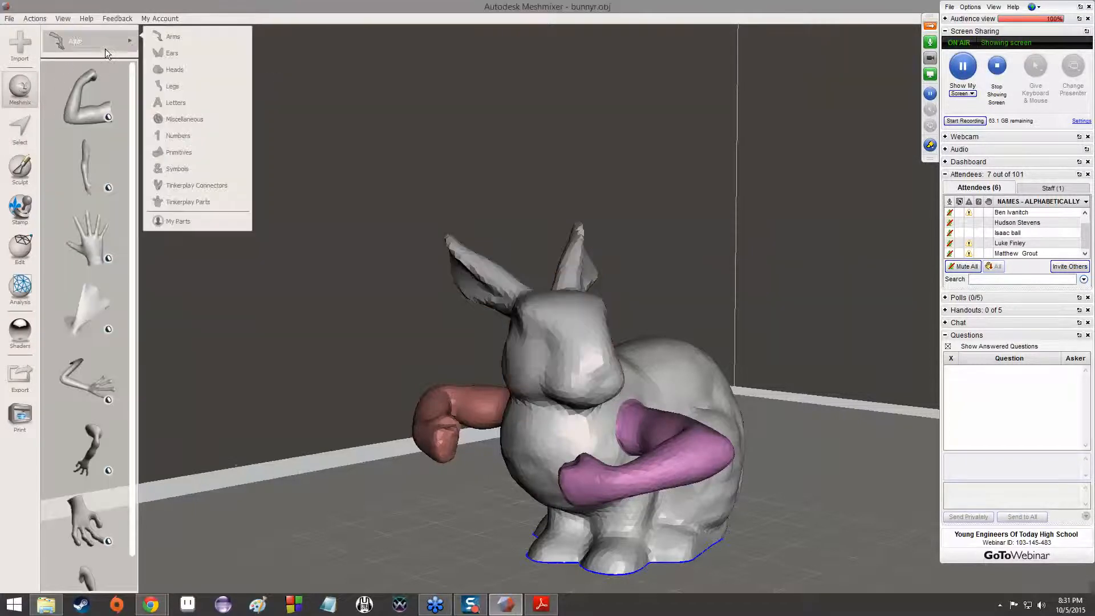
pyautogui.click(171, 69)
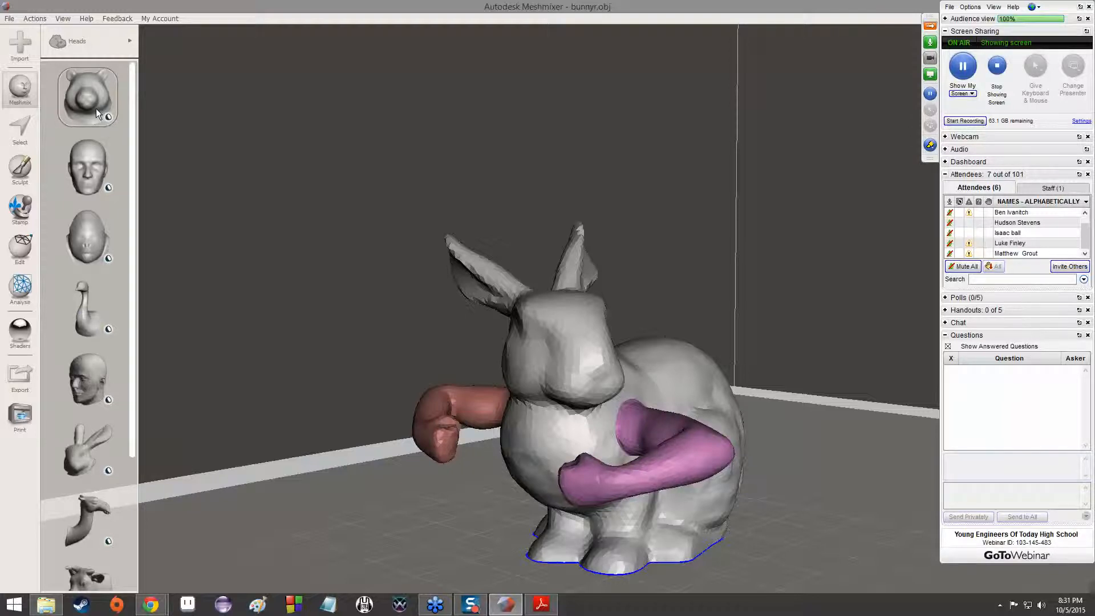
pyautogui.moveTo(97, 110); pyautogui.dragTo(590, 319)
pyautogui.moveTo(589, 320); pyautogui.dragTo(579, 343, button='right')
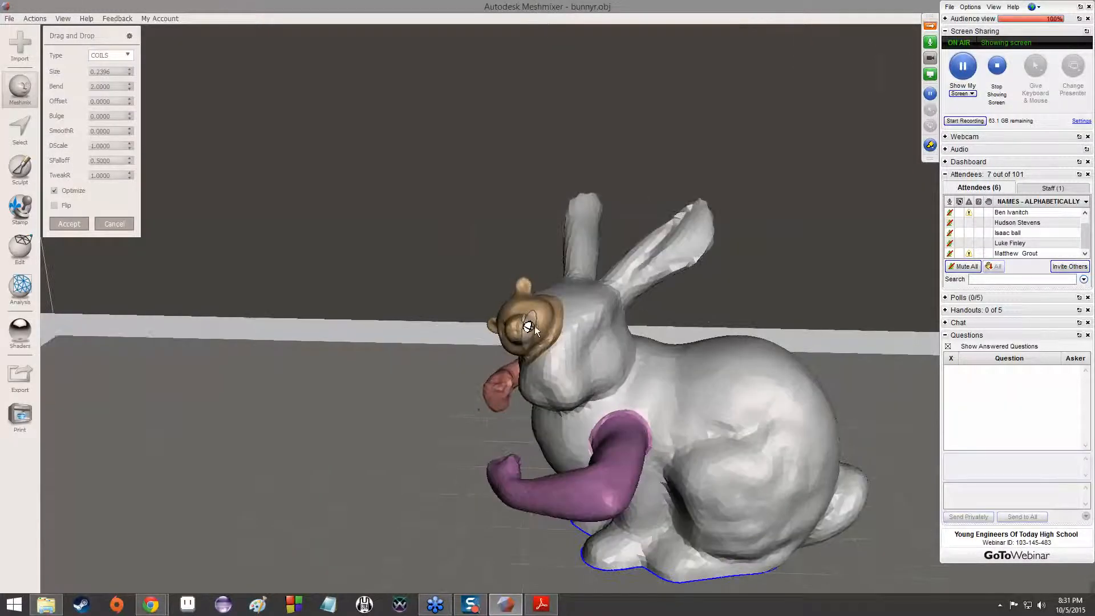
# Reposition the bear head on top of the bunny's head in front of the ears, and cancel the placement
pyautogui.moveTo(528, 328); pyautogui.dragTo(578, 289)
pyautogui.moveTo(578, 291)
pyautogui.mouseDown(button='right')
pyautogui.moveTo(712, 348)
pyautogui.moveTo(596, 295)
pyautogui.mouseUp(button='right')
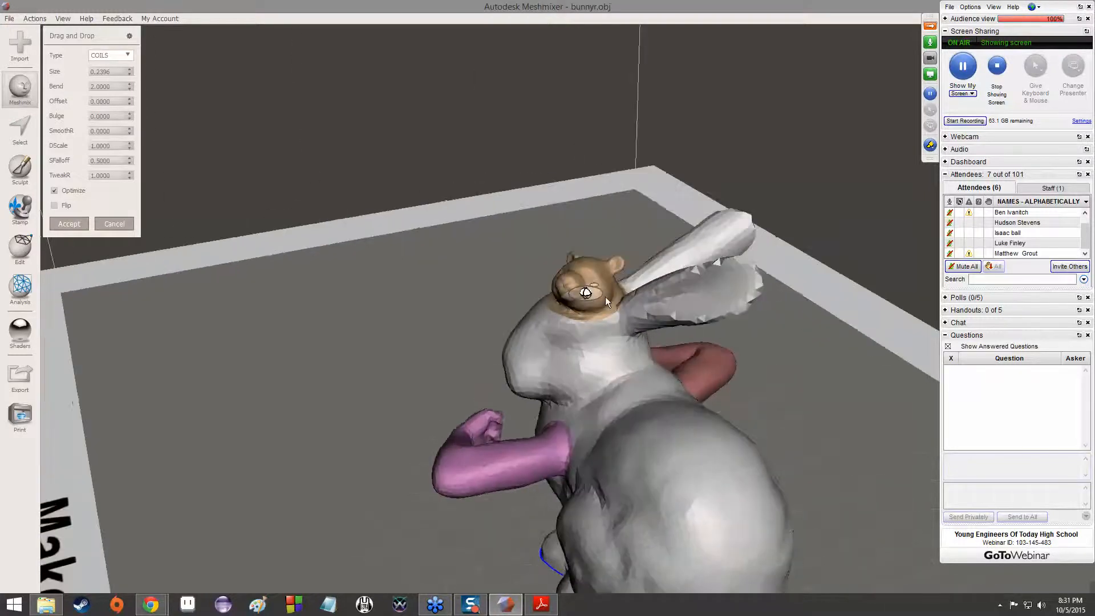
pyautogui.moveTo(607, 313); pyautogui.dragTo(458, 353, button='right')
pyautogui.moveTo(570, 292); pyautogui.dragTo(567, 295)
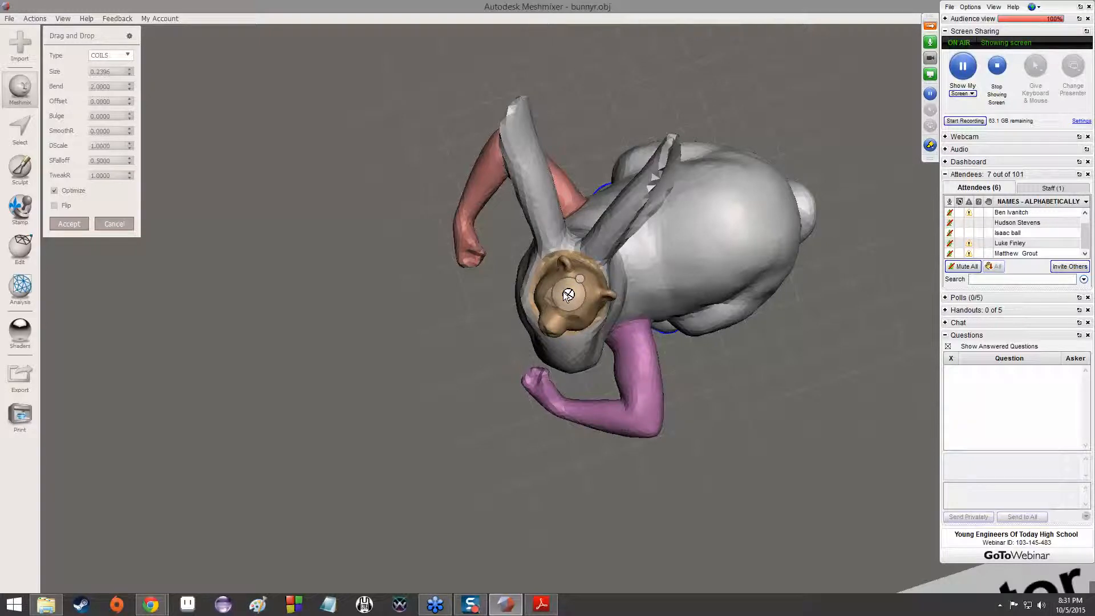
pyautogui.click(113, 225)
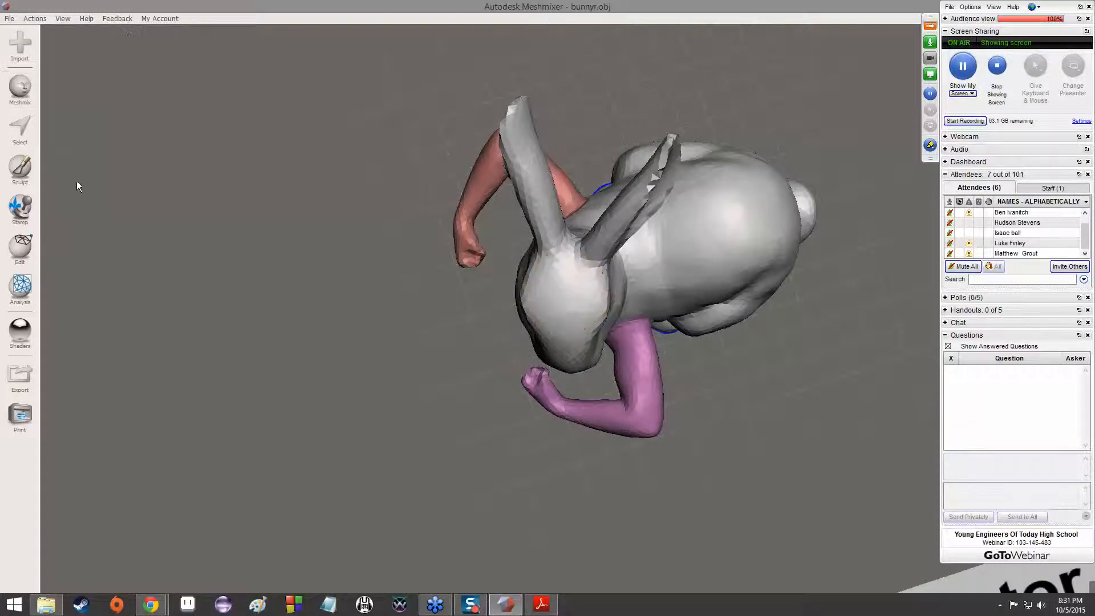
pyautogui.moveTo(364, 252); pyautogui.dragTo(530, 165, button='right')
pyautogui.scroll(5, 566, 351)
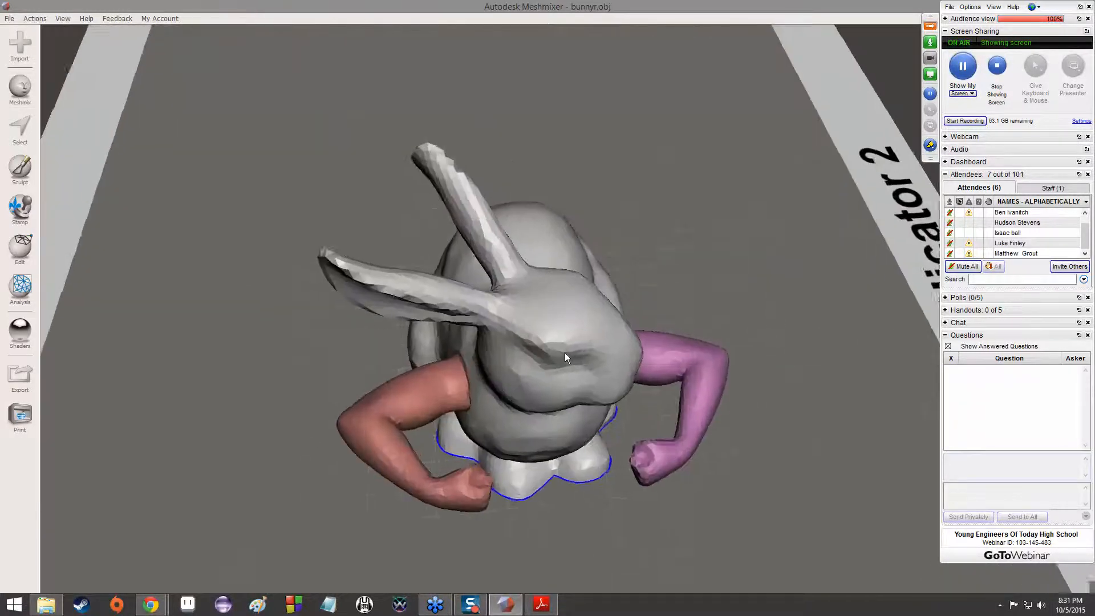
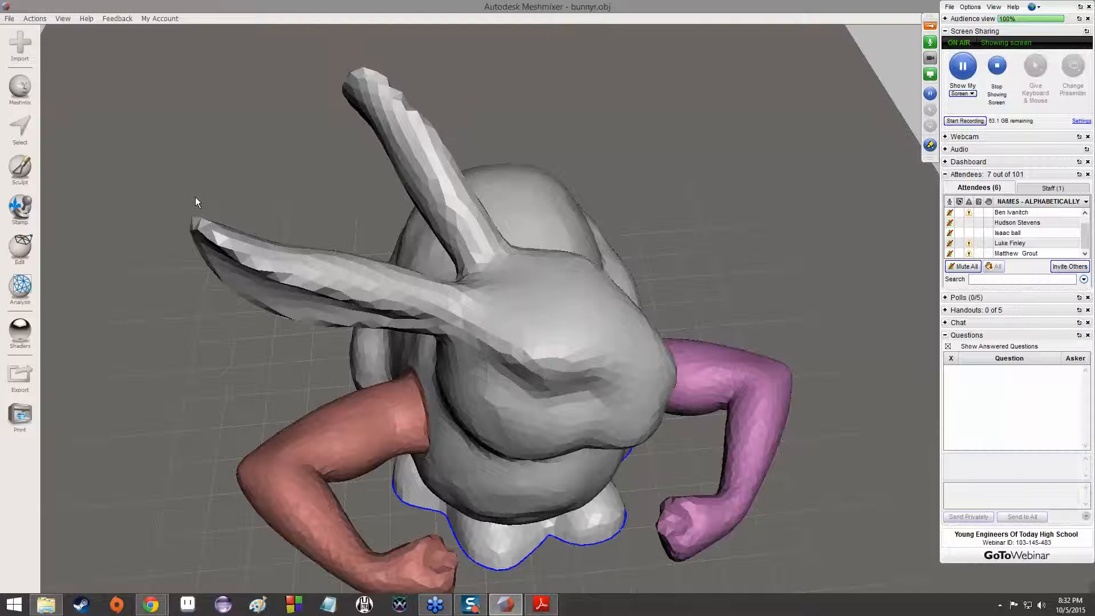
# Try to lasso-select the bunny's head from the front with a line across the neck, and clear the selection
pyautogui.click(14, 140)
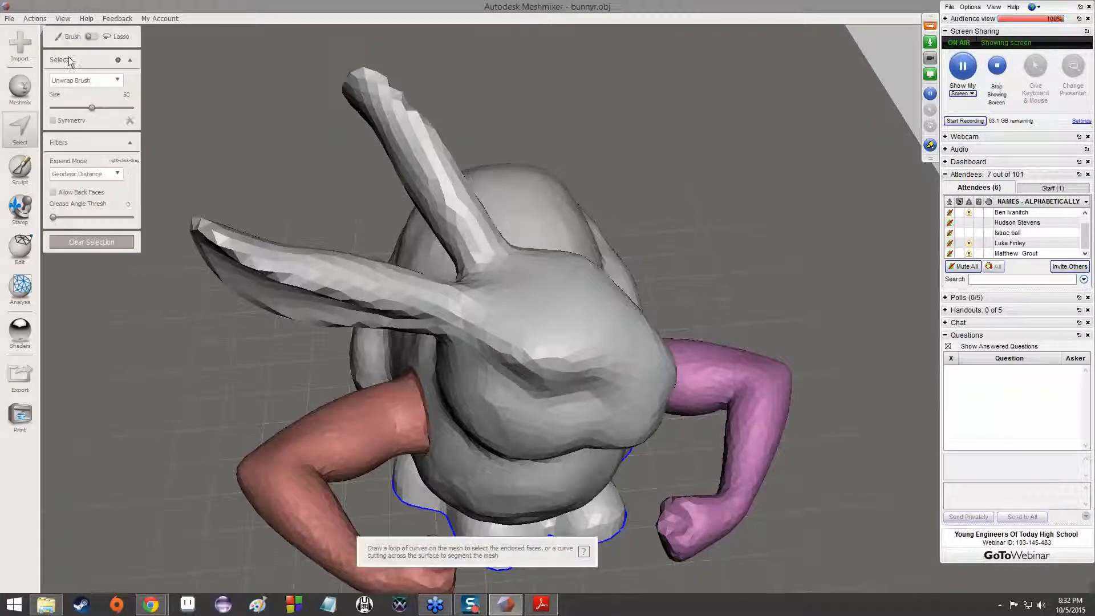
pyautogui.moveTo(745, 285); pyautogui.dragTo(644, 395, button='right')
pyautogui.moveTo(429, 485); pyautogui.dragTo(653, 473)
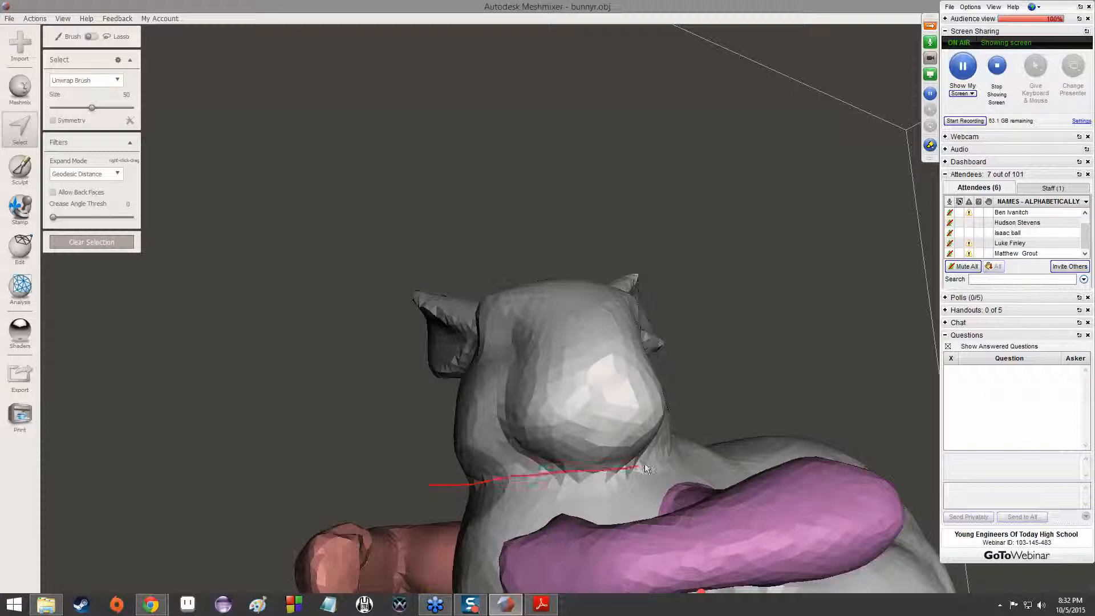
pyautogui.moveTo(721, 391); pyautogui.dragTo(811, 392, button='right')
pyautogui.click(92, 298)
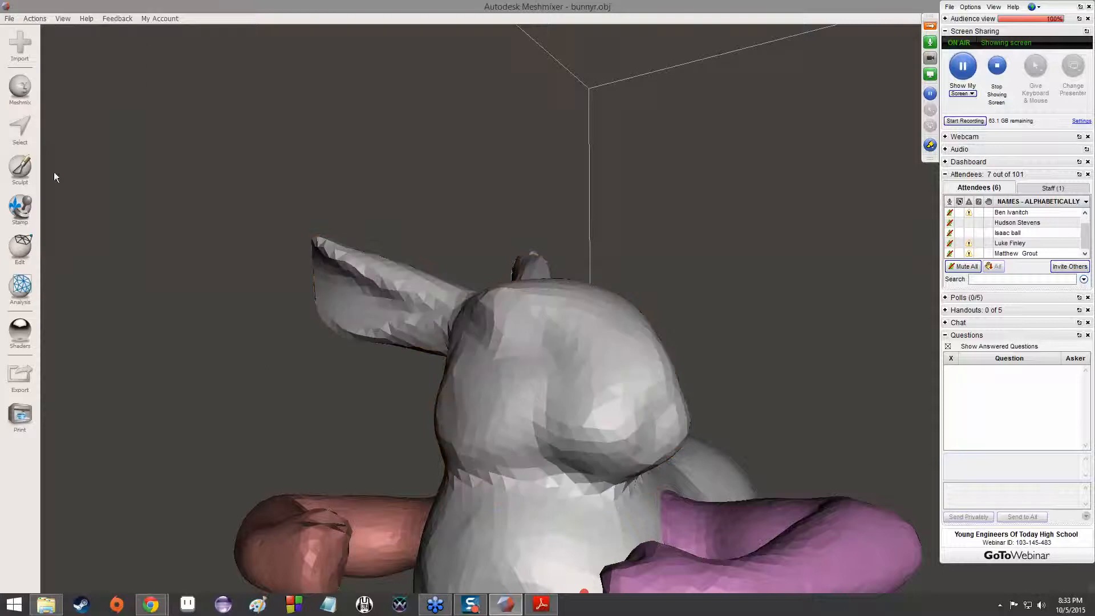
# Lasso-select the bunny's head and ears from the side along the neck above the purple arm, and check the selection from behind
pyautogui.click(11, 129)
pyautogui.moveTo(406, 371); pyautogui.dragTo(473, 423, button='right')
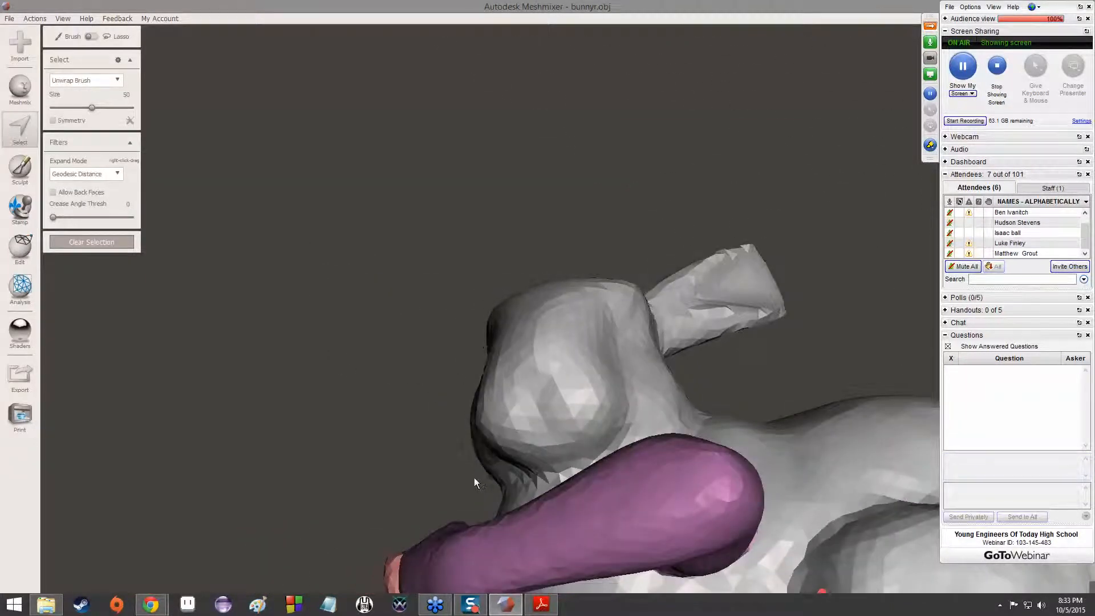
pyautogui.moveTo(480, 486); pyautogui.dragTo(487, 491, button='right')
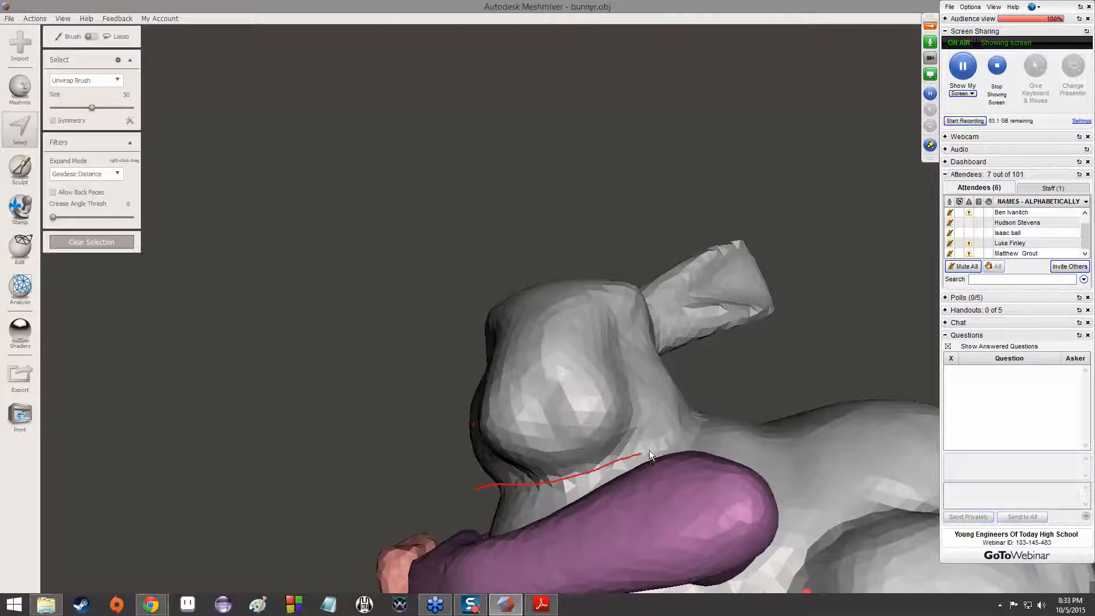
pyautogui.moveTo(691, 421); pyautogui.dragTo(716, 391)
pyautogui.moveTo(716, 391)
pyautogui.mouseDown(button='right')
pyautogui.moveTo(532, 469)
pyautogui.moveTo(651, 481)
pyautogui.moveTo(433, 447)
pyautogui.mouseUp(button='right')
pyautogui.moveTo(720, 467); pyautogui.dragTo(659, 471, button='right')
pyautogui.moveTo(549, 472); pyautogui.dragTo(725, 341, button='right')
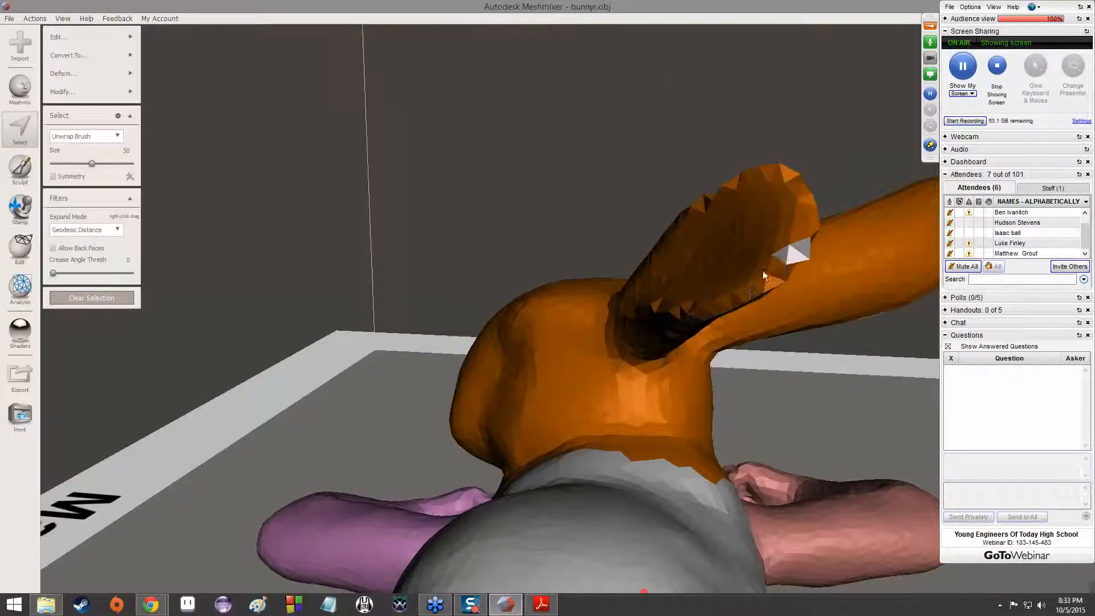
pyautogui.moveTo(732, 302); pyautogui.dragTo(726, 348, button='right')
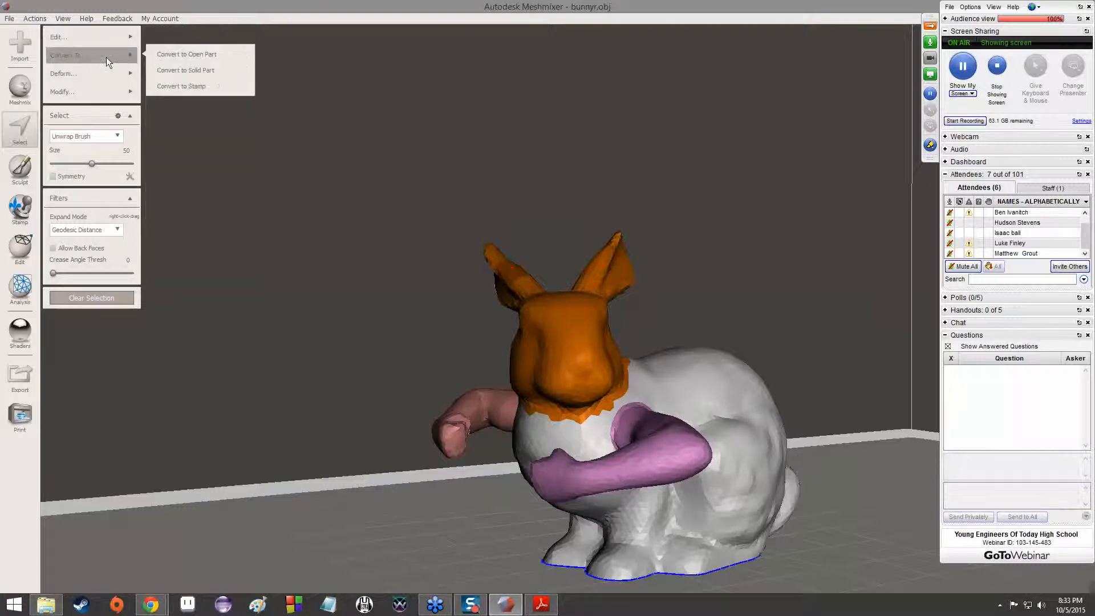
pyautogui.moveTo(100, 92)
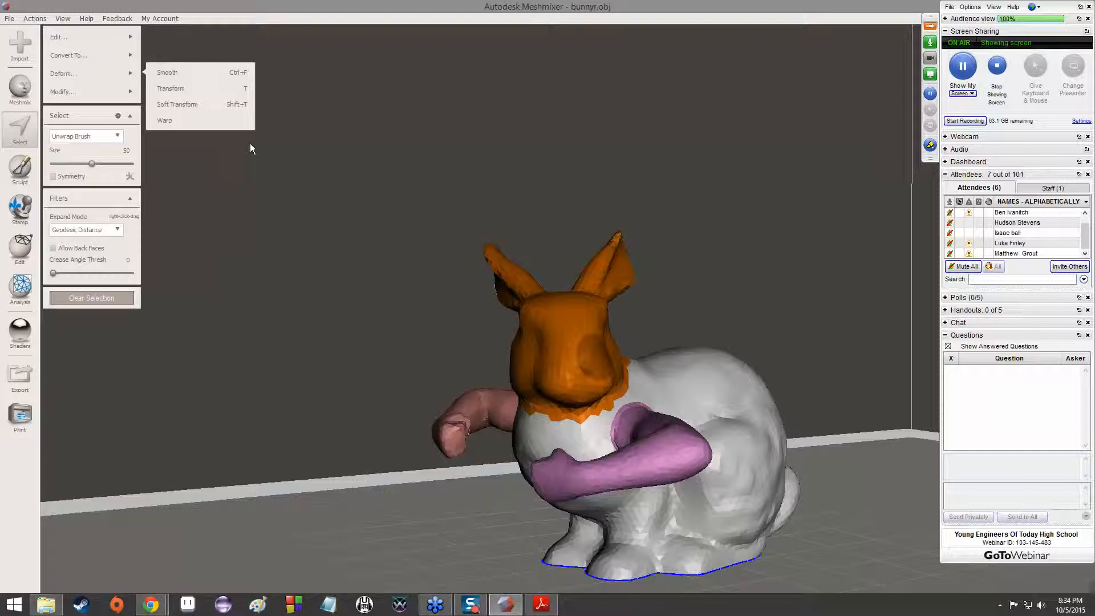
pyautogui.moveTo(107, 55)
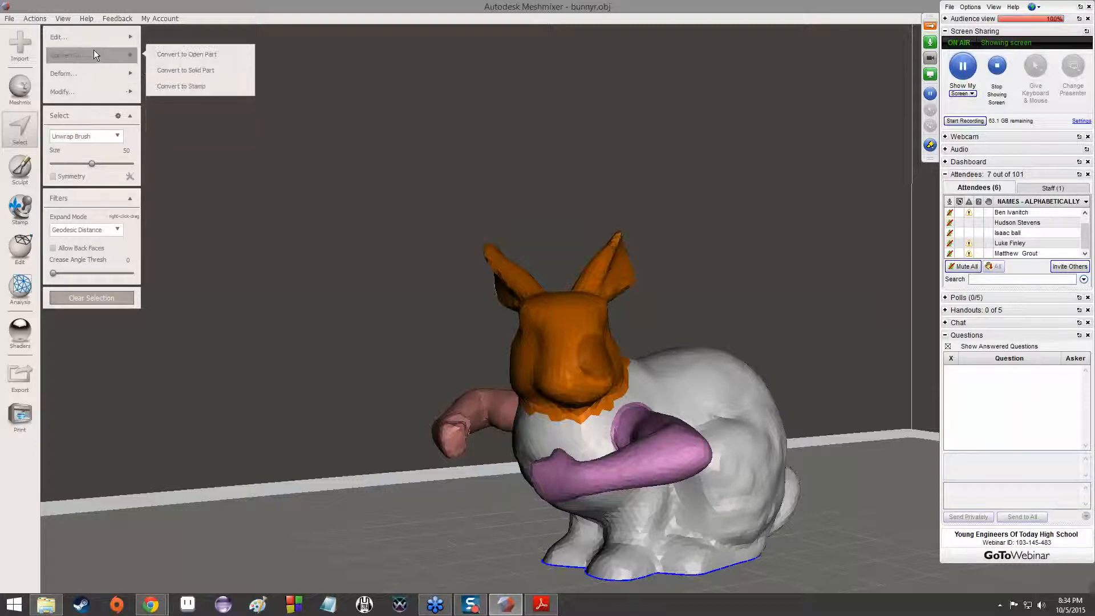
pyautogui.moveTo(137, 74)
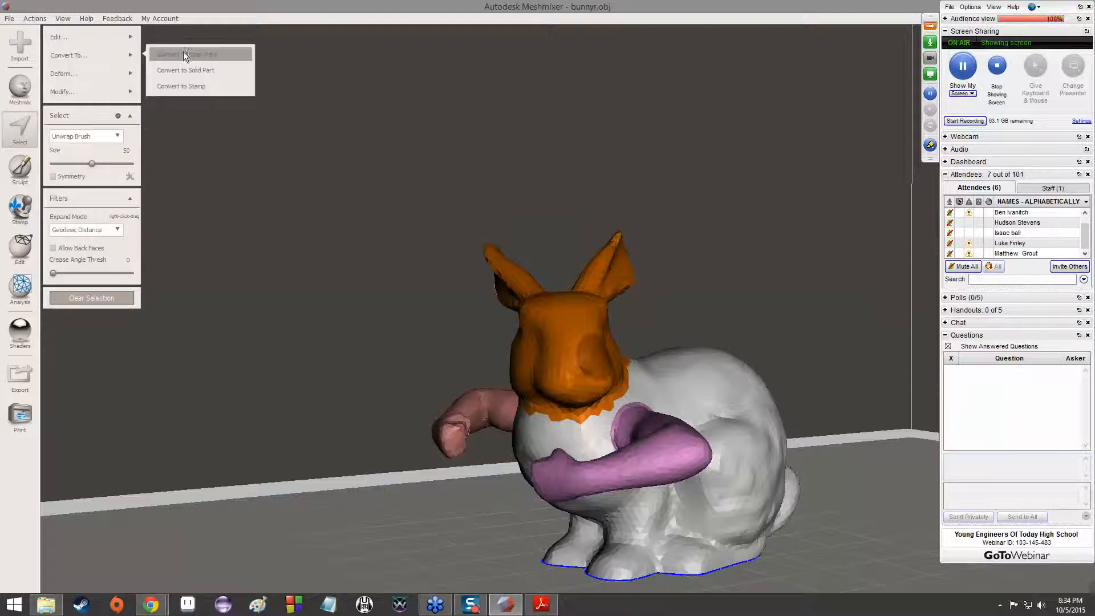
pyautogui.moveTo(118, 33)
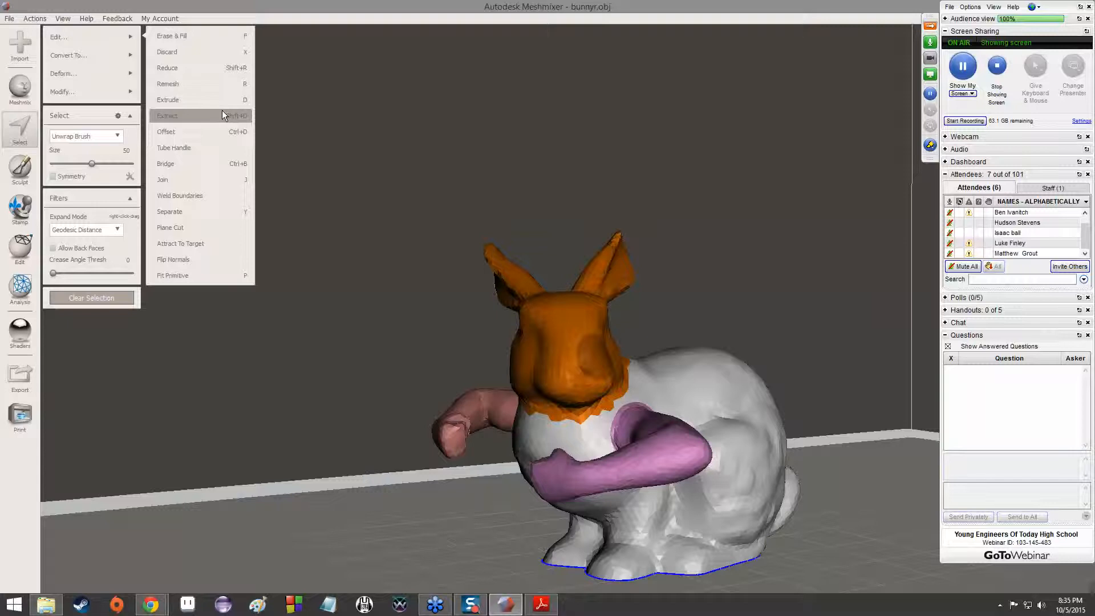
# Switch to Paint and sketch a wireframe cube with all its hidden edges to illustrate a hollow shape
pyautogui.click(260, 605)
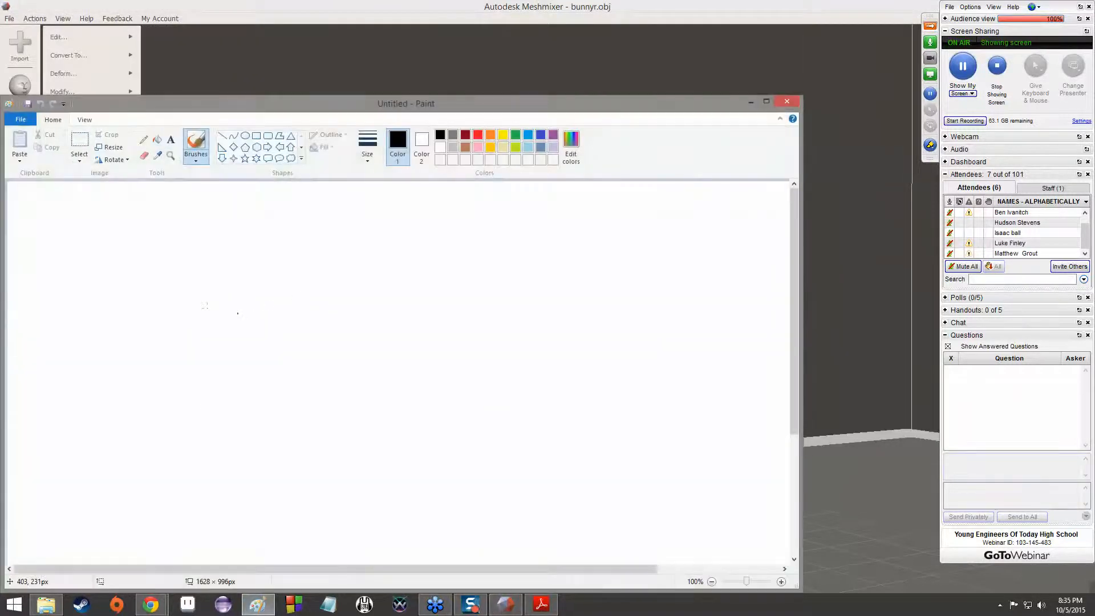
pyautogui.moveTo(207, 309)
pyautogui.mouseDown()
pyautogui.moveTo(208, 404)
pyautogui.moveTo(300, 306)
pyautogui.moveTo(311, 389)
pyautogui.moveTo(227, 403)
pyautogui.mouseUp()
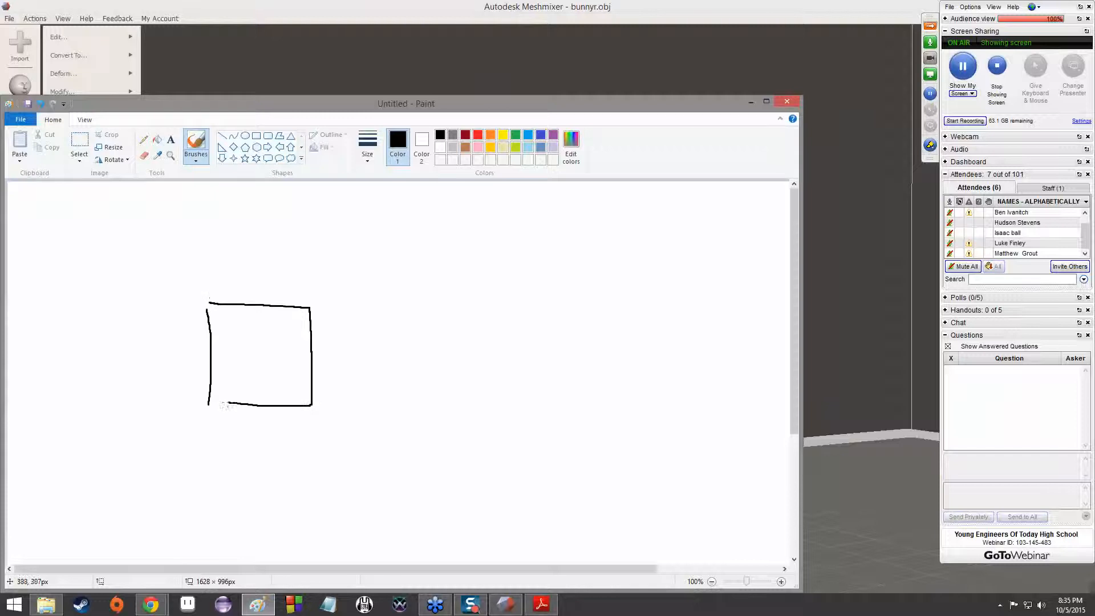
pyautogui.moveTo(235, 286)
pyautogui.mouseDown()
pyautogui.moveTo(233, 357)
pyautogui.moveTo(270, 374)
pyautogui.moveTo(335, 375)
pyautogui.moveTo(334, 289)
pyautogui.moveTo(339, 378)
pyautogui.mouseUp()
pyautogui.moveTo(311, 315); pyautogui.dragTo(345, 292)
pyautogui.moveTo(211, 300); pyautogui.dragTo(234, 291)
pyautogui.moveTo(235, 373); pyautogui.dragTo(209, 404)
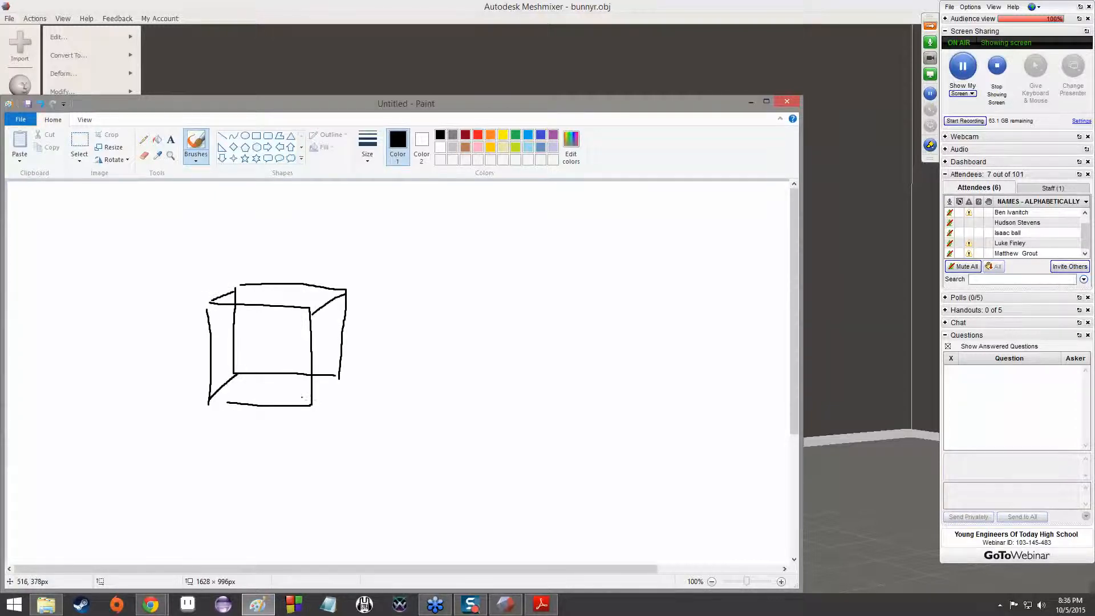
pyautogui.moveTo(312, 405); pyautogui.dragTo(341, 374)
# Sketch a second cube beside the wireframe one, showing only its front, top and side faces
pyautogui.moveTo(444, 297); pyautogui.dragTo(448, 390)
pyautogui.moveTo(446, 297); pyautogui.dragTo(547, 295)
pyautogui.moveTo(550, 377); pyautogui.dragTo(462, 392)
pyautogui.moveTo(447, 294)
pyautogui.mouseDown()
pyautogui.moveTo(516, 254)
pyautogui.moveTo(579, 254)
pyautogui.moveTo(548, 296)
pyautogui.mouseUp()
pyautogui.moveTo(584, 259)
pyautogui.mouseDown()
pyautogui.moveTo(591, 350)
pyautogui.moveTo(555, 382)
pyautogui.mouseUp()
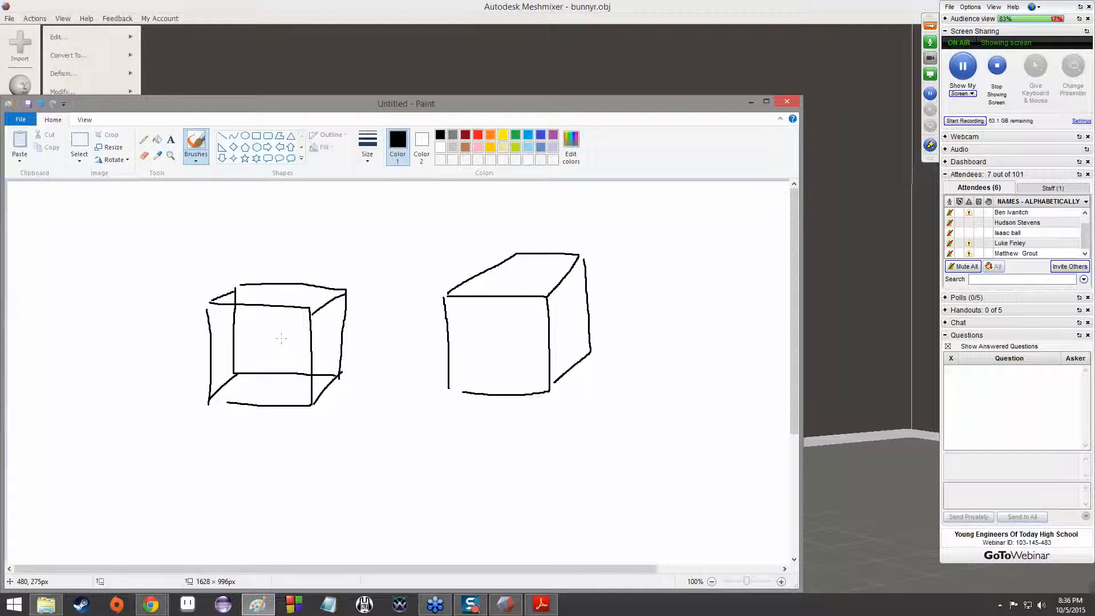
# Switch back to Meshmixer and replace the selected head with a patch using Erase & Fill
pyautogui.click(291, 17)
pyautogui.moveTo(54, 36)
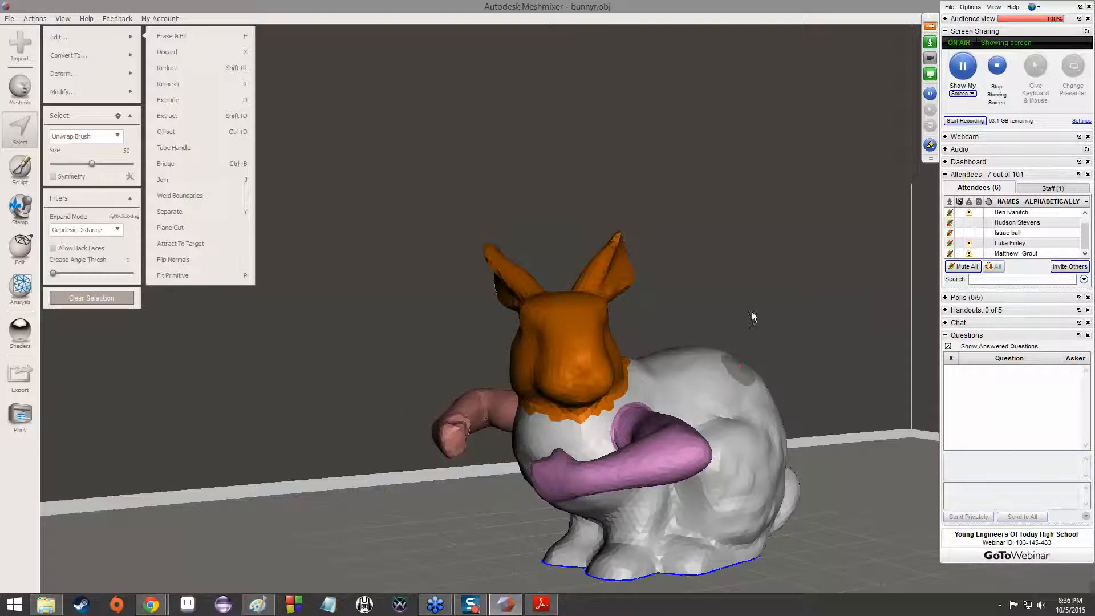
pyautogui.click(212, 40)
pyautogui.moveTo(508, 200)
pyautogui.mouseDown(button='right')
pyautogui.moveTo(495, 281)
pyautogui.moveTo(544, 341)
pyautogui.moveTo(599, 330)
pyautogui.moveTo(795, 228)
pyautogui.moveTo(740, 292)
pyautogui.moveTo(603, 286)
pyautogui.mouseUp(button='right')
pyautogui.scroll(5, 601, 375)
pyautogui.moveTo(566, 375); pyautogui.dragTo(729, 338, button='right')
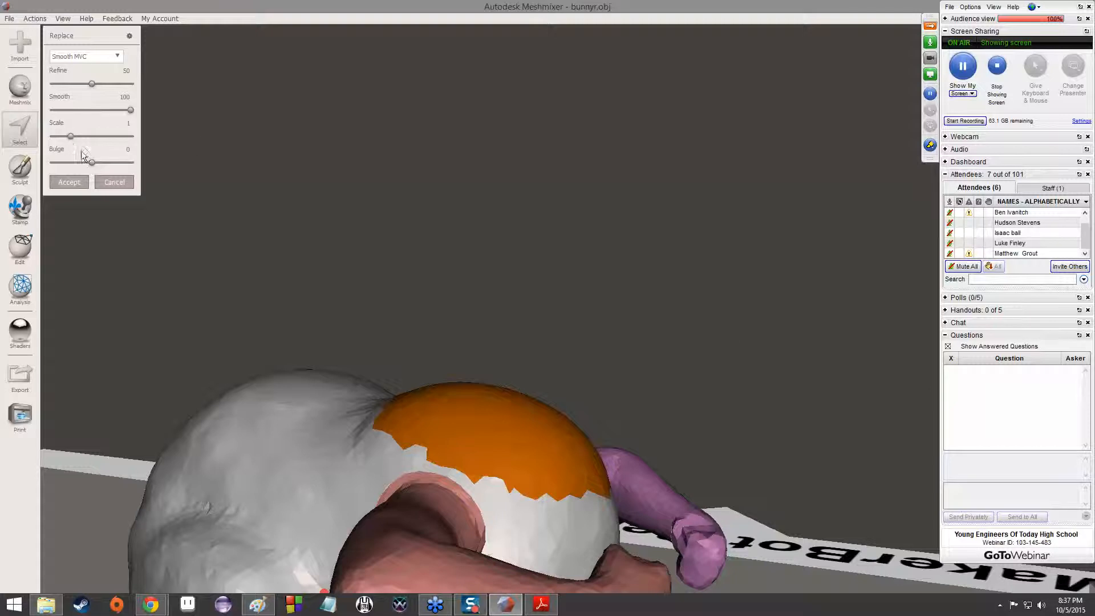
# Try a Bulge of -4 on the fill patch, set it back to 0, lower Refine, and accept the fill
pyautogui.moveTo(91, 163); pyautogui.dragTo(89, 162)
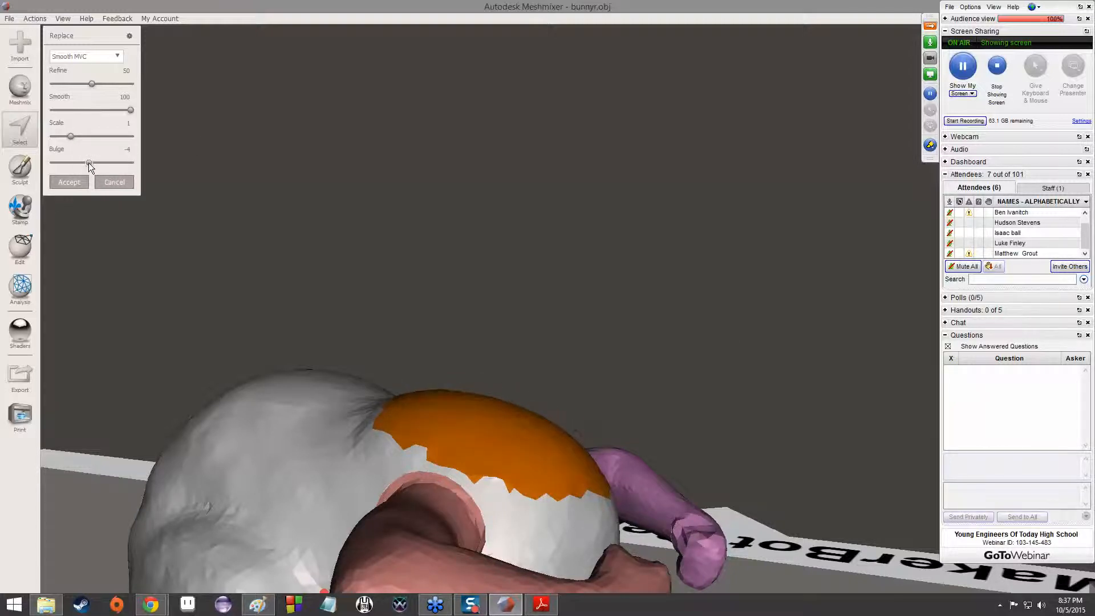
pyautogui.moveTo(88, 163); pyautogui.dragTo(93, 163)
pyautogui.click(127, 150)
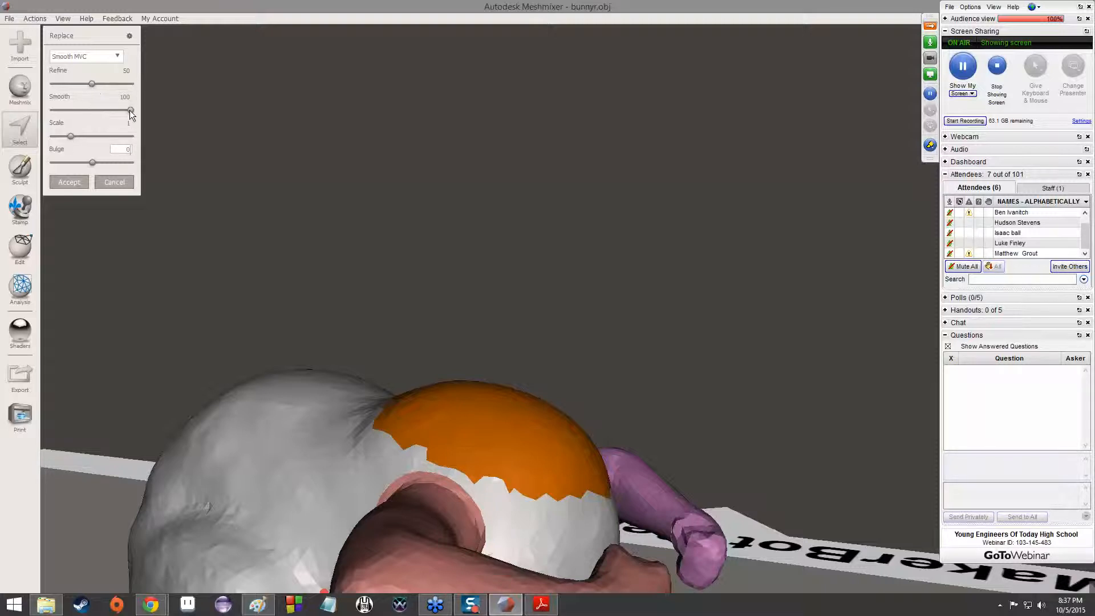
pyautogui.moveTo(92, 84)
pyautogui.mouseDown()
pyautogui.moveTo(20, 94)
pyautogui.moveTo(168, 93)
pyautogui.moveTo(72, 95)
pyautogui.moveTo(81, 91)
pyautogui.mouseUp()
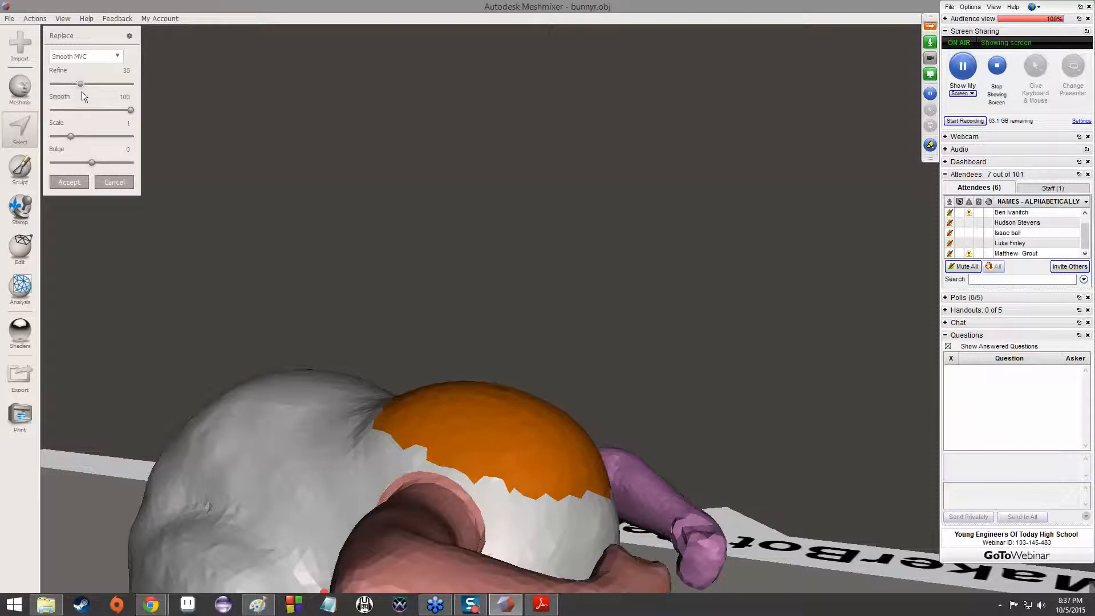
pyautogui.click(70, 183)
# Place the bear head from the Heads parts on the filled neck area of the headless bunny
pyautogui.moveTo(580, 366); pyautogui.dragTo(251, 283, button='right')
pyautogui.click(15, 88)
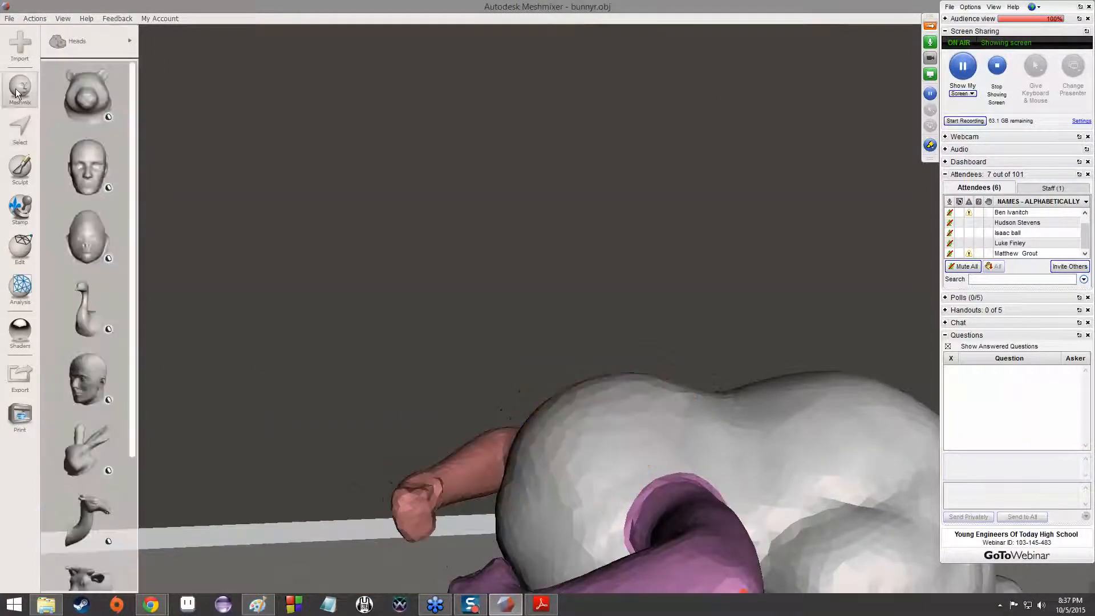
pyautogui.moveTo(570, 406); pyautogui.dragTo(580, 416)
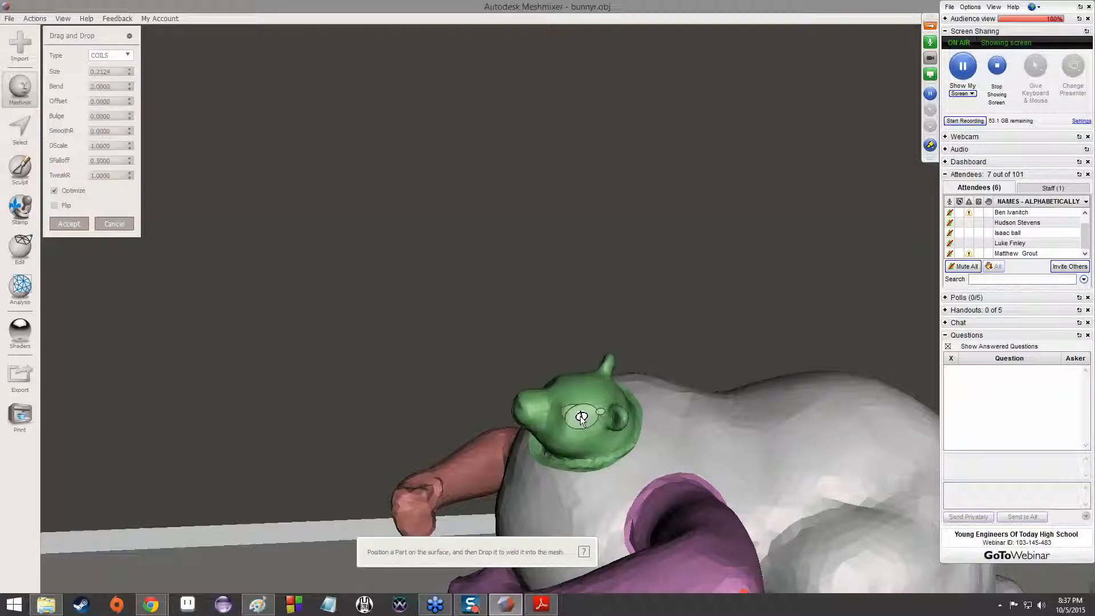
pyautogui.moveTo(521, 305); pyautogui.dragTo(604, 386, button='right')
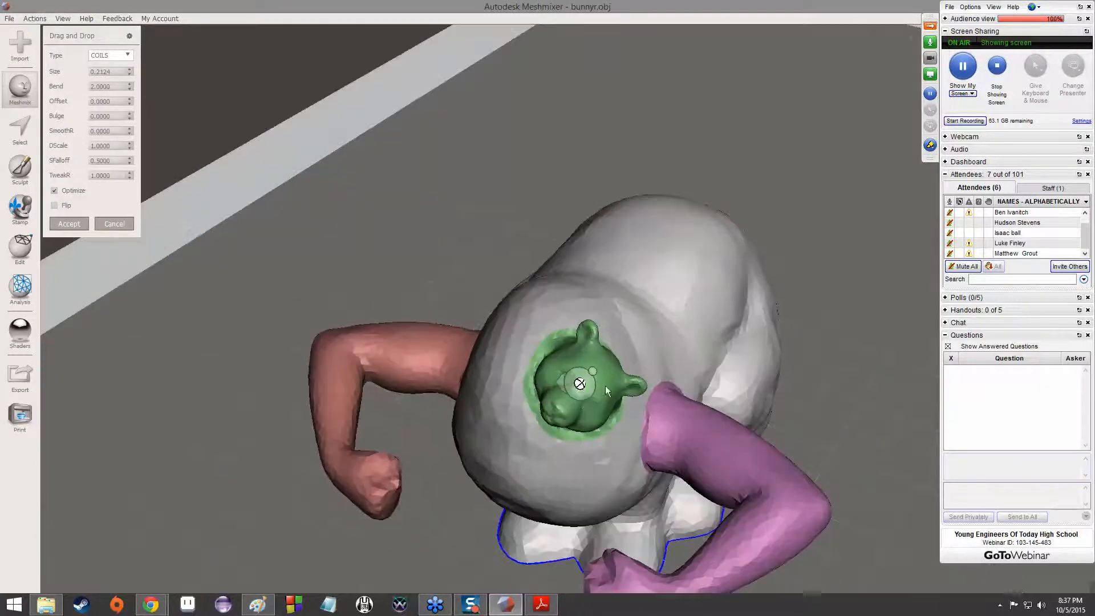
# Move and rotate the bear head to face forward between the arms, enlarge it to a size of about 0.4, and accept it
pyautogui.moveTo(580, 387); pyautogui.dragTo(525, 367)
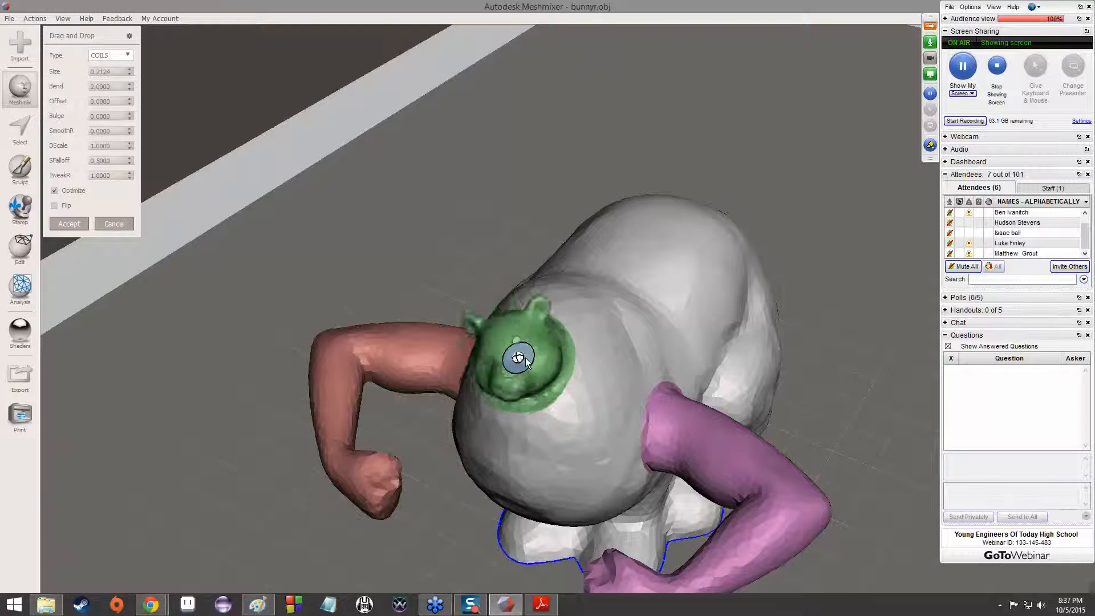
pyautogui.moveTo(526, 364); pyautogui.dragTo(474, 418)
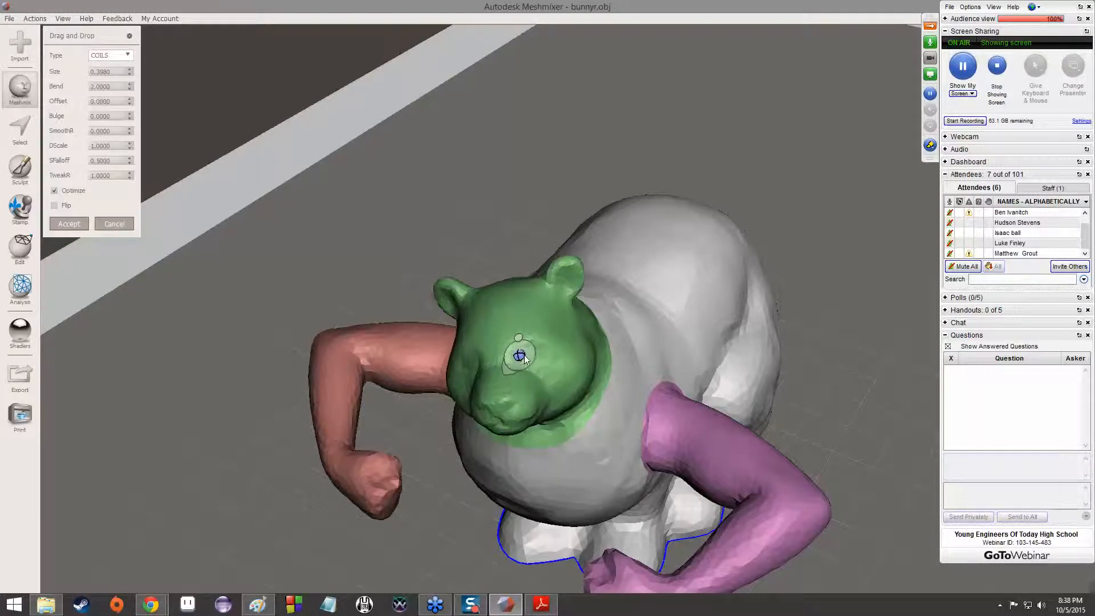
pyautogui.moveTo(533, 360)
pyautogui.mouseDown()
pyautogui.moveTo(551, 362)
pyautogui.moveTo(532, 384)
pyautogui.moveTo(546, 362)
pyautogui.mouseUp()
pyautogui.moveTo(442, 336); pyautogui.dragTo(476, 275, button='right')
pyautogui.click(70, 227)
# Examine how the bear head joins the bunny's body from the front, behind and the side
pyautogui.moveTo(276, 240); pyautogui.dragTo(484, 303, button='right')
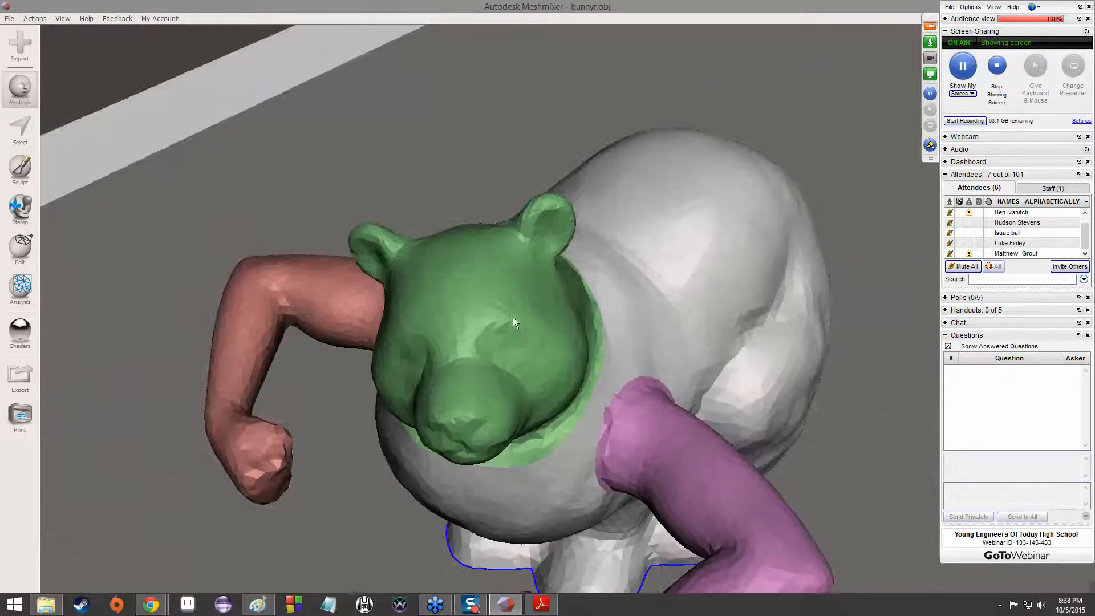
pyautogui.moveTo(514, 354); pyautogui.dragTo(470, 208, button='right')
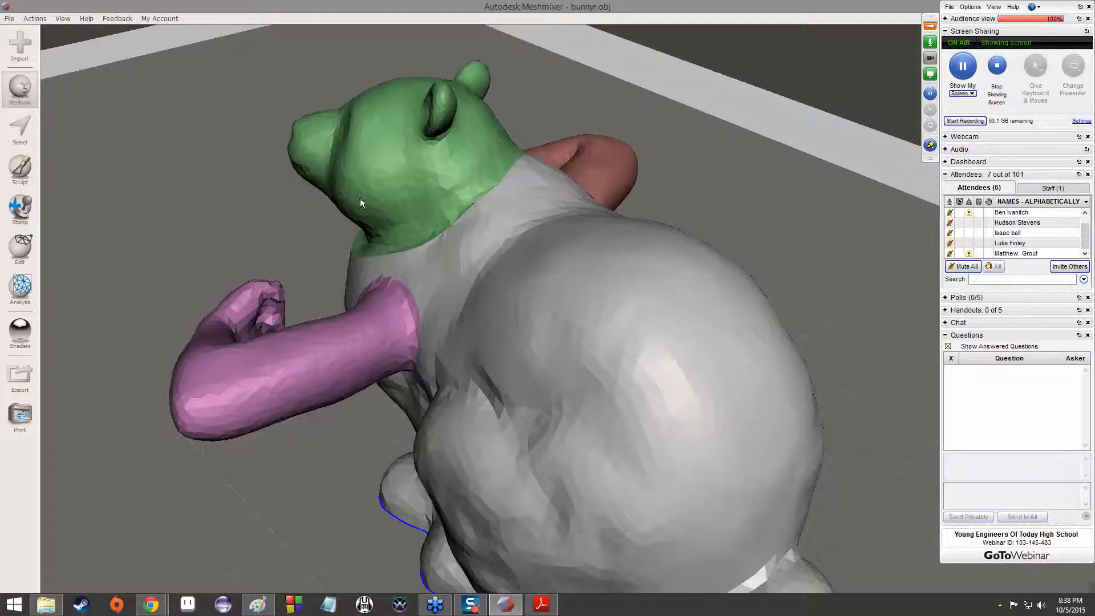
pyautogui.moveTo(343, 274); pyautogui.dragTo(619, 305, button='right')
pyautogui.moveTo(612, 243); pyautogui.dragTo(532, 313, button='right')
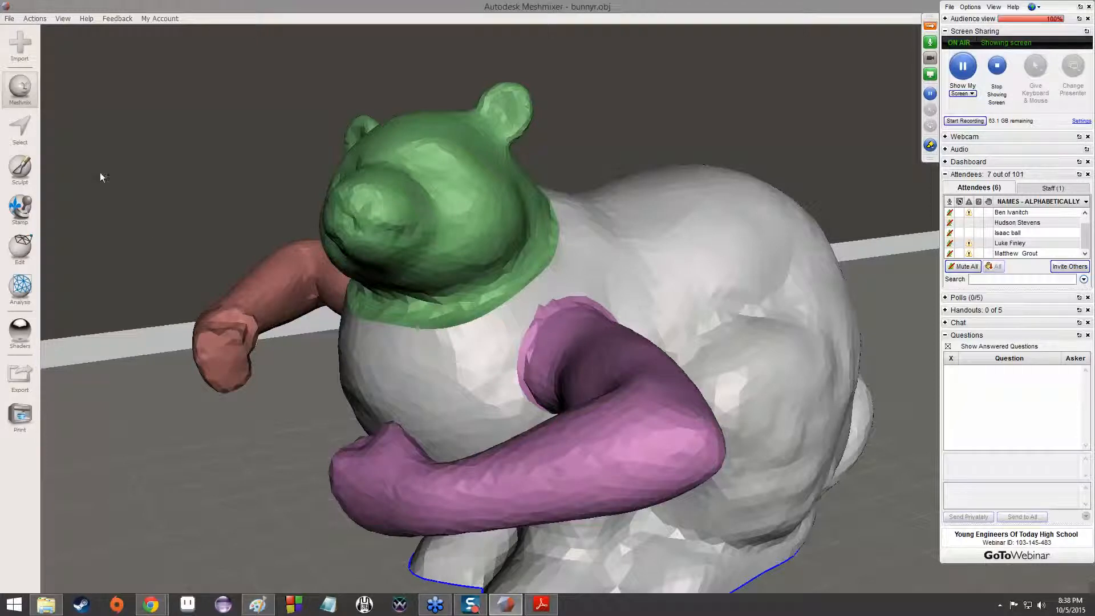
# Compare the part type markers in the Primitives and Arms categories of Meshmix parts, ending on Primitives
pyautogui.click(19, 91)
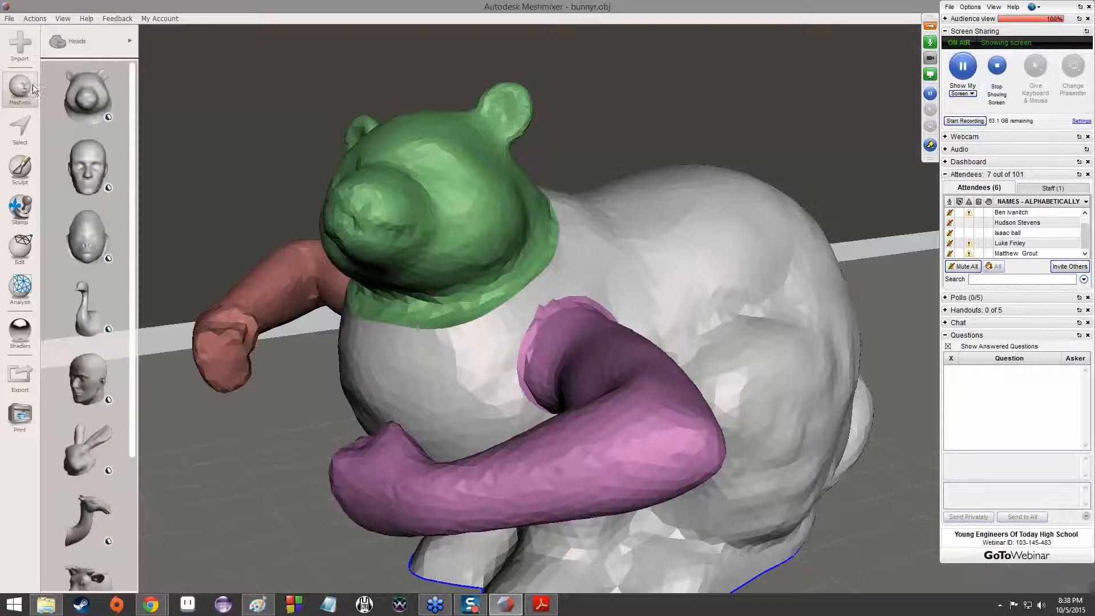
pyautogui.click(100, 45)
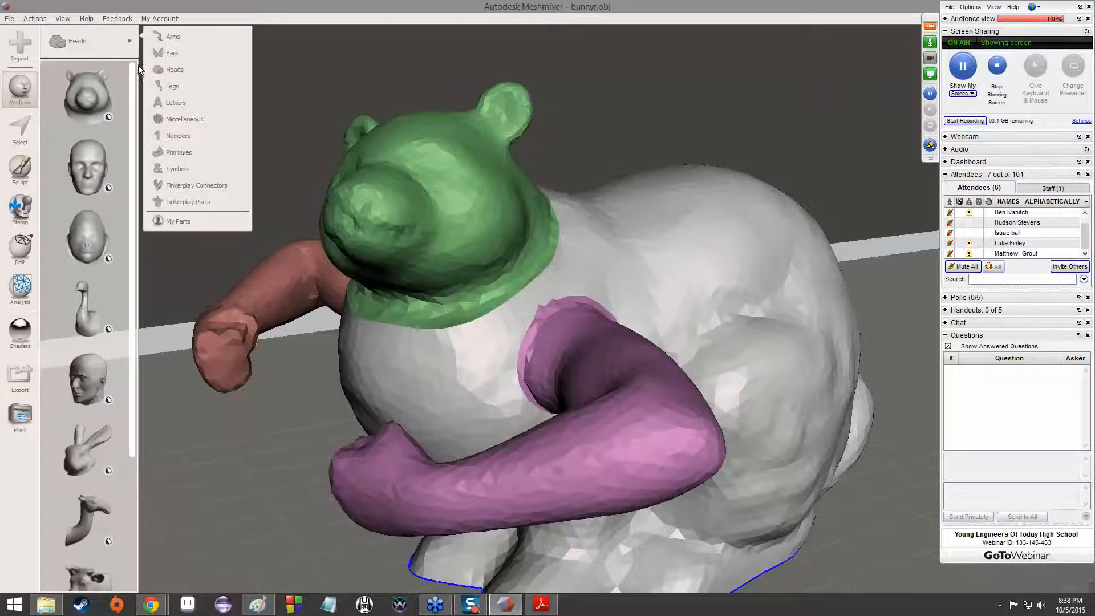
pyautogui.click(176, 151)
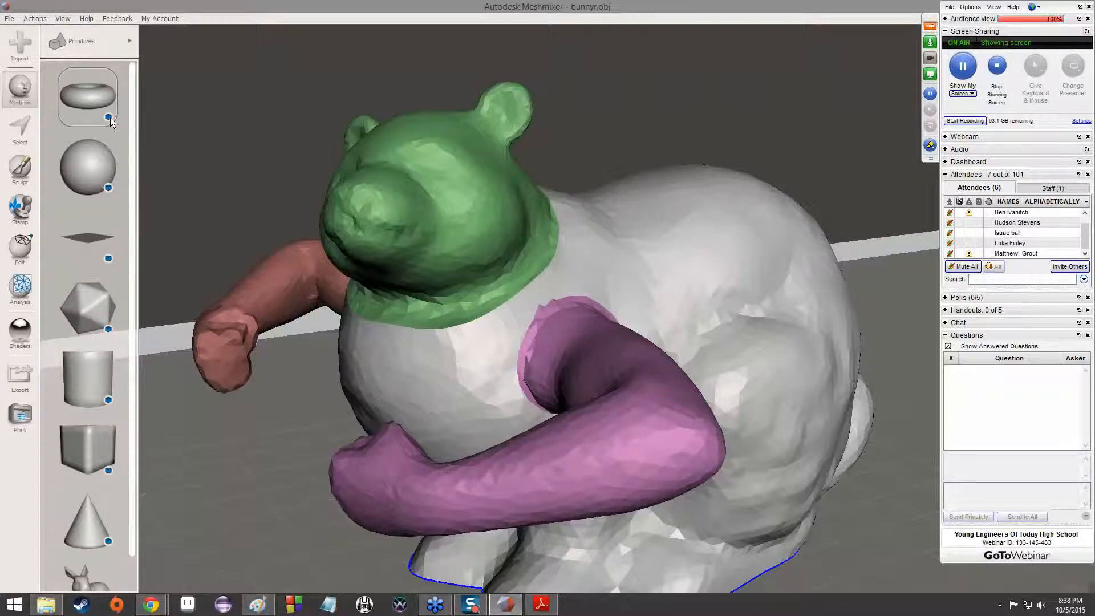
pyautogui.click(108, 43)
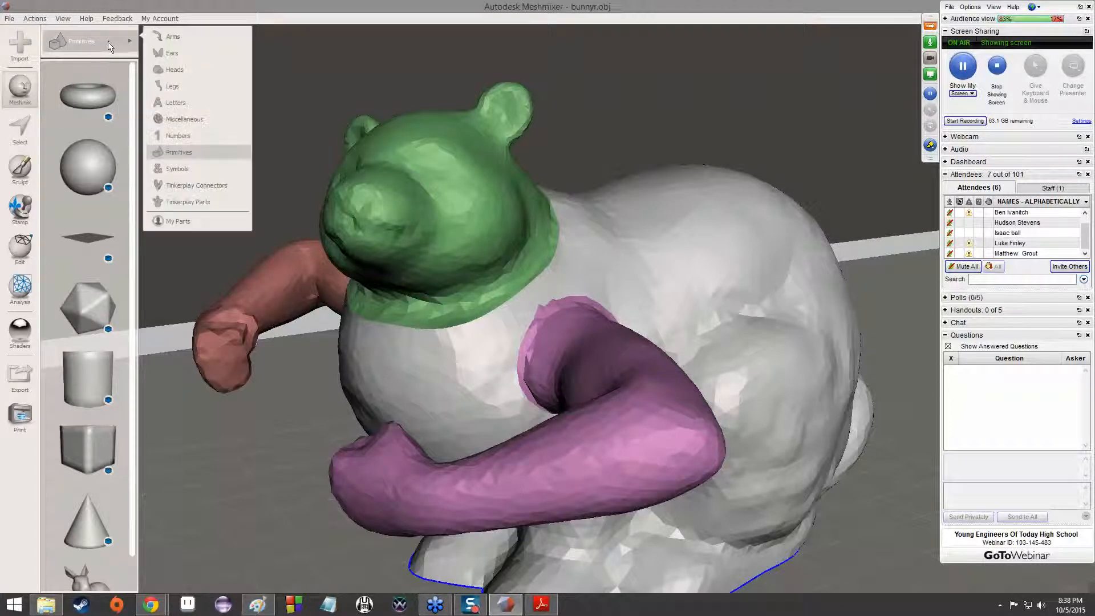
pyautogui.click(172, 39)
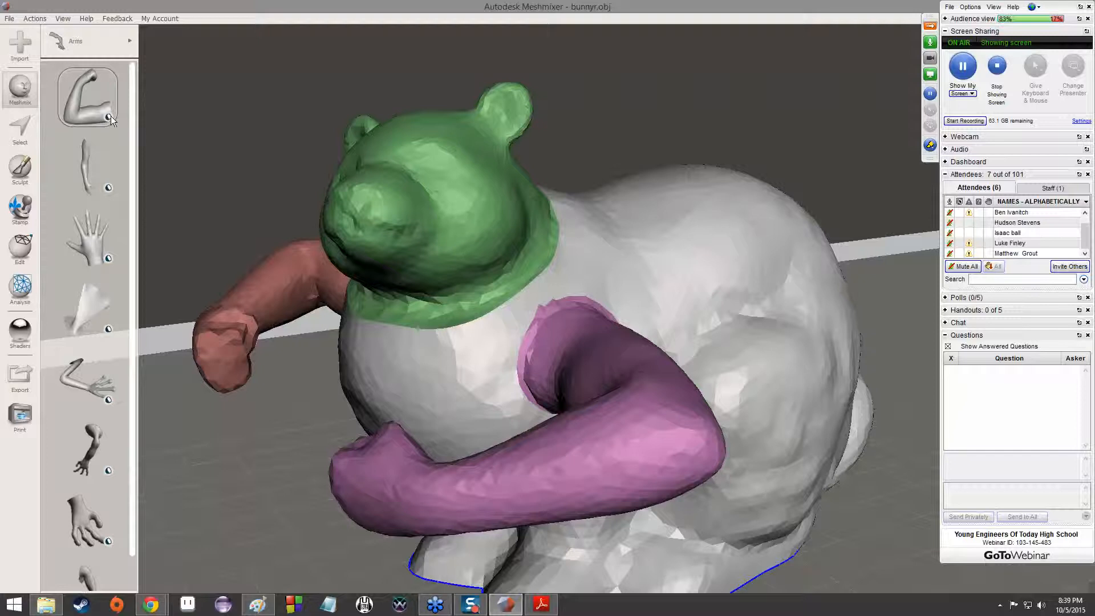
pyautogui.click(123, 42)
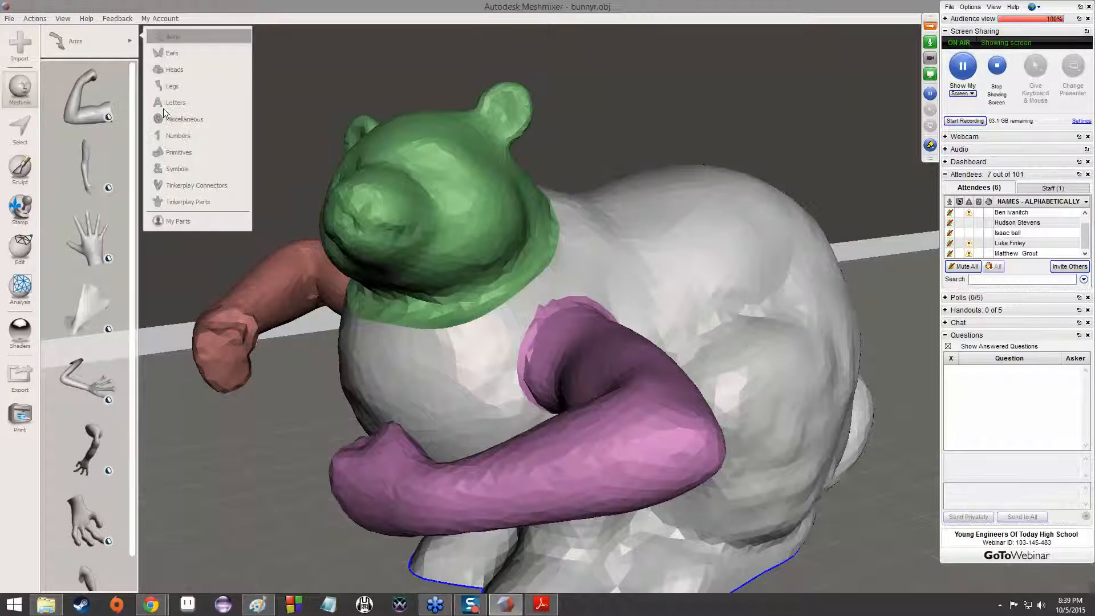
pyautogui.click(173, 153)
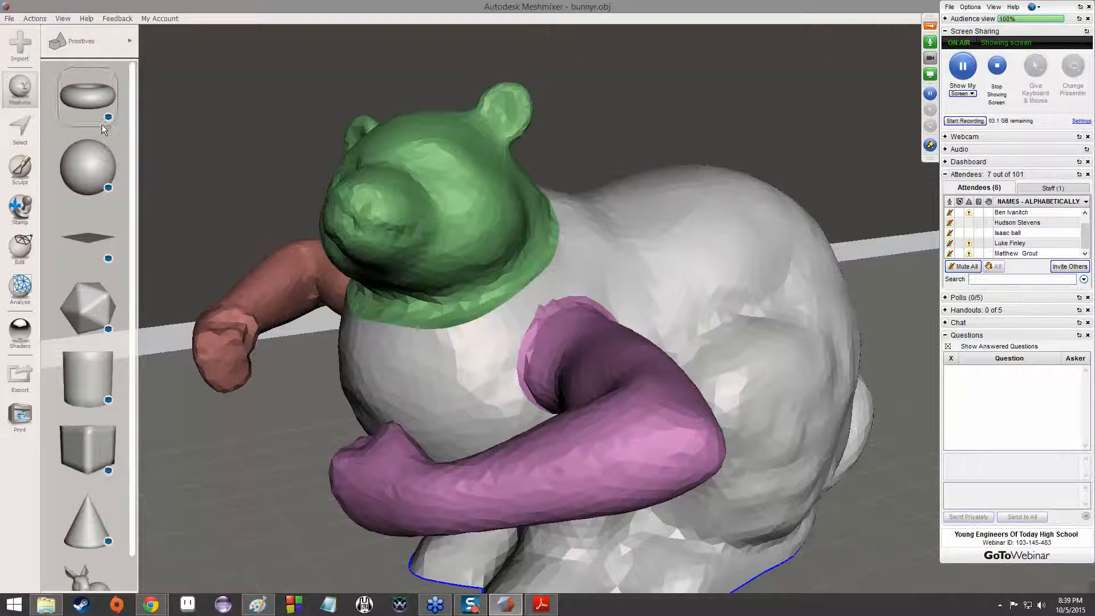
# Drop a torus from the Primitives parts onto the bear head's ear beside the red arm and shrink it to about 2.61 mm
pyautogui.moveTo(442, 169); pyautogui.dragTo(480, 197, button='right')
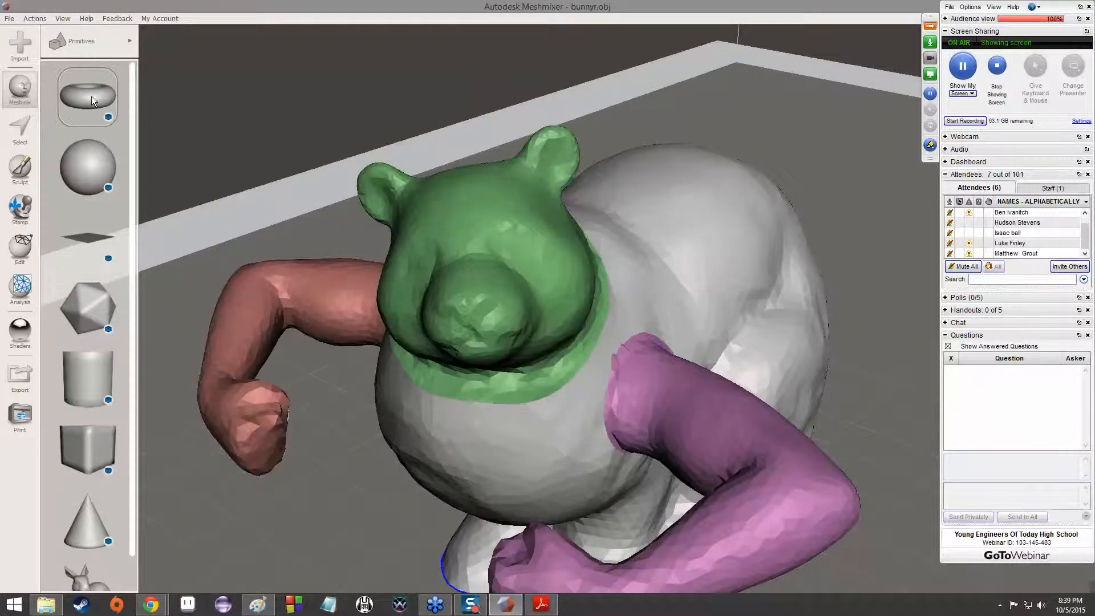
pyautogui.moveTo(341, 196); pyautogui.dragTo(361, 197)
pyautogui.moveTo(364, 161); pyautogui.dragTo(516, 149, button='middle')
pyautogui.moveTo(515, 149); pyautogui.dragTo(600, 167, button='right')
pyautogui.scroll(5, 600, 167)
pyautogui.moveTo(668, 193); pyautogui.dragTo(622, 230, button='right')
pyautogui.moveTo(535, 203); pyautogui.dragTo(534, 155)
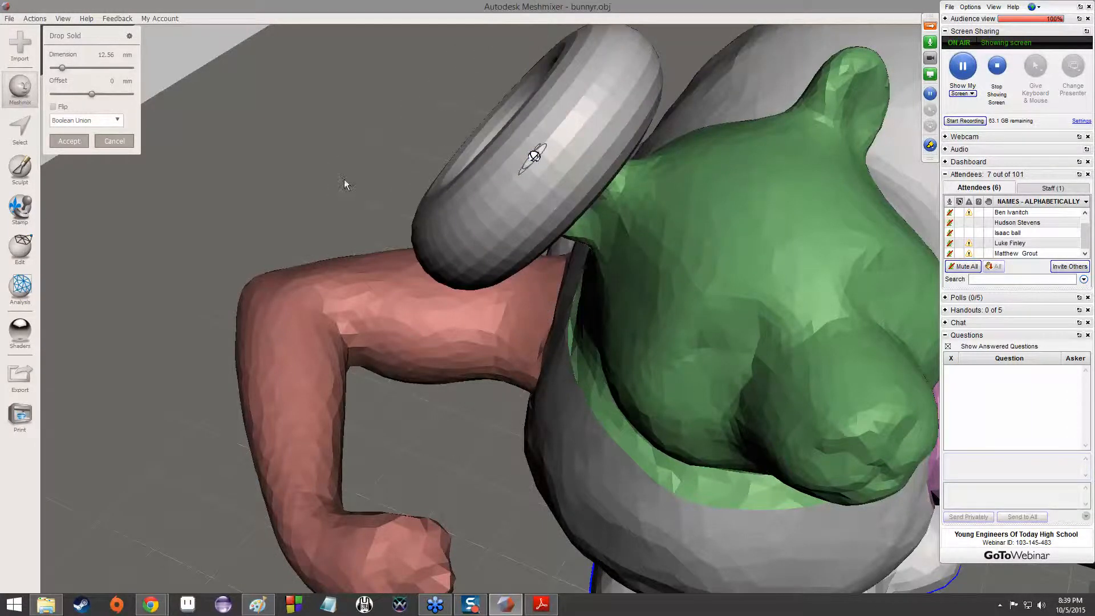
pyautogui.moveTo(426, 136); pyautogui.dragTo(535, 187, button='right')
pyautogui.moveTo(719, 277); pyautogui.dragTo(705, 47)
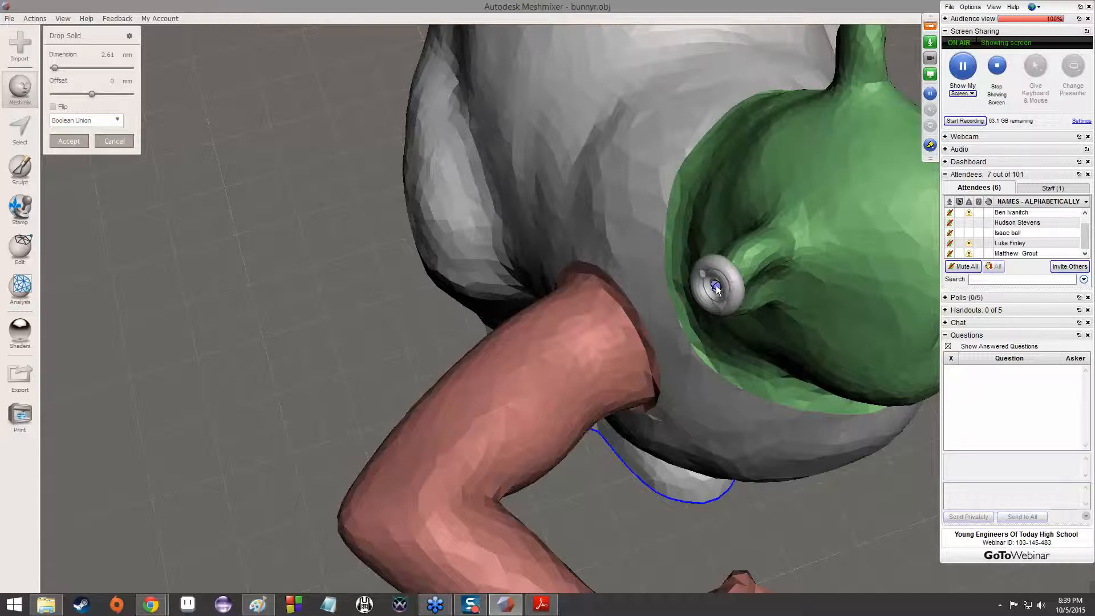
# Slide the small torus around the tip of the bear's ear and adjust its orientation
pyautogui.moveTo(741, 299); pyautogui.dragTo(682, 231, button='right')
pyautogui.moveTo(645, 172); pyautogui.dragTo(706, 279, button='right')
pyautogui.moveTo(705, 303); pyautogui.dragTo(710, 326)
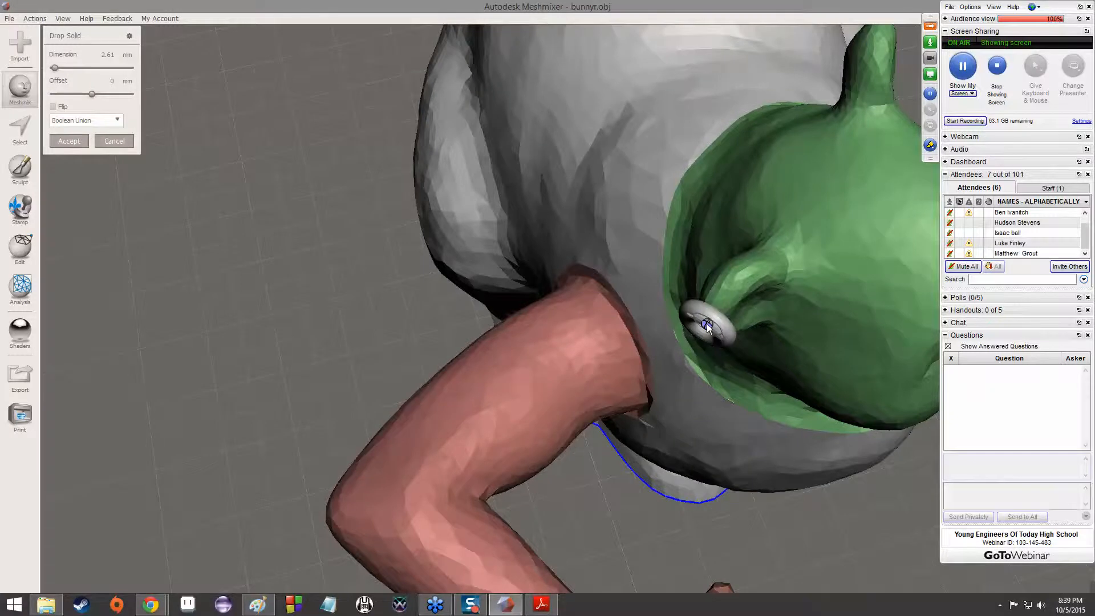
pyautogui.moveTo(751, 363); pyautogui.dragTo(740, 282, button='right')
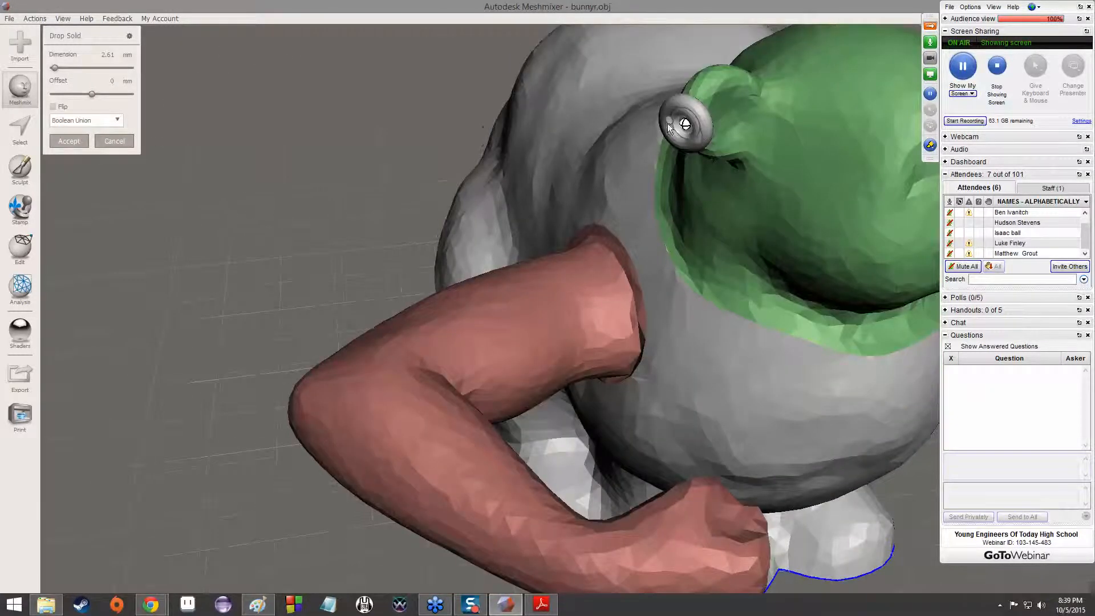
pyautogui.moveTo(667, 123)
pyautogui.mouseDown()
pyautogui.moveTo(671, 137)
pyautogui.moveTo(667, 116)
pyautogui.mouseUp()
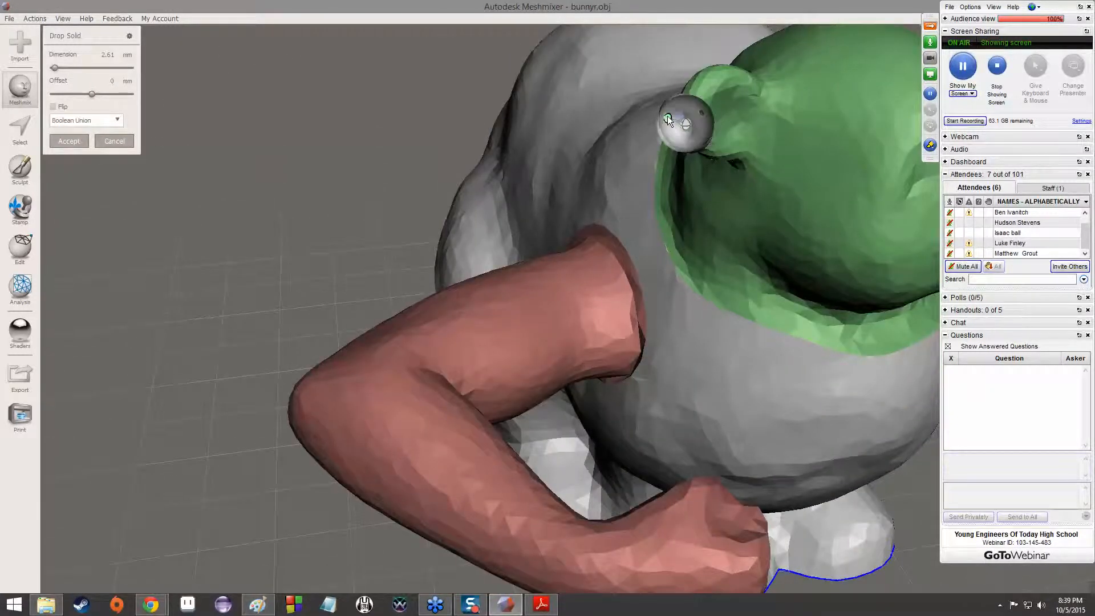
pyautogui.moveTo(677, 155); pyautogui.dragTo(721, 57, button='right')
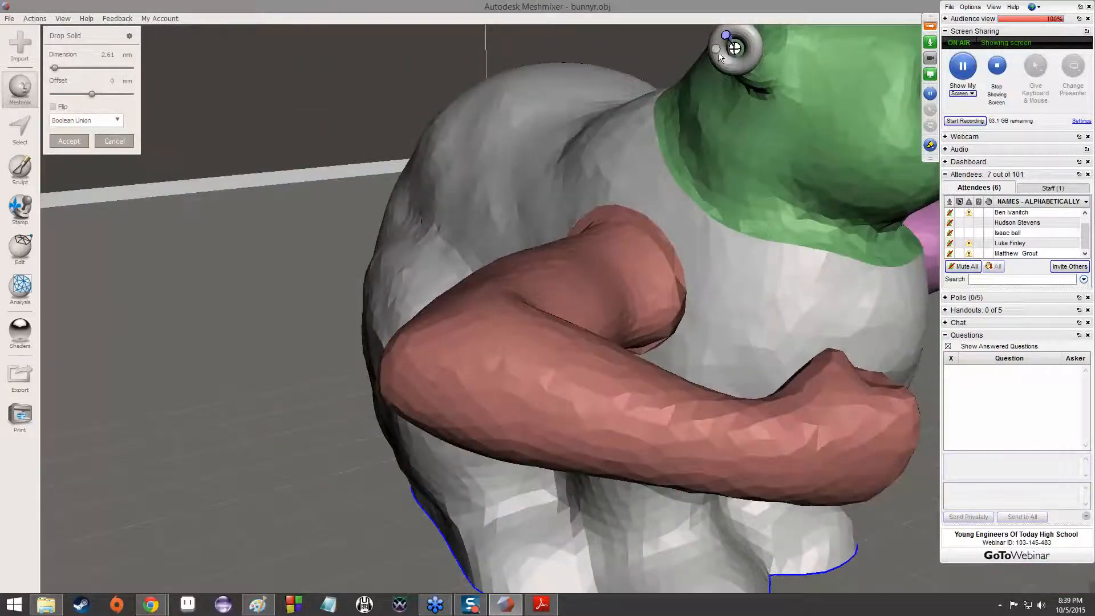
# Sink the torus into the ear with an offset of -0.94 mm and slide it down the ear's outer edge
pyautogui.moveTo(732, 129); pyautogui.dragTo(385, 156, button='right')
pyautogui.moveTo(92, 95); pyautogui.dragTo(95, 96)
pyautogui.moveTo(87, 91); pyautogui.dragTo(87, 92)
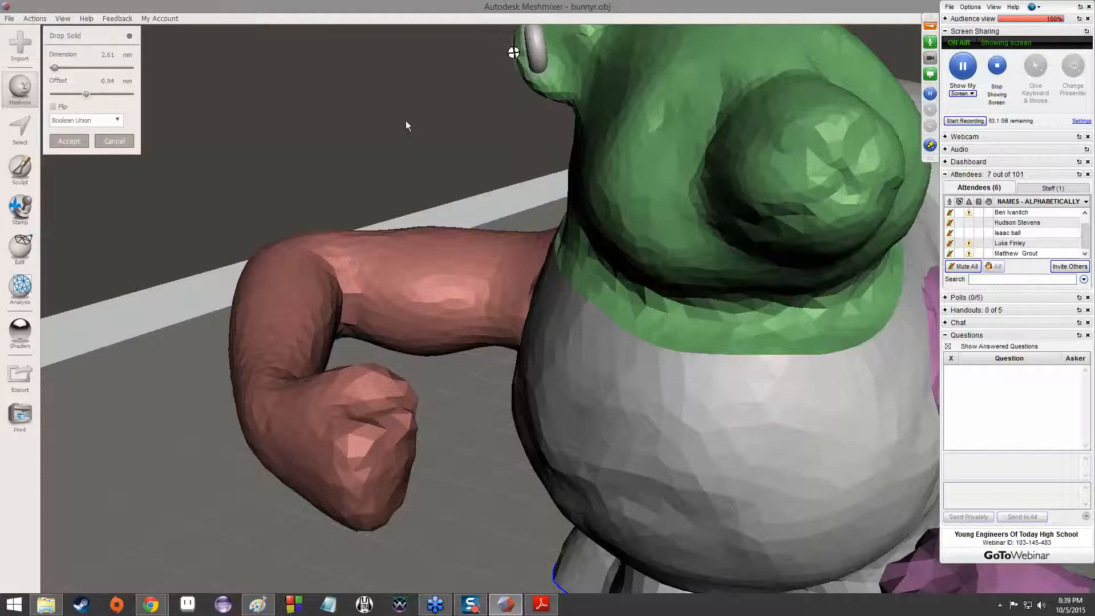
pyautogui.moveTo(403, 109); pyautogui.dragTo(479, 160, button='right')
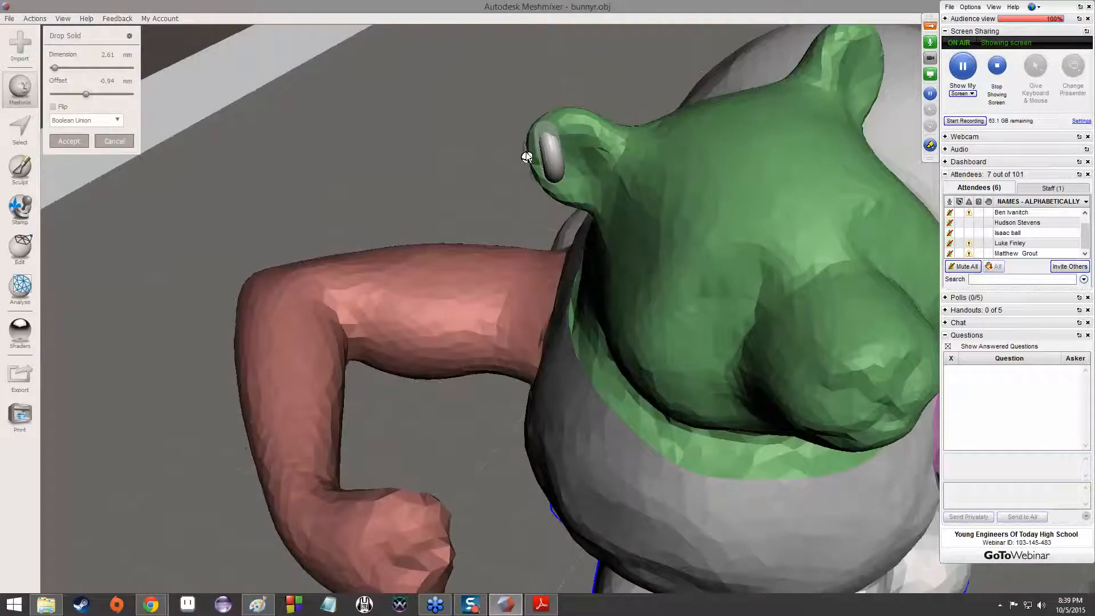
pyautogui.moveTo(526, 154); pyautogui.dragTo(534, 182)
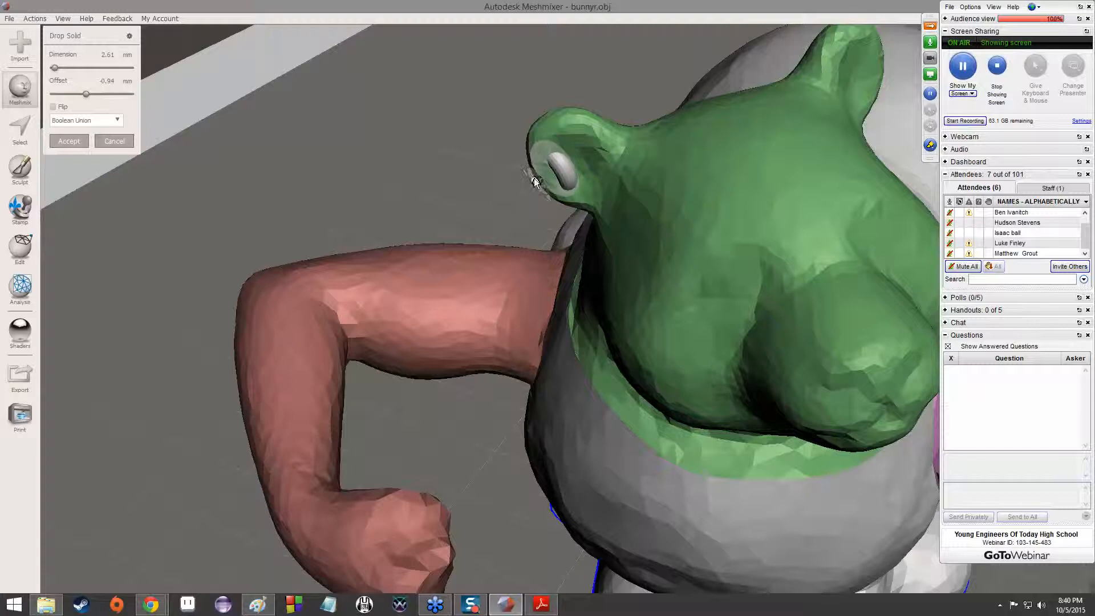
pyautogui.moveTo(526, 190); pyautogui.dragTo(630, 207, button='right')
pyautogui.moveTo(746, 204)
pyautogui.mouseDown()
pyautogui.moveTo(755, 214)
pyautogui.moveTo(738, 182)
pyautogui.moveTo(747, 143)
pyautogui.moveTo(744, 188)
pyautogui.mouseUp()
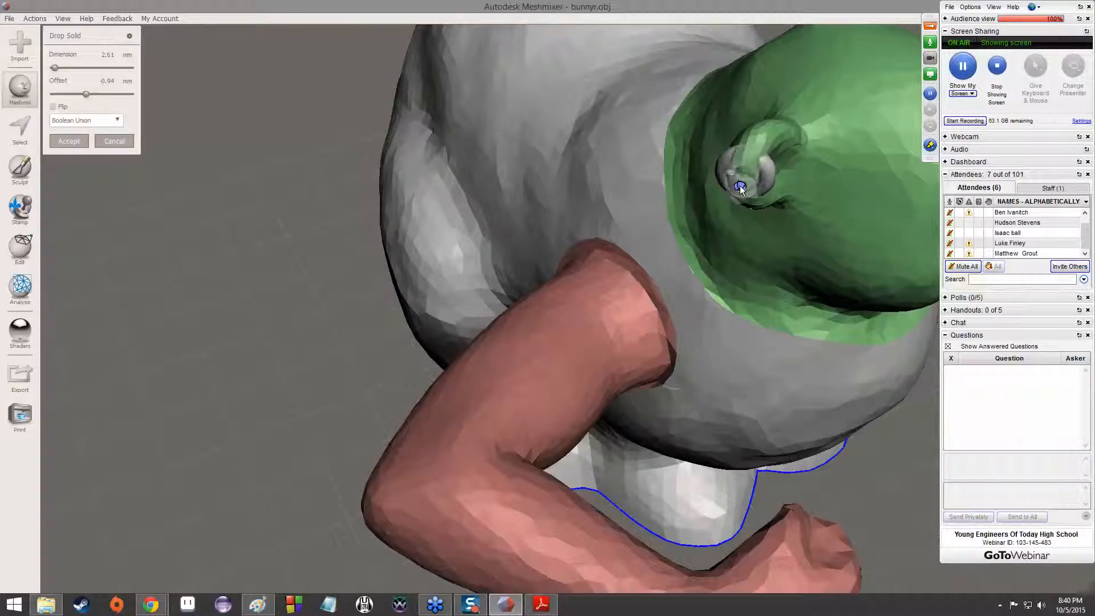
pyautogui.moveTo(740, 186); pyautogui.dragTo(741, 198)
pyautogui.moveTo(740, 213); pyautogui.dragTo(576, 194, button='right')
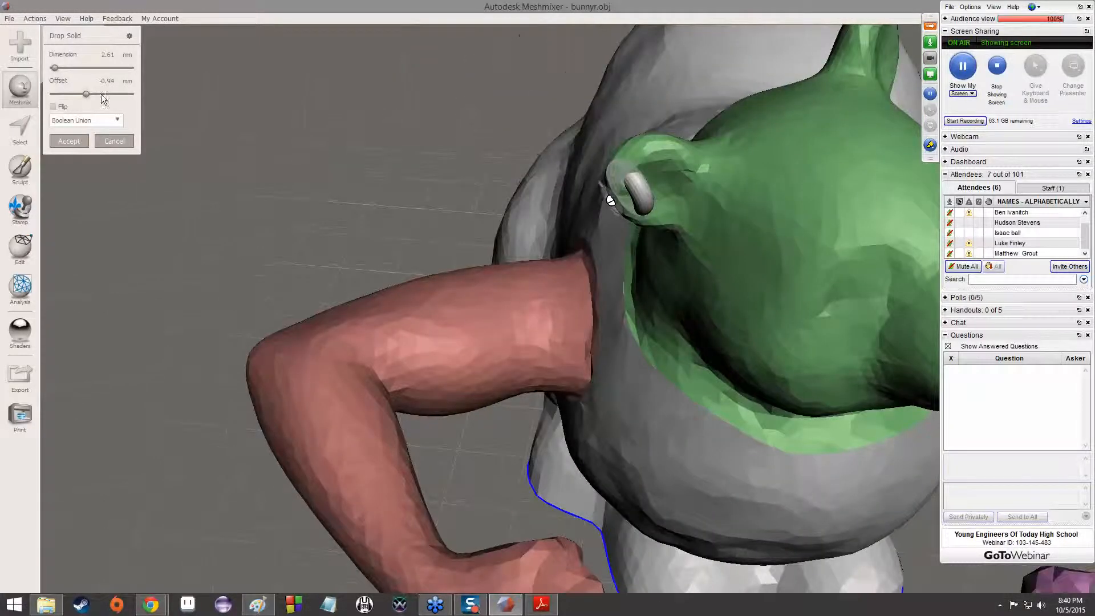
# Move the torus to the top of the ear and try offsets of 0.11, -0.75 and -4.33 mm
pyautogui.moveTo(87, 94); pyautogui.dragTo(159, 125)
pyautogui.moveTo(610, 199); pyautogui.dragTo(614, 149)
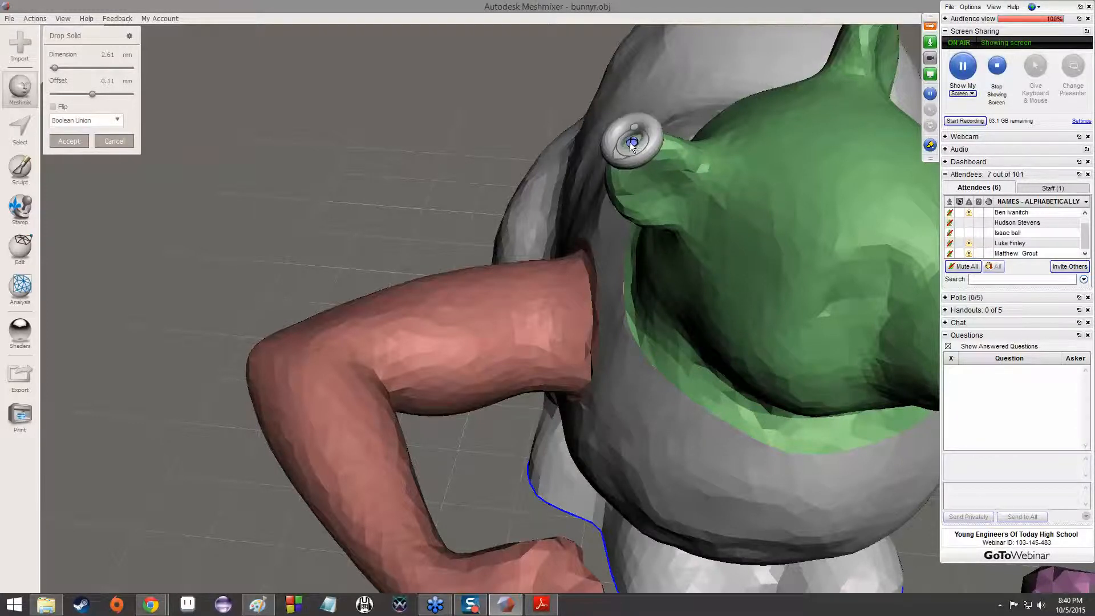
pyautogui.moveTo(92, 93)
pyautogui.mouseDown()
pyautogui.moveTo(106, 95)
pyautogui.moveTo(86, 95)
pyautogui.mouseUp()
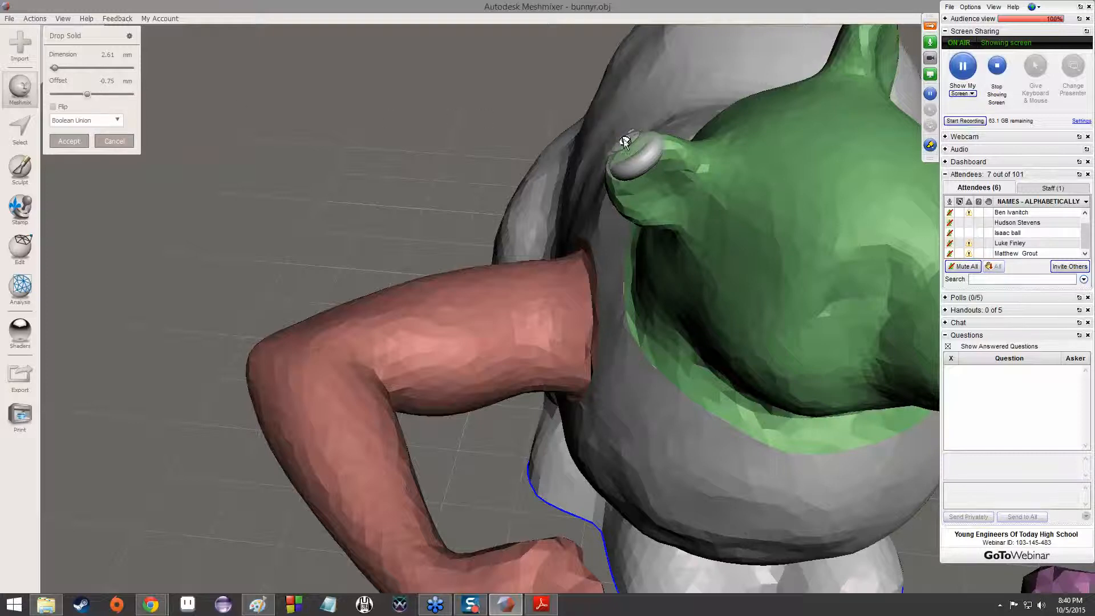
pyautogui.moveTo(621, 148)
pyautogui.mouseDown()
pyautogui.moveTo(607, 165)
pyautogui.moveTo(633, 142)
pyautogui.mouseUp()
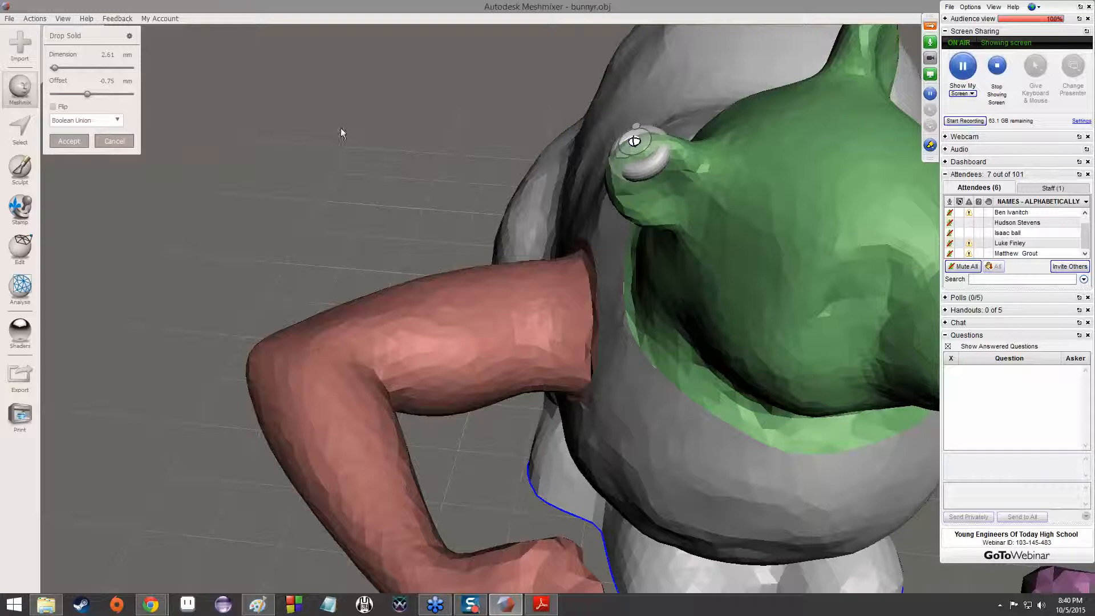
pyautogui.moveTo(91, 94); pyautogui.dragTo(66, 92)
# Reposition the torus along the ear's rim and set its dimension to 2.84 mm and its offset to -0.57 mm
pyautogui.moveTo(429, 146); pyautogui.dragTo(493, 222, button='right')
pyautogui.scroll(4, 388, 199)
pyautogui.moveTo(391, 197); pyautogui.dragTo(435, 229, button='middle')
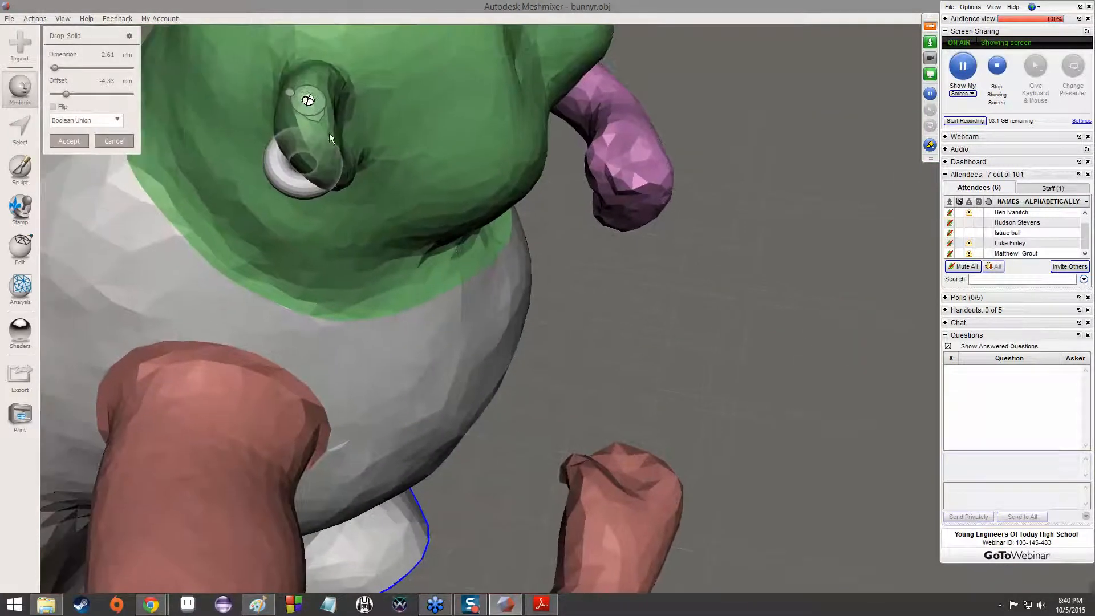
pyautogui.moveTo(307, 102)
pyautogui.mouseDown()
pyautogui.moveTo(289, 105)
pyautogui.moveTo(300, 106)
pyautogui.moveTo(299, 88)
pyautogui.moveTo(301, 119)
pyautogui.mouseUp()
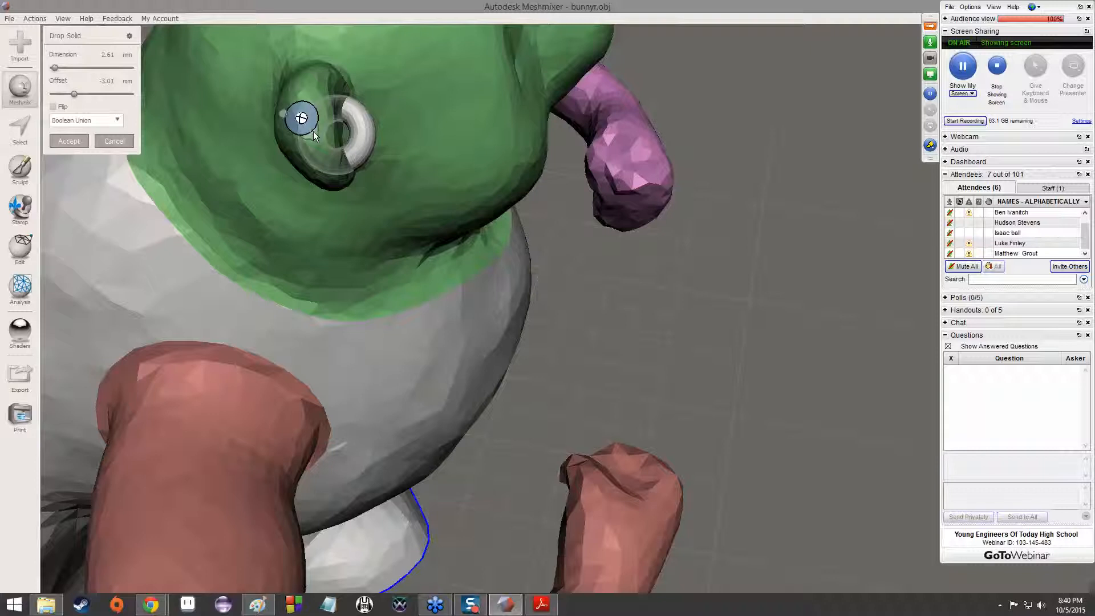
pyautogui.moveTo(74, 94)
pyautogui.mouseDown()
pyautogui.moveTo(100, 100)
pyautogui.moveTo(89, 100)
pyautogui.mouseUp()
pyautogui.moveTo(423, 239); pyautogui.dragTo(298, 142, button='right')
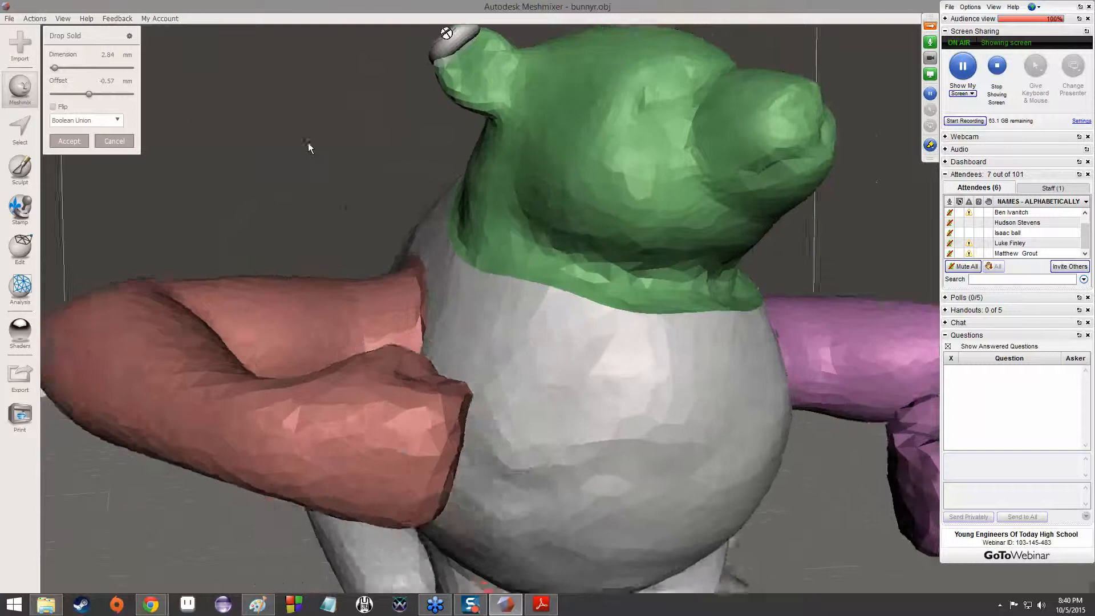
# Move the torus to the lower outer edge of the ear and set its offset to -1.5 mm
pyautogui.scroll(2, 447, 205)
pyautogui.scroll(-2, 447, 206)
pyautogui.moveTo(348, 196); pyautogui.dragTo(303, 183, button='right')
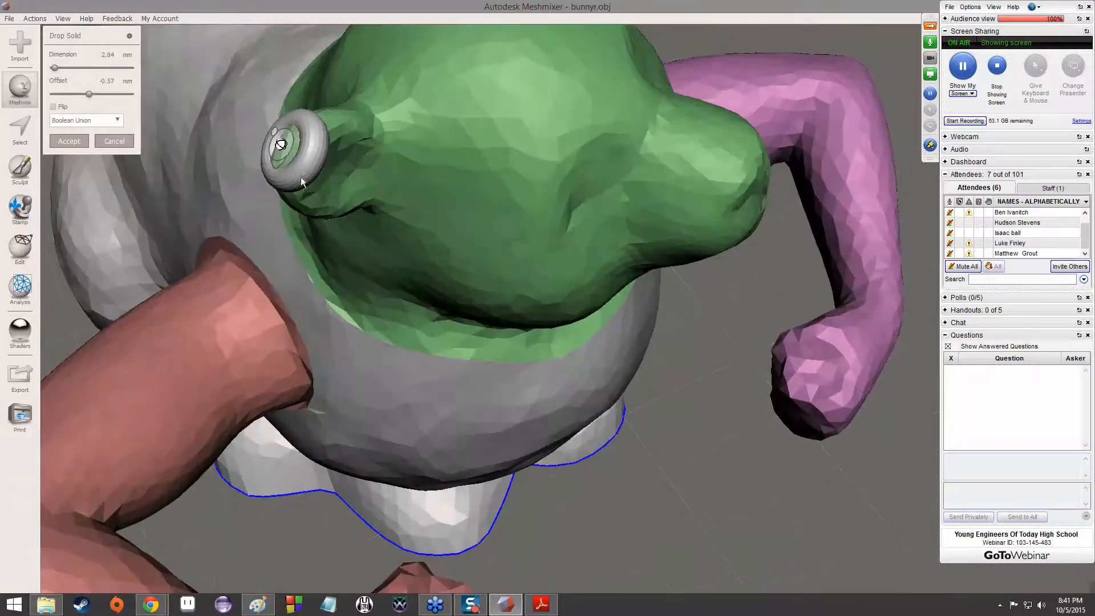
pyautogui.moveTo(281, 145); pyautogui.dragTo(285, 194)
pyautogui.moveTo(89, 94); pyautogui.dragTo(83, 95)
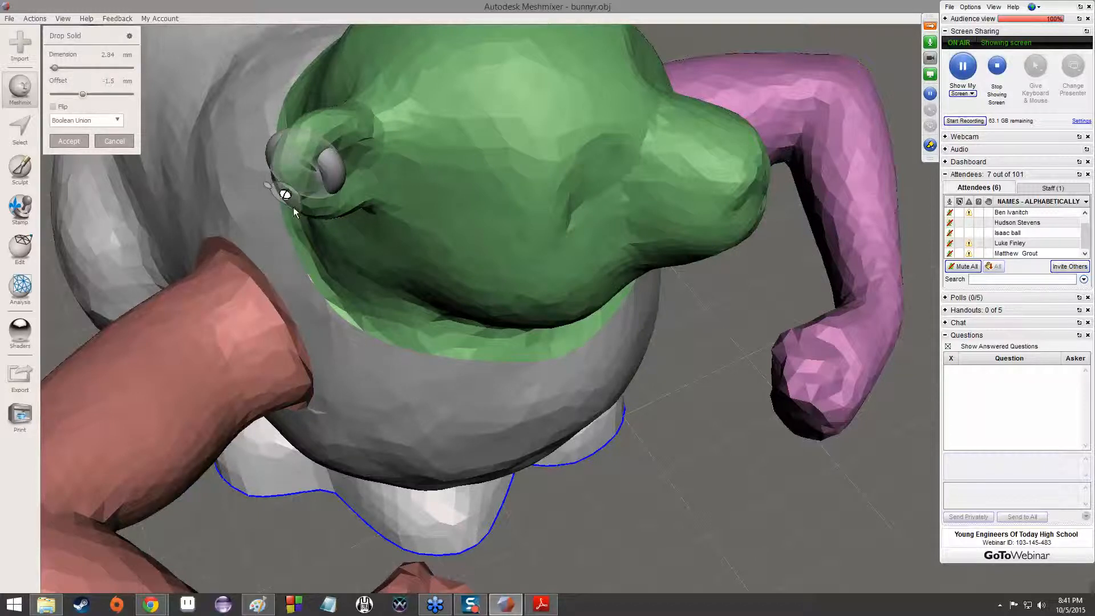
# Enlarge the torus to about 4.52 mm and set its offset to -2.73 mm so it wraps around the ear
pyautogui.moveTo(299, 210); pyautogui.dragTo(320, 247)
pyautogui.moveTo(83, 94)
pyautogui.mouseDown()
pyautogui.moveTo(92, 98)
pyautogui.moveTo(72, 108)
pyautogui.mouseUp()
pyautogui.moveTo(431, 221); pyautogui.dragTo(132, 119, button='right')
pyautogui.moveTo(78, 95); pyautogui.dragTo(76, 95)
pyautogui.moveTo(328, 162); pyautogui.dragTo(379, 184, button='right')
pyautogui.moveTo(378, 184); pyautogui.dragTo(430, 241, button='middle')
pyautogui.moveTo(430, 240); pyautogui.dragTo(582, 347, button='right')
pyautogui.moveTo(592, 361); pyautogui.dragTo(589, 344)
pyautogui.moveTo(645, 367); pyautogui.dragTo(633, 328, button='right')
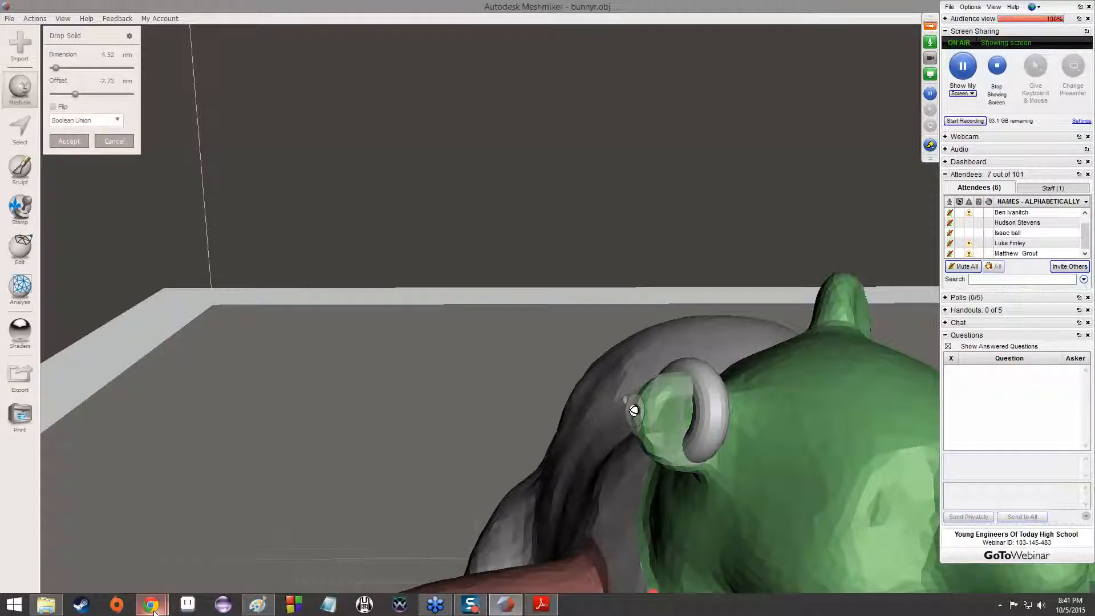
# Switch to Chrome and show the beginning of the Wikipedia article on Constructive solid geometry
pyautogui.moveTo(150, 604)
pyautogui.click(165, 570)
pyautogui.click(73, 7)
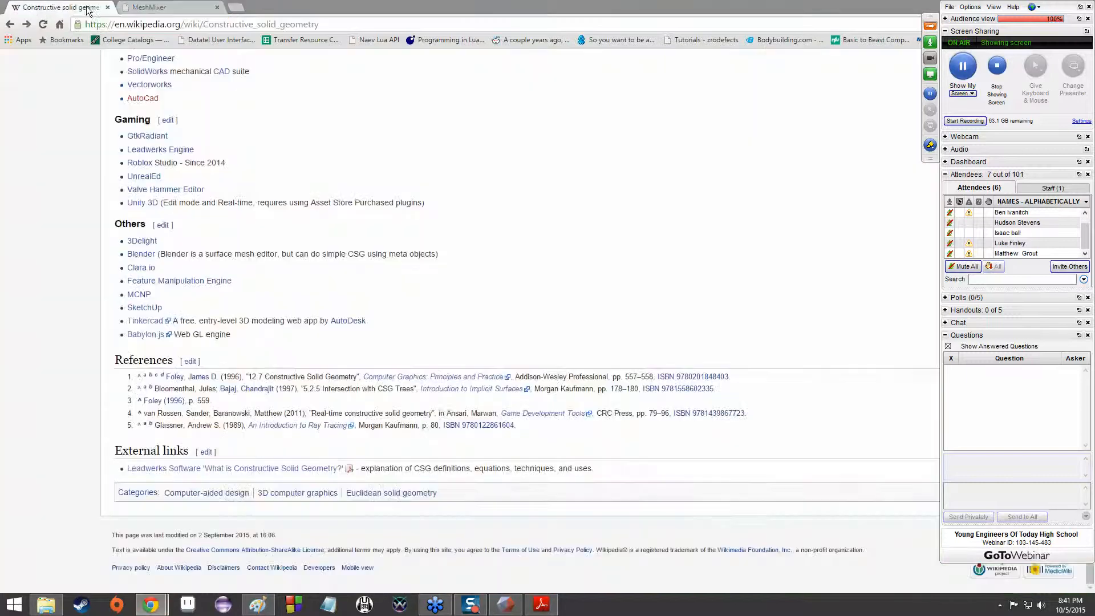
pyautogui.scroll(20, 423, 246)
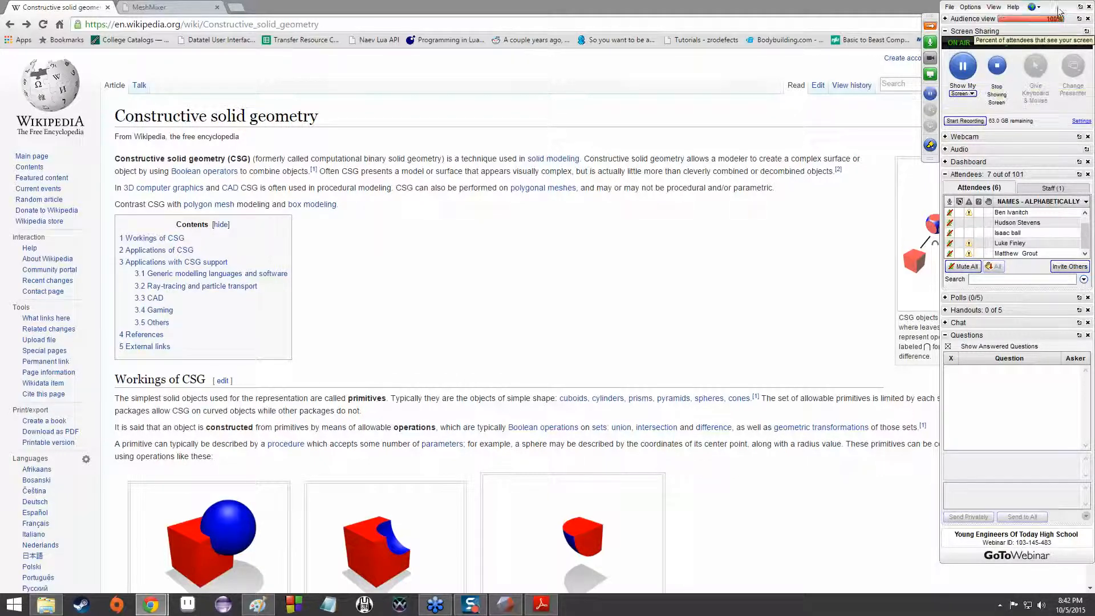
# Move the webinar control panel aside to view the article's CSG tree figure, and return the panel to the screen edge
pyautogui.moveTo(1056, 7); pyautogui.dragTo(827, 28)
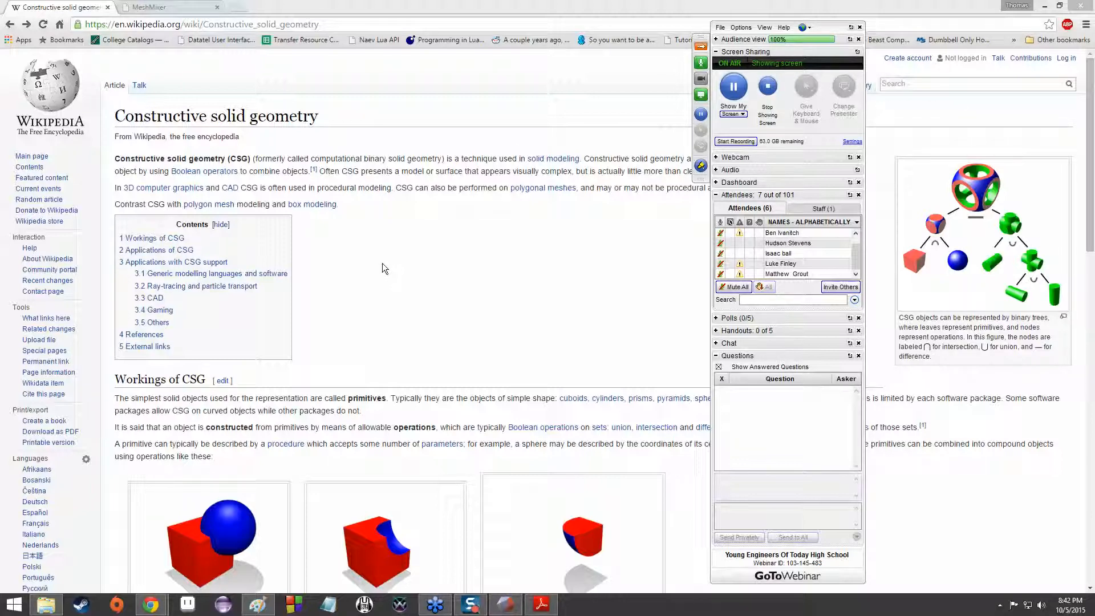
pyautogui.moveTo(839, 23); pyautogui.dragTo(1068, 3)
pyautogui.click(550, 270)
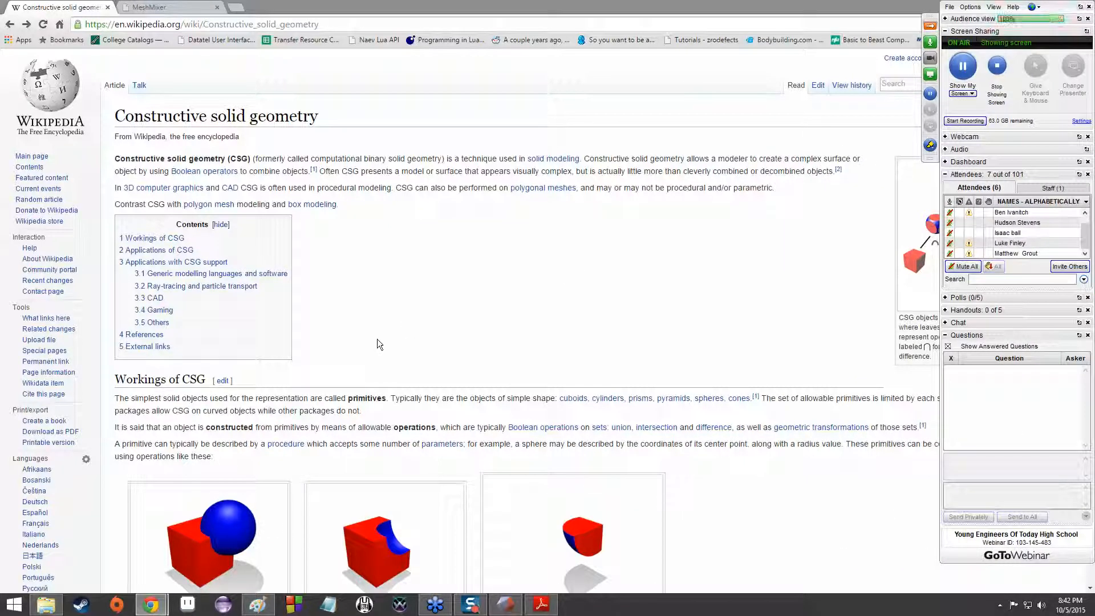
# Enlarge the Union example from Workings of CSG and compare it with the Difference example, ending on Union
pyautogui.scroll(-2, 390, 335)
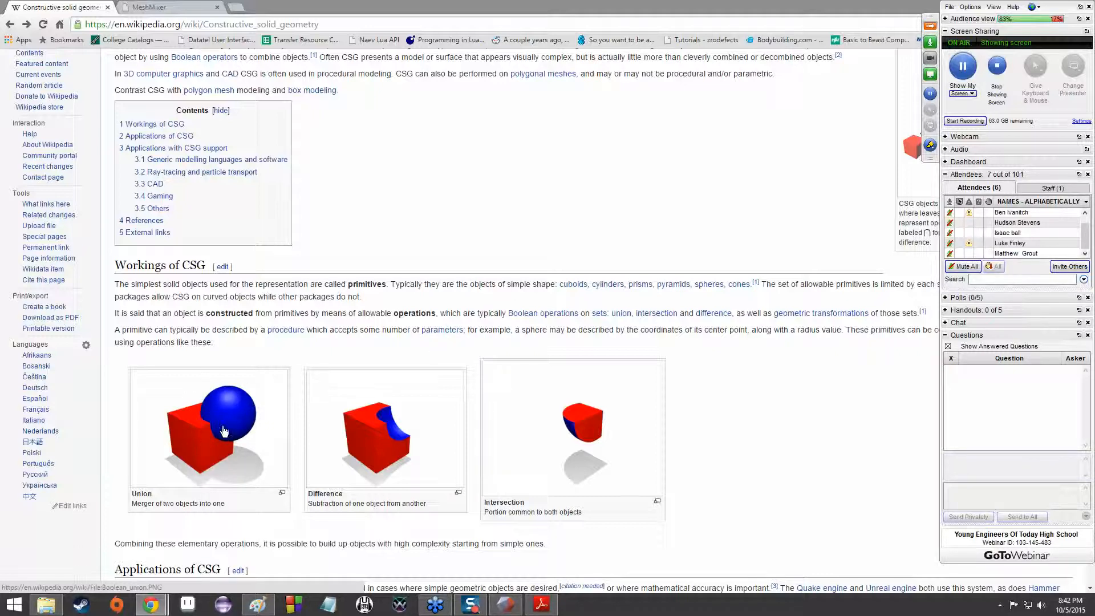
pyautogui.scroll(2, 353, 340)
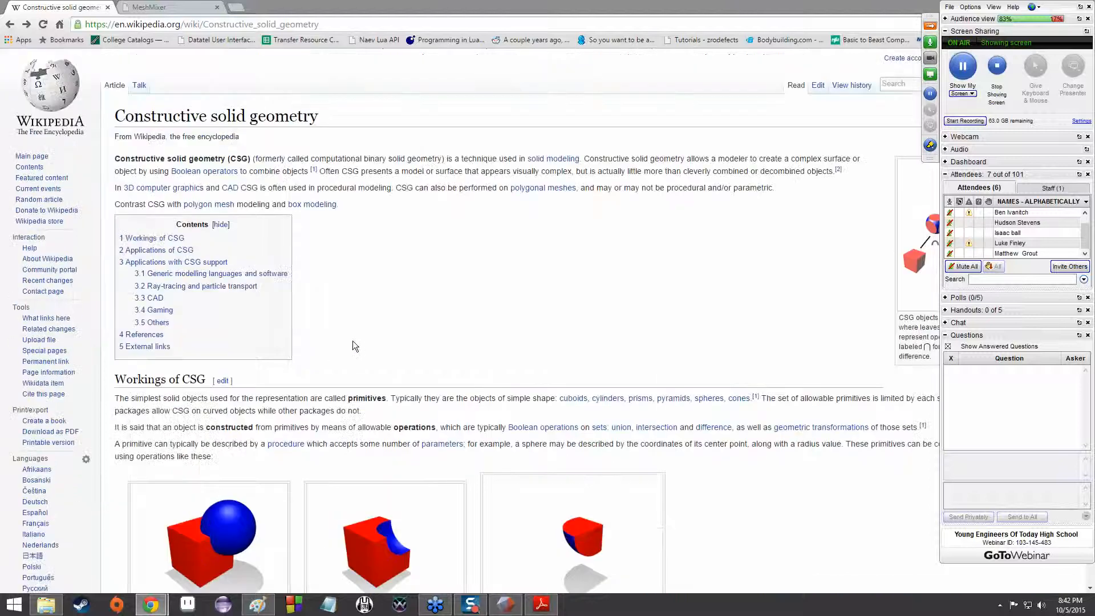
pyautogui.scroll(-2, 356, 336)
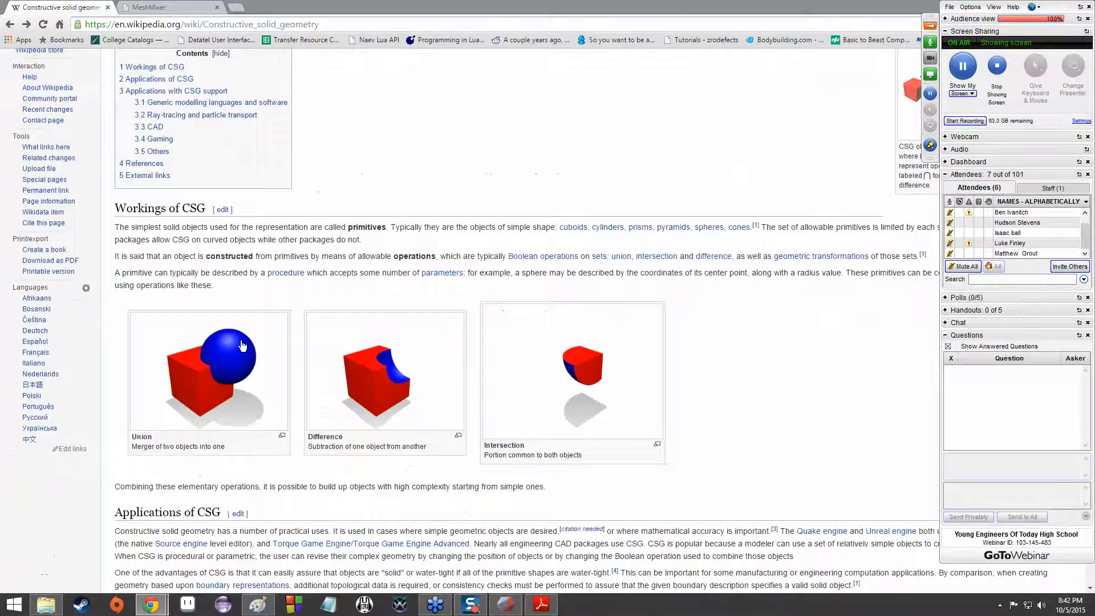
pyautogui.click(220, 380)
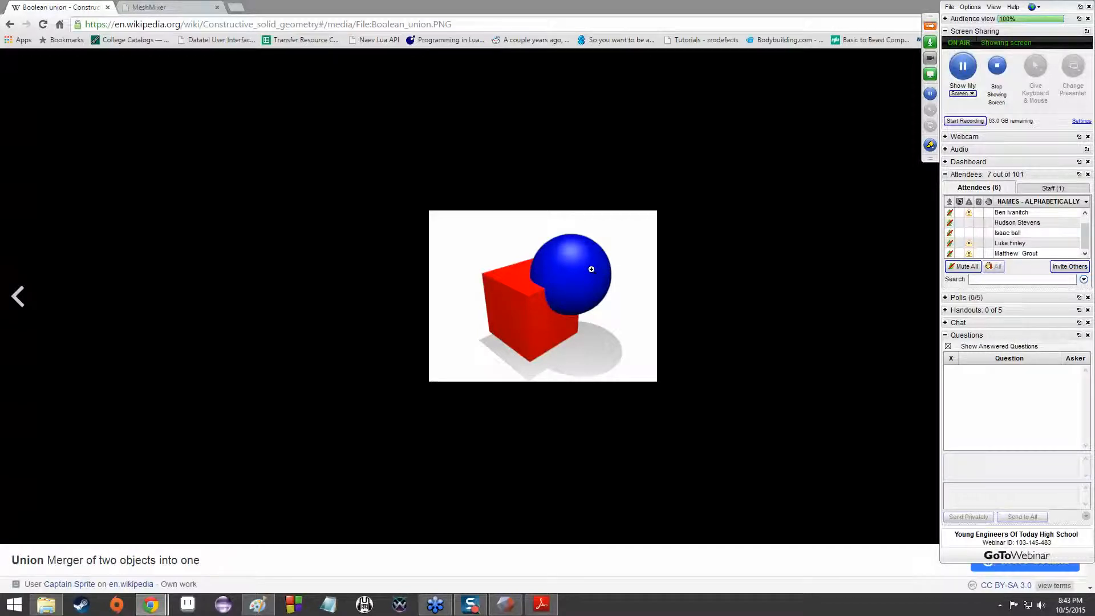
pyautogui.press('Right')
pyautogui.press('Right')
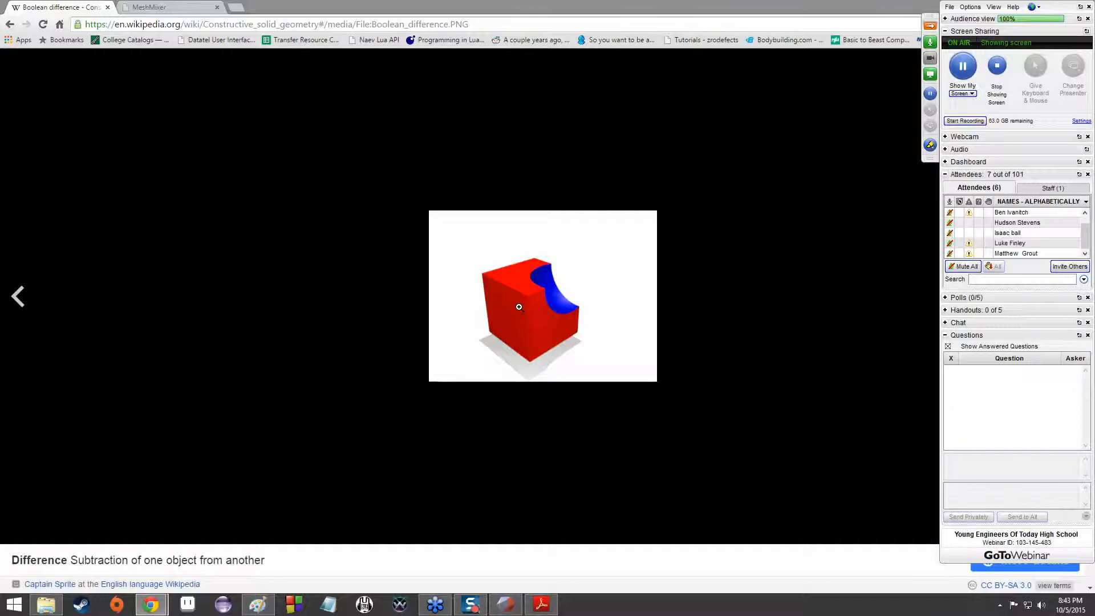
pyautogui.press('Left')
pyautogui.press('Left')
pyautogui.press('Right')
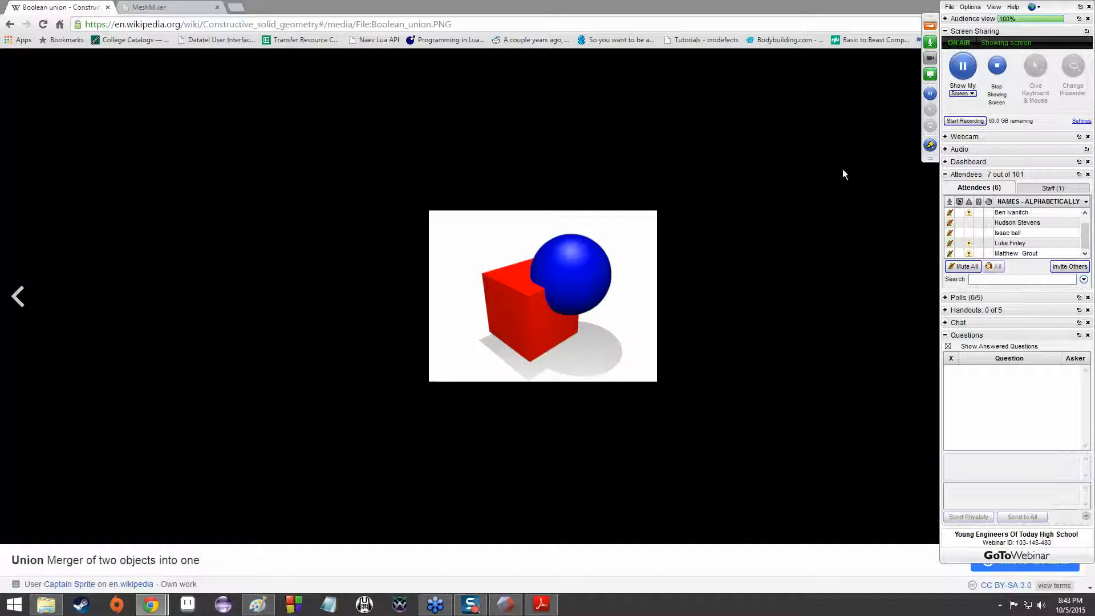
# Outline the overlap between cube and sphere on the Union image with the webinar drawing pen
pyautogui.click(929, 145)
pyautogui.click(965, 169)
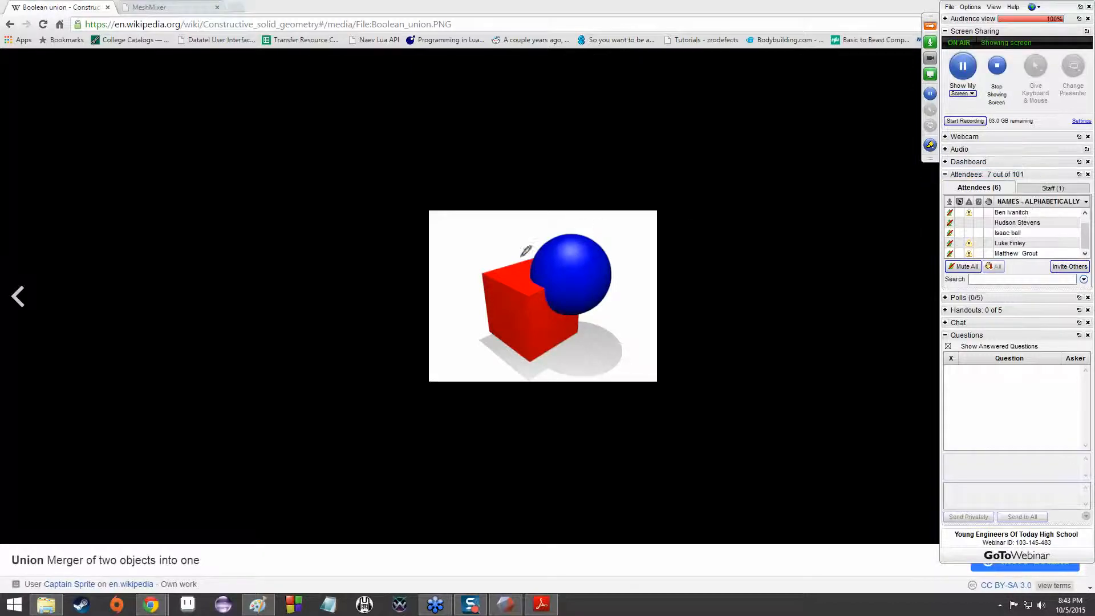
pyautogui.moveTo(557, 255)
pyautogui.mouseDown()
pyautogui.moveTo(531, 276)
pyautogui.moveTo(553, 279)
pyautogui.moveTo(552, 298)
pyautogui.moveTo(582, 311)
pyautogui.moveTo(570, 271)
pyautogui.mouseUp()
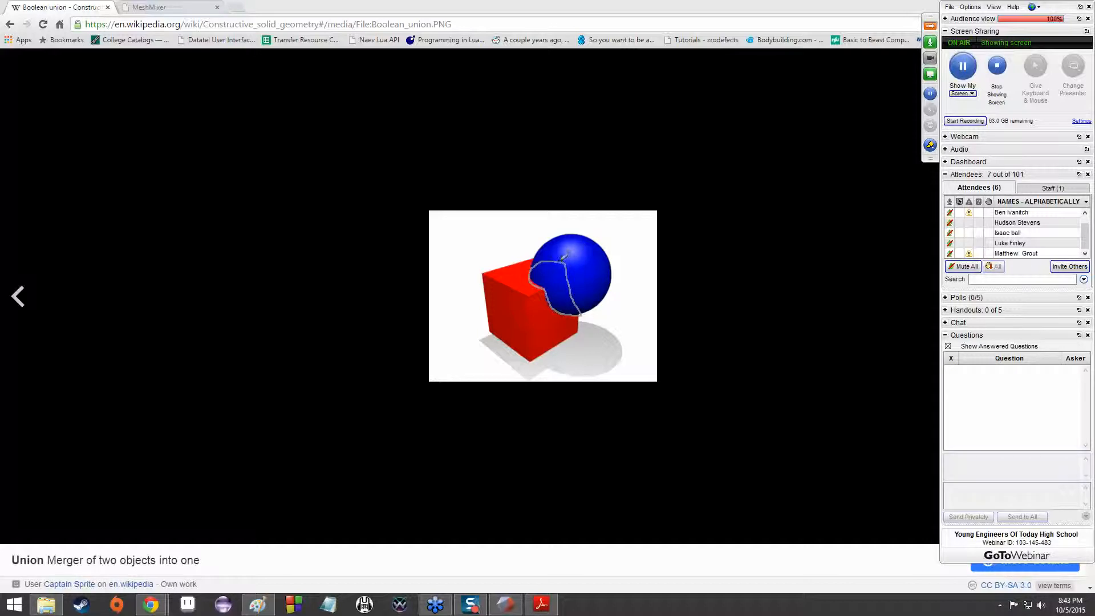
pyautogui.moveTo(569, 259); pyautogui.dragTo(547, 288)
pyautogui.moveTo(540, 290)
pyautogui.mouseDown()
pyautogui.moveTo(559, 308)
pyautogui.moveTo(588, 311)
pyautogui.mouseUp()
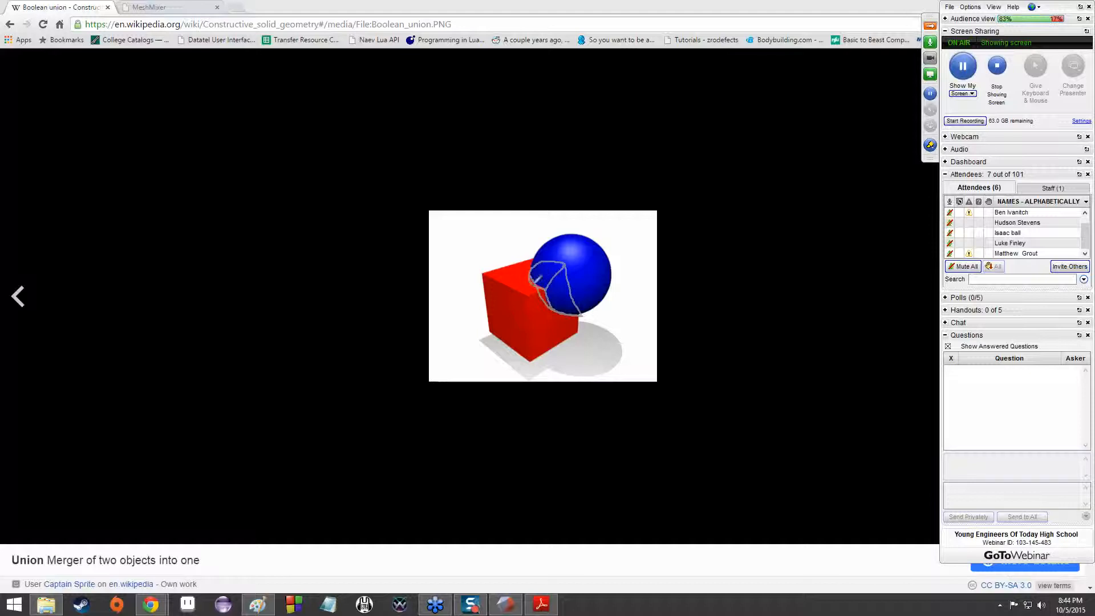
pyautogui.moveTo(541, 288)
pyautogui.mouseDown()
pyautogui.moveTo(571, 268)
pyautogui.moveTo(534, 259)
pyautogui.mouseUp()
# Erase the first outline and redraw the cube corner hidden inside the sphere on the Union image with the webinar pen
pyautogui.click(927, 151)
pyautogui.click(941, 163)
pyautogui.click(931, 148)
pyautogui.click(961, 218)
pyautogui.click(929, 146)
pyautogui.click(946, 172)
pyautogui.moveTo(542, 288)
pyautogui.mouseDown()
pyautogui.moveTo(580, 268)
pyautogui.moveTo(573, 278)
pyautogui.moveTo(552, 251)
pyautogui.mouseUp()
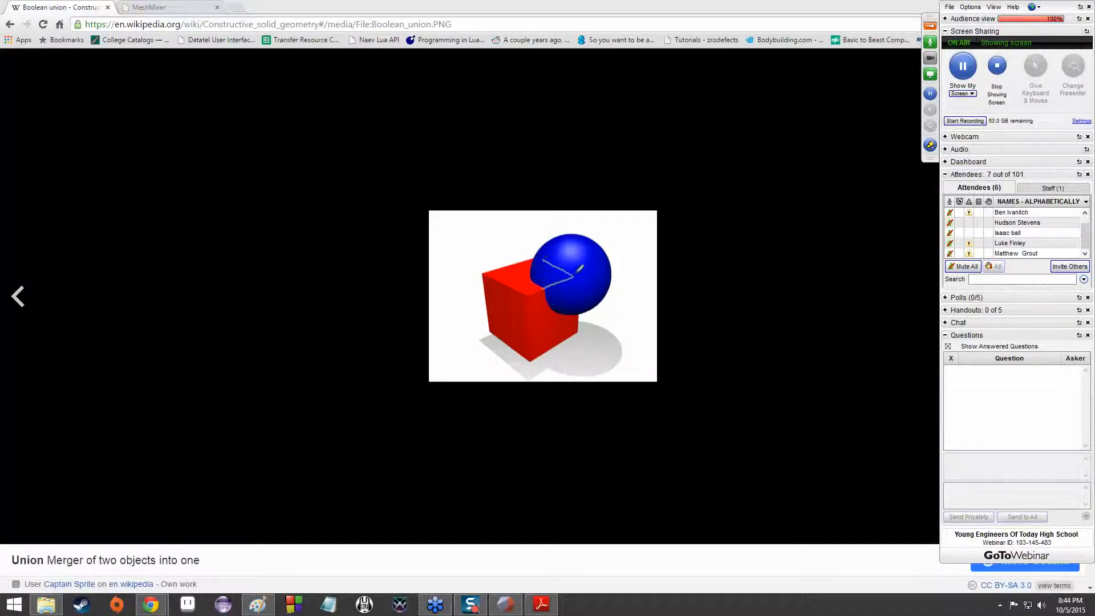
pyautogui.moveTo(576, 281)
pyautogui.mouseDown()
pyautogui.moveTo(576, 312)
pyautogui.moveTo(548, 301)
pyautogui.moveTo(564, 312)
pyautogui.moveTo(576, 312)
pyautogui.moveTo(529, 274)
pyautogui.moveTo(539, 255)
pyautogui.mouseUp()
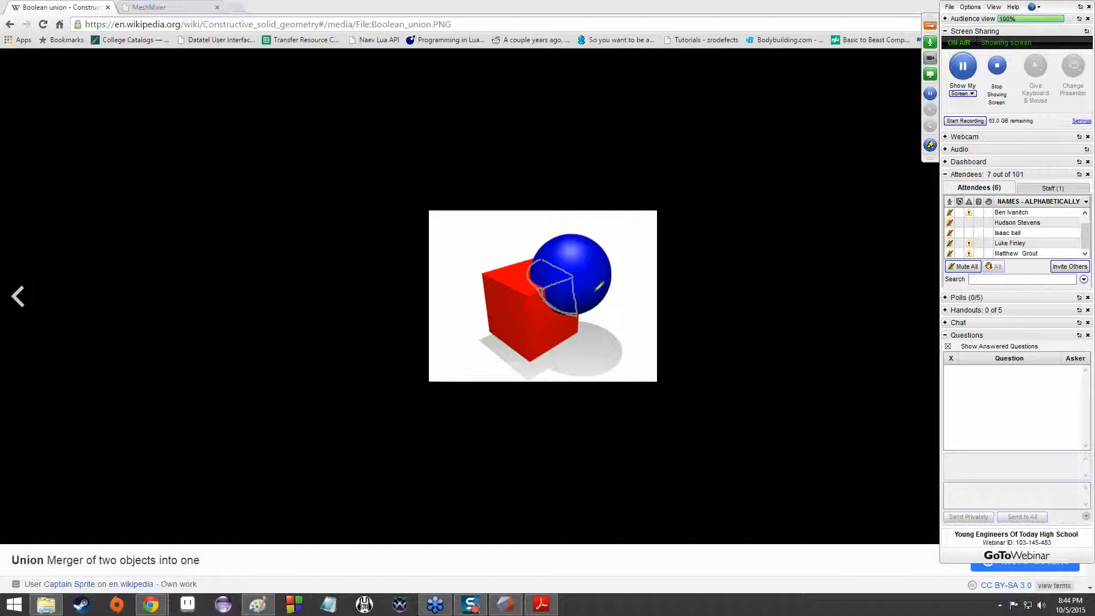
# Return the webinar drawing tools to normal non-drawing mode and erase all drawings from the Union image
pyautogui.click(931, 147)
pyautogui.click(945, 163)
pyautogui.click(930, 146)
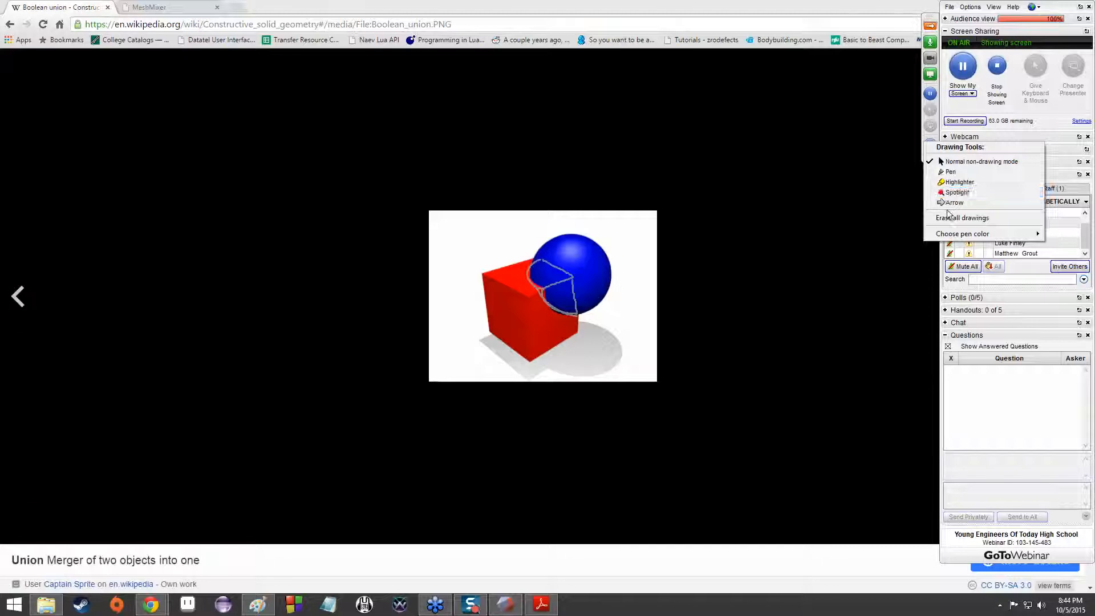
pyautogui.click(929, 217)
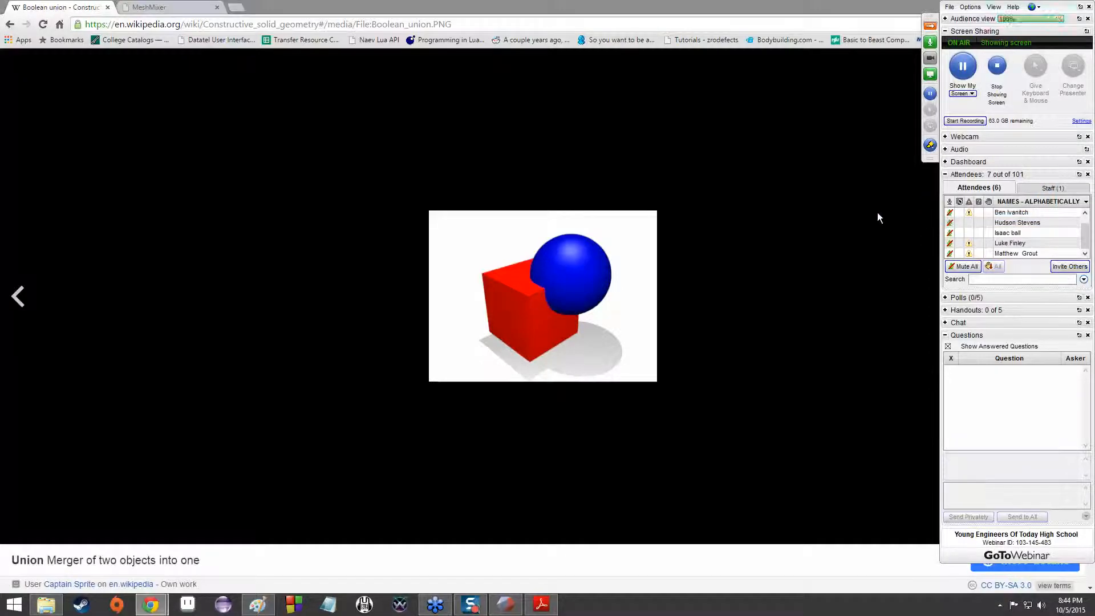
# View the Intersection example of cube and sphere, and enlarge the article's CSG tree figure
pyautogui.press('Right')
pyautogui.press('Right')
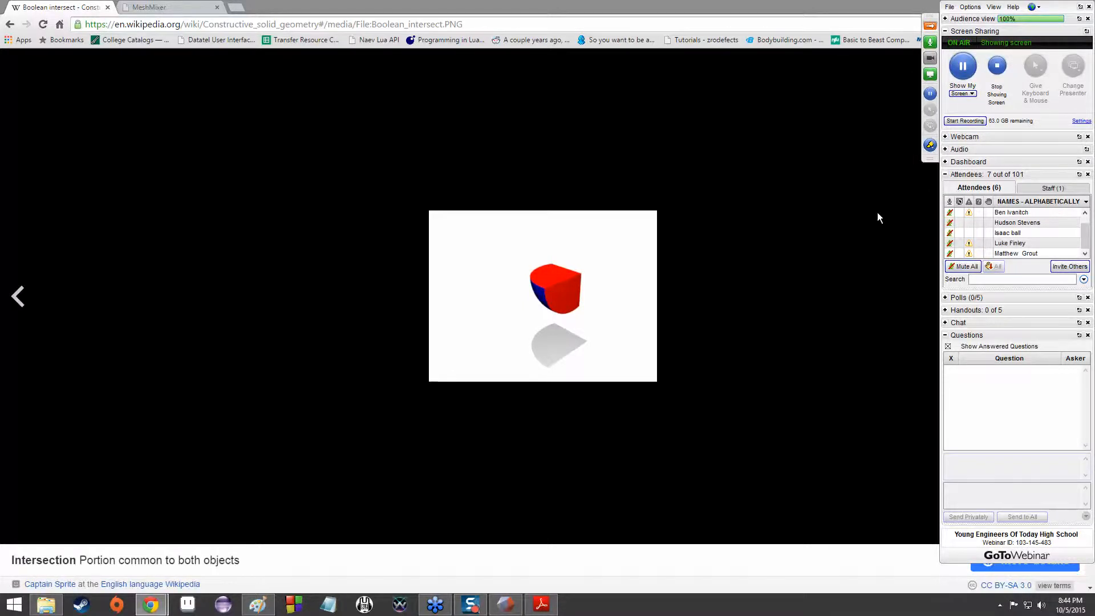
pyautogui.press('Escape')
pyautogui.click(905, 125)
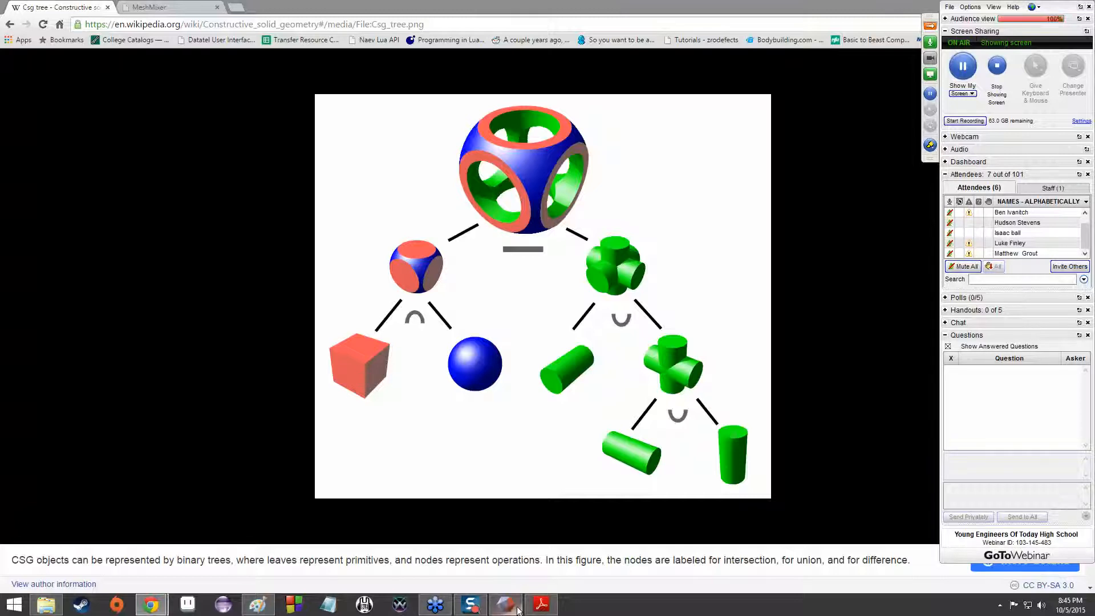
# Switch to Meshmixer to show the Boolean options for the solid ring on the ear, and return to the CSG tree figure
pyautogui.moveTo(518, 610)
pyautogui.click(510, 557)
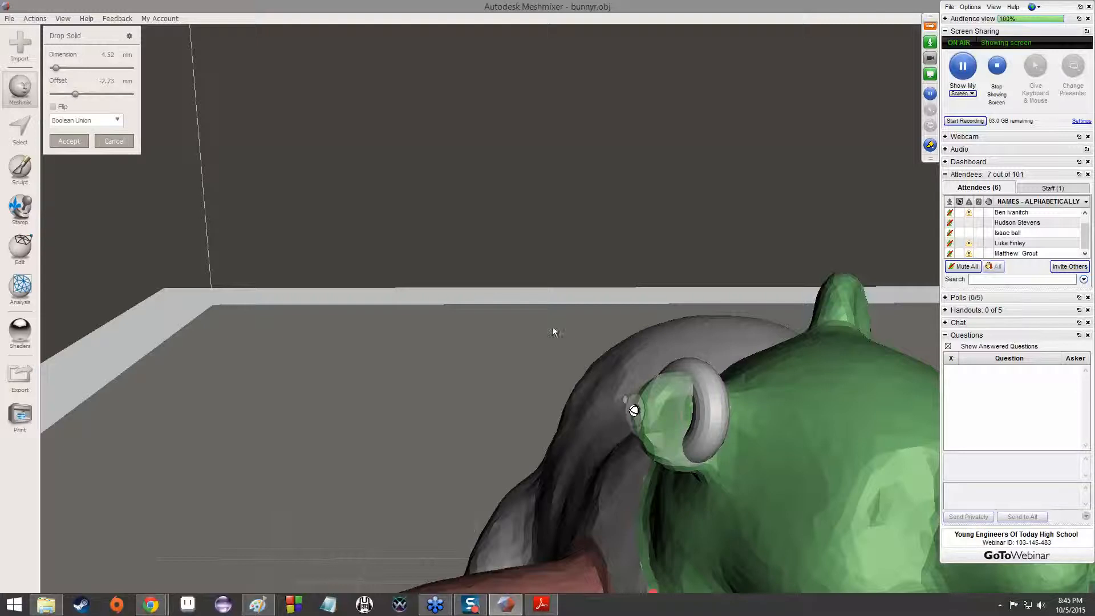
pyautogui.click(73, 122)
pyautogui.click(73, 122)
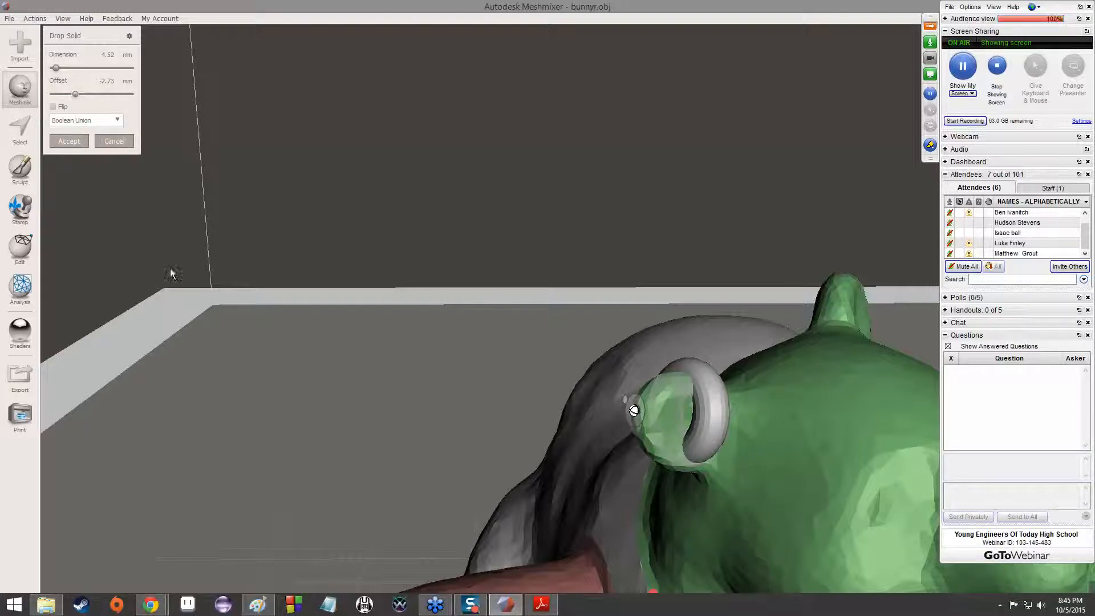
pyautogui.click(237, 536)
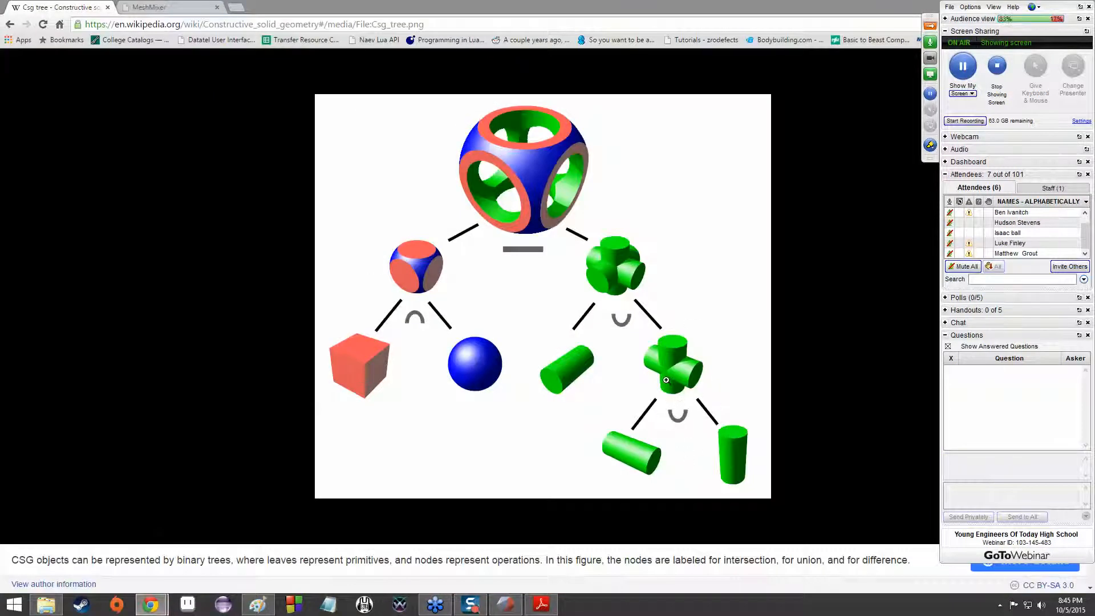
# Switch back to Meshmixer and accept the solid ring on the ear with Boolean Union
pyautogui.hotkey('alt', 'Tab')
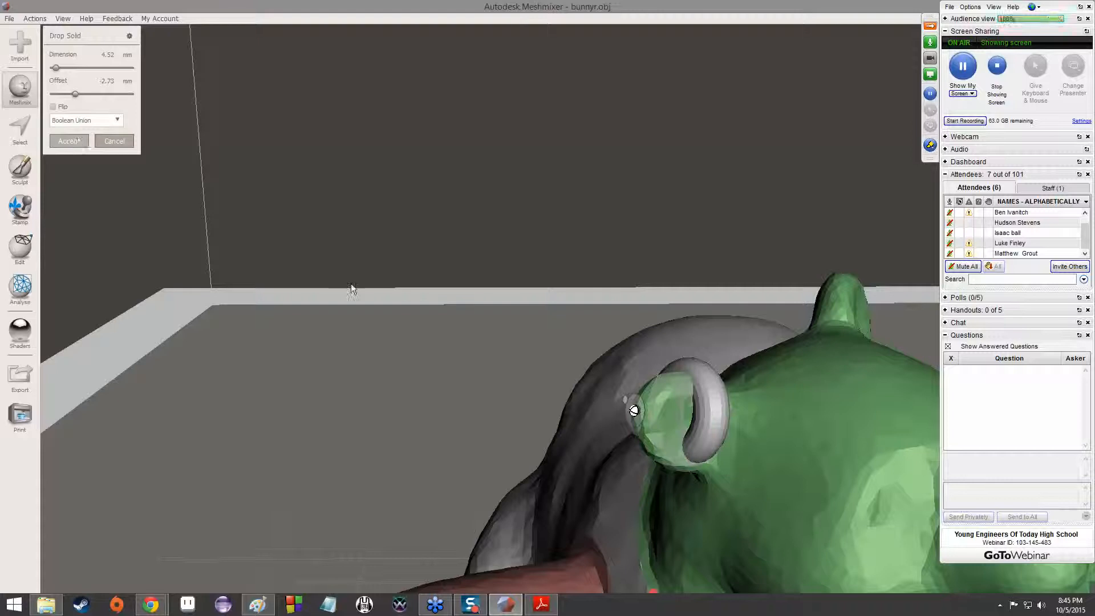
pyautogui.moveTo(485, 327); pyautogui.dragTo(430, 288, button='middle')
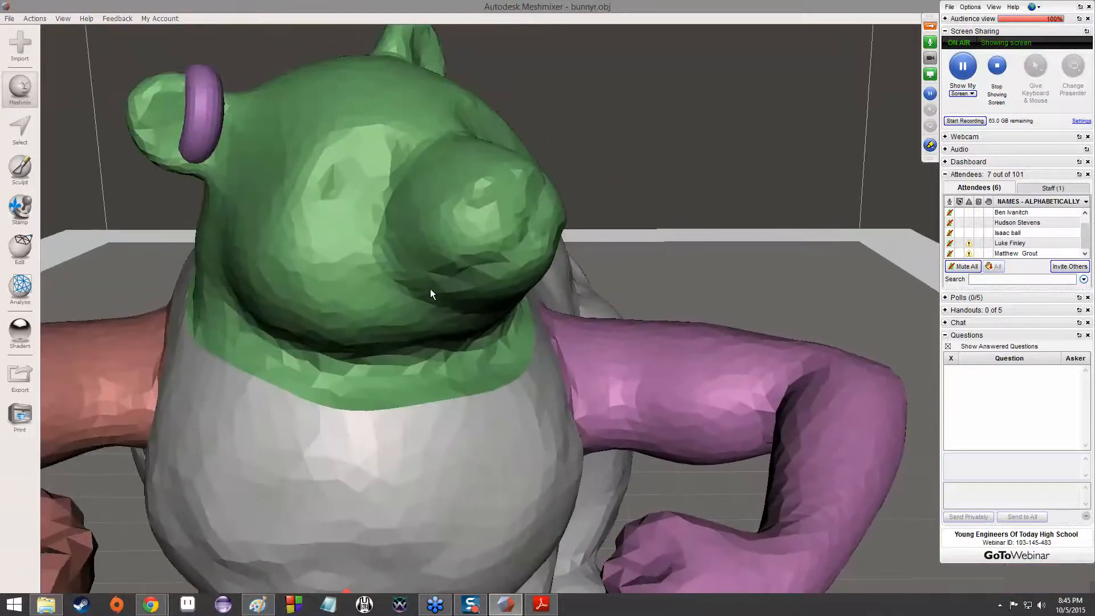
pyautogui.scroll(-10, 430, 288)
pyautogui.moveTo(430, 288)
pyautogui.mouseDown(button='right')
pyautogui.moveTo(646, 317)
pyautogui.moveTo(482, 317)
pyautogui.moveTo(570, 325)
pyautogui.moveTo(395, 310)
pyautogui.moveTo(426, 306)
pyautogui.moveTo(289, 318)
pyautogui.moveTo(484, 306)
pyautogui.moveTo(350, 318)
pyautogui.moveTo(659, 313)
pyautogui.moveTo(395, 302)
pyautogui.moveTo(474, 289)
pyautogui.moveTo(334, 257)
pyautogui.mouseUp(button='right')
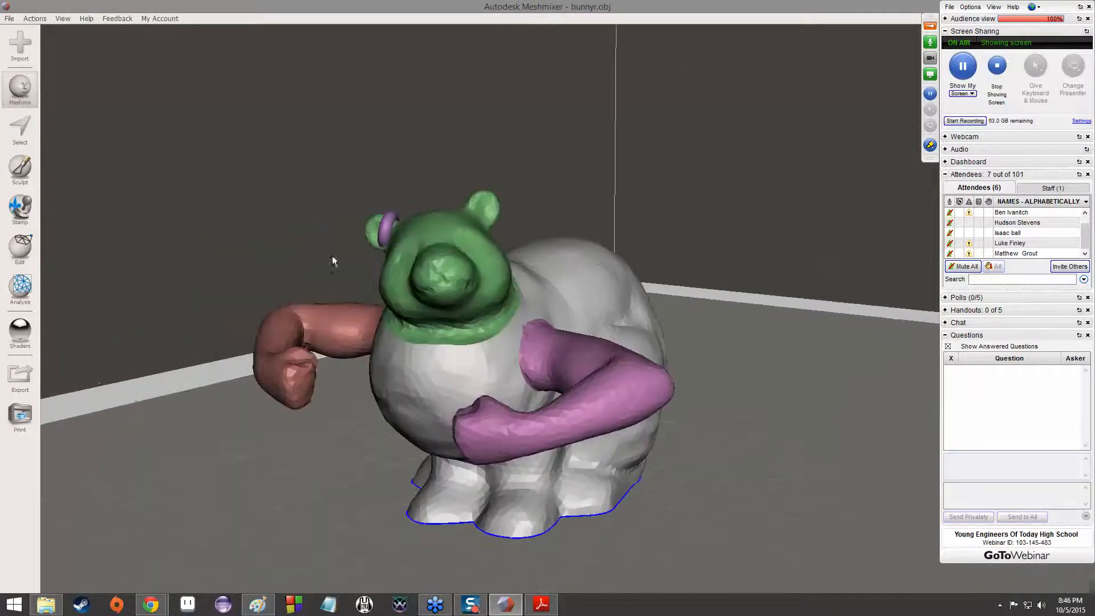
# Start sculpting with the ShrinkSmooth brush and set its strength to 100 and size to 24
pyautogui.click(21, 171)
pyautogui.moveTo(91, 67)
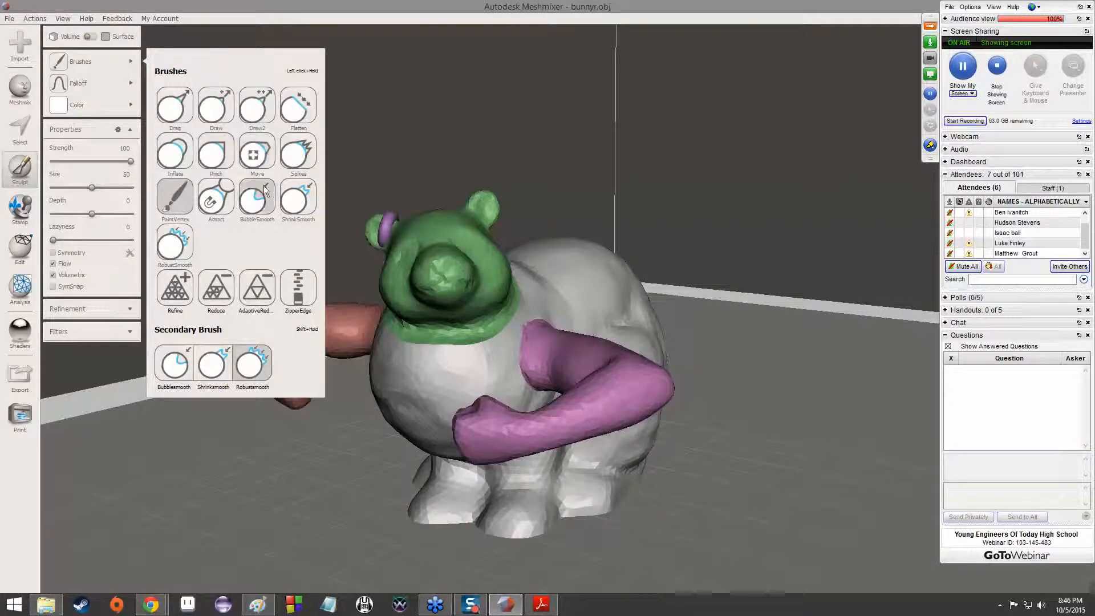
pyautogui.click(296, 199)
pyautogui.moveTo(672, 231)
pyautogui.mouseDown(button='right')
pyautogui.moveTo(641, 323)
pyautogui.moveTo(479, 336)
pyautogui.mouseUp(button='right')
pyautogui.scroll(3, 443, 316)
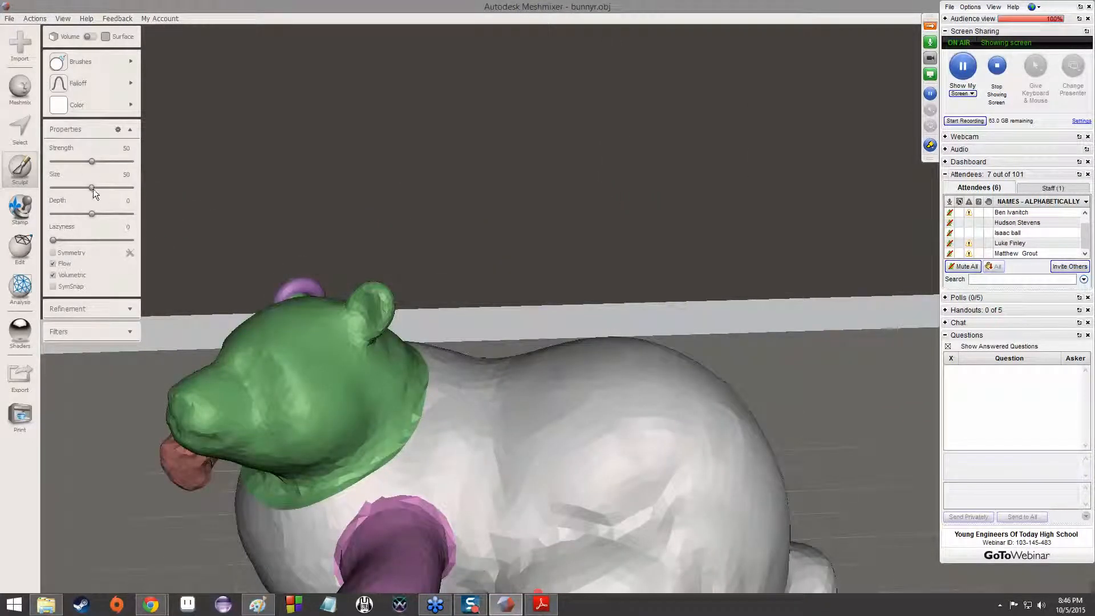
pyautogui.moveTo(92, 191); pyautogui.dragTo(148, 156)
# Raise a small bump on the bunny's rear body with the Inflate brush at strength 50 and size 24
pyautogui.moveTo(89, 76)
pyautogui.moveTo(100, 68)
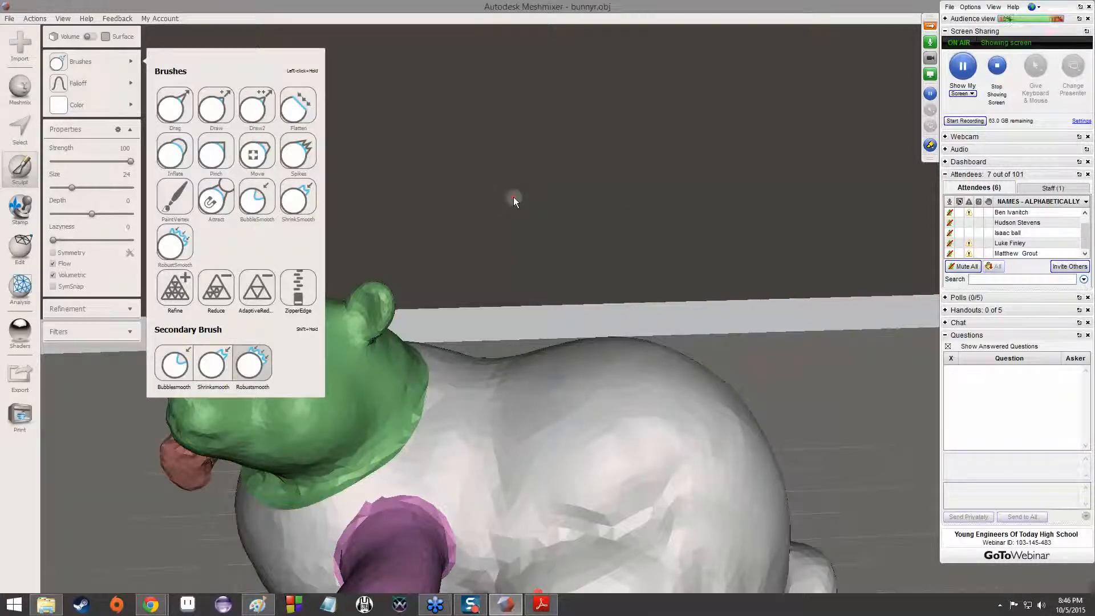
pyautogui.click(160, 159)
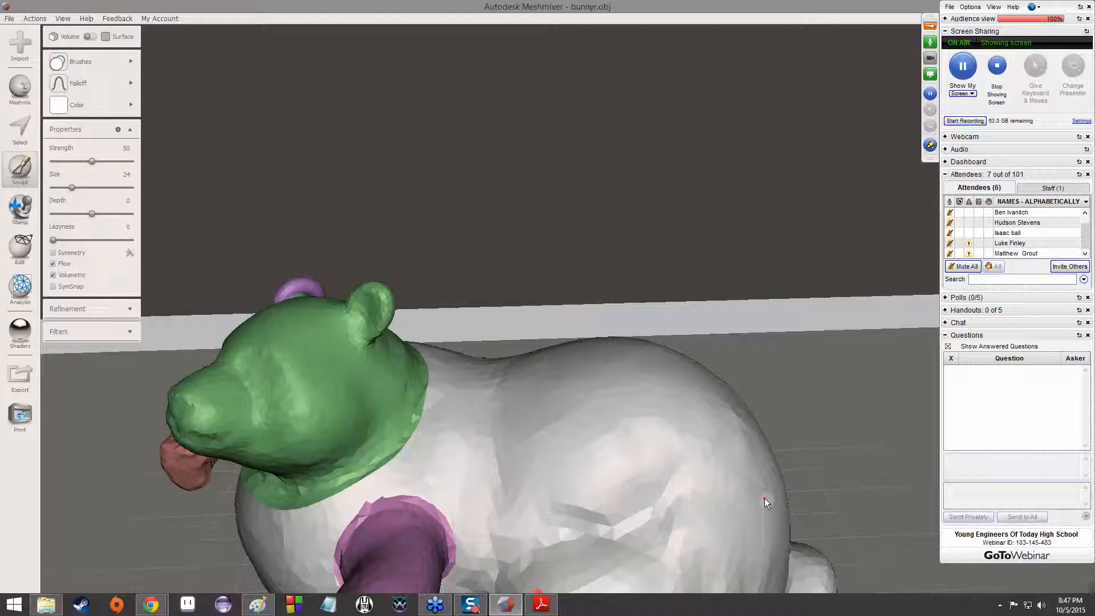
pyautogui.moveTo(832, 480); pyautogui.dragTo(791, 486, button='right')
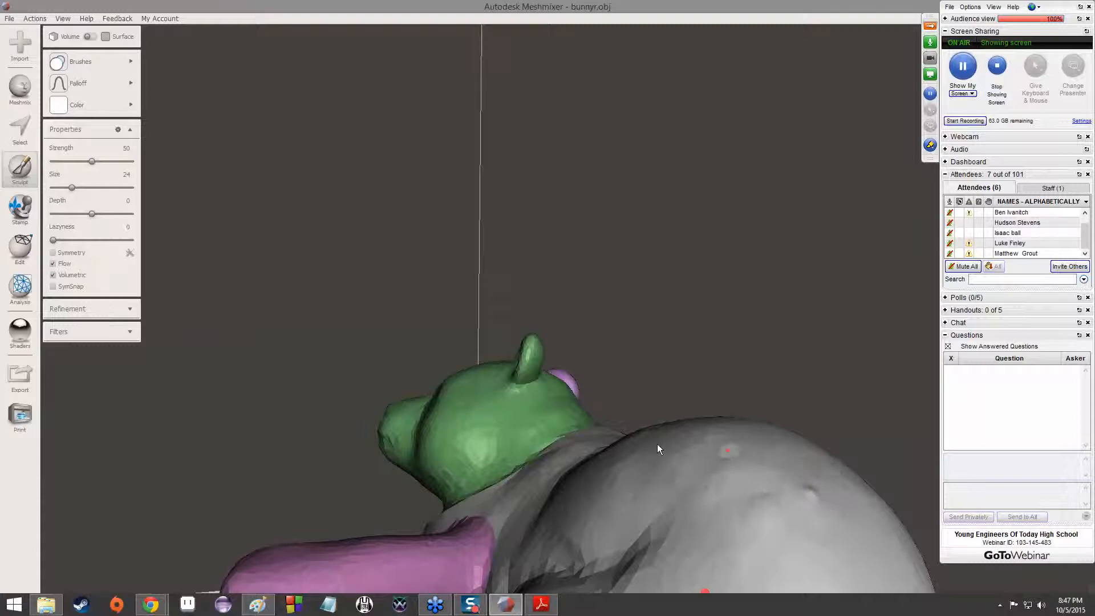
pyautogui.moveTo(656, 444); pyautogui.dragTo(576, 483, button='right')
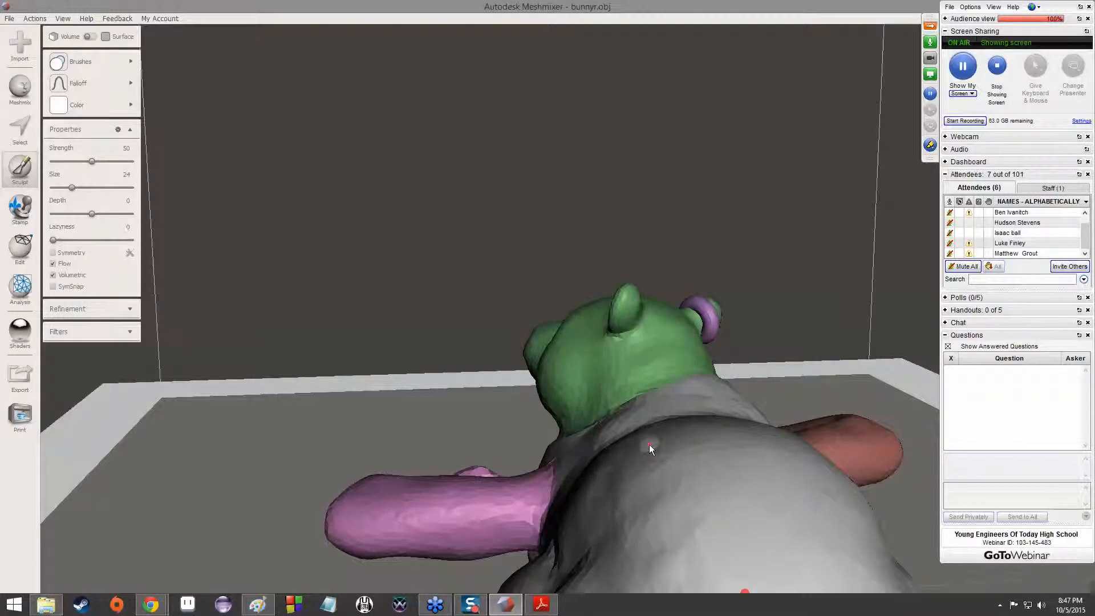
# Shrink and deform the ear without the ring using the ShrinkSmooth brush at strength 100 and size 24
pyautogui.click(89, 63)
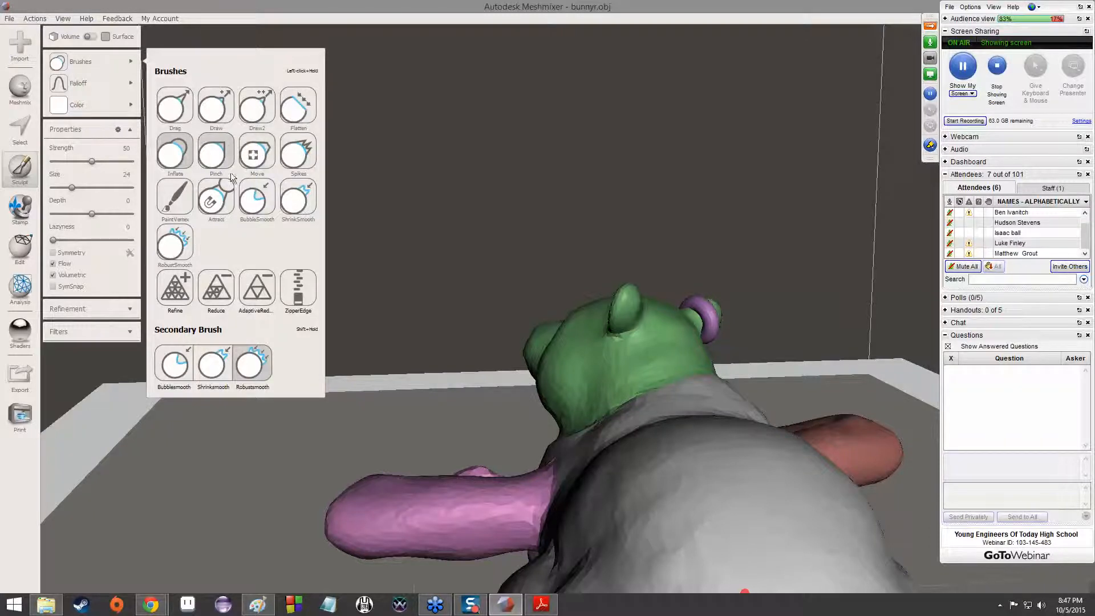
pyautogui.click(298, 200)
pyautogui.scroll(5, 628, 301)
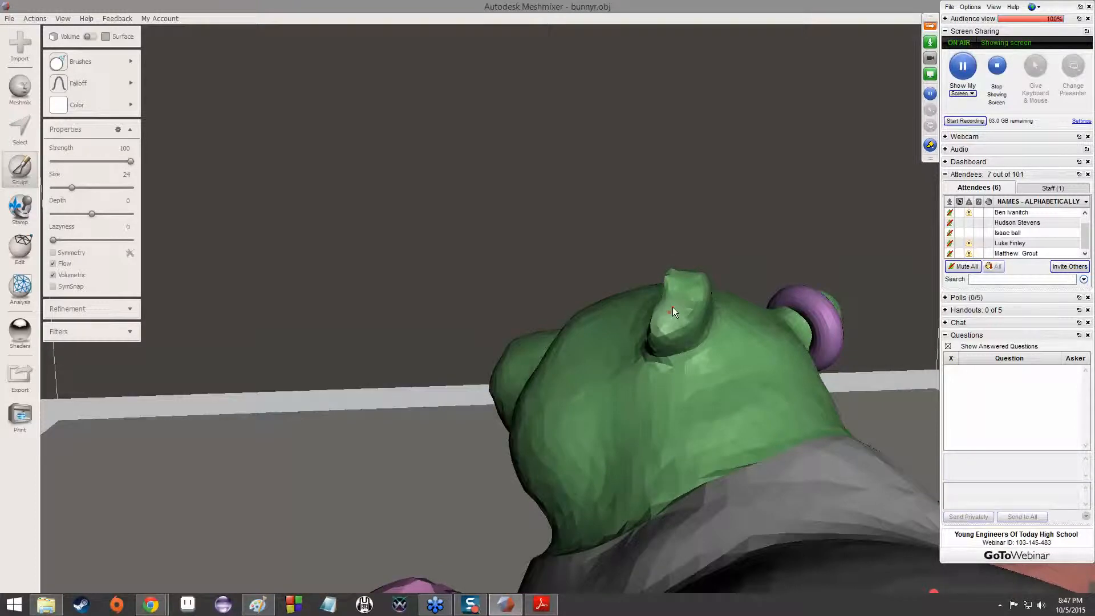
pyautogui.moveTo(625, 286); pyautogui.dragTo(412, 337, button='right')
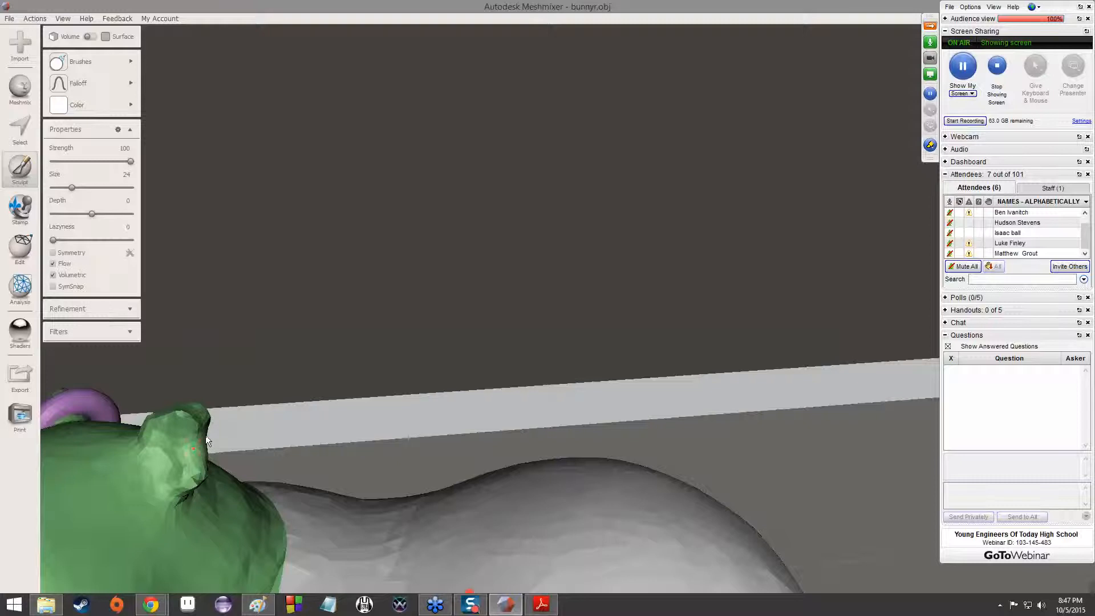
pyautogui.moveTo(201, 442); pyautogui.dragTo(195, 450)
pyautogui.moveTo(197, 439)
pyautogui.mouseDown(button='right')
pyautogui.moveTo(254, 386)
pyautogui.moveTo(234, 422)
pyautogui.moveTo(572, 268)
pyautogui.moveTo(471, 513)
pyautogui.moveTo(578, 371)
pyautogui.moveTo(582, 412)
pyautogui.mouseUp(button='right')
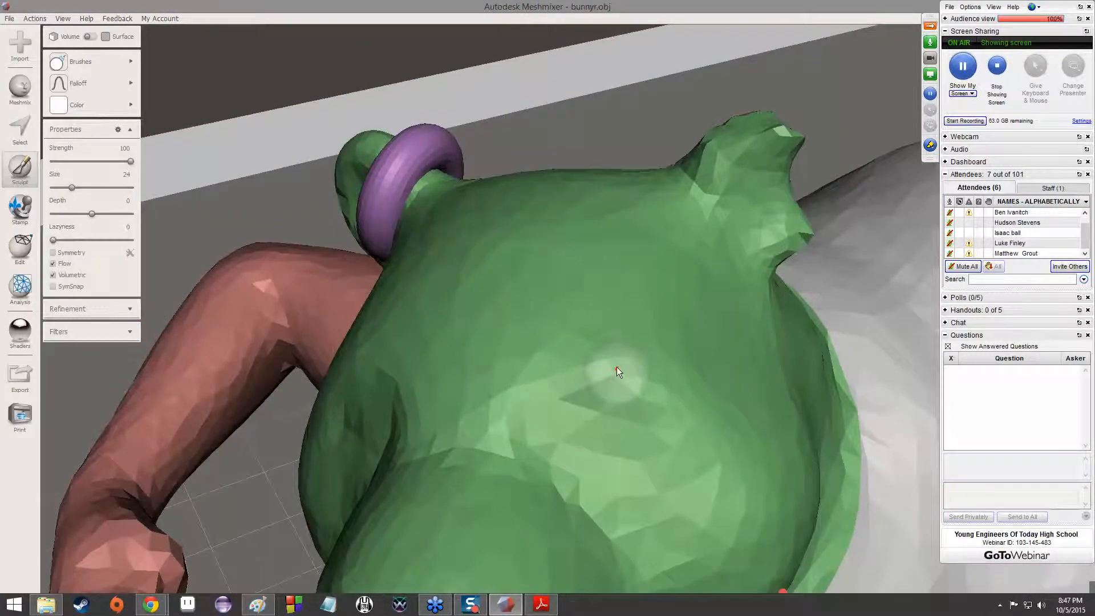
pyautogui.scroll(-5, 614, 368)
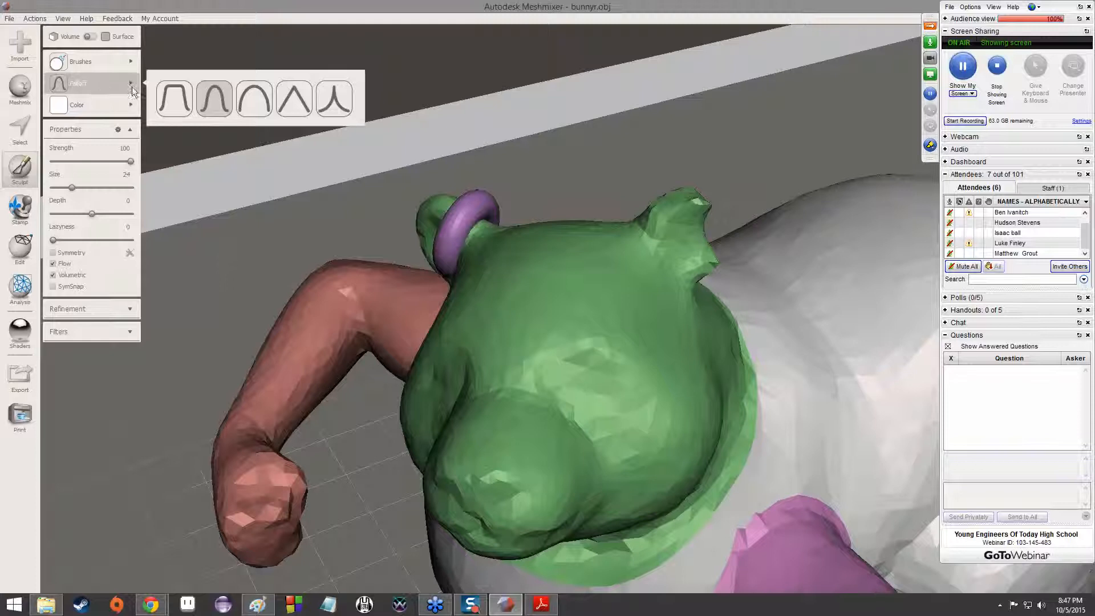
# Select the PaintVertex sculpting brush and open its paint colour choices
pyautogui.moveTo(131, 73)
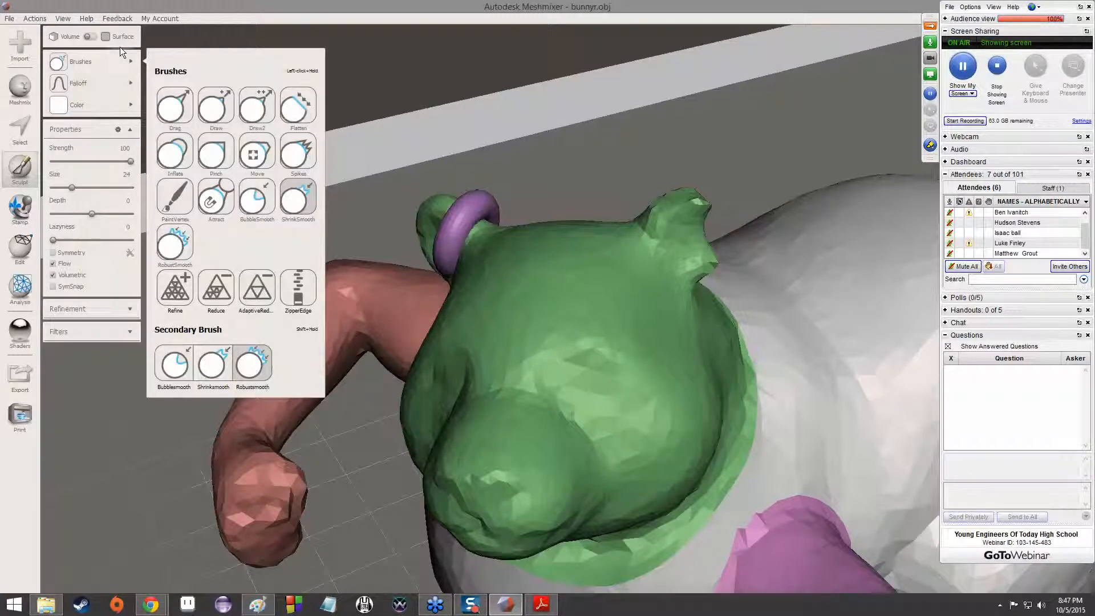
pyautogui.click(169, 206)
pyautogui.click(87, 104)
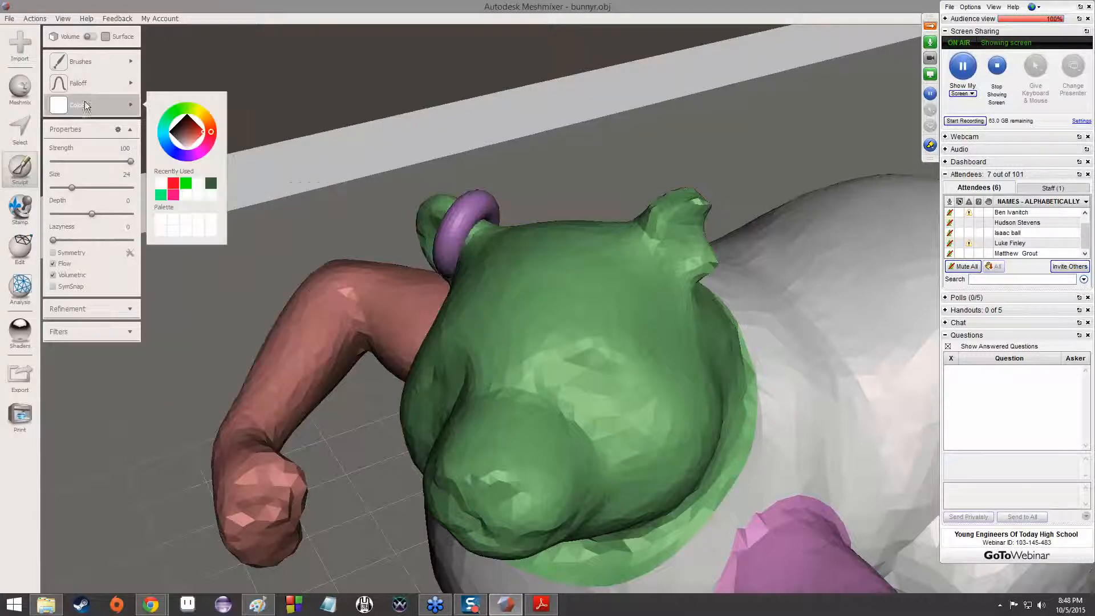
pyautogui.moveTo(528, 204); pyautogui.dragTo(668, 261, button='right')
pyautogui.scroll(-7, 668, 261)
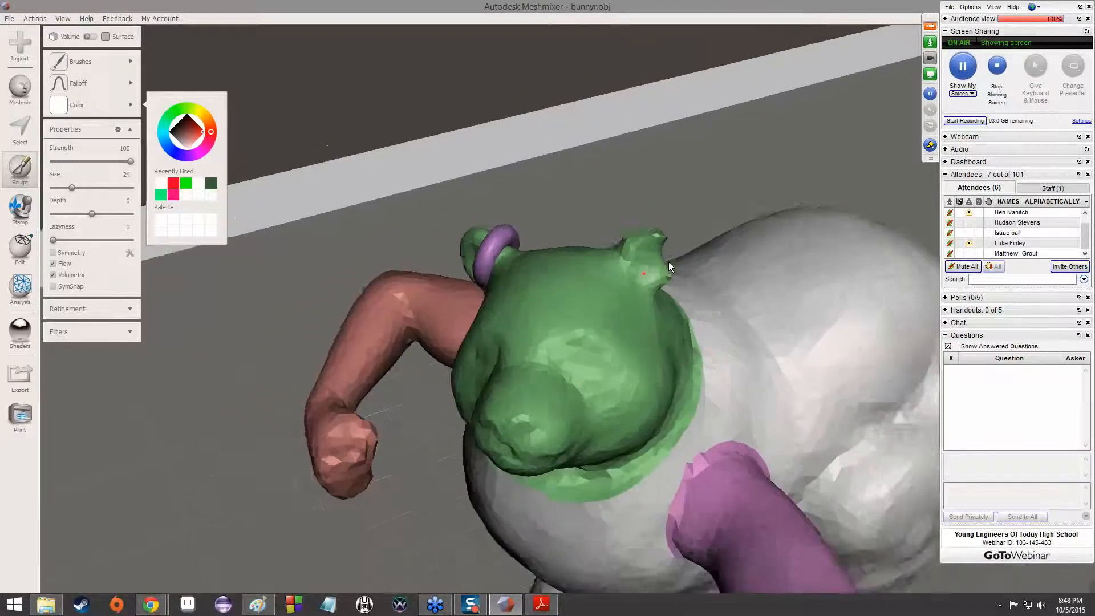
# Switch the mesh colour display from the coloured part groups to plain grey vertex colours
pyautogui.press('space')
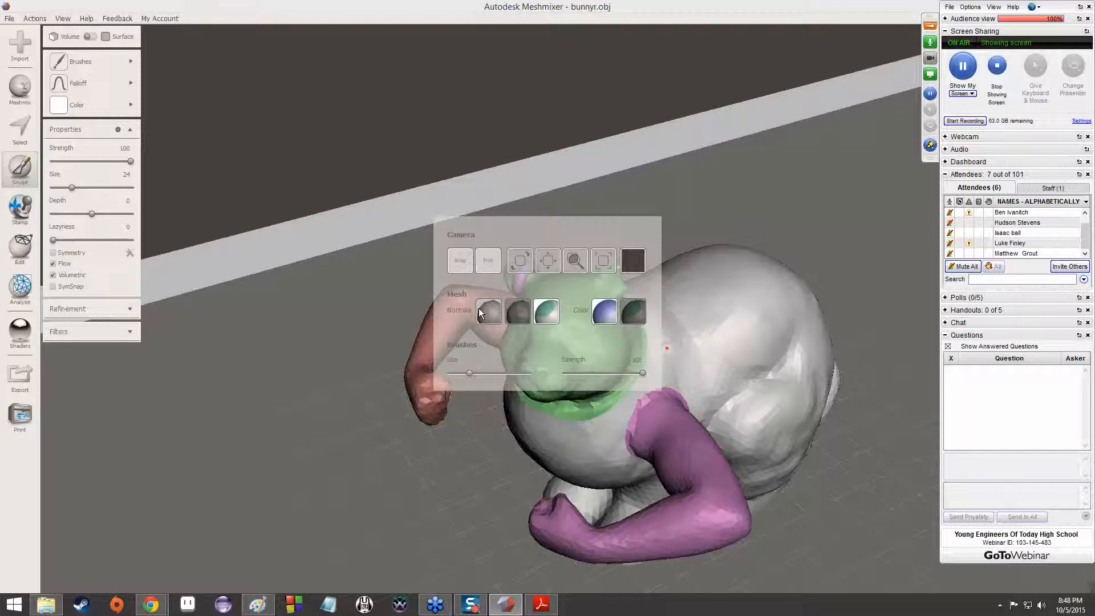
pyautogui.click(480, 310)
pyautogui.click(604, 311)
pyautogui.press('space')
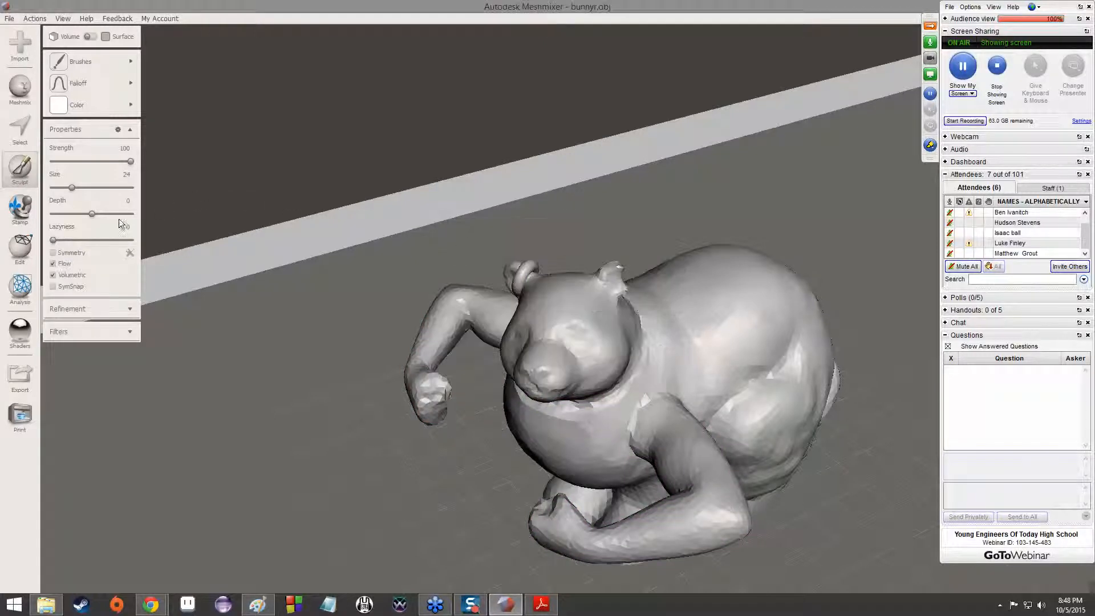
# Set the paint colour to blue and paint a short band on the forehead and another around the front arm's shoulder
pyautogui.moveTo(85, 104)
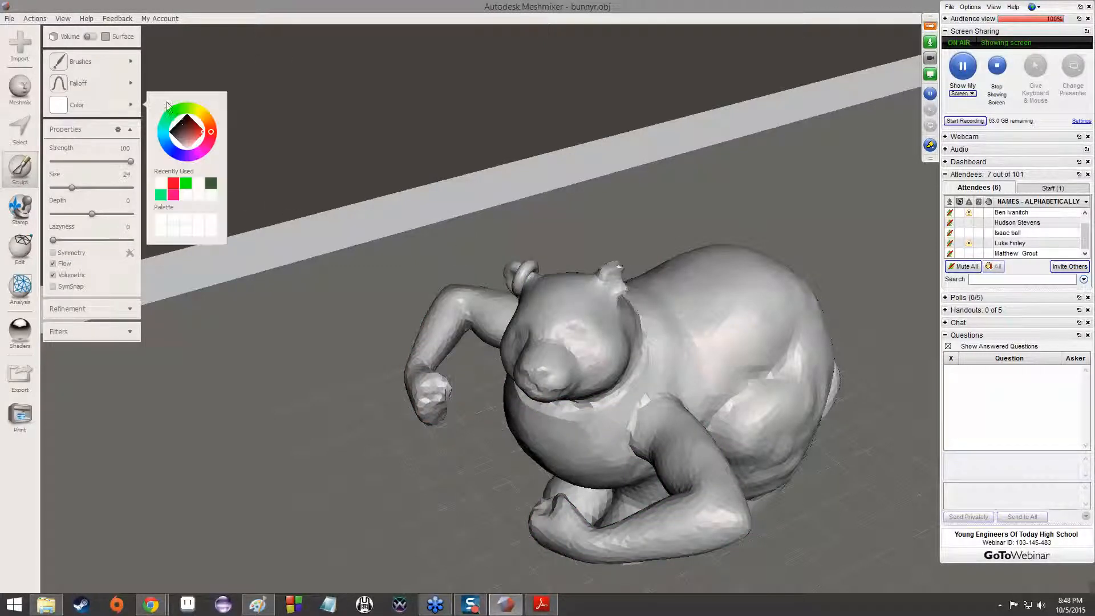
pyautogui.moveTo(208, 139); pyautogui.dragTo(176, 153)
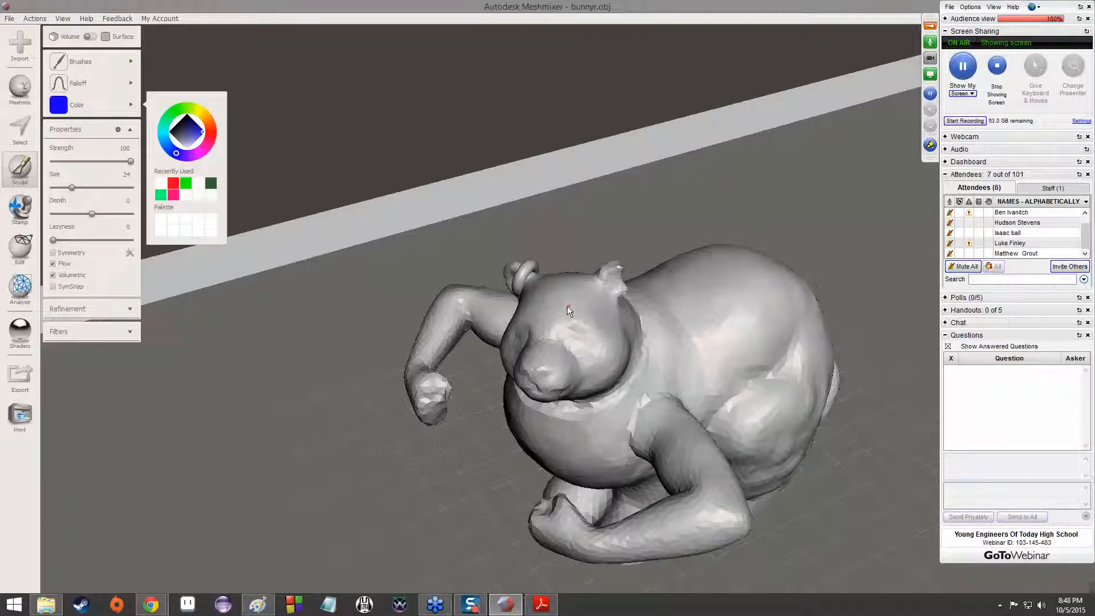
pyautogui.moveTo(556, 304)
pyautogui.mouseDown()
pyautogui.moveTo(568, 304)
pyautogui.moveTo(537, 302)
pyautogui.moveTo(565, 304)
pyautogui.mouseUp()
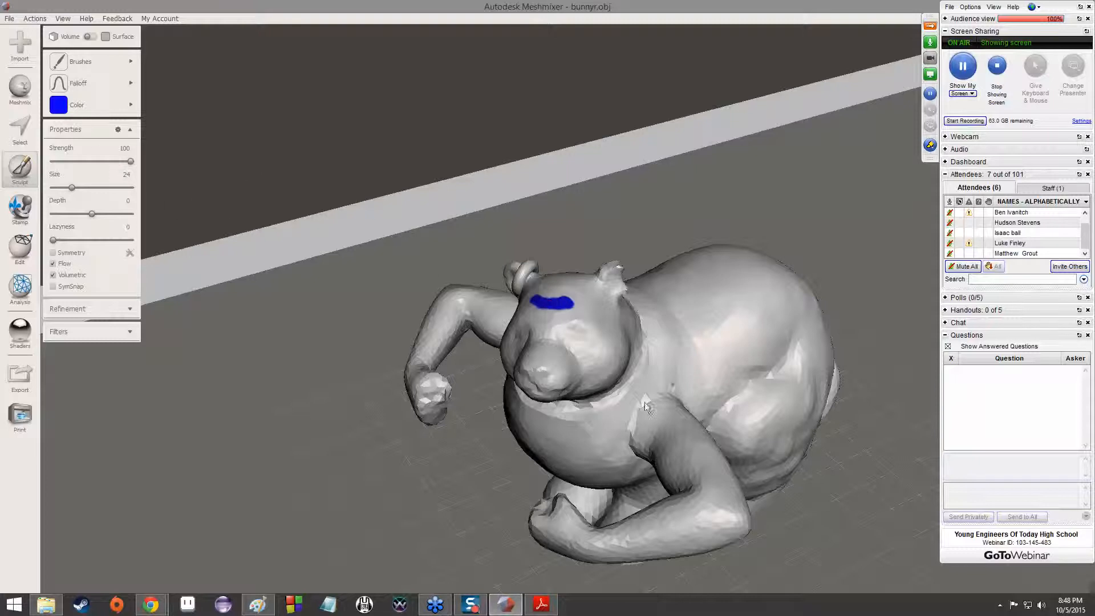
pyautogui.moveTo(666, 393)
pyautogui.mouseDown()
pyautogui.moveTo(632, 421)
pyautogui.moveTo(628, 441)
pyautogui.moveTo(633, 419)
pyautogui.moveTo(666, 390)
pyautogui.moveTo(647, 404)
pyautogui.moveTo(654, 394)
pyautogui.mouseUp()
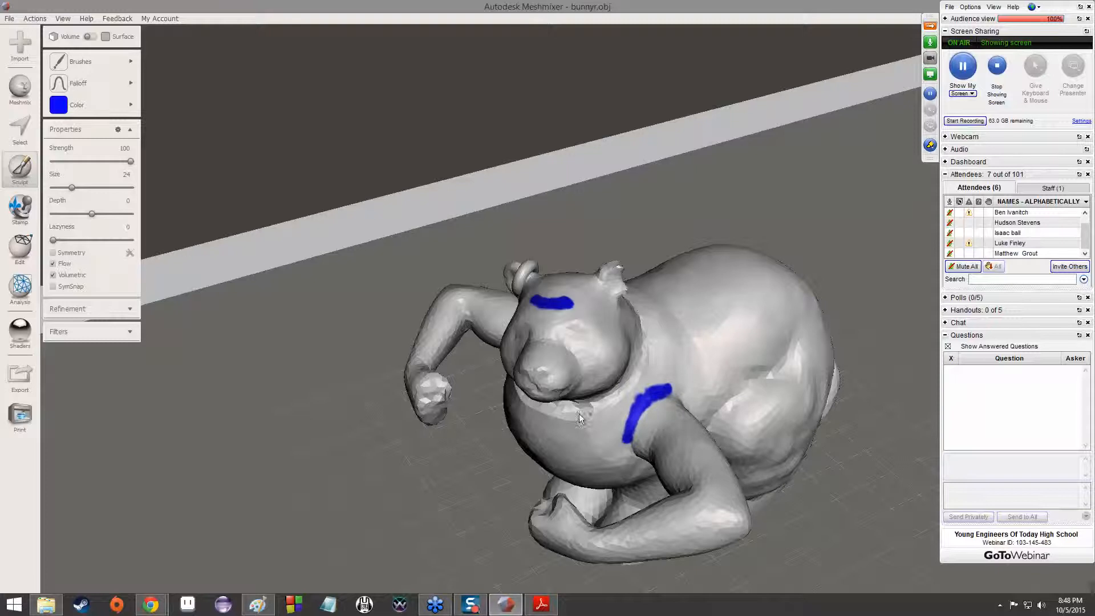
# Set the paint colour to red and paint a short mark on each cheek beside the snout
pyautogui.click(77, 100)
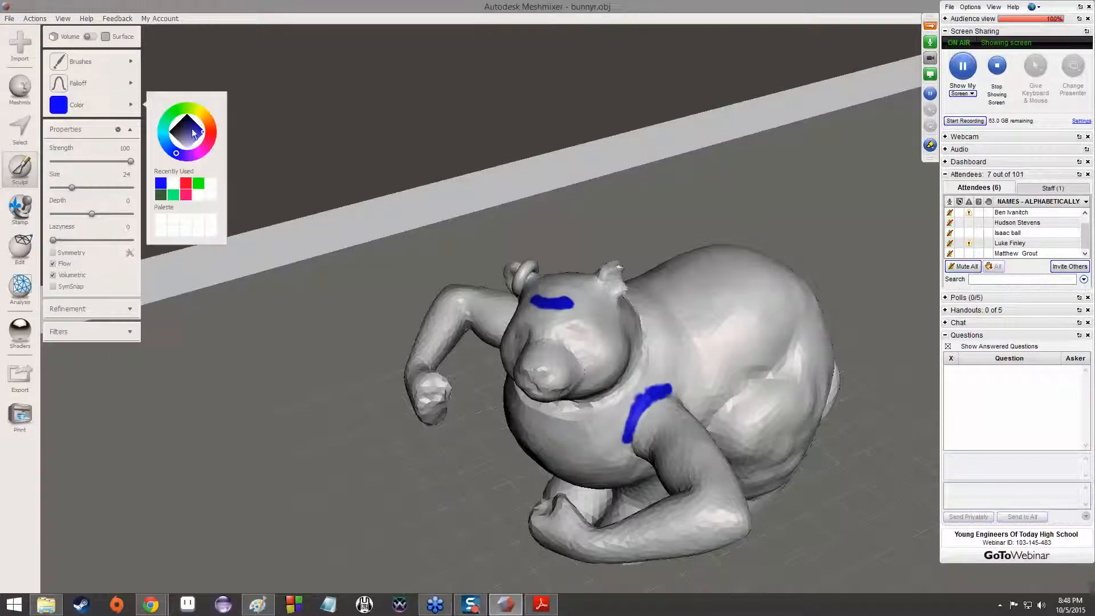
pyautogui.click(210, 138)
pyautogui.moveTo(580, 356); pyautogui.dragTo(588, 355)
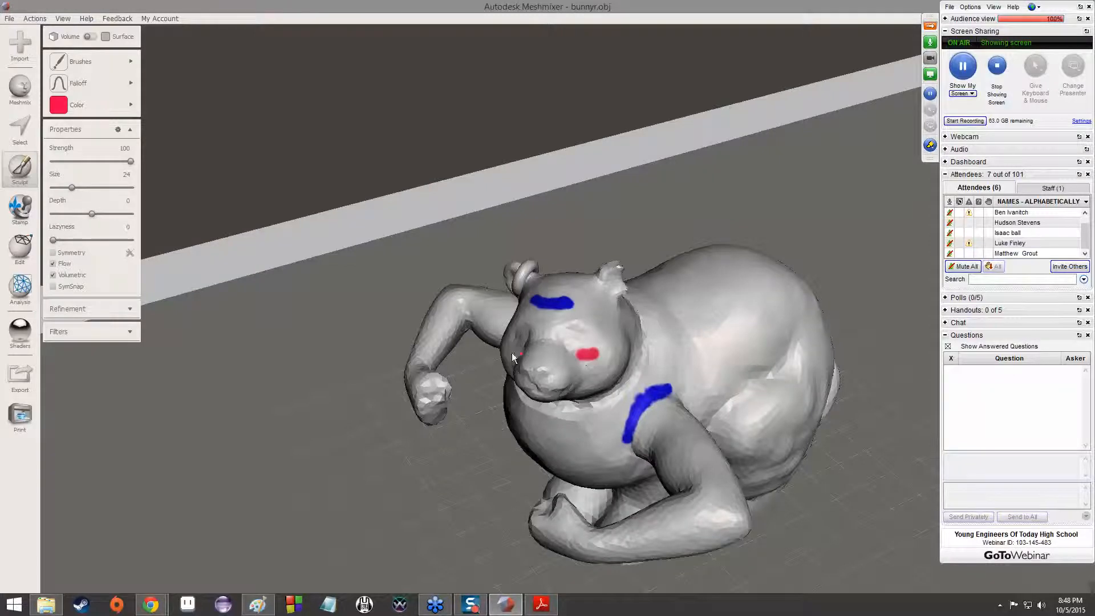
pyautogui.moveTo(519, 344)
pyautogui.mouseDown(button='right')
pyautogui.moveTo(677, 360)
pyautogui.moveTo(614, 275)
pyautogui.moveTo(655, 276)
pyautogui.moveTo(627, 267)
pyautogui.moveTo(576, 317)
pyautogui.mouseUp(button='right')
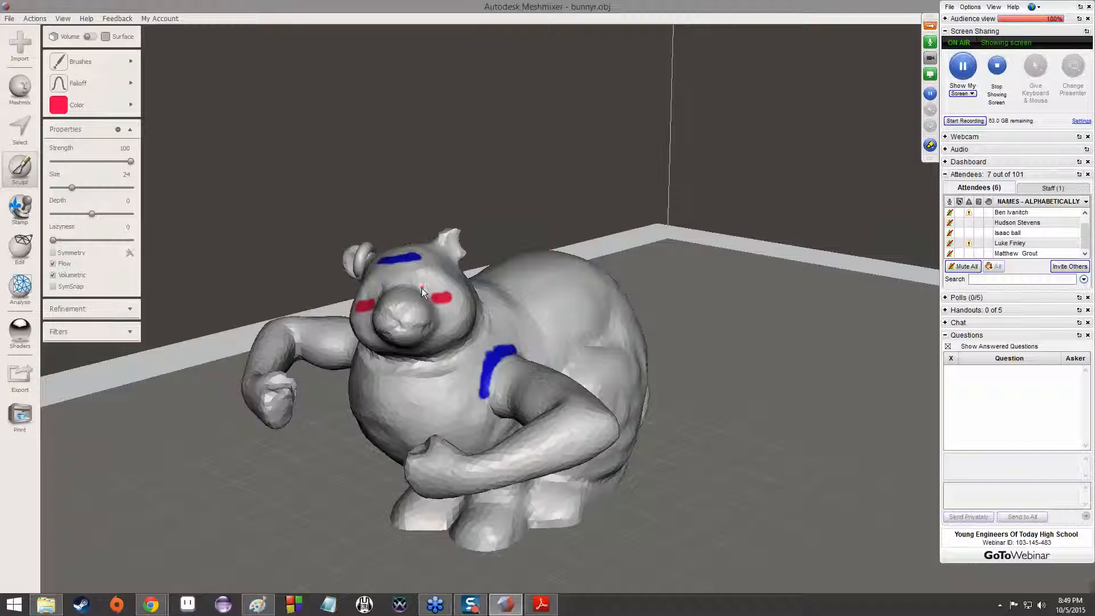
# Set the paint colour to black and paint a dot for each eye above the red cheek marks
pyautogui.click(60, 106)
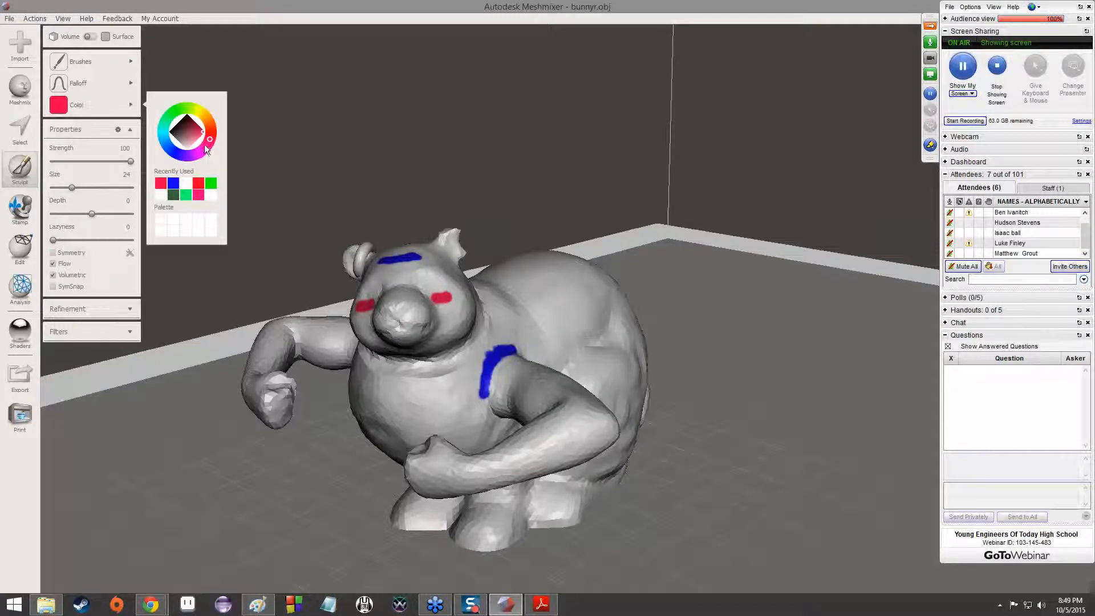
pyautogui.click(173, 129)
pyautogui.click(428, 281)
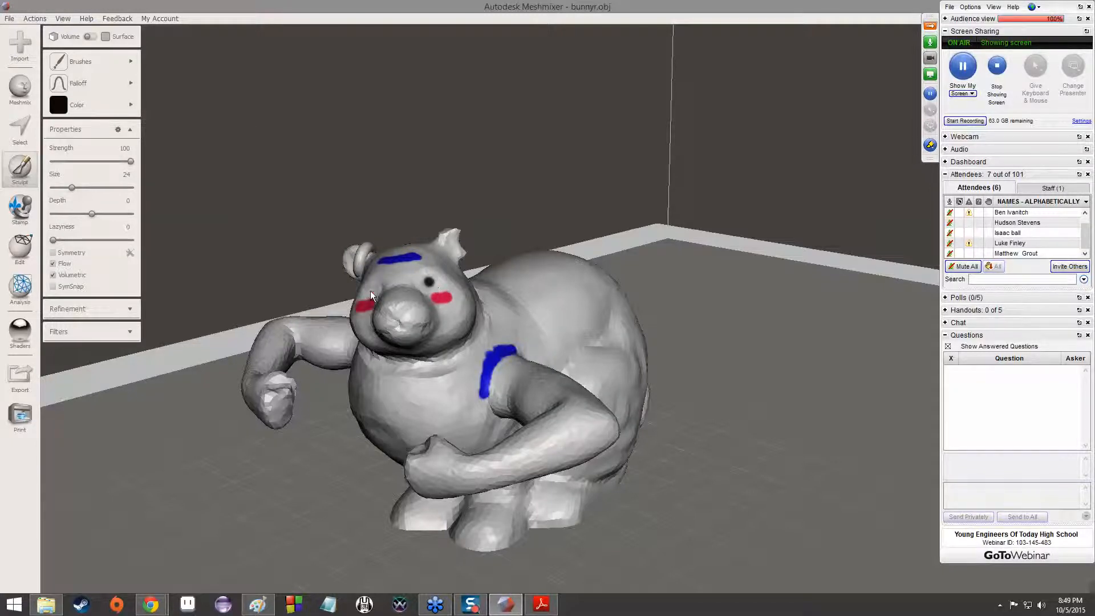
pyautogui.click(372, 290)
# Create pivots inside the bunny's body near the shoulder and the rear, using First Midpoint Along Ray placement and World Frame
pyautogui.moveTo(572, 376)
pyautogui.mouseDown(button='right')
pyautogui.moveTo(644, 352)
pyautogui.moveTo(669, 371)
pyautogui.moveTo(655, 395)
pyautogui.moveTo(606, 395)
pyautogui.moveTo(567, 371)
pyautogui.moveTo(590, 385)
pyautogui.mouseUp(button='right')
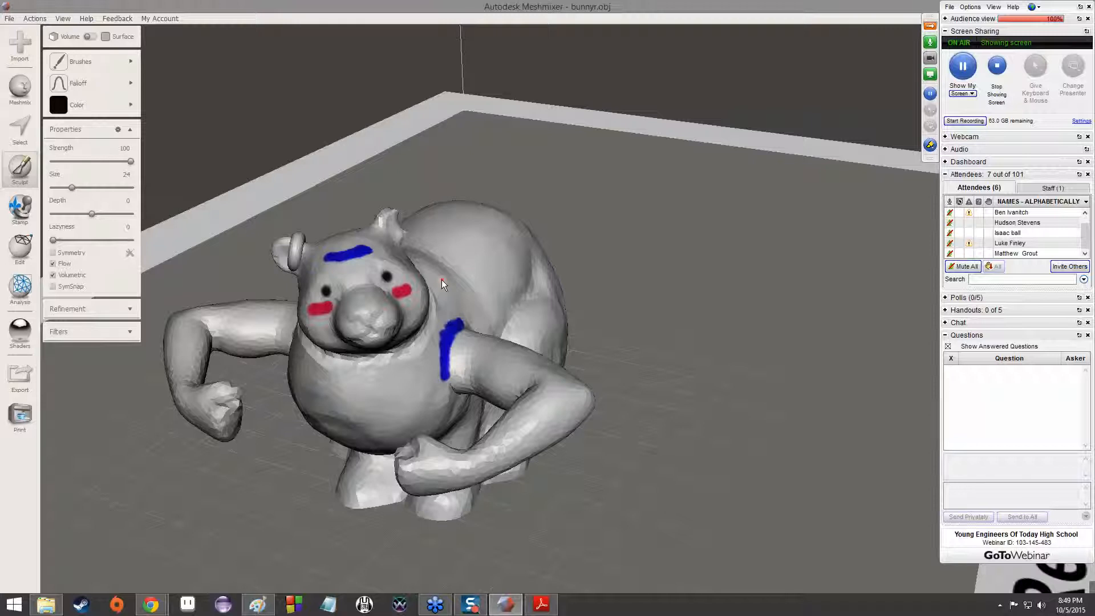
pyautogui.click(20, 245)
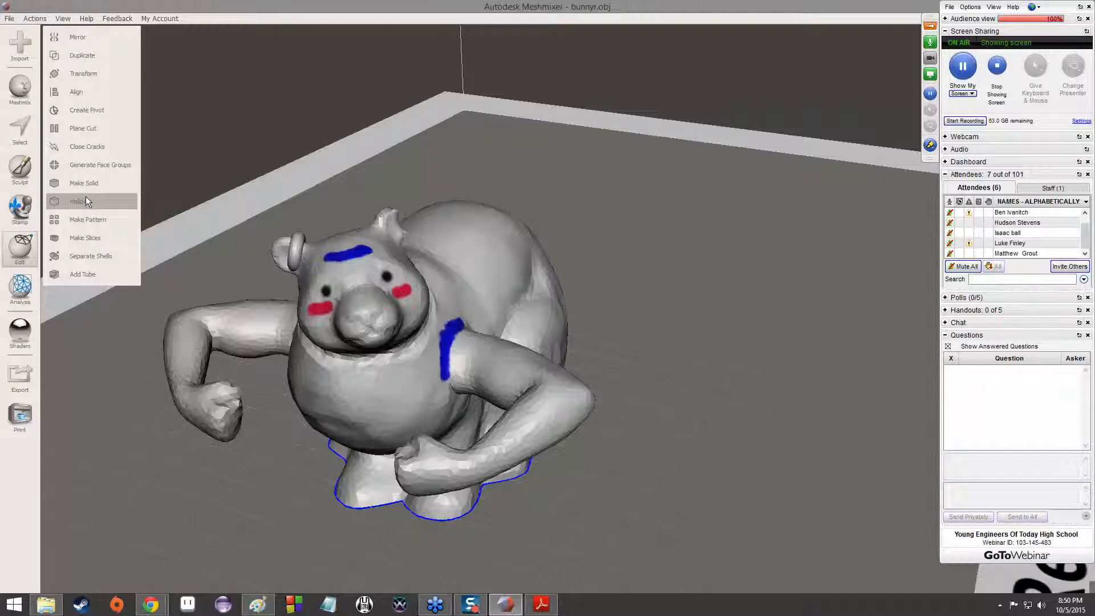
pyautogui.click(13, 293)
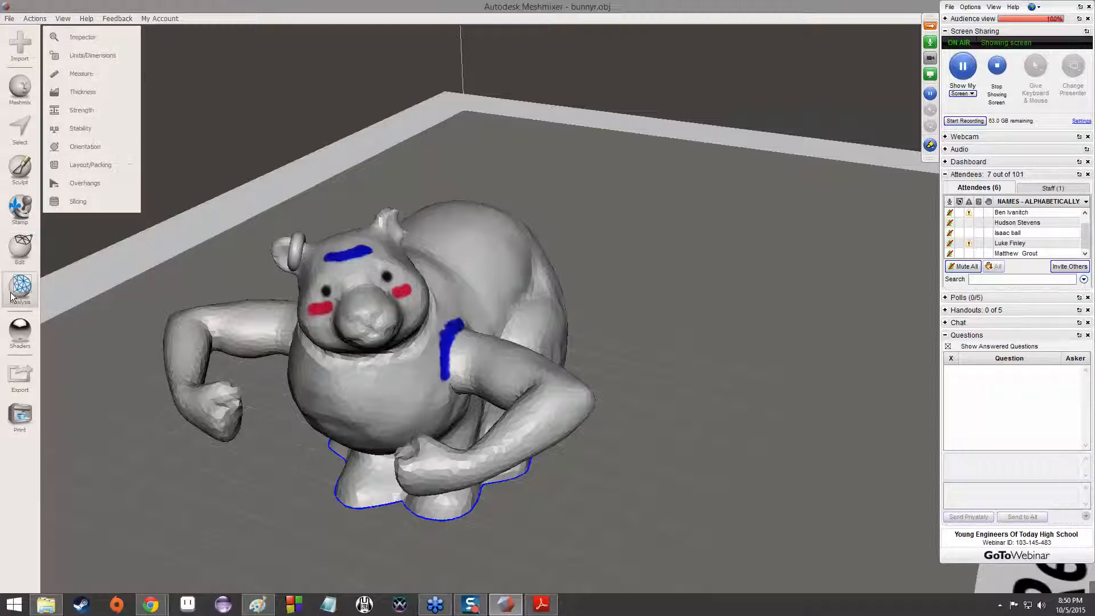
pyautogui.click(20, 263)
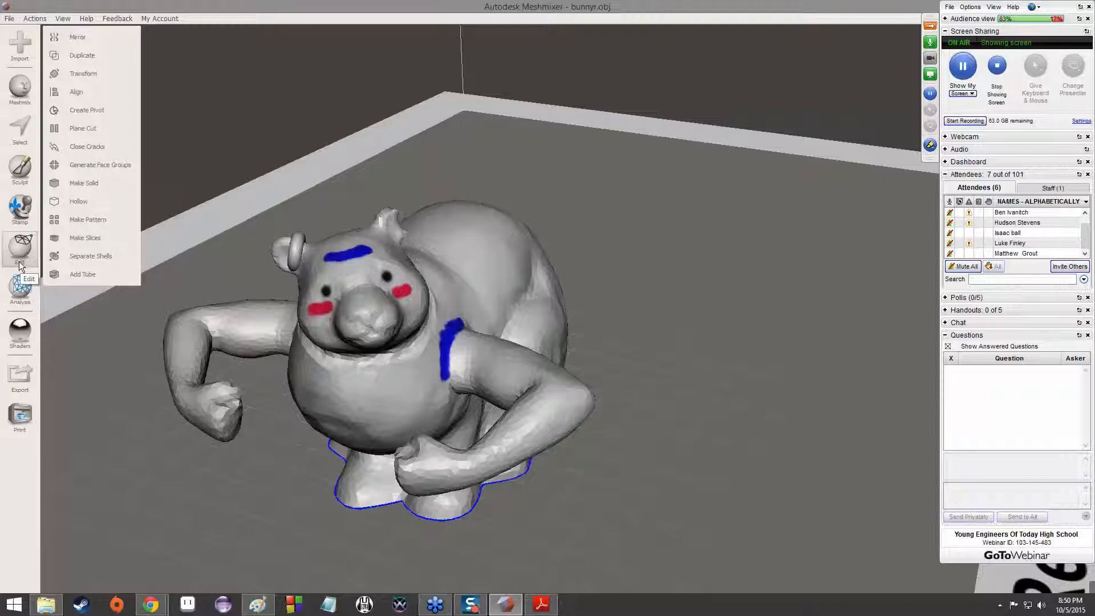
pyautogui.click(113, 108)
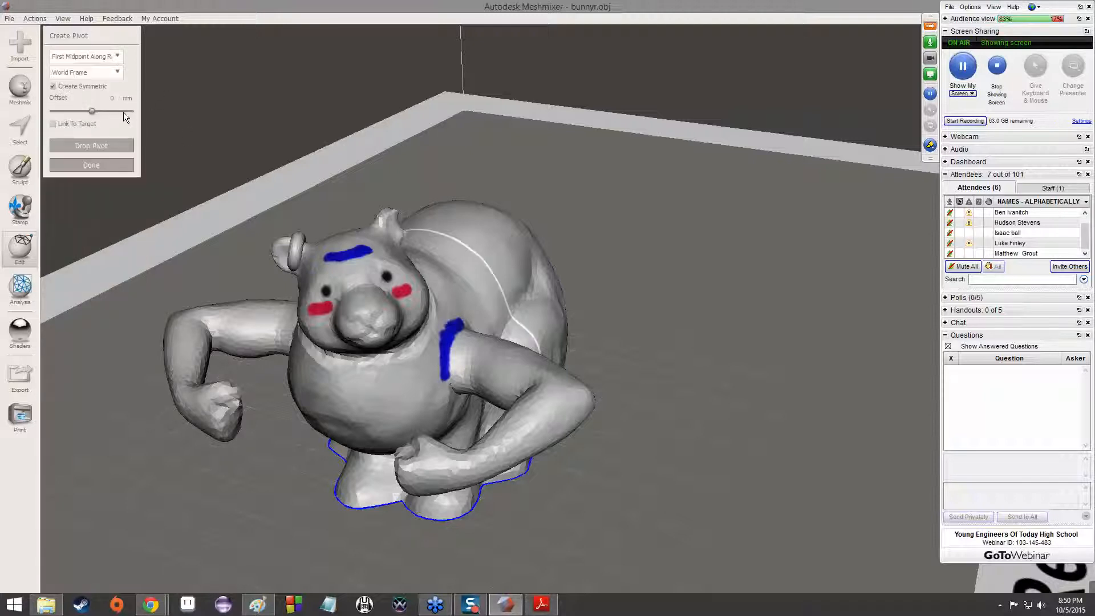
pyautogui.moveTo(747, 306); pyautogui.dragTo(473, 405, button='right')
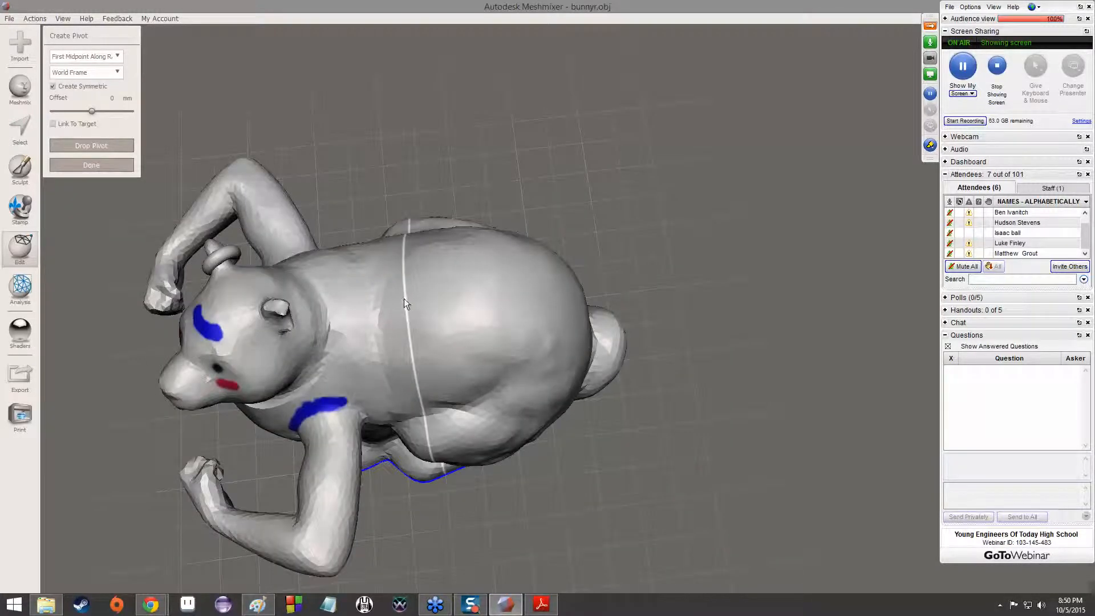
pyautogui.click(102, 56)
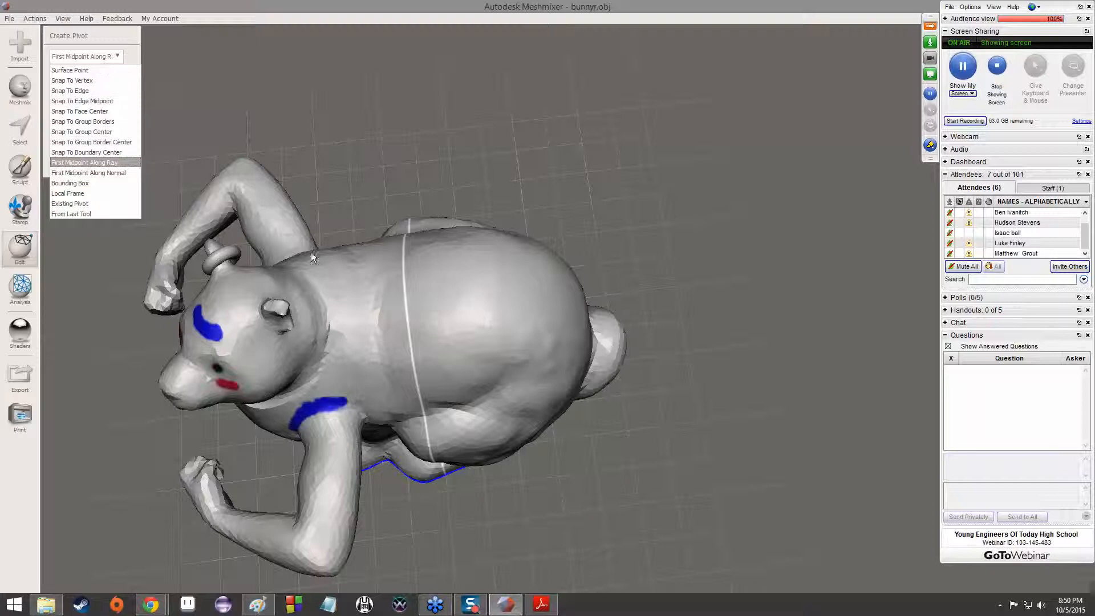
pyautogui.click(446, 306)
pyautogui.moveTo(473, 292); pyautogui.dragTo(168, 154, button='right')
pyautogui.click(109, 142)
pyautogui.click(98, 166)
# Try moving the whole bunny around with the Transform manipulator in the local frame
pyautogui.moveTo(313, 220); pyautogui.dragTo(279, 166, button='right')
pyautogui.moveTo(491, 278); pyautogui.dragTo(517, 310, button='right')
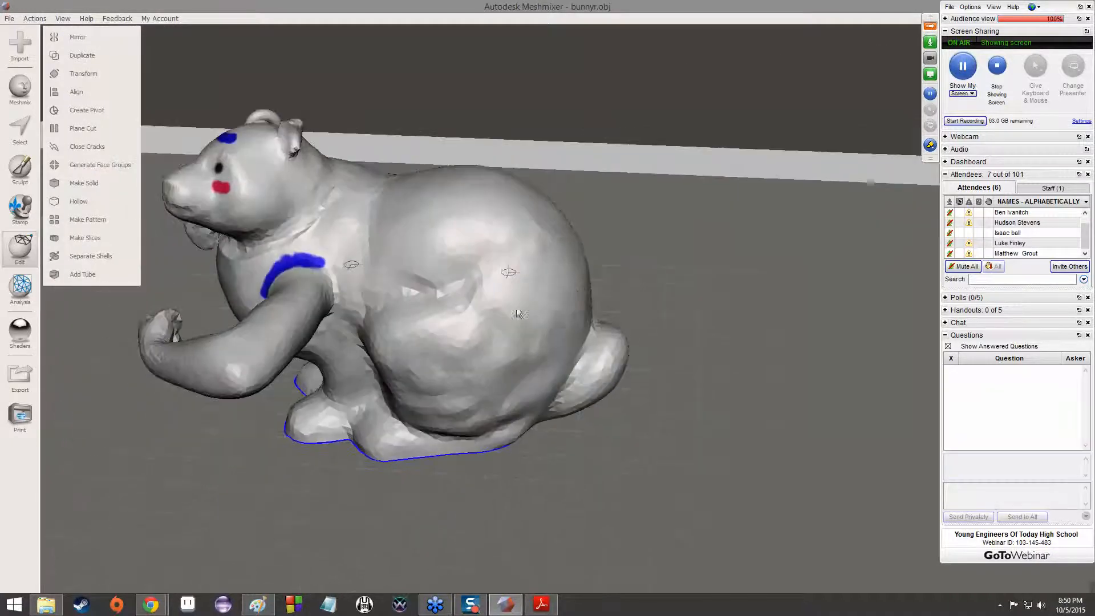
pyautogui.moveTo(652, 274); pyautogui.dragTo(413, 289, button='right')
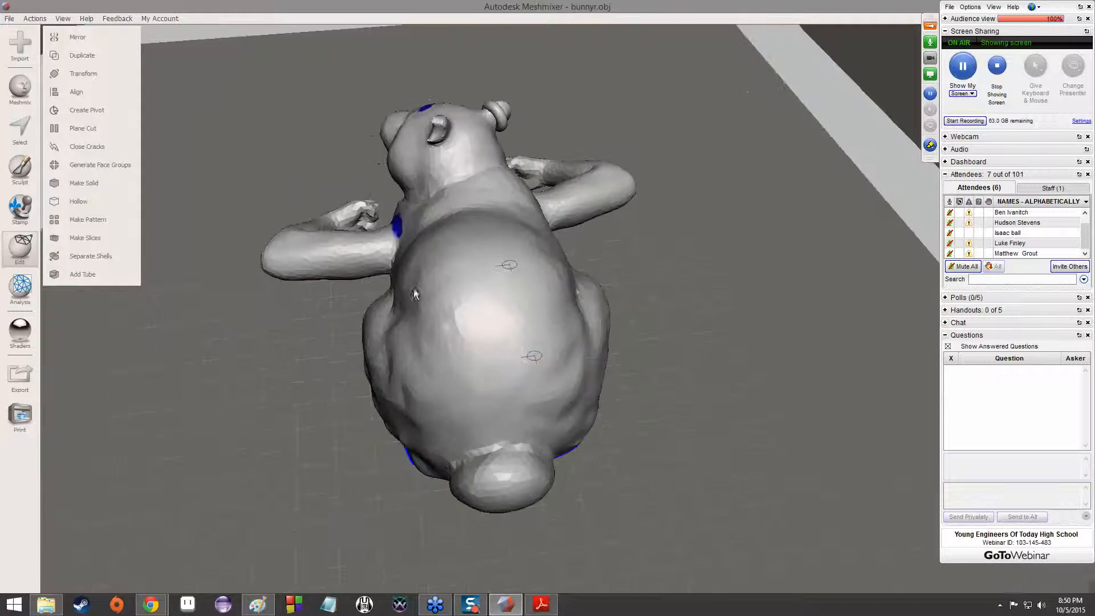
pyautogui.click(97, 80)
pyautogui.moveTo(209, 166); pyautogui.dragTo(528, 144, button='right')
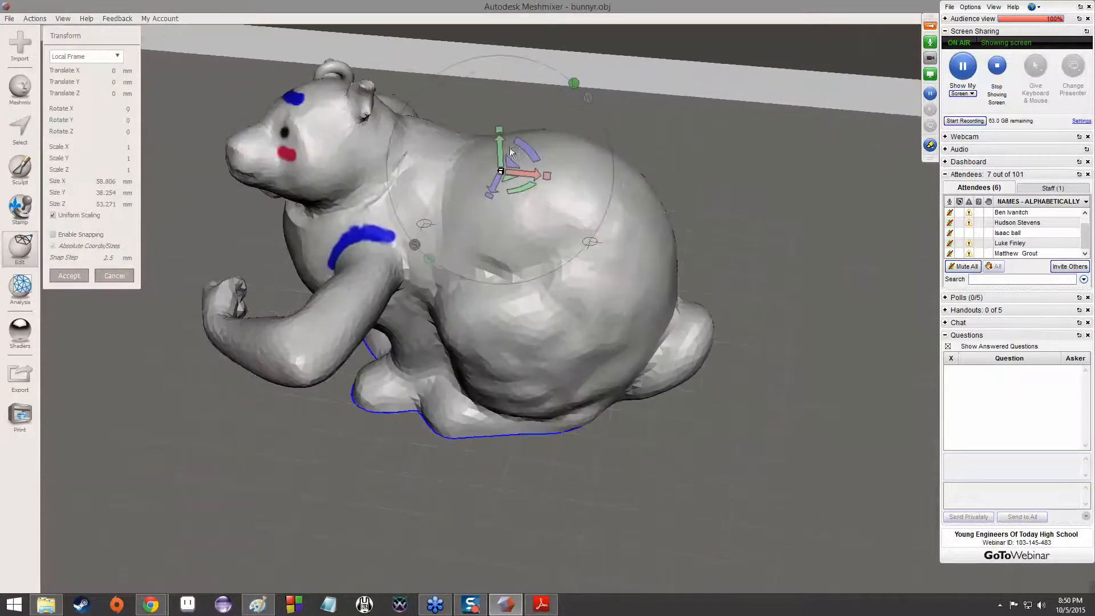
pyautogui.moveTo(501, 145); pyautogui.dragTo(590, 268)
# Undo the trial moves of the bunny and leave the Transform tool
pyautogui.hotkey('ctrl', 'z')
pyautogui.hotkey('ctrl', 'z')
pyautogui.hotkey('ctrl', 'z')
pyautogui.hotkey('ctrl', 'z')
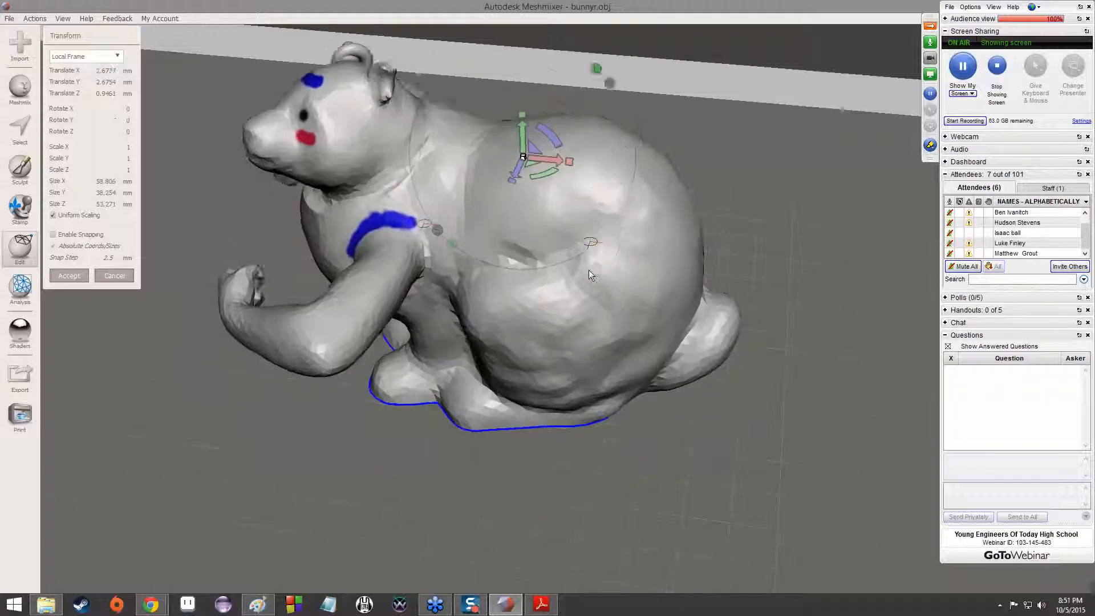
pyautogui.hotkey('ctrl', 'z')
pyautogui.hotkey('ctrl', 'z')
pyautogui.hotkey('ctrl', 'z')
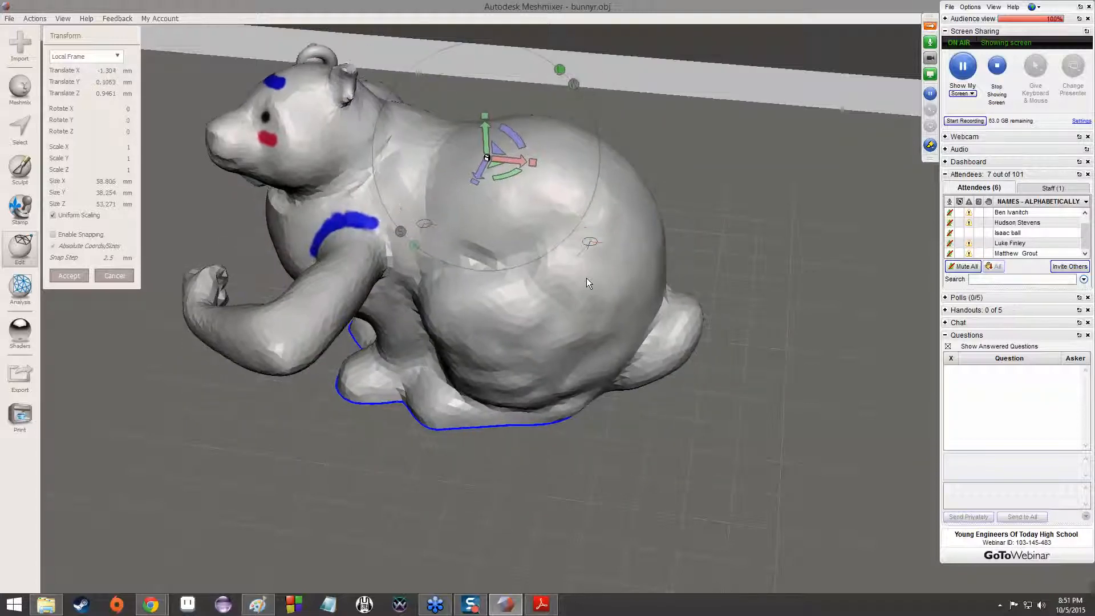
pyautogui.hotkey('ctrl', 'z')
pyautogui.hotkey('ctrl', 'z')
pyautogui.hotkey('ctrl', 'z')
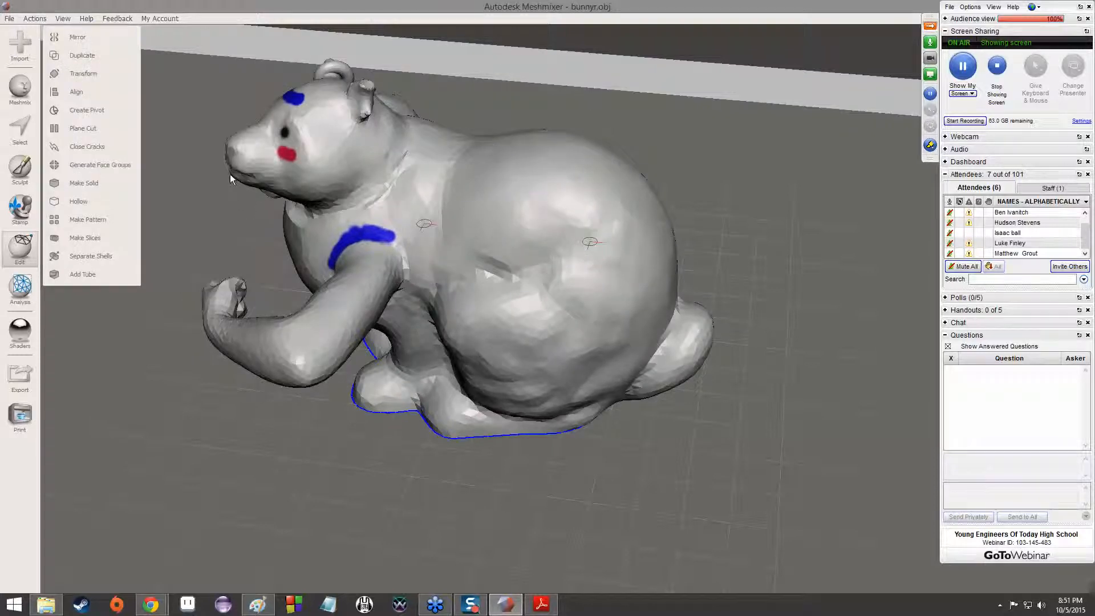
# Try scaling the bunny uniformly to about 0.886 with Transform, and flatten it along X to a scale of 0
pyautogui.click(94, 74)
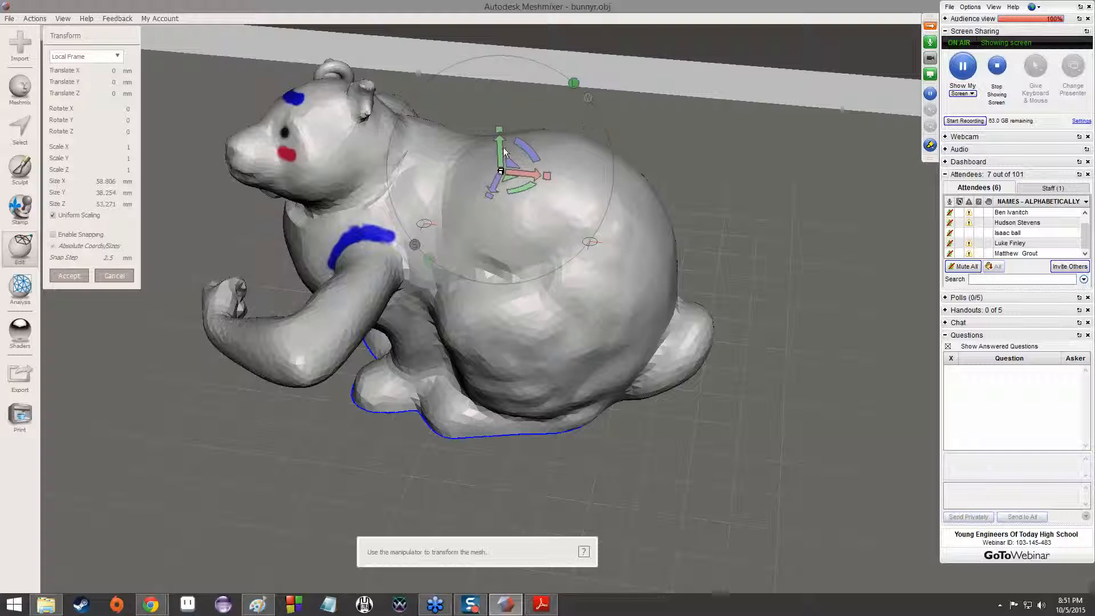
pyautogui.moveTo(504, 170); pyautogui.dragTo(470, 170)
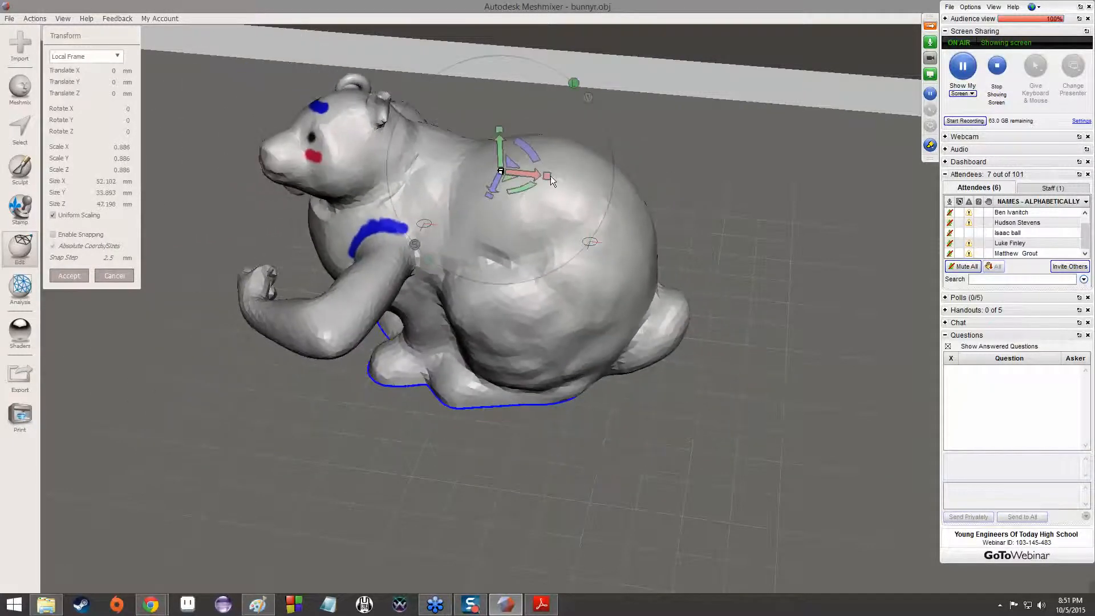
pyautogui.moveTo(547, 177); pyautogui.dragTo(350, 199)
pyautogui.moveTo(350, 199); pyautogui.dragTo(596, 123, button='right')
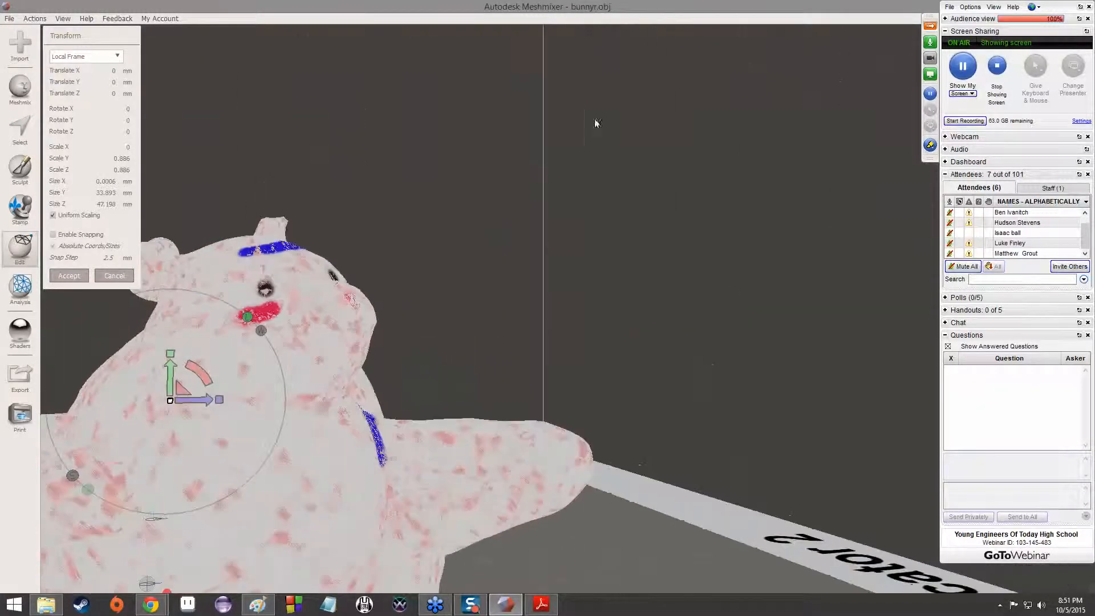
pyautogui.scroll(2, 513, 196)
pyautogui.moveTo(542, 176); pyautogui.dragTo(582, 175, button='right')
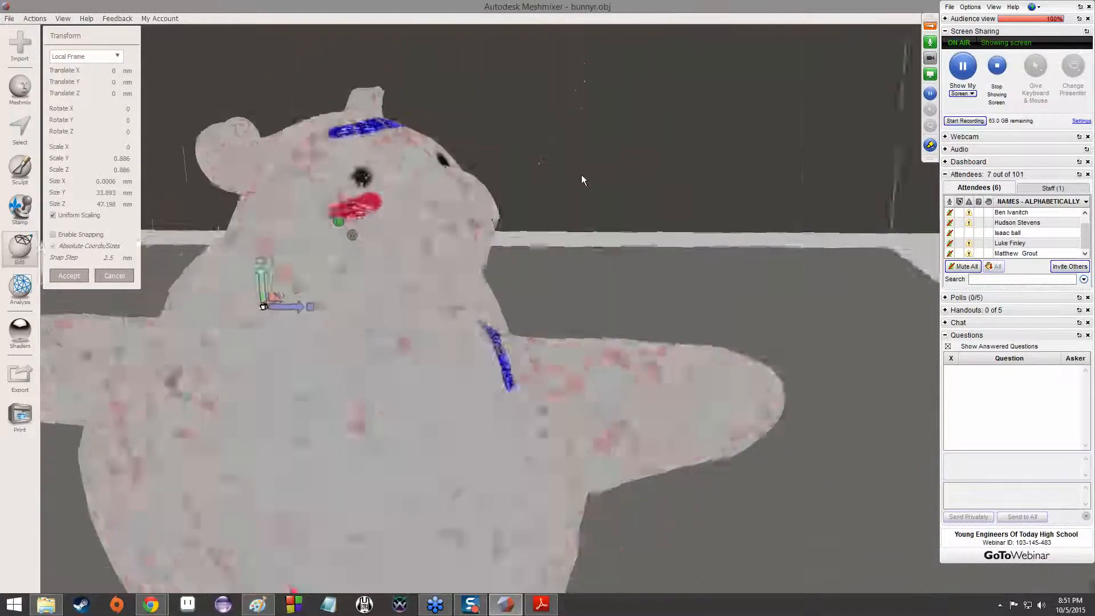
# Undo the X flattening and the uniform scaling of the bunny
pyautogui.hotkey('ctrl', 'z')
pyautogui.hotkey('ctrl', 'z')
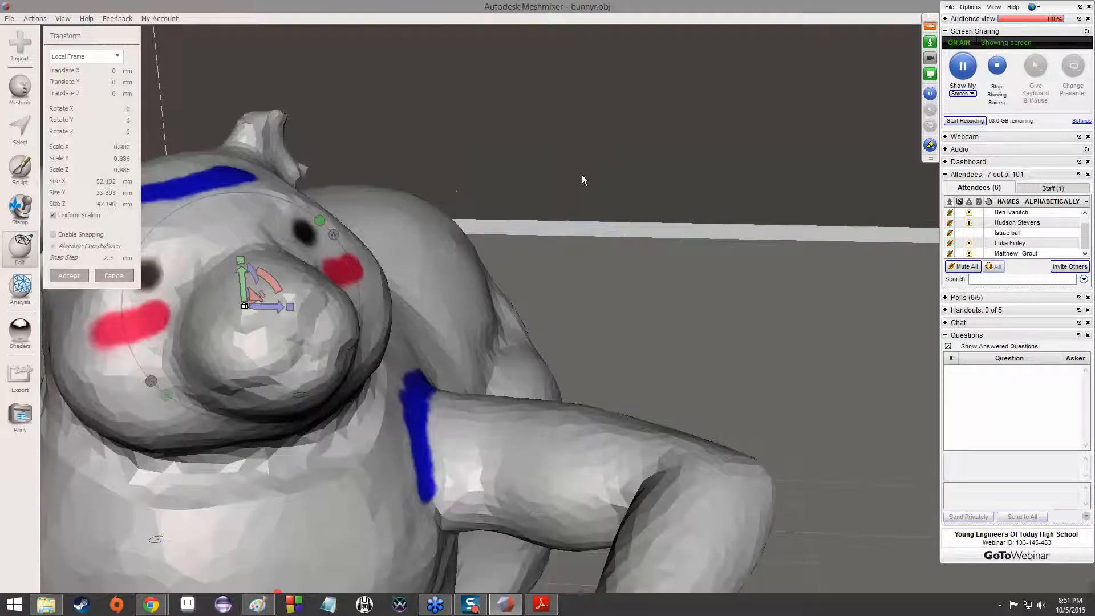
pyautogui.scroll(-5, 510, 237)
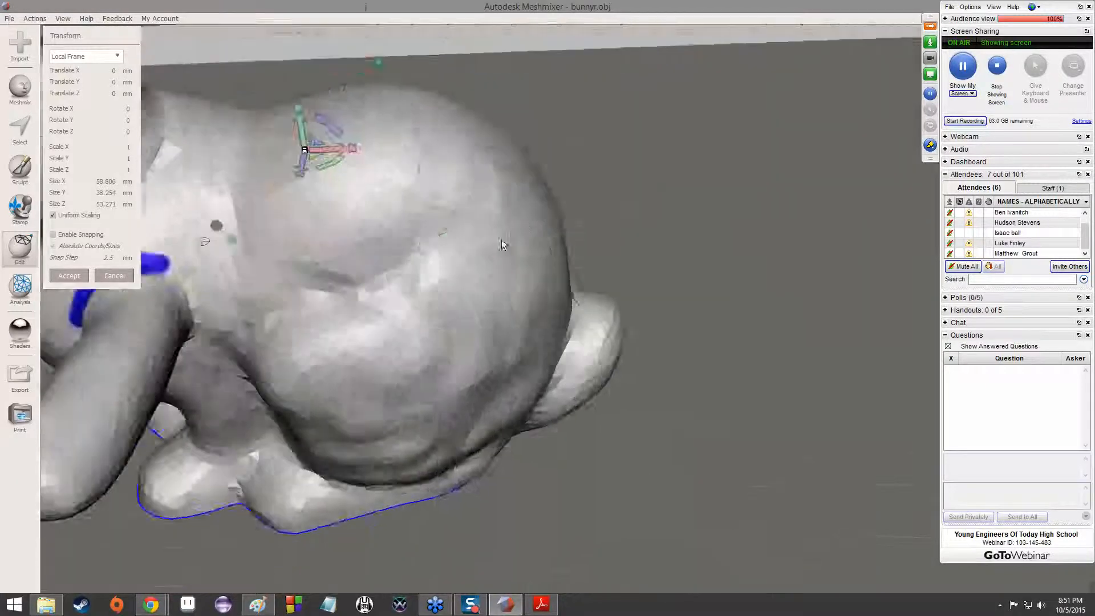
pyautogui.scroll(2, 528, 237)
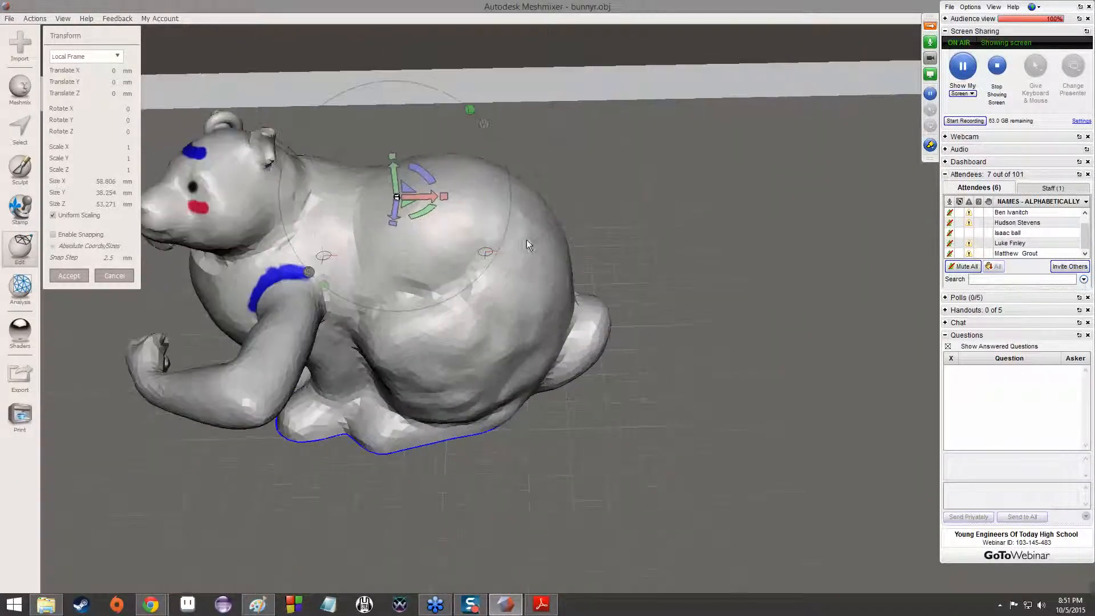
# Try rotating the bunny about its rear pivot, by about -12 in X and 7 in Y, and cancel the transform
pyautogui.click(490, 252)
pyautogui.moveTo(762, 301); pyautogui.dragTo(588, 254, button='right')
pyautogui.moveTo(556, 286); pyautogui.dragTo(582, 299)
pyautogui.moveTo(569, 256)
pyautogui.mouseDown()
pyautogui.moveTo(566, 234)
pyautogui.moveTo(519, 230)
pyautogui.moveTo(565, 238)
pyautogui.moveTo(572, 264)
pyautogui.mouseUp()
pyautogui.moveTo(679, 270); pyautogui.dragTo(541, 322, button='right')
pyautogui.moveTo(640, 259); pyautogui.dragTo(633, 208)
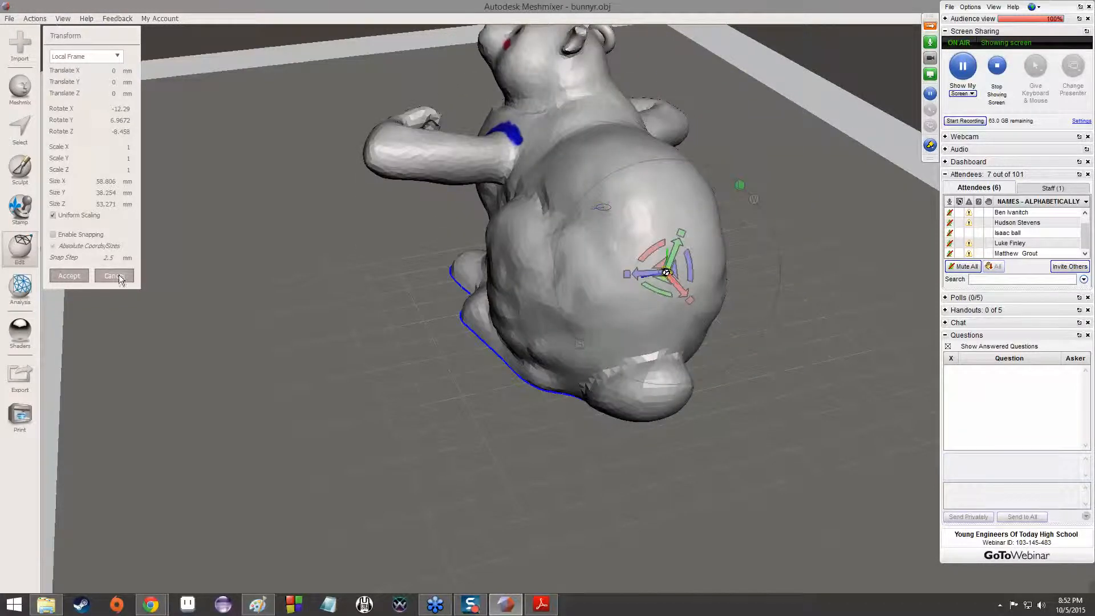
pyautogui.click(114, 276)
# Start Make Solid on the bunny and set the solid type to Accurate
pyautogui.click(21, 238)
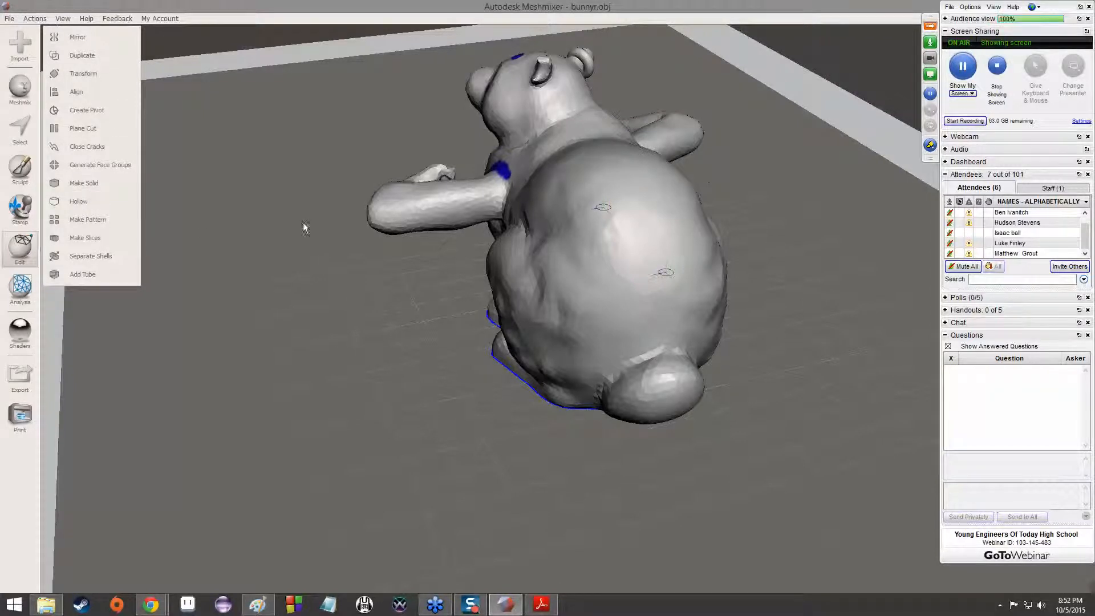
pyautogui.click(104, 181)
pyautogui.click(927, 44)
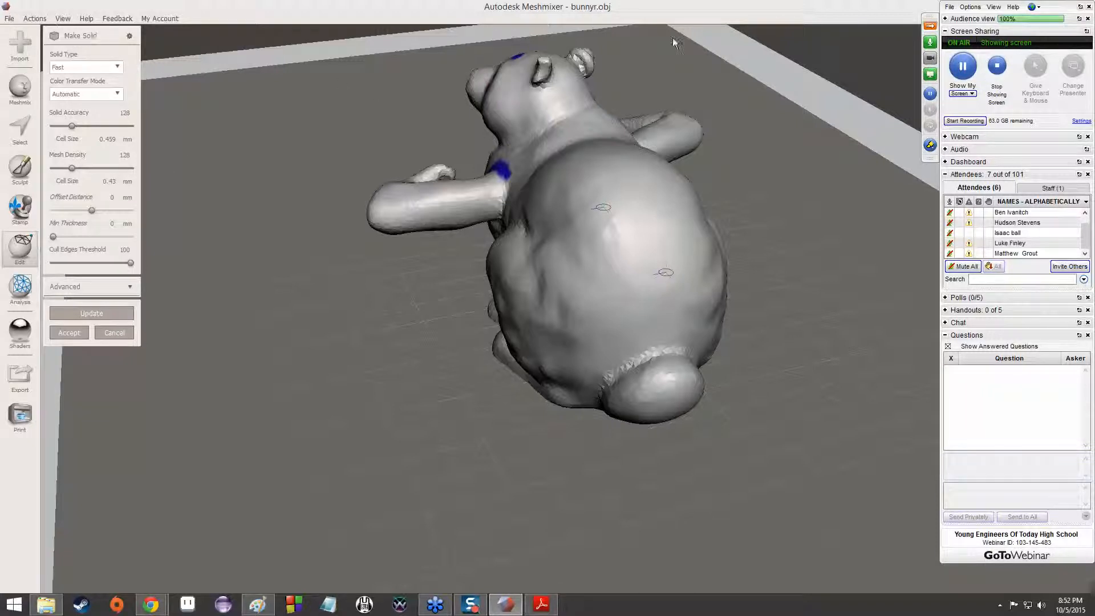
pyautogui.click(104, 69)
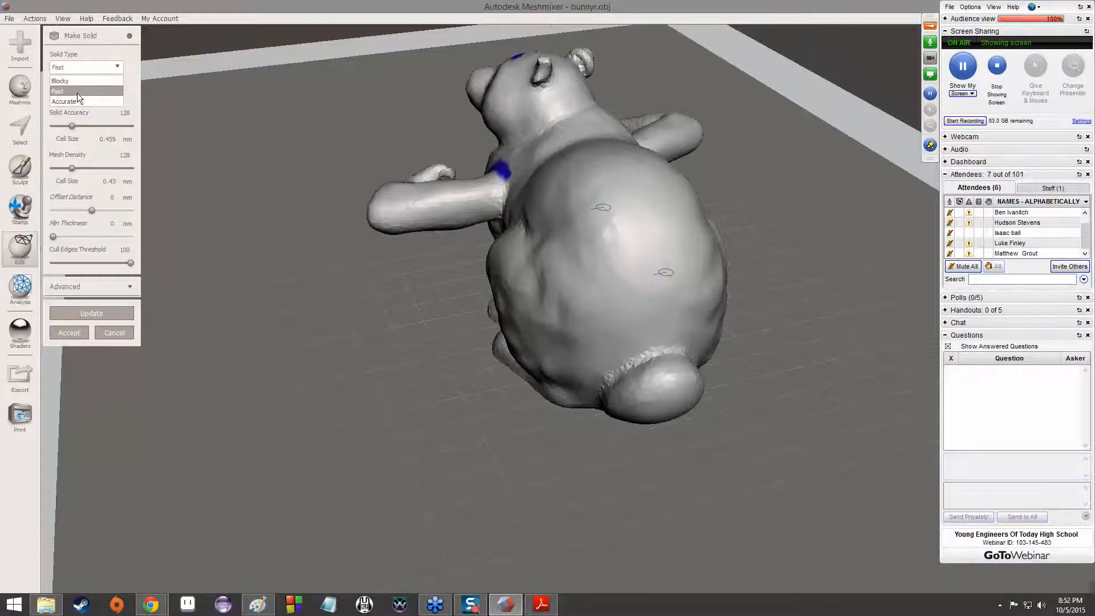
pyautogui.click(79, 68)
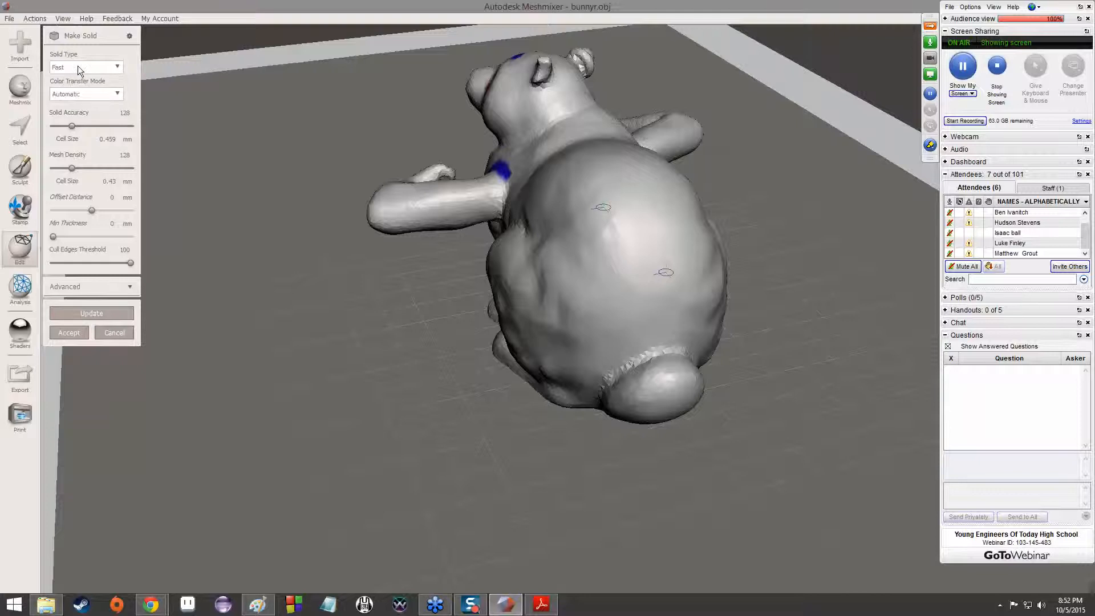
pyautogui.moveTo(497, 167); pyautogui.dragTo(529, 164, button='right')
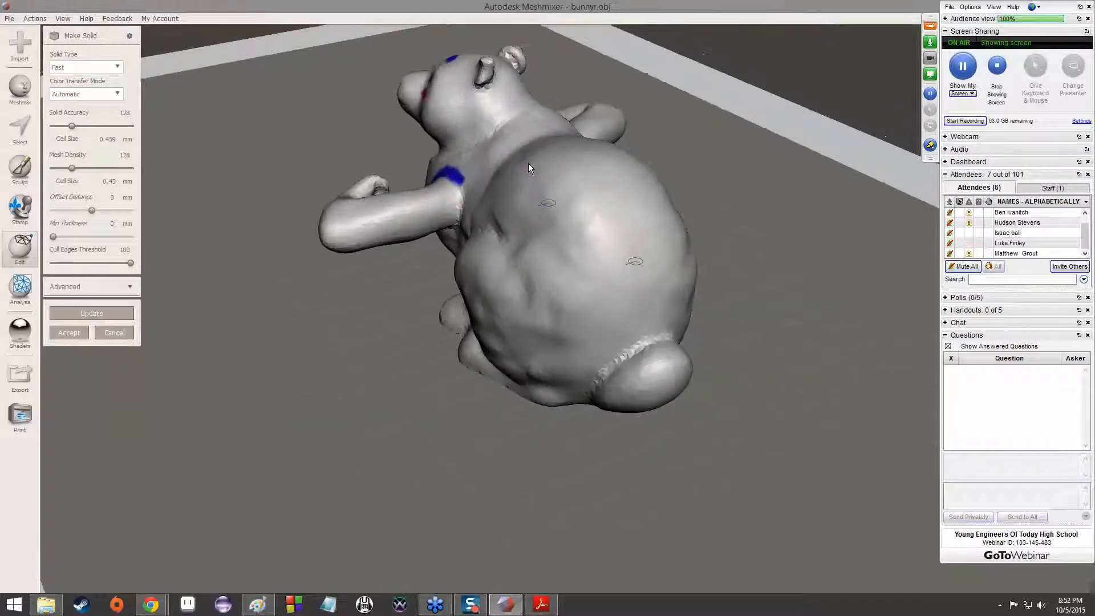
pyautogui.click(114, 68)
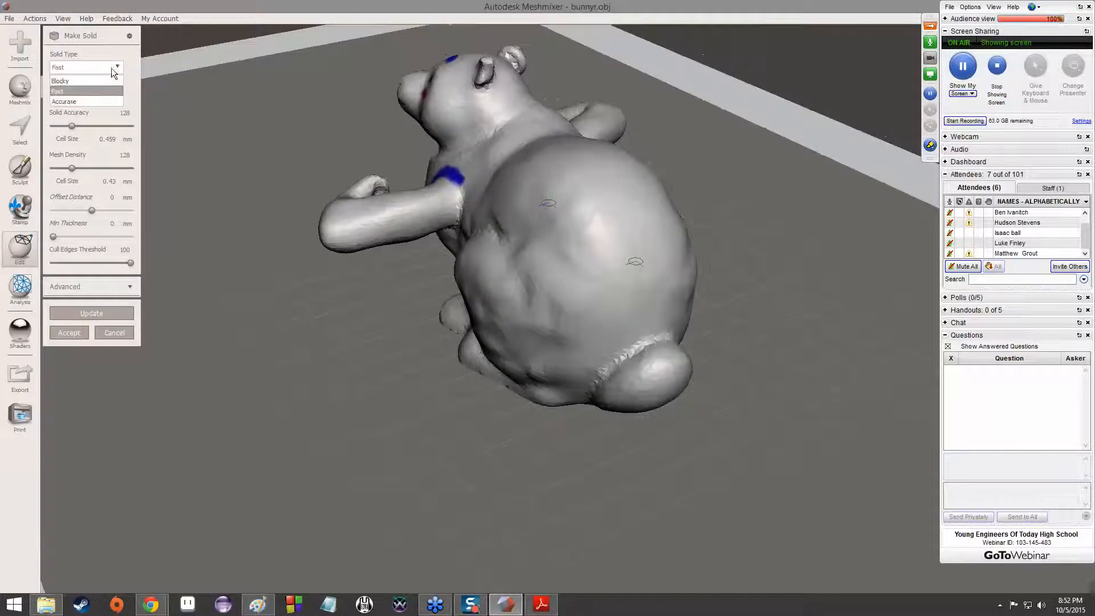
pyautogui.click(96, 101)
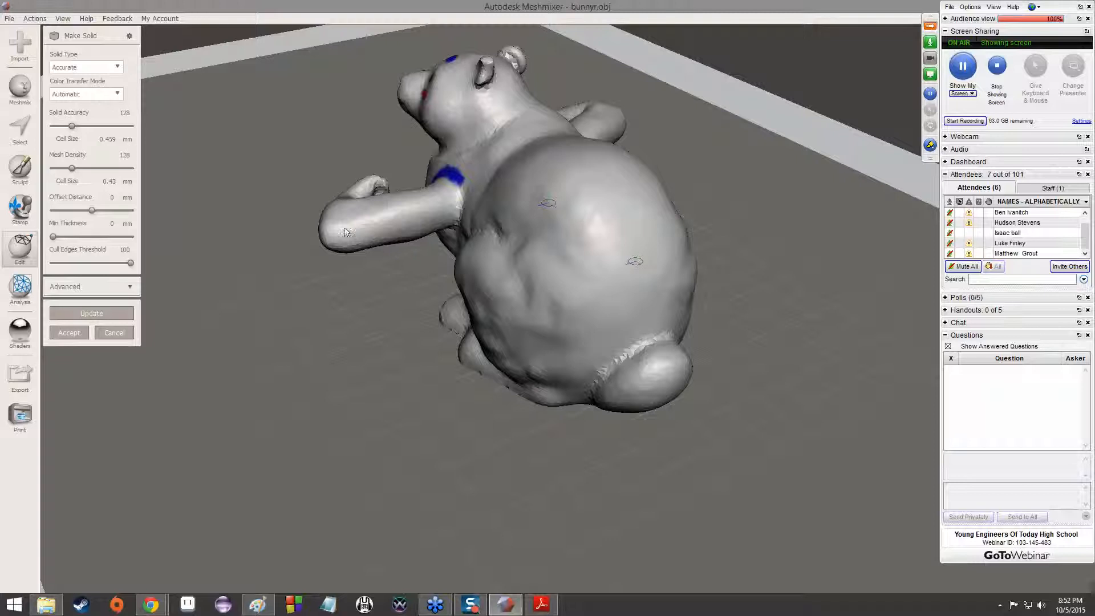
# Set colour transfer to Vertex-to-Vertex, mesh density to about 456 and solid accuracy to 230, and update the solid
pyautogui.click(97, 94)
pyautogui.click(88, 129)
pyautogui.moveTo(74, 169); pyautogui.dragTo(119, 173)
pyautogui.moveTo(72, 125); pyautogui.dragTo(87, 126)
pyautogui.click(112, 312)
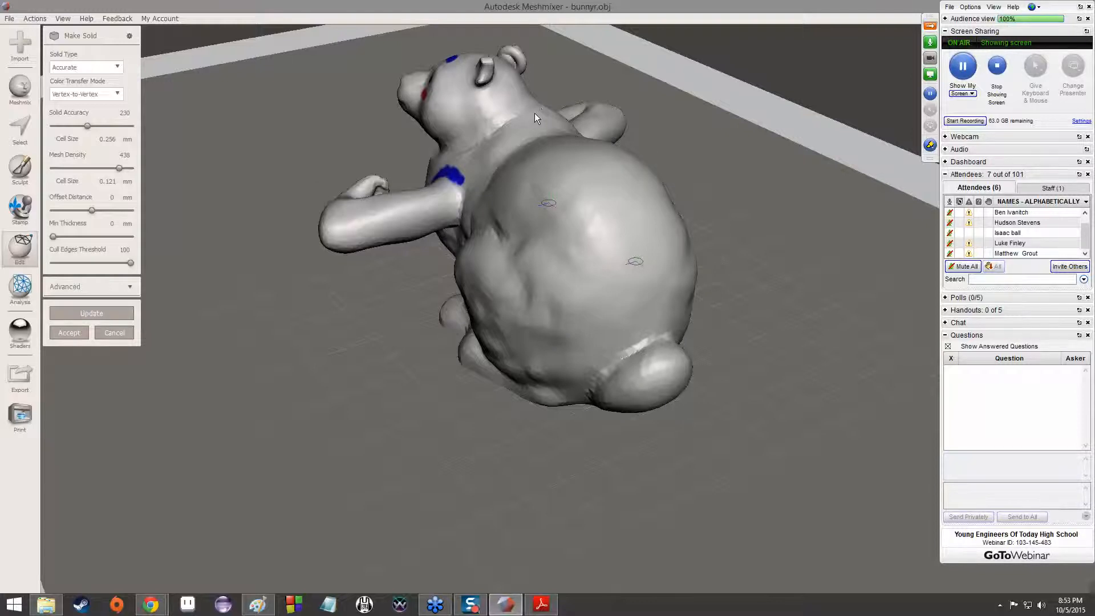
# Inspect the rebuilt bunny mesh up close and accept the Make Solid result
pyautogui.scroll(2, 511, 184)
pyautogui.scroll(-8, 509, 185)
pyautogui.scroll(8, 505, 187)
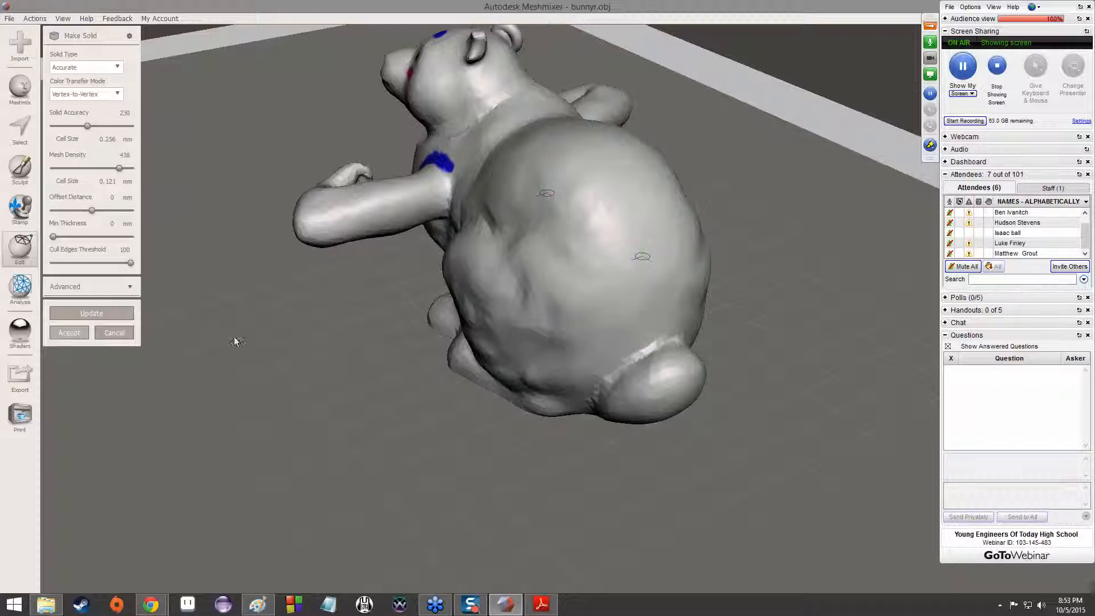
pyautogui.click(70, 333)
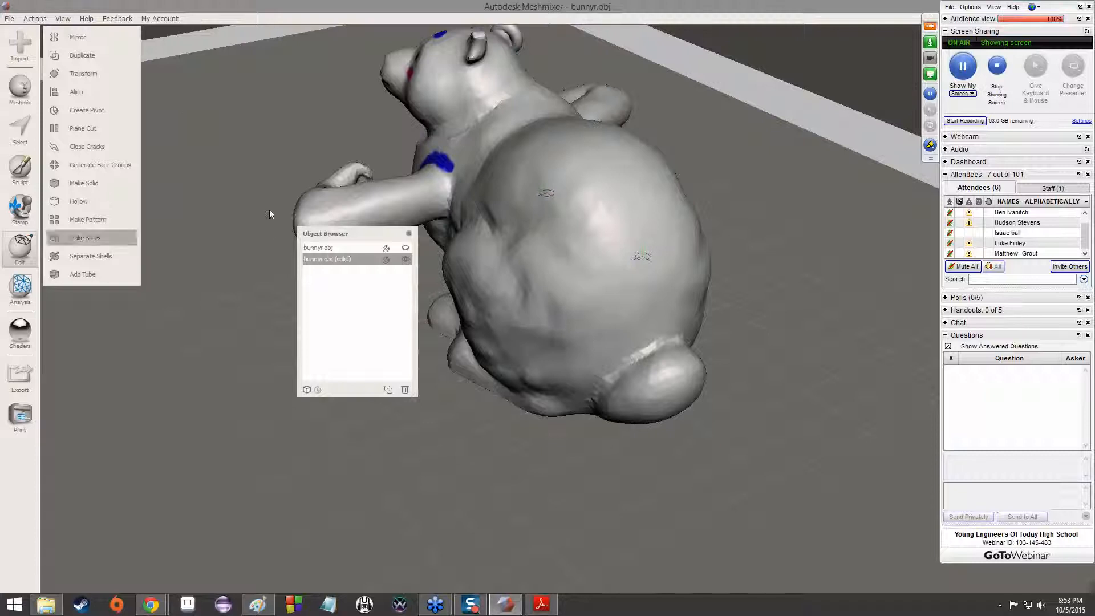
pyautogui.click(70, 19)
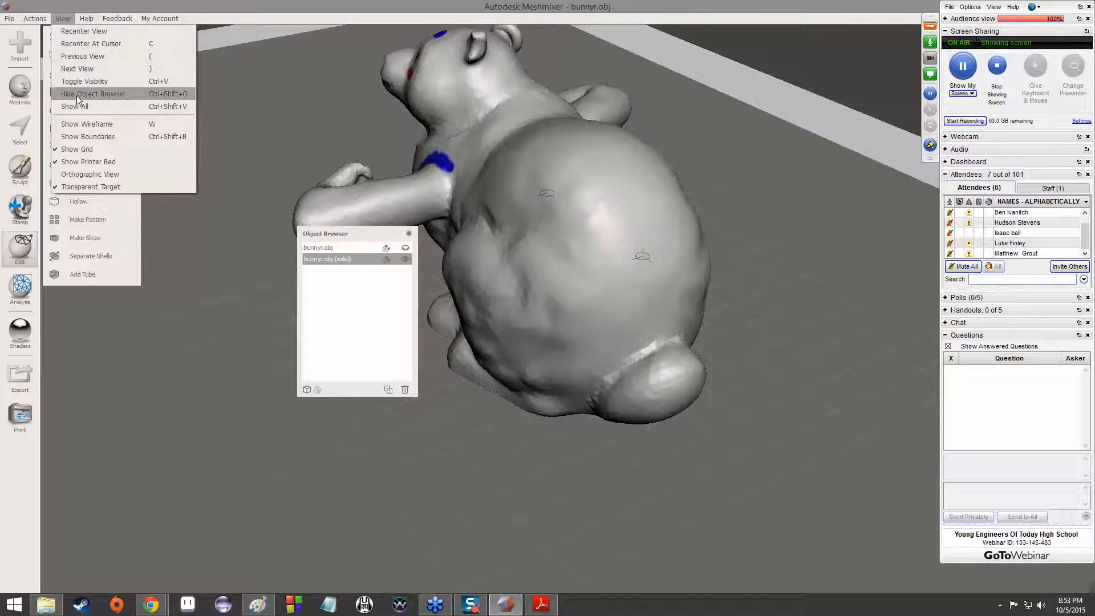
pyautogui.click(359, 240)
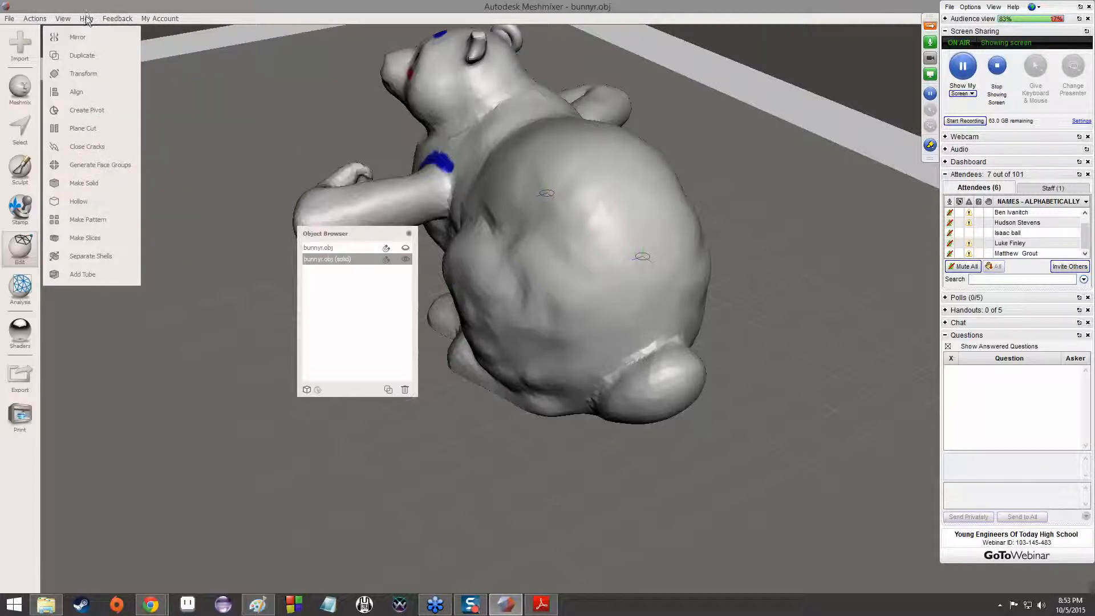
# Compare the original bunny with its solid copy by activating each in turn, leaving the solid one active
pyautogui.moveTo(366, 234); pyautogui.dragTo(243, 279)
pyautogui.click(223, 289)
pyautogui.moveTo(321, 279)
pyautogui.mouseDown(button='right')
pyautogui.moveTo(439, 214)
pyautogui.moveTo(518, 214)
pyautogui.moveTo(638, 187)
pyautogui.moveTo(701, 194)
pyautogui.moveTo(662, 280)
pyautogui.moveTo(450, 246)
pyautogui.moveTo(342, 274)
pyautogui.mouseUp(button='right')
pyautogui.click(220, 303)
pyautogui.moveTo(229, 302); pyautogui.dragTo(197, 298, button='right')
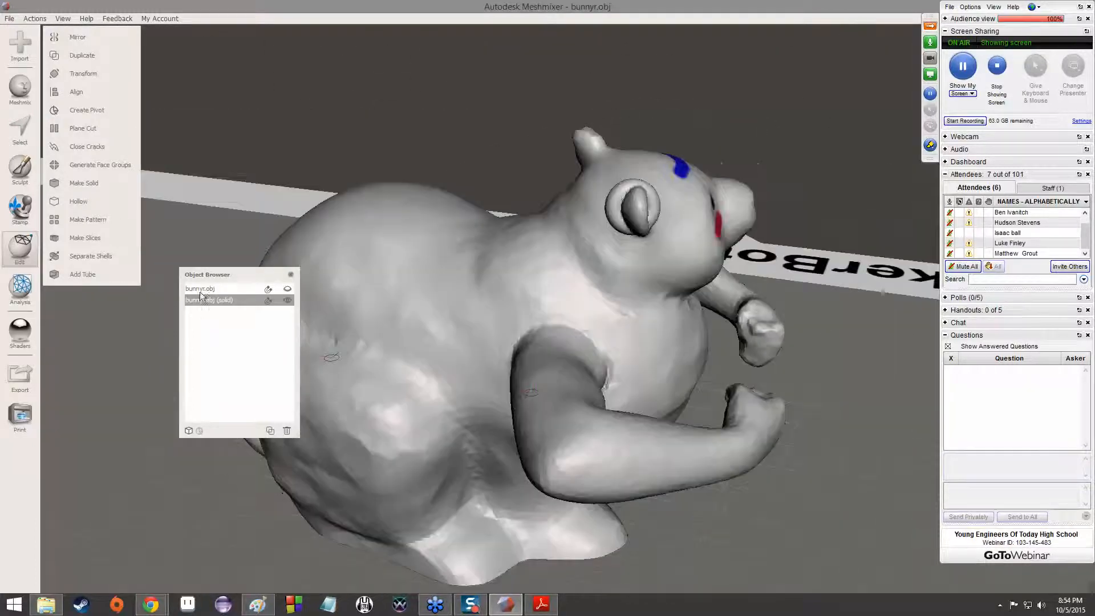
pyautogui.click(199, 288)
pyautogui.moveTo(313, 291); pyautogui.dragTo(326, 311, button='right')
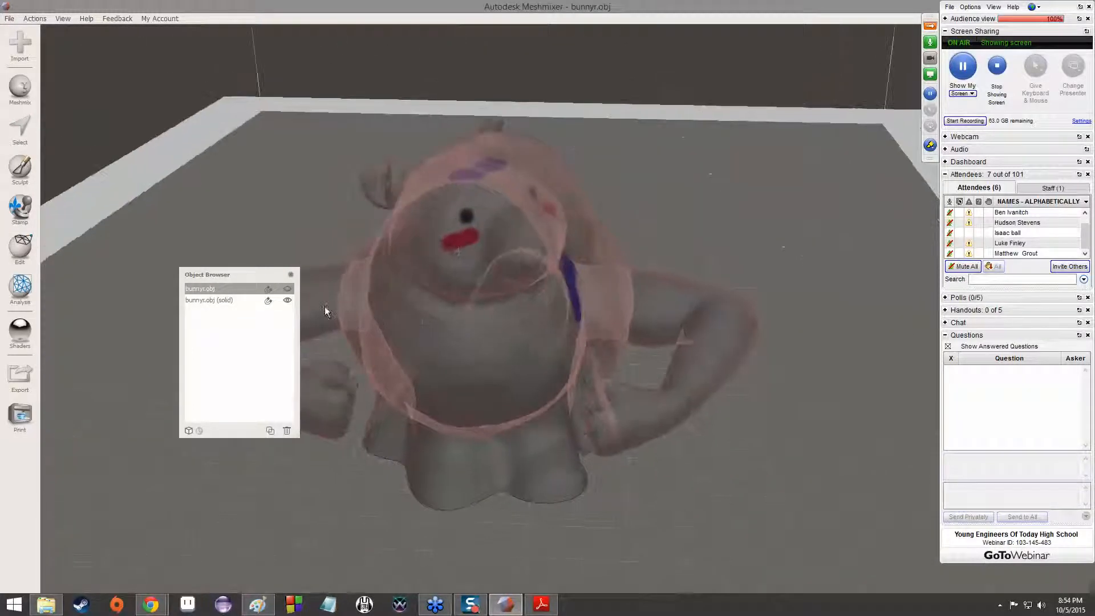
pyautogui.click(231, 298)
pyautogui.moveTo(513, 281); pyautogui.dragTo(319, 256, button='right')
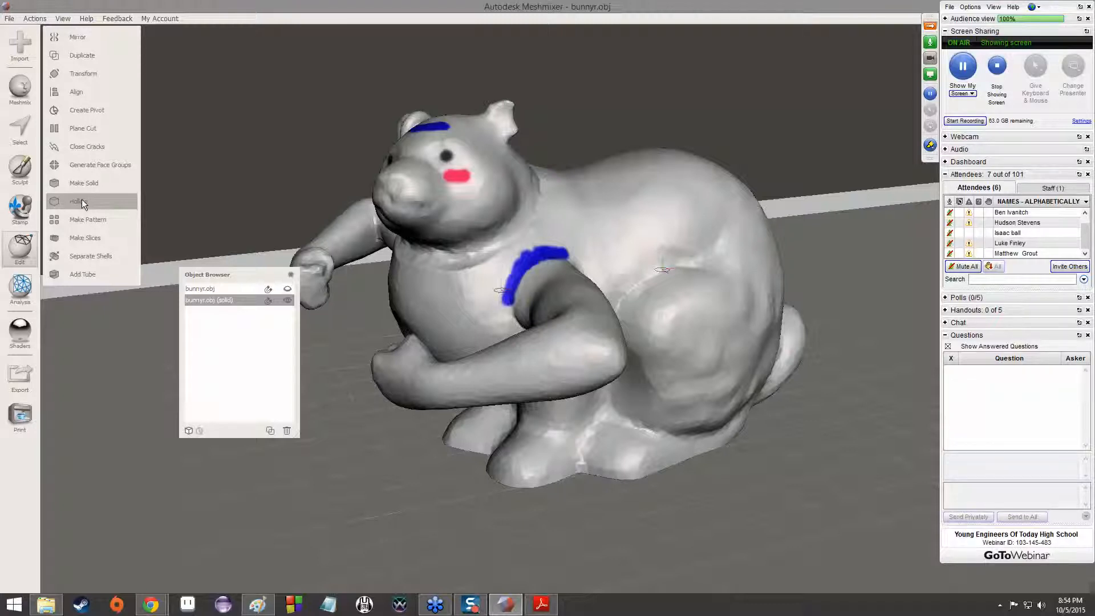
# Check the solid bunny's overall units and dimensions, and close the readout
pyautogui.click(21, 288)
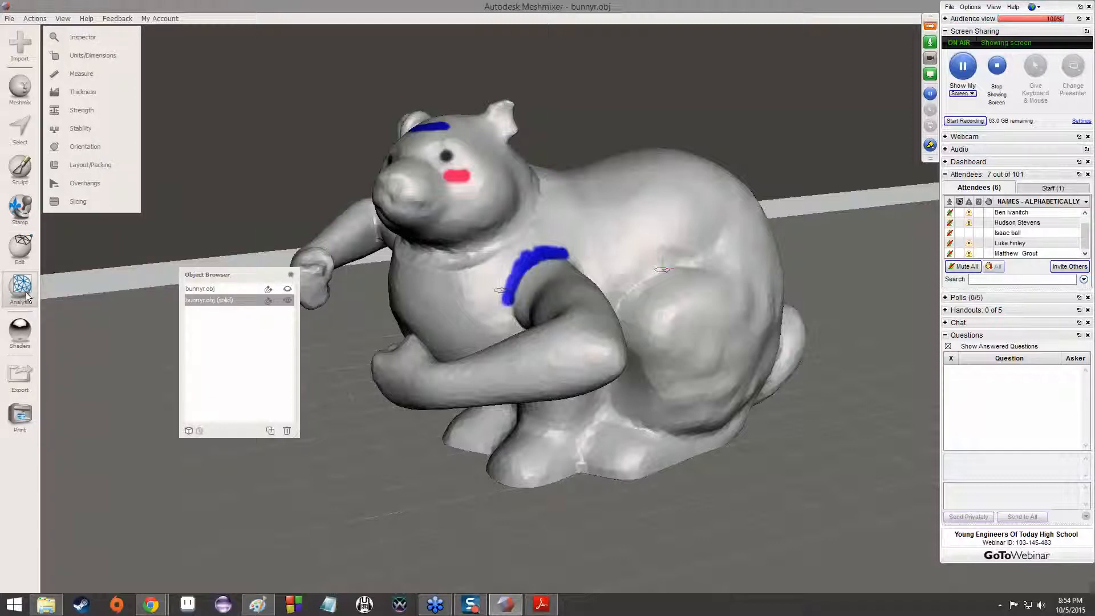
pyautogui.moveTo(518, 198); pyautogui.dragTo(108, 57, button='right')
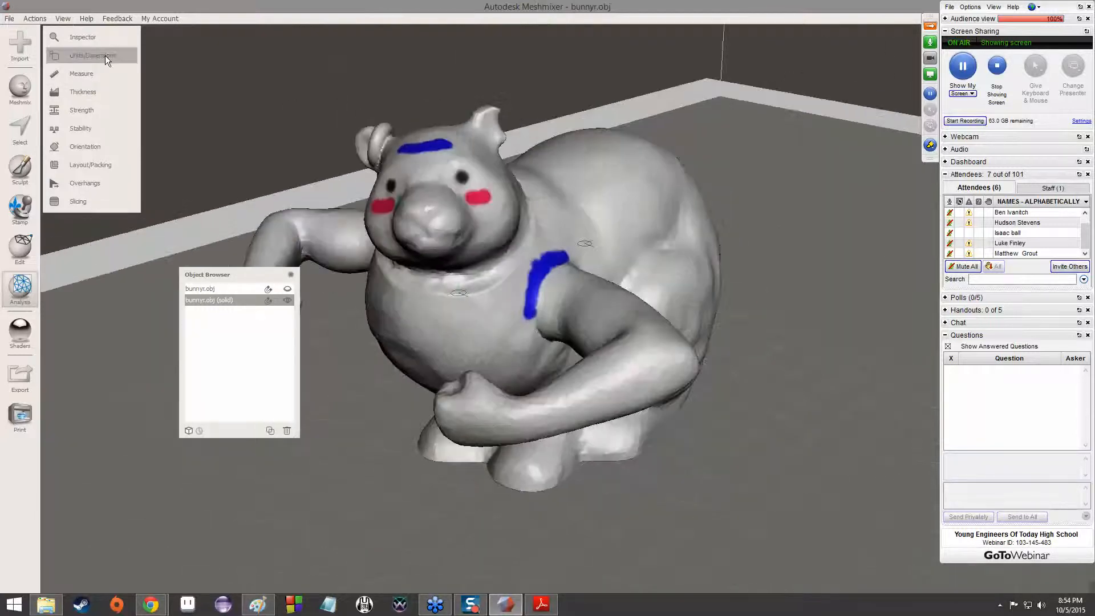
pyautogui.click(106, 57)
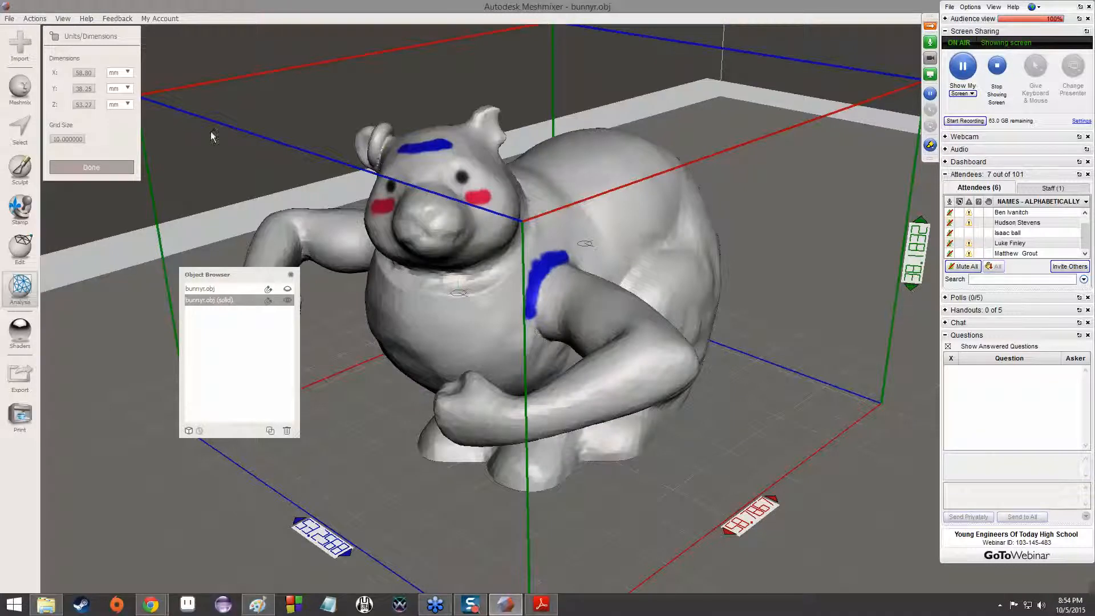
pyautogui.click(91, 167)
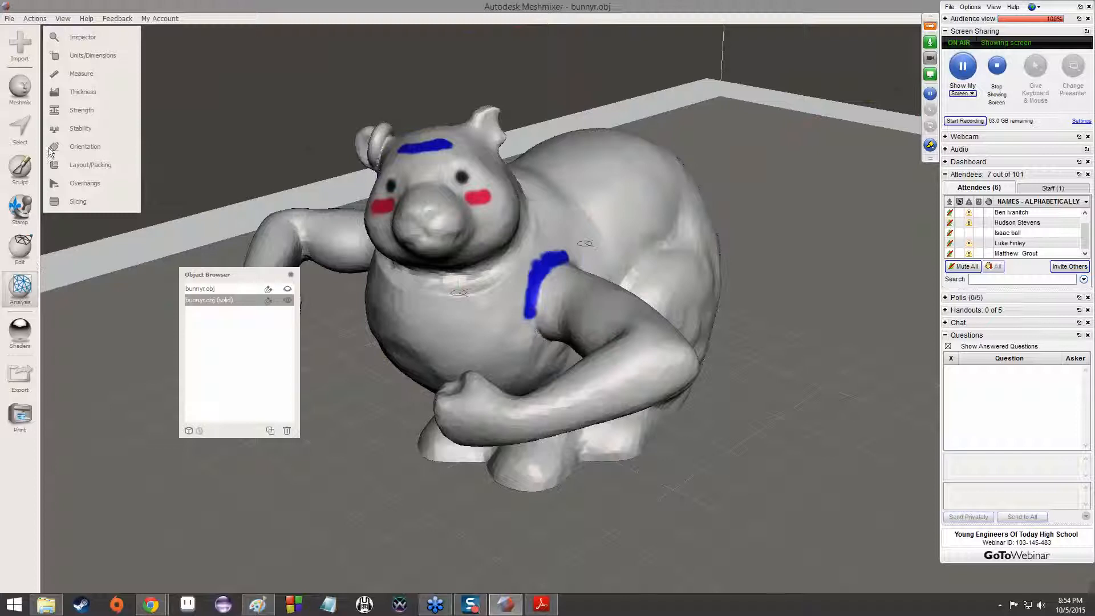
# Preview the Measure tool on the solid bunny with no snapping, and close it
pyautogui.click(82, 75)
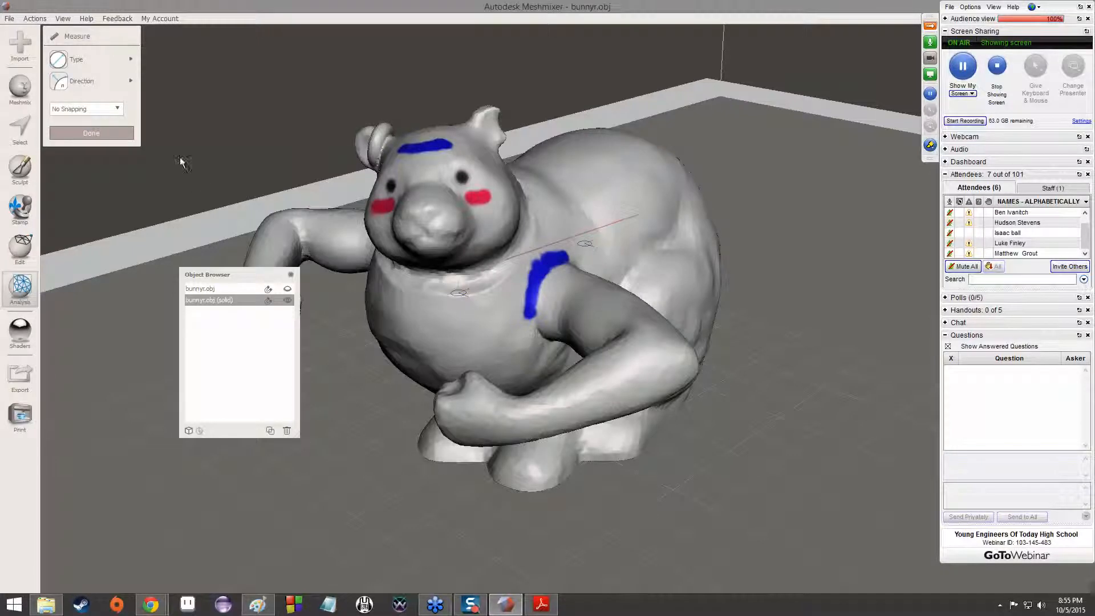
pyautogui.moveTo(644, 231); pyautogui.dragTo(757, 265, button='right')
pyautogui.scroll(-3, 757, 265)
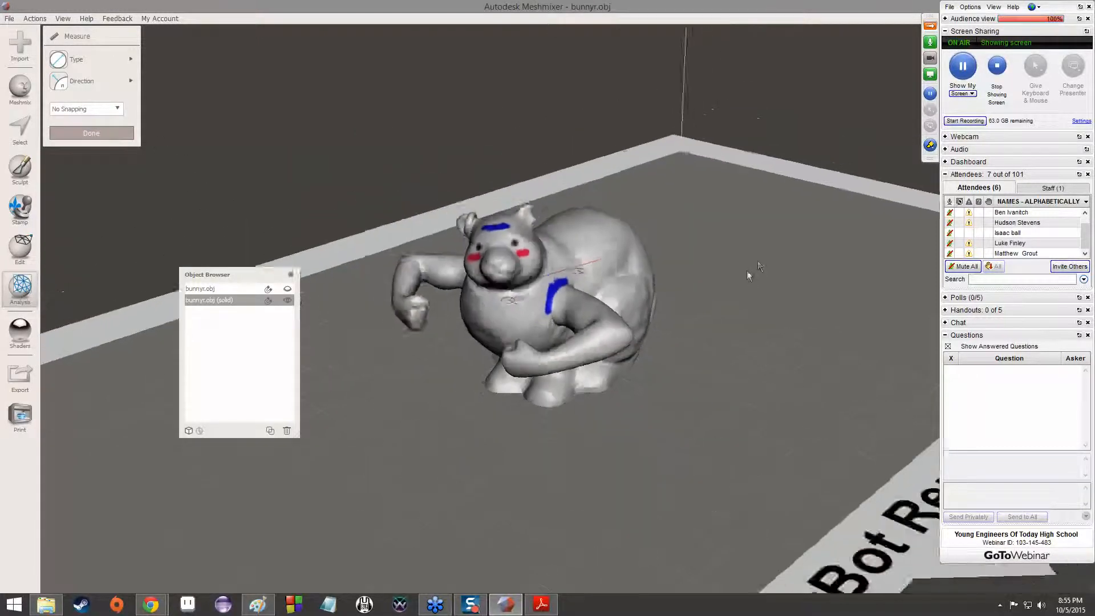
pyautogui.click(1044, 10)
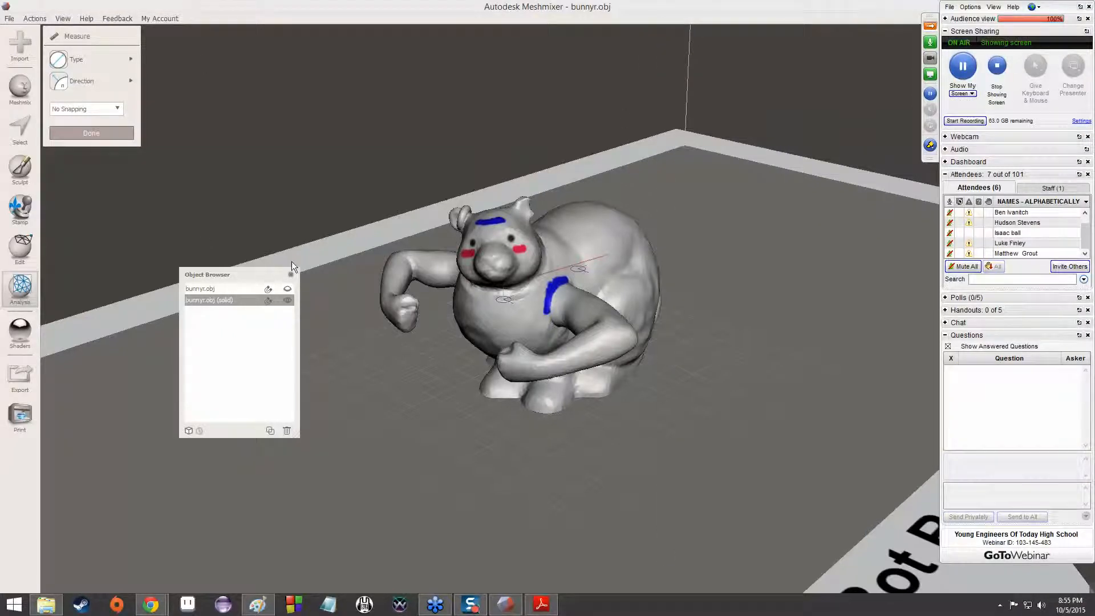
pyautogui.click(97, 131)
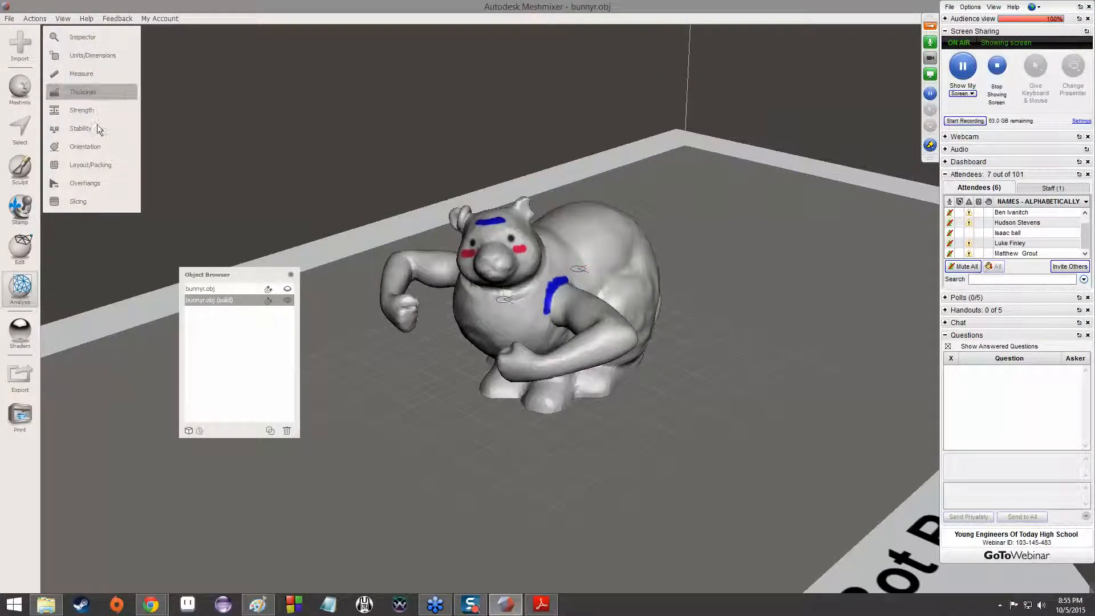
# Start the Thickness analysis on the solid bunny, and sketch a square with a thin top layer and an arrow pointing at it in Paint
pyautogui.click(91, 92)
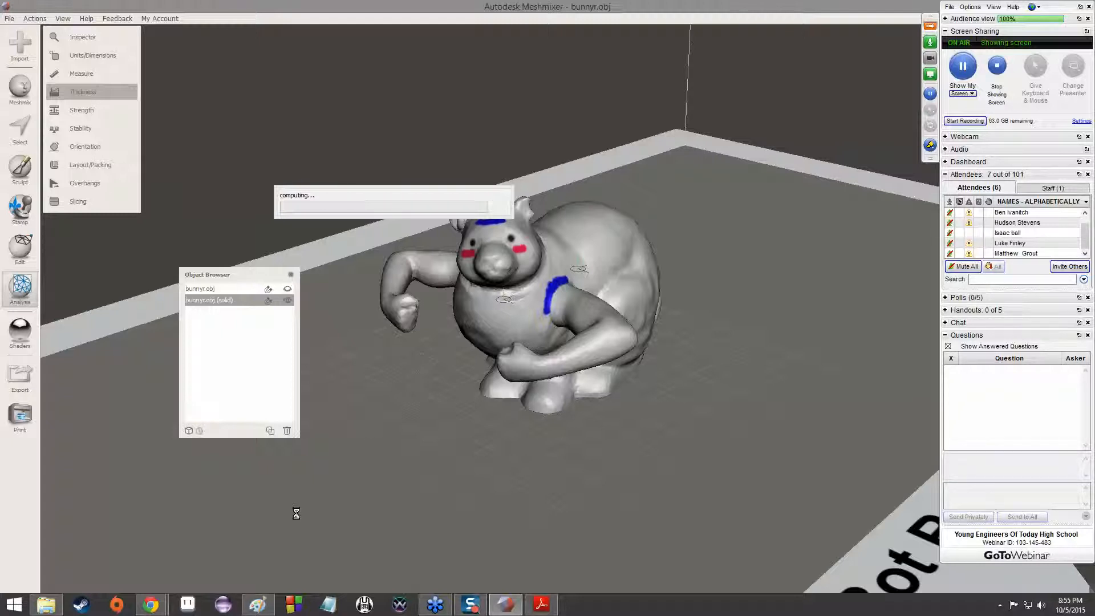
pyautogui.click(264, 602)
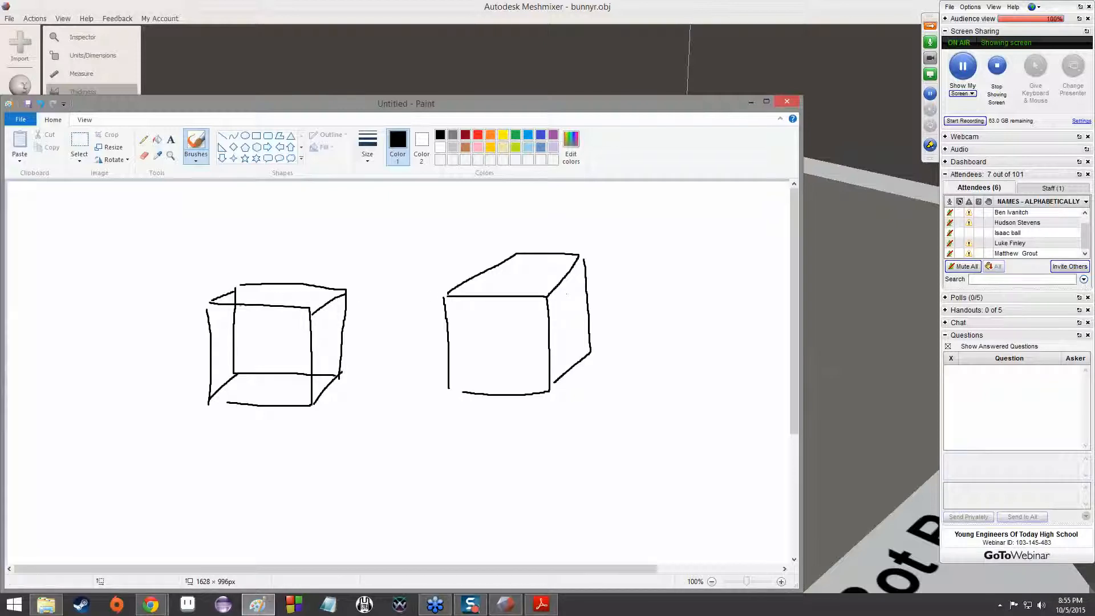
pyautogui.moveTo(69, 292); pyautogui.dragTo(65, 382)
pyautogui.moveTo(74, 288)
pyautogui.mouseDown()
pyautogui.moveTo(188, 291)
pyautogui.moveTo(189, 378)
pyautogui.moveTo(149, 409)
pyautogui.moveTo(75, 411)
pyautogui.mouseUp()
pyautogui.moveTo(109, 241)
pyautogui.mouseDown()
pyautogui.moveTo(90, 283)
pyautogui.moveTo(158, 285)
pyautogui.mouseUp()
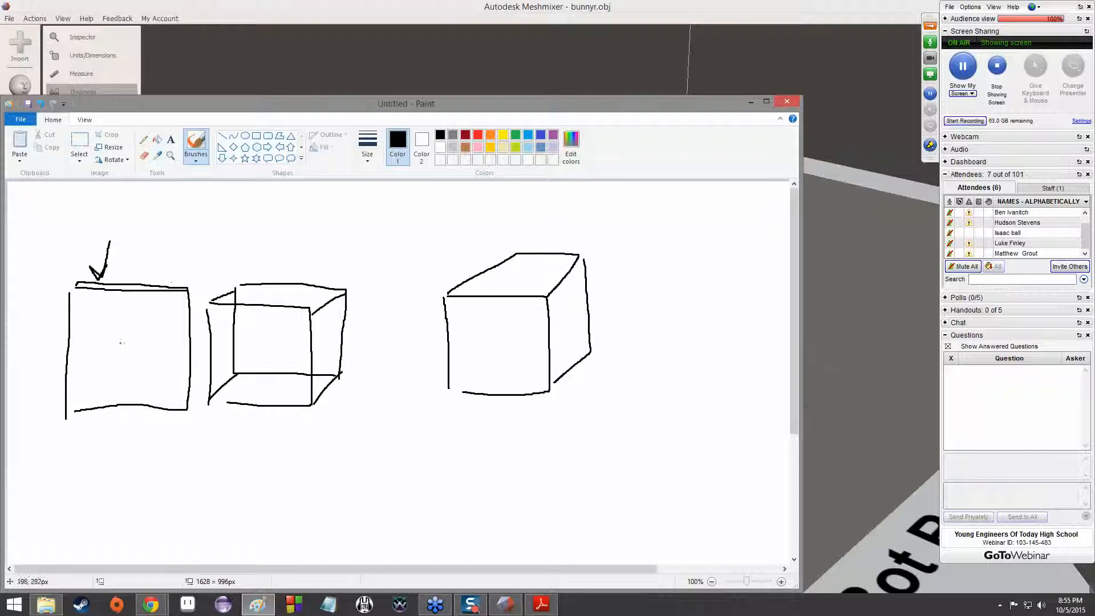
pyautogui.click(750, 105)
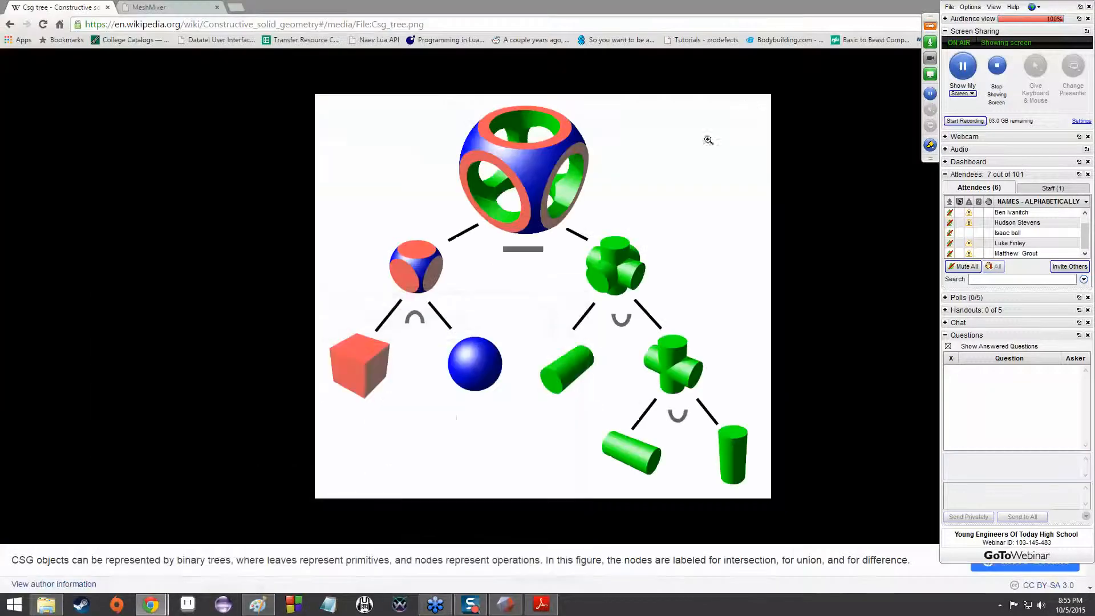
# Switch back to Meshmixer, inspect the bunny's flagged thin areas, and close the Thickness analysis
pyautogui.click(512, 608)
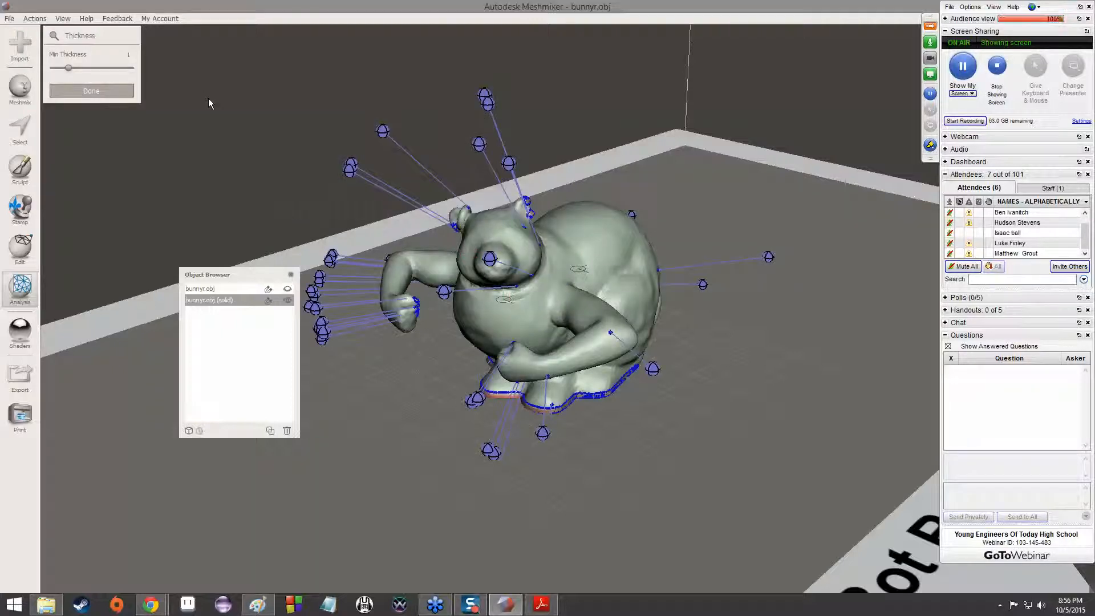
pyautogui.moveTo(264, 171); pyautogui.dragTo(434, 263, button='right')
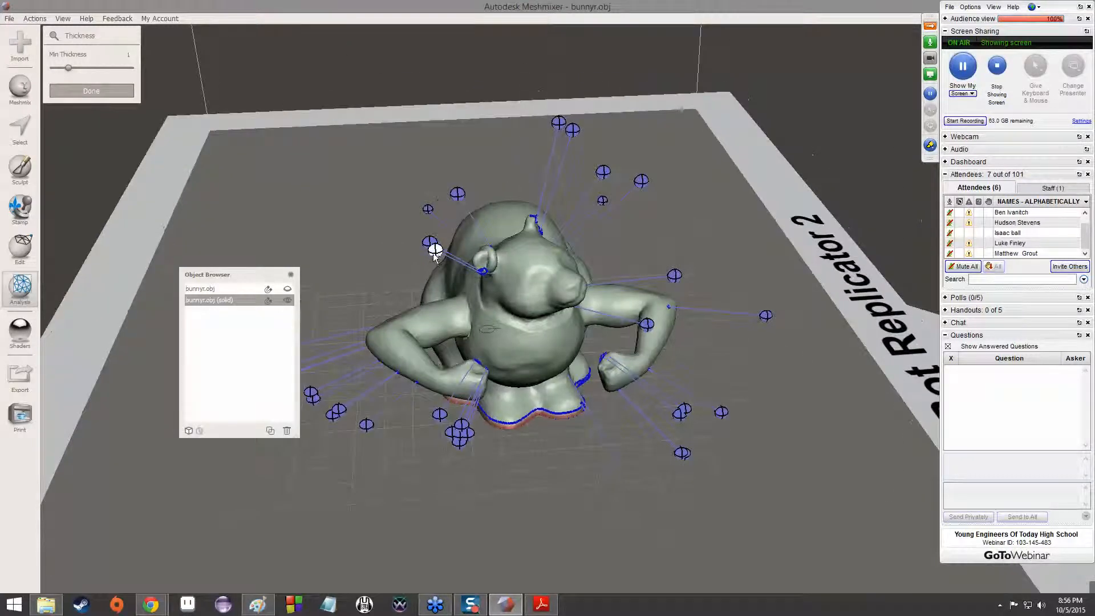
pyautogui.press('s')
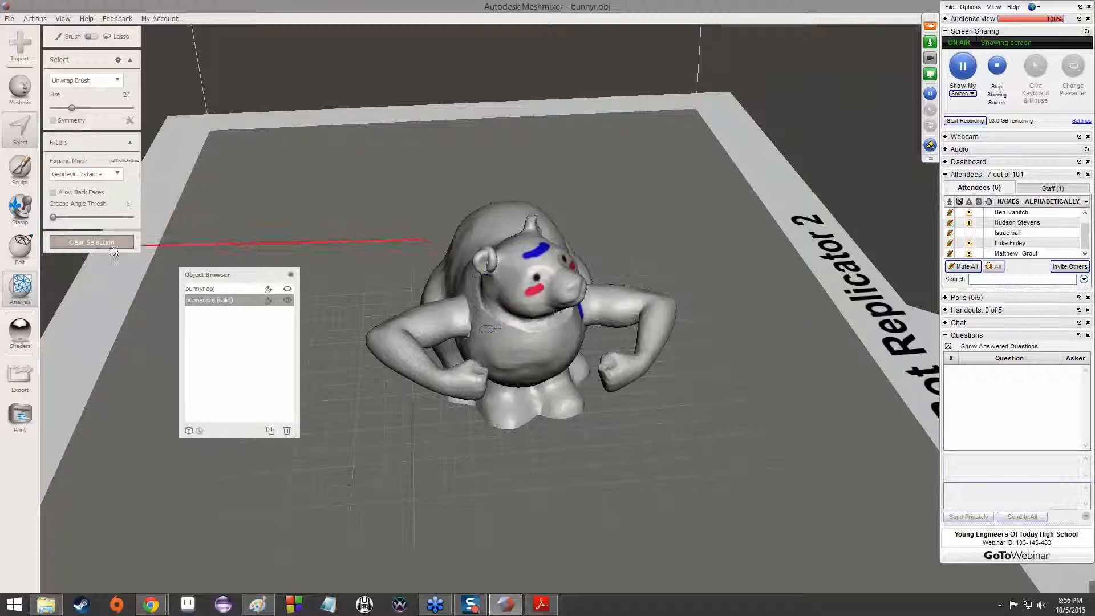
pyautogui.click(113, 240)
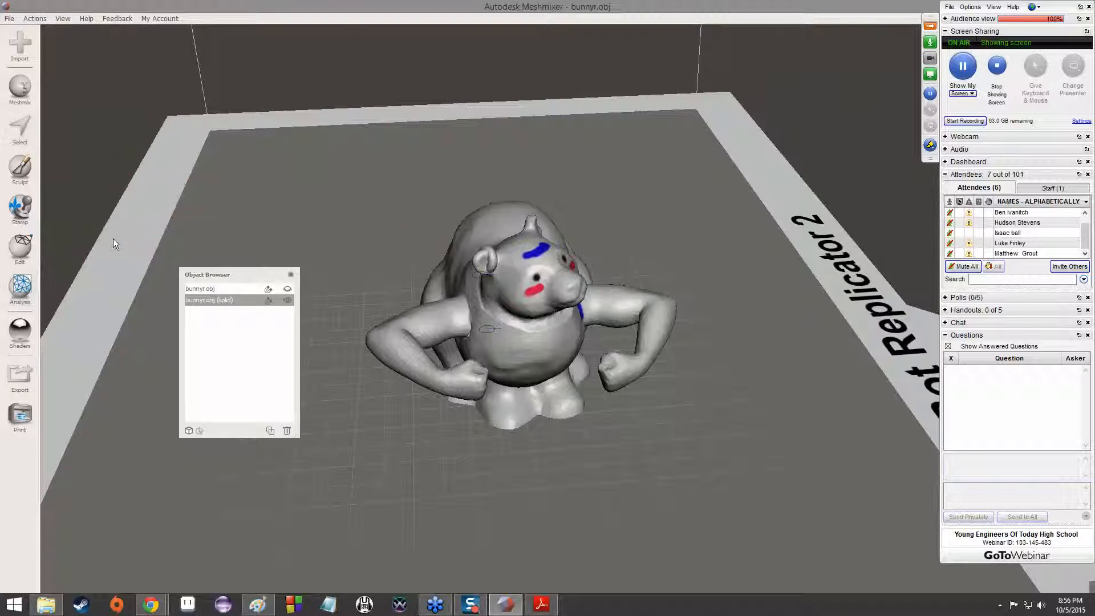
# Analyse the solid bunny's stability with the contact tolerance set to 46
pyautogui.click(20, 285)
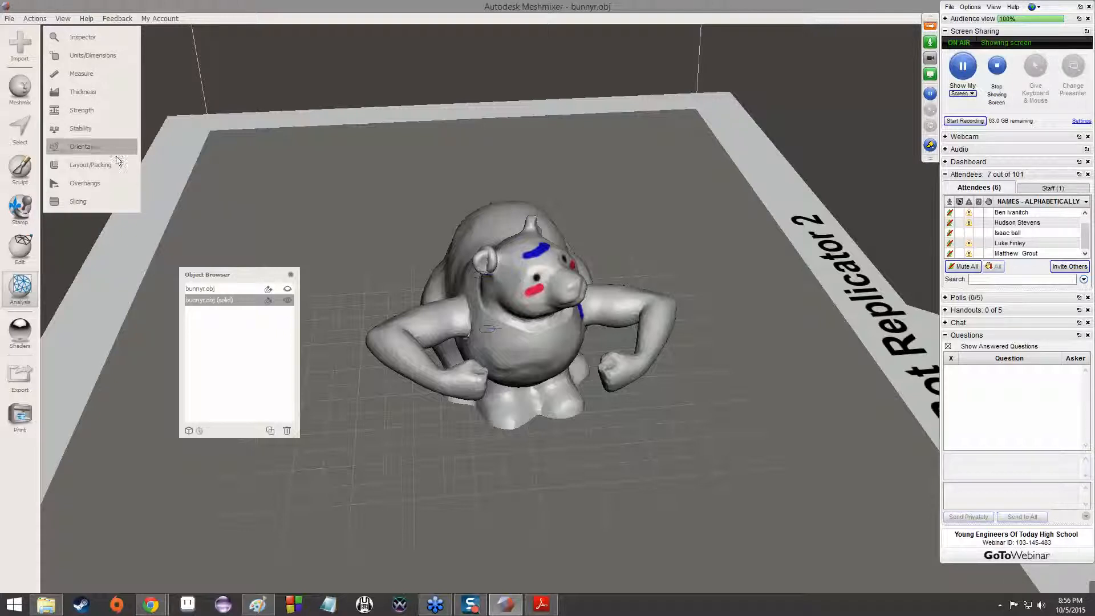
pyautogui.click(106, 132)
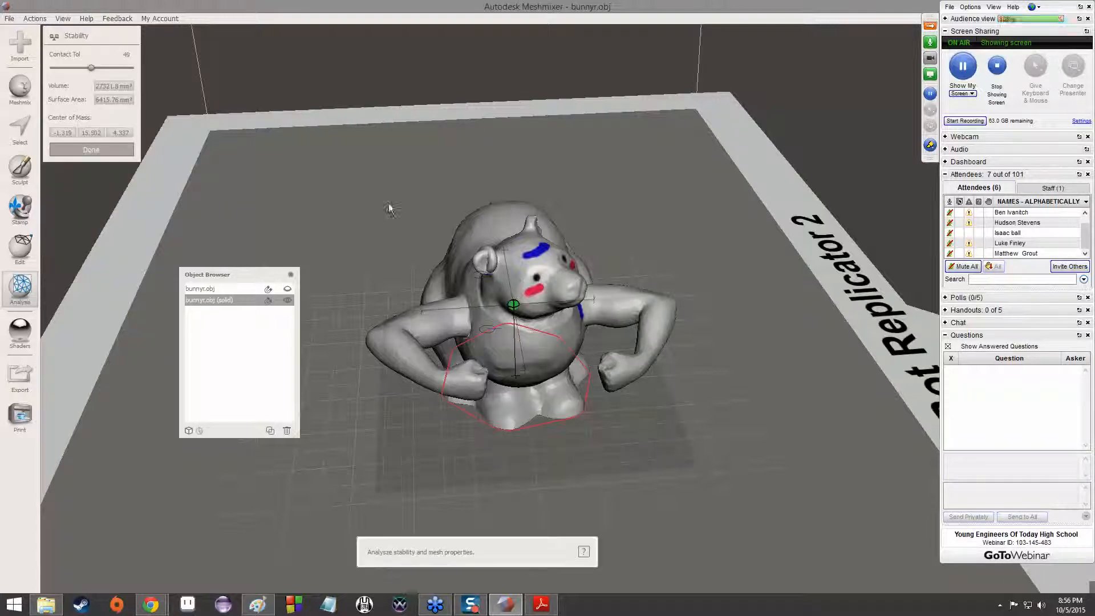
pyautogui.moveTo(88, 68); pyautogui.dragTo(64, 75)
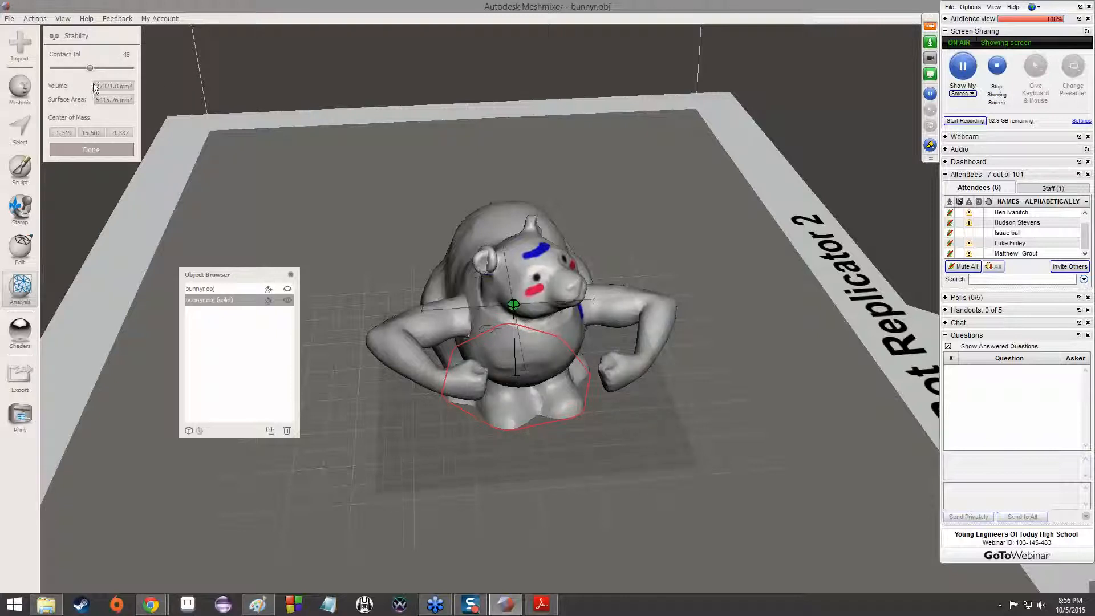
# Try the Layout/Packing tool on the bunny with 2D Move & Rotate, and cancel the packing
pyautogui.click(26, 287)
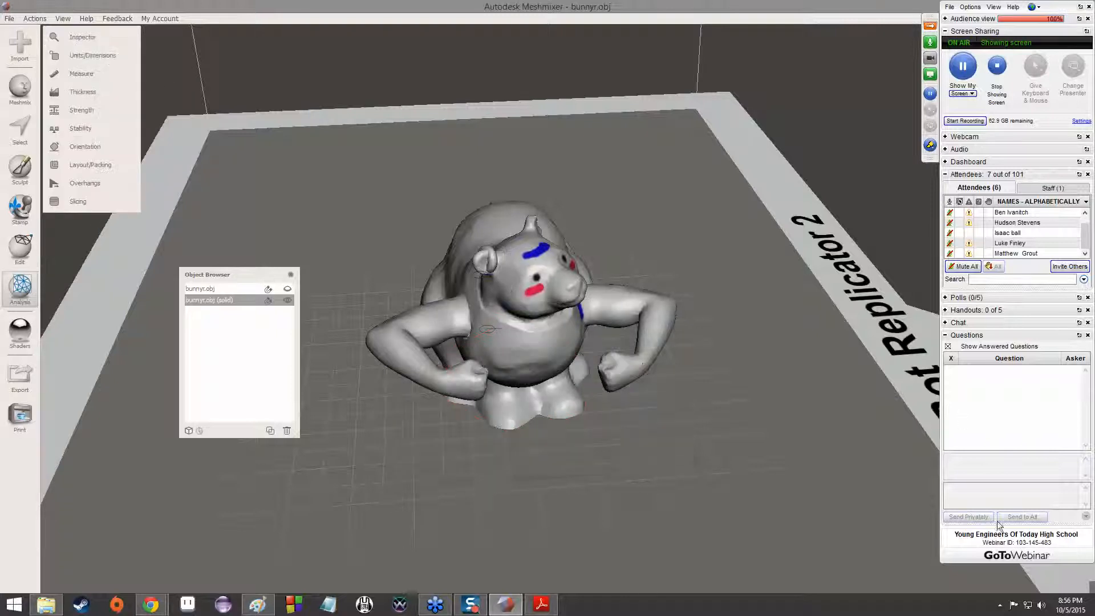
pyautogui.click(87, 166)
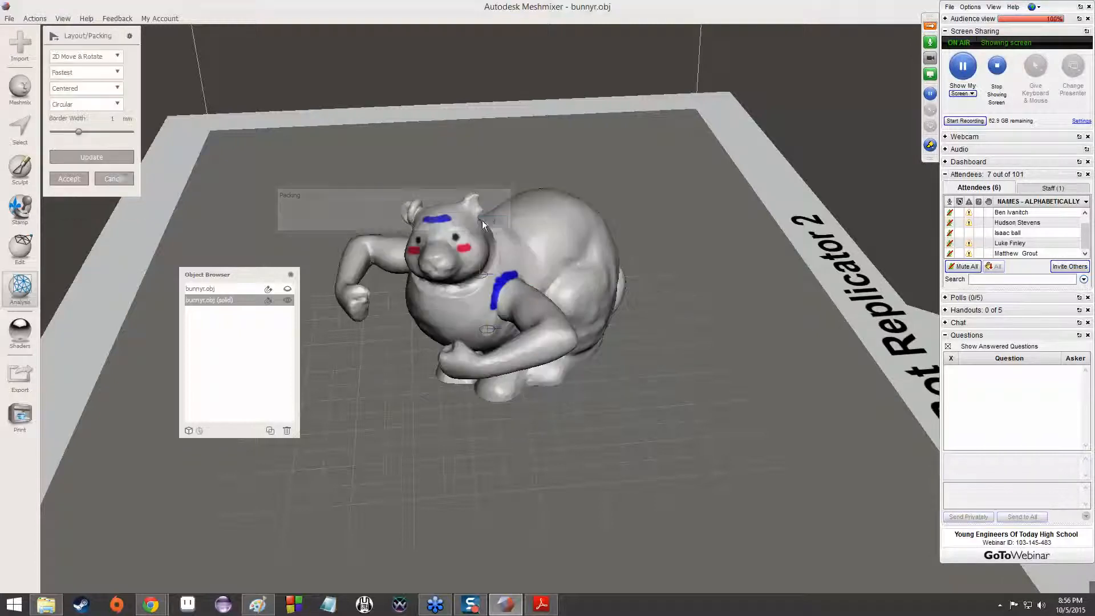
pyautogui.click(118, 176)
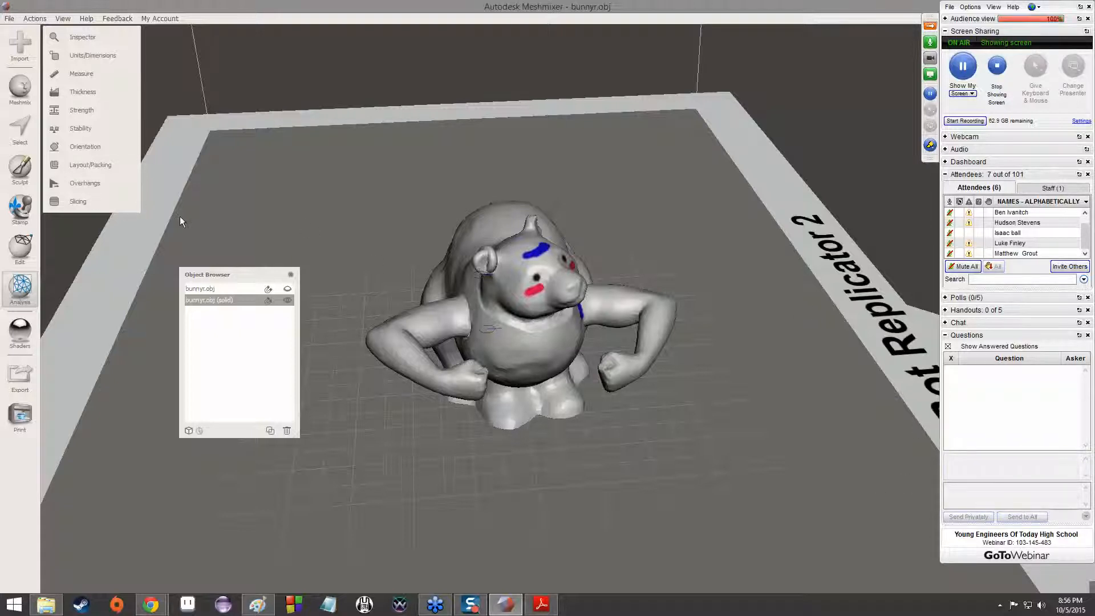
# Run the Overhangs analysis on the solid bunny, generate its print supports and examine them from several sides
pyautogui.click(113, 191)
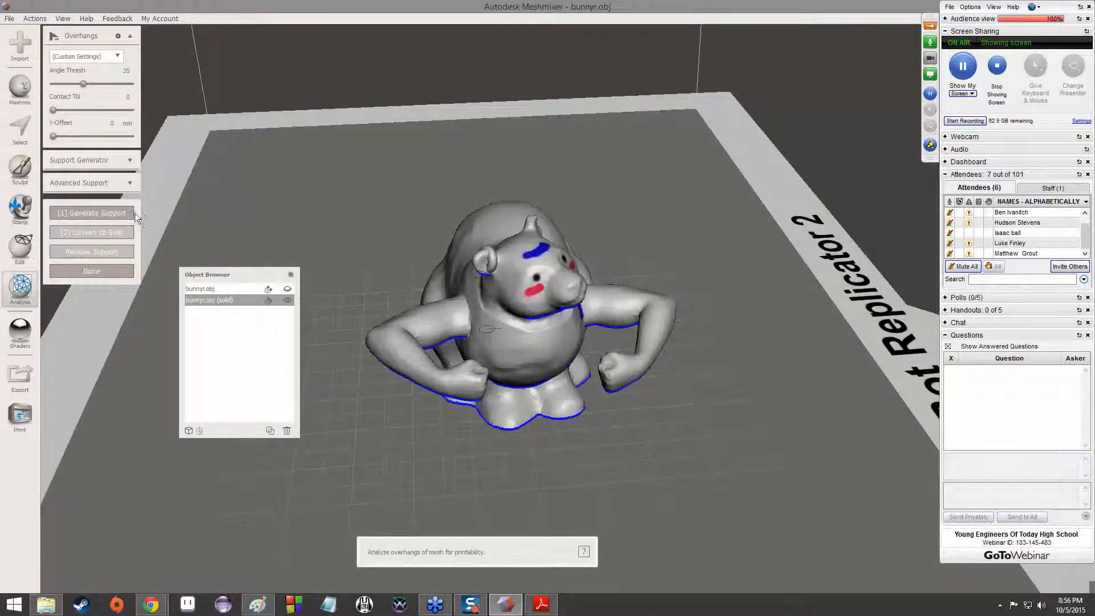
pyautogui.click(87, 218)
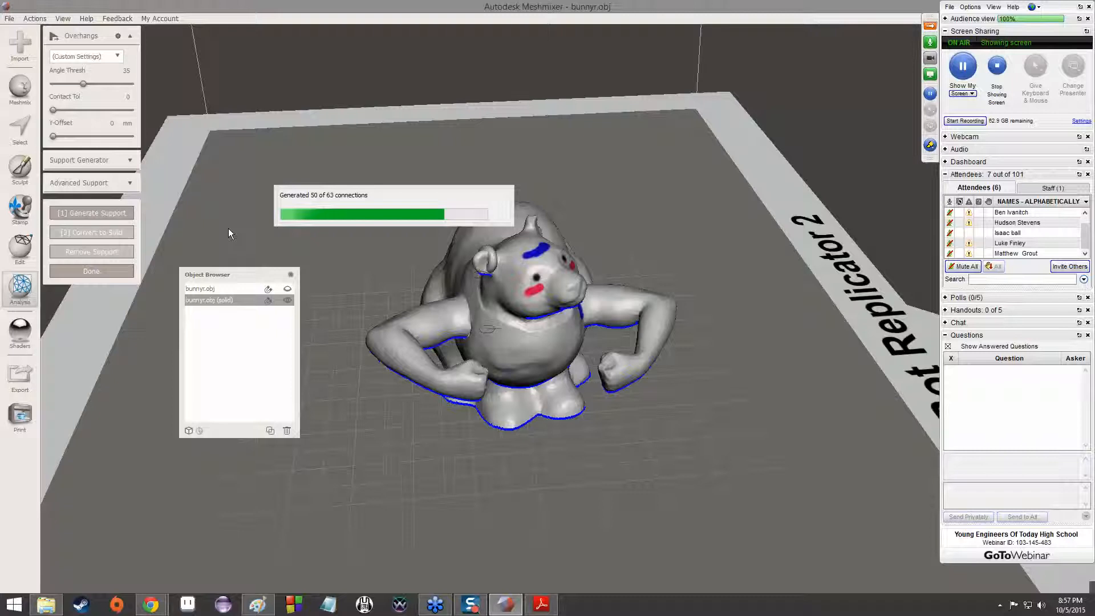
pyautogui.scroll(4, 733, 394)
pyautogui.moveTo(564, 399)
pyautogui.mouseDown(button='right')
pyautogui.moveTo(563, 341)
pyautogui.moveTo(646, 370)
pyautogui.moveTo(409, 346)
pyautogui.moveTo(580, 353)
pyautogui.moveTo(579, 407)
pyautogui.mouseUp(button='right')
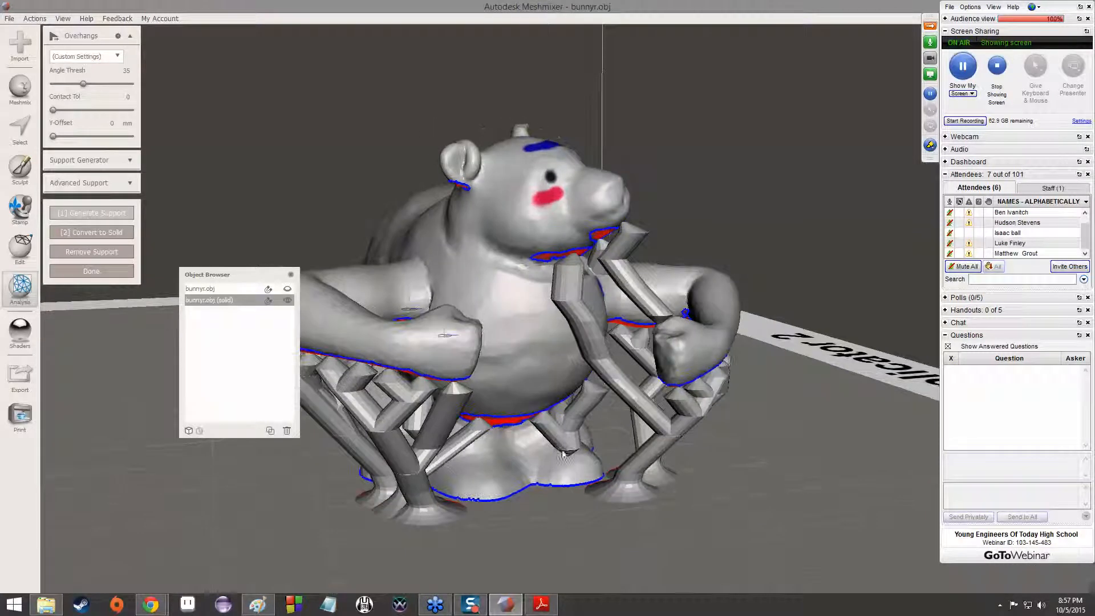
pyautogui.moveTo(663, 403); pyautogui.dragTo(575, 378, button='right')
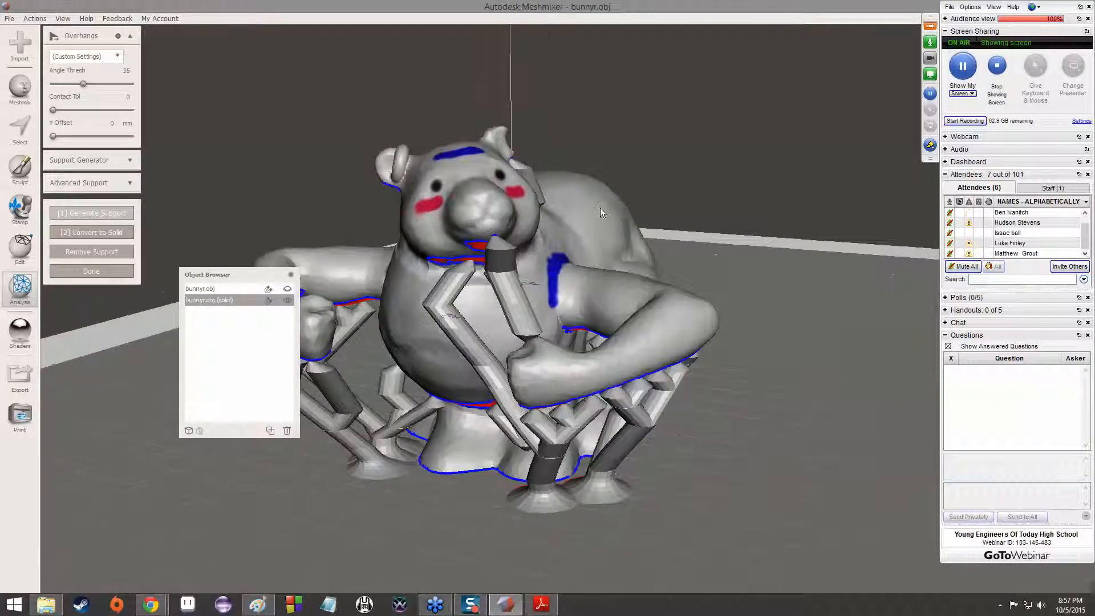
pyautogui.moveTo(601, 209); pyautogui.dragTo(539, 222, button='right')
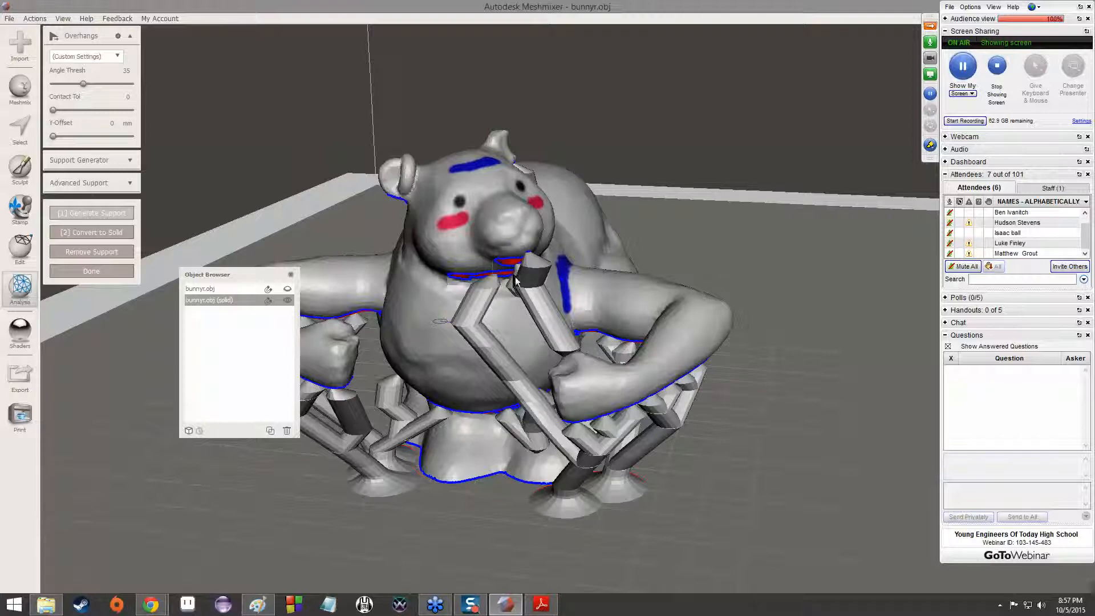
pyautogui.moveTo(712, 266); pyautogui.dragTo(580, 344, button='right')
pyautogui.moveTo(464, 421); pyautogui.dragTo(394, 337, button='right')
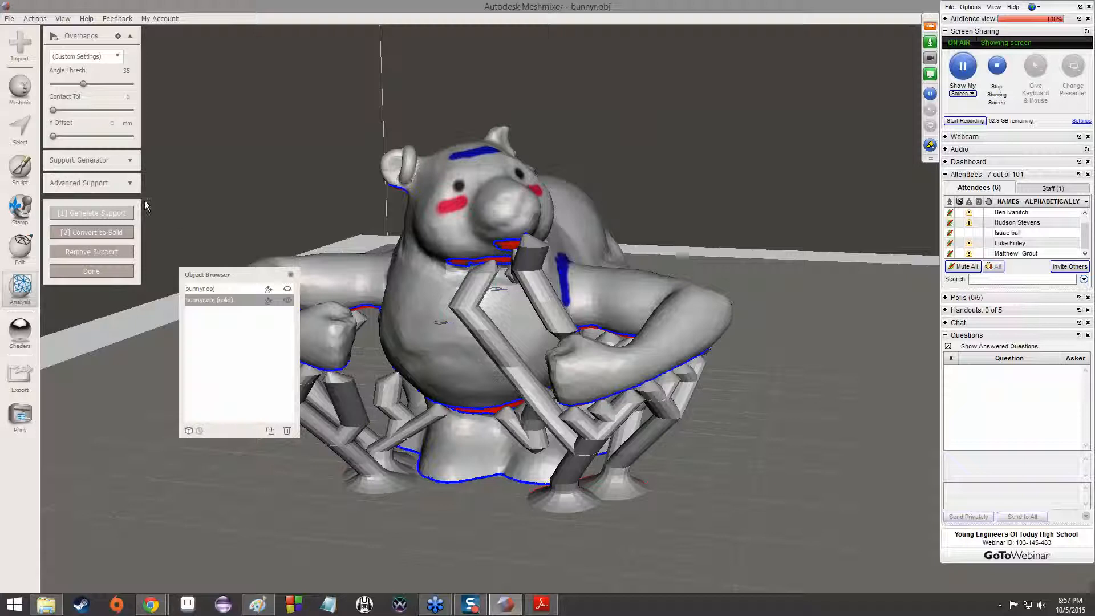
# Run the Inspector with Flat Fill on the supported bunny and repair the flagged spots behind its head and under its chin
pyautogui.click(22, 293)
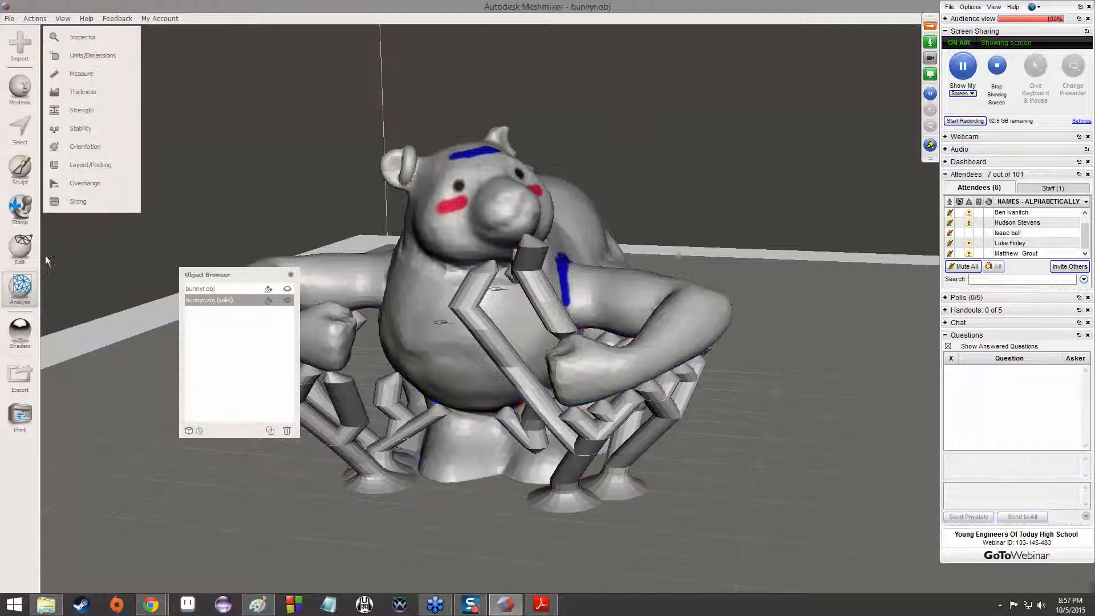
pyautogui.click(101, 39)
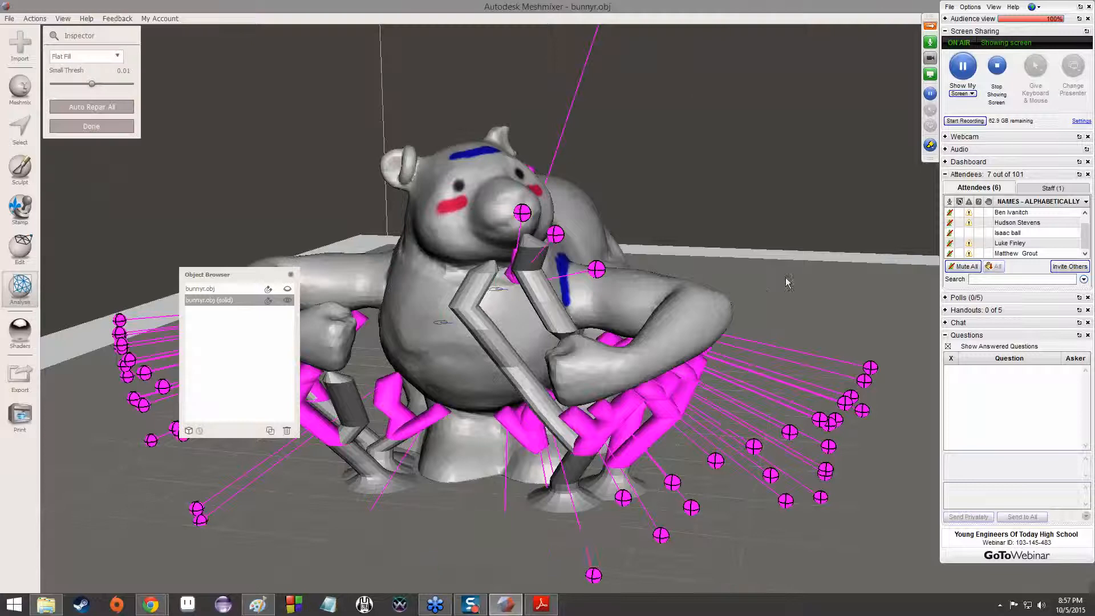
pyautogui.moveTo(761, 296); pyautogui.dragTo(439, 268, button='right')
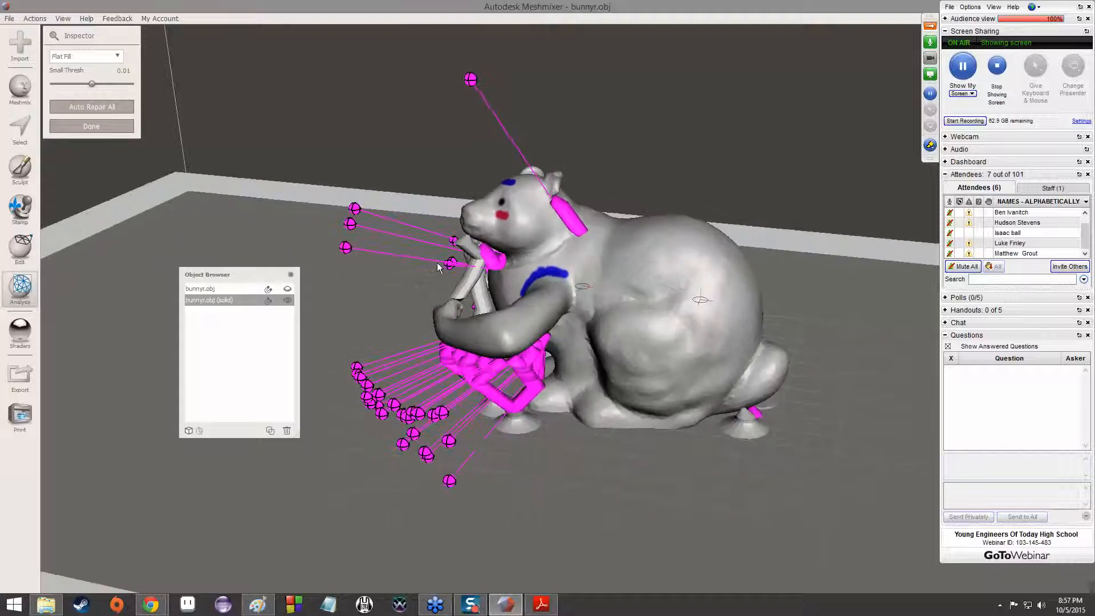
pyautogui.keyDown('ctrl'); pyautogui.click(471, 87); pyautogui.keyUp('ctrl')
pyautogui.moveTo(461, 154); pyautogui.dragTo(495, 142, button='right')
pyautogui.click(343, 229)
pyautogui.click(344, 248)
pyautogui.click(341, 269)
pyautogui.moveTo(365, 267); pyautogui.dragTo(562, 226, button='right')
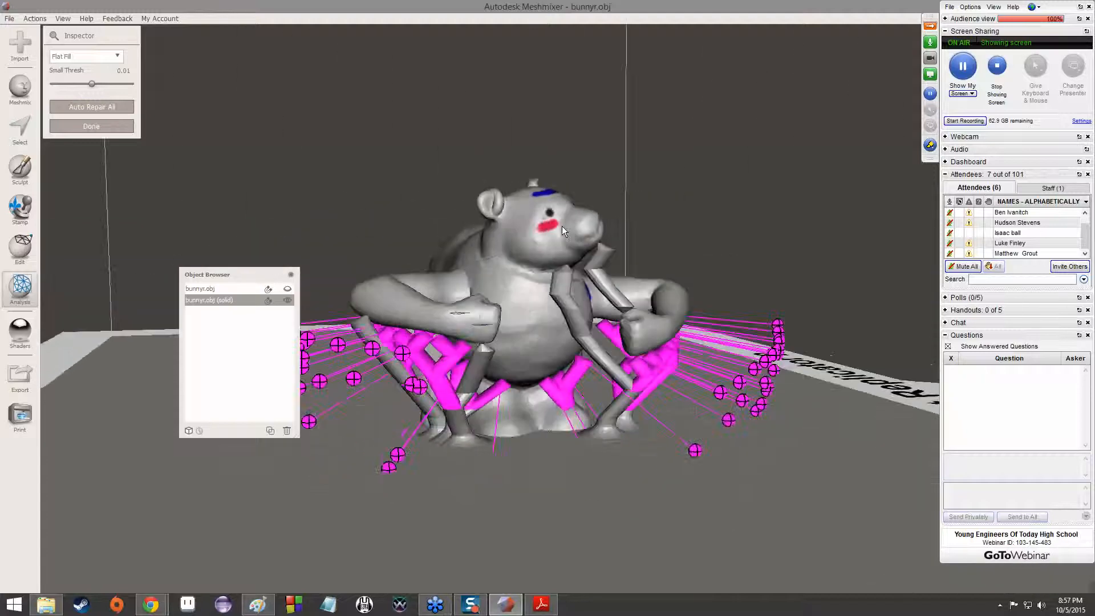
# Examine the defects the Inspector flags on the print supports around the bunny's arms and belly from several sides
pyautogui.scroll(5, 596, 239)
pyautogui.scroll(-5, 597, 239)
pyautogui.moveTo(583, 316); pyautogui.dragTo(707, 267, button='right')
pyautogui.moveTo(467, 441); pyautogui.dragTo(799, 412, button='right')
pyautogui.moveTo(613, 423); pyautogui.dragTo(514, 392, button='right')
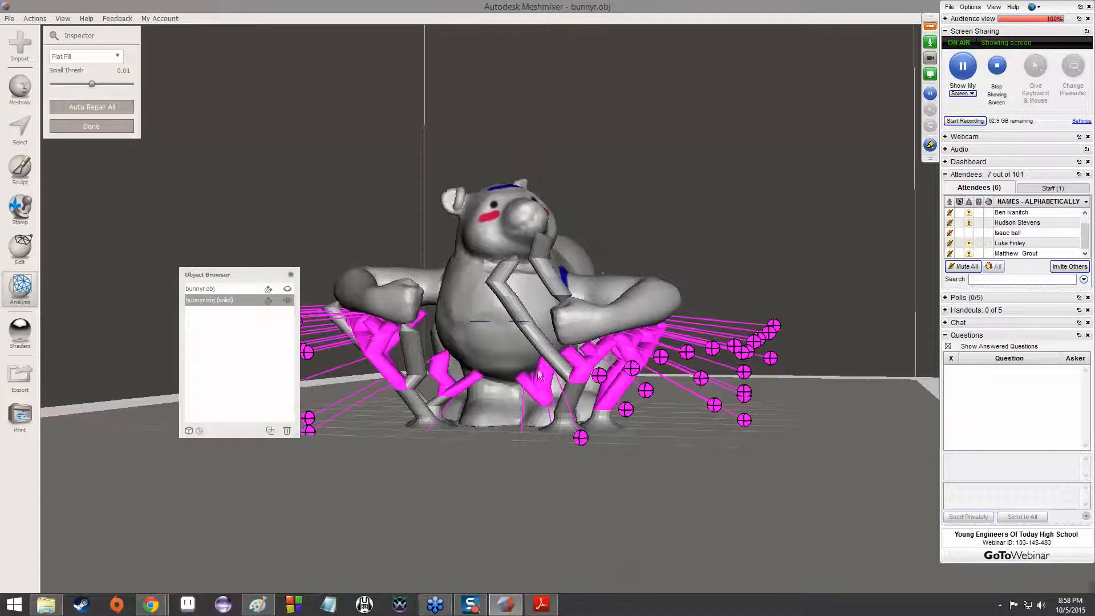
pyautogui.moveTo(652, 397); pyautogui.dragTo(504, 482, button='right')
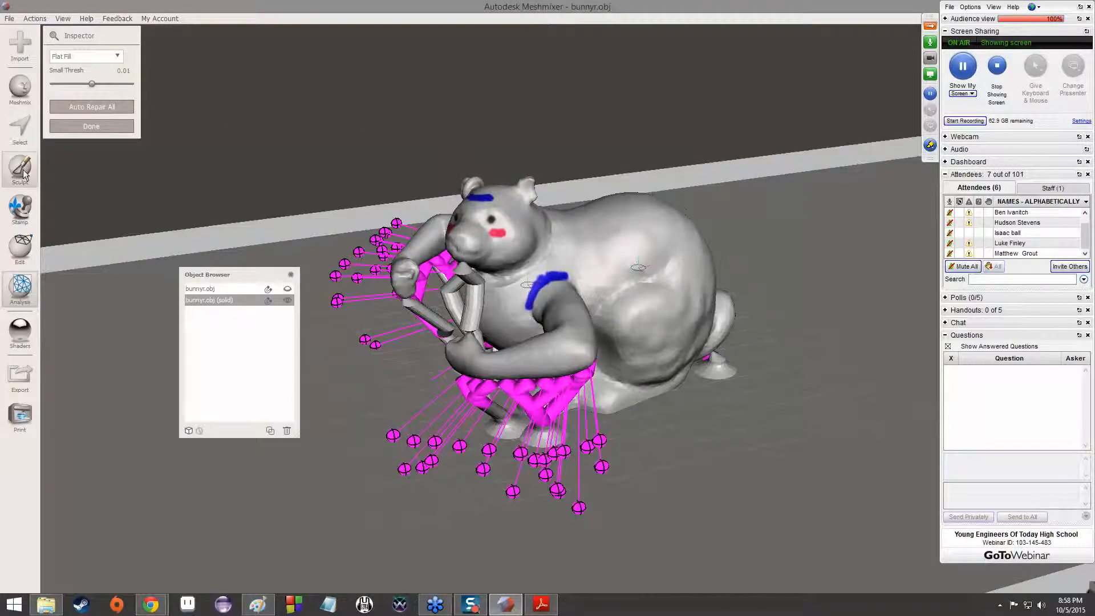
# Select a small round patch of faces on the solid bunny's back and discard it to leave a hole
pyautogui.click(24, 173)
pyautogui.click(73, 61)
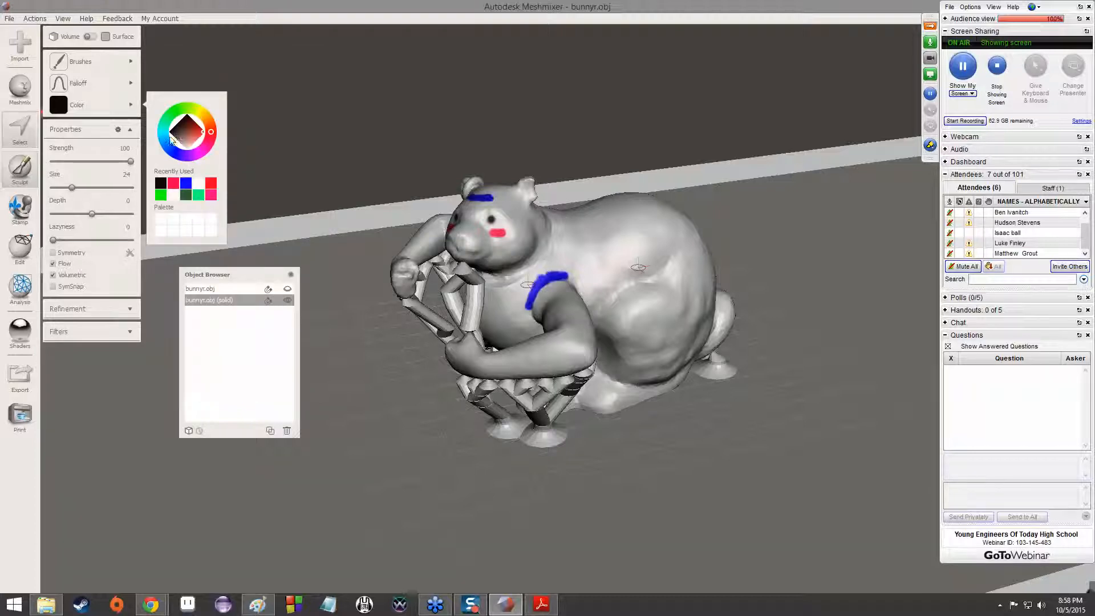
pyautogui.click(20, 130)
pyautogui.moveTo(773, 259); pyautogui.dragTo(542, 345, button='right')
pyautogui.moveTo(542, 339); pyautogui.dragTo(546, 331)
pyautogui.moveTo(98, 37)
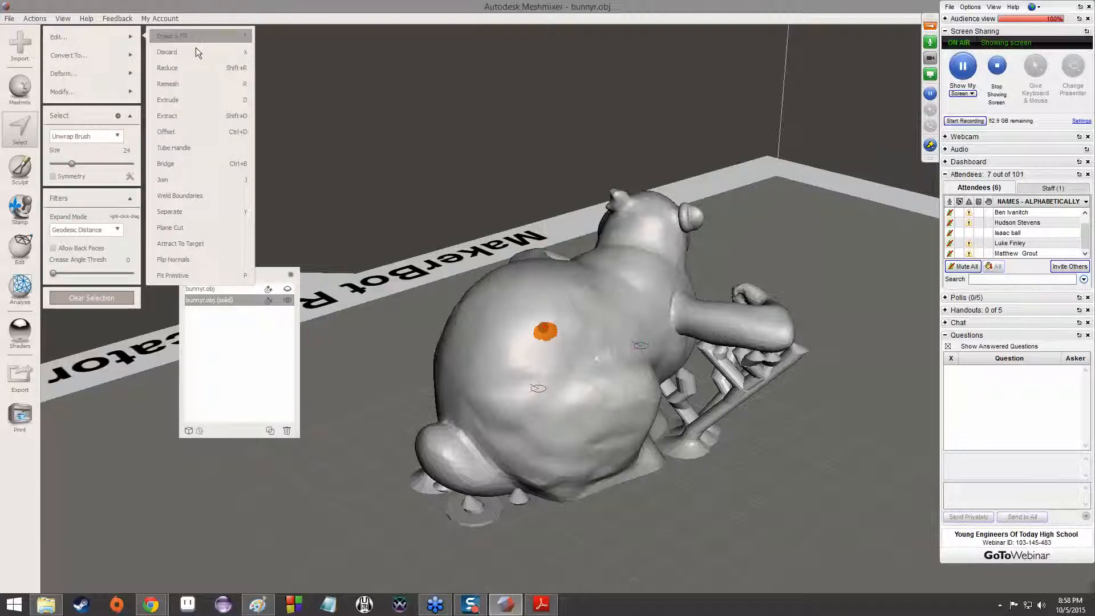
pyautogui.click(158, 106)
pyautogui.scroll(10, 597, 381)
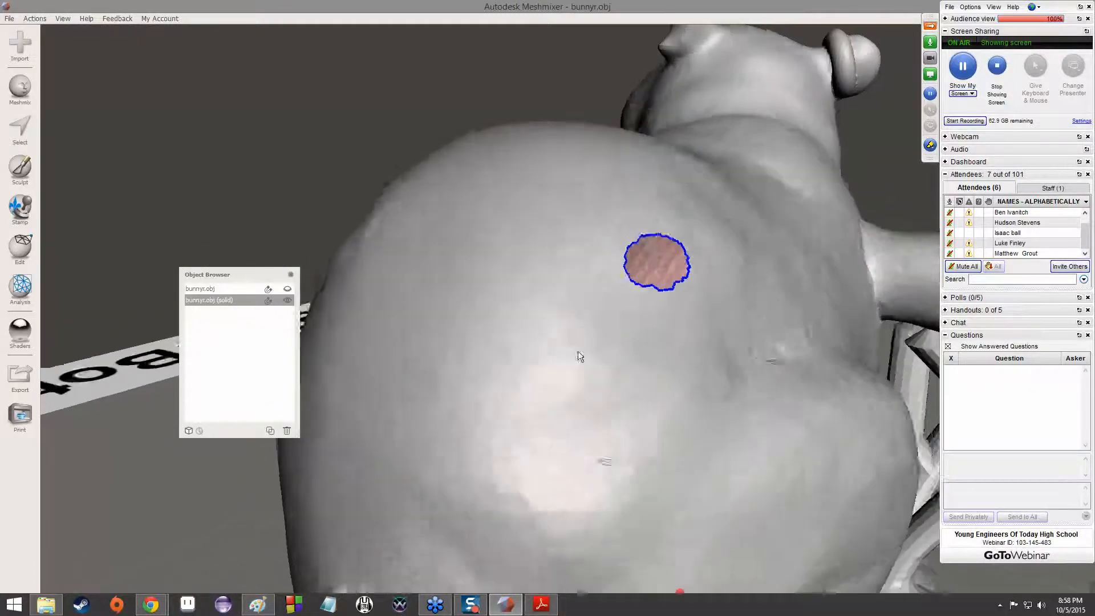
pyautogui.moveTo(578, 351); pyautogui.dragTo(532, 376, button='right')
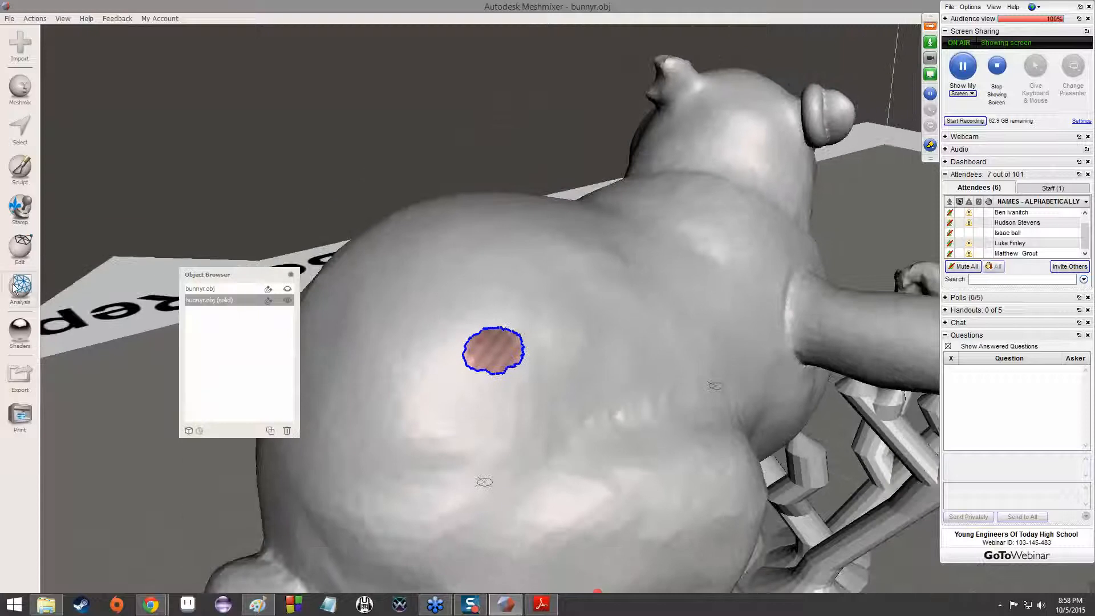
# Try to fill the hole in the bunny's back using the Inspector with Flat Fill
pyautogui.moveTo(21, 285)
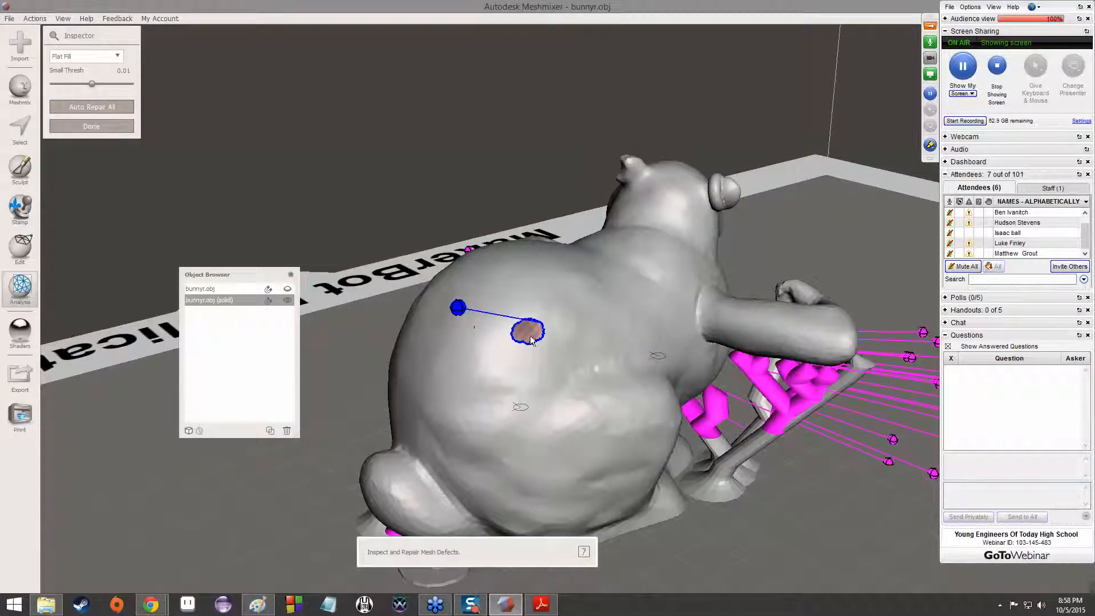
pyautogui.click(460, 309)
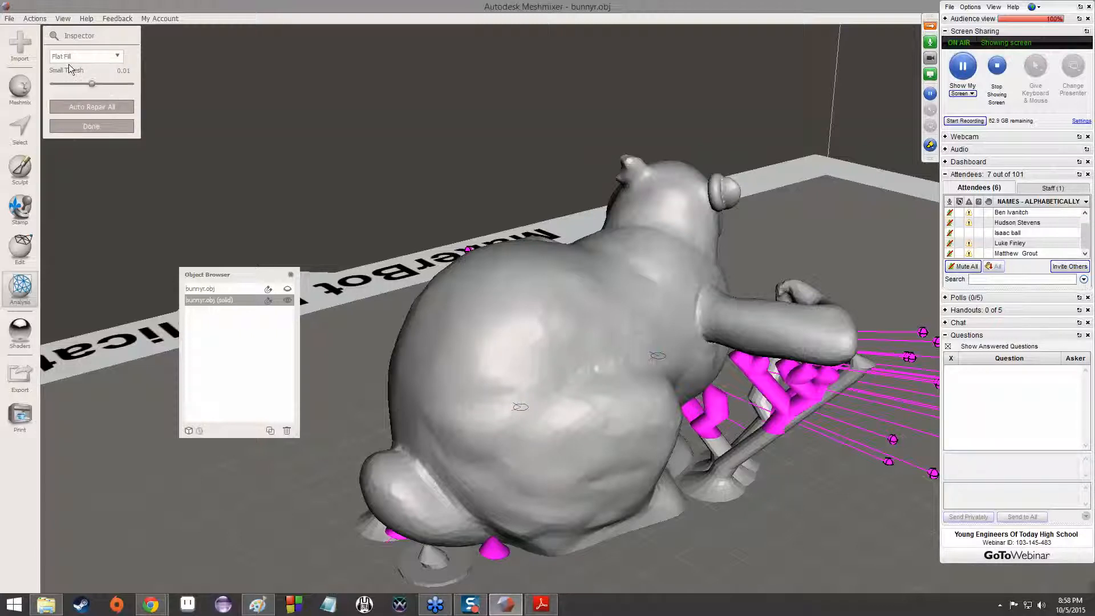
pyautogui.press('Escape')
# Repair the hole in the bunny's back using the Inspector with Smooth Fill, check the patch, and finish the inspection
pyautogui.click(83, 40)
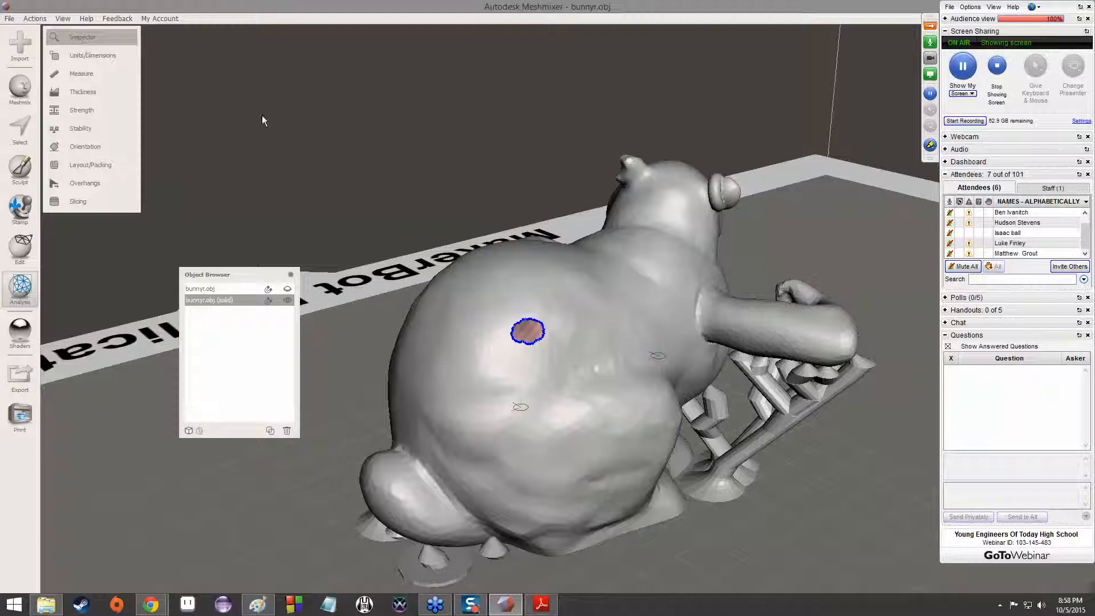
pyautogui.click(85, 56)
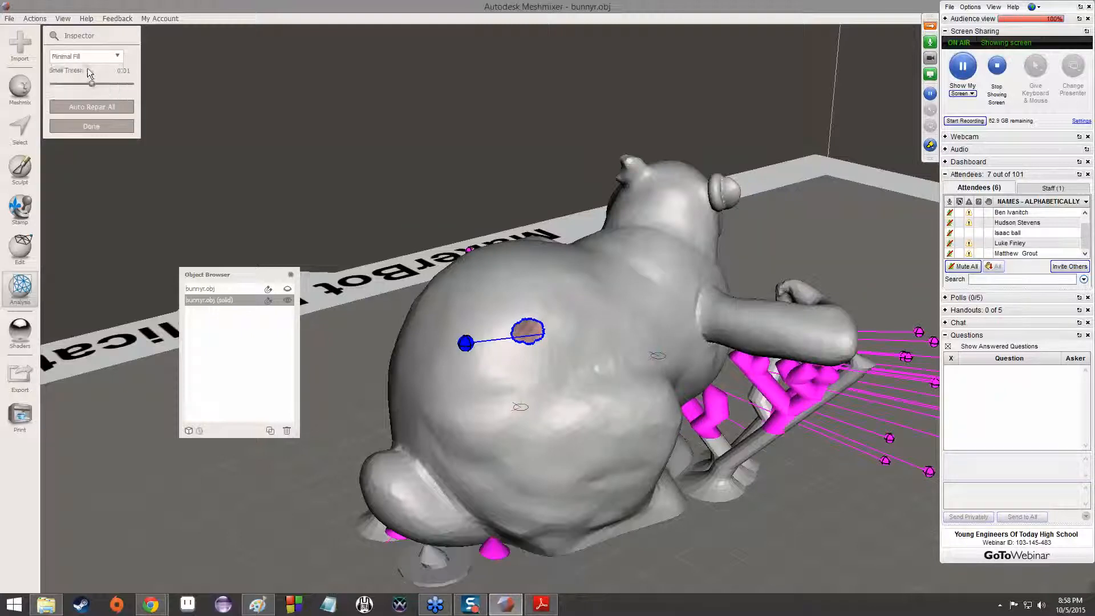
pyautogui.click(78, 91)
pyautogui.click(465, 343)
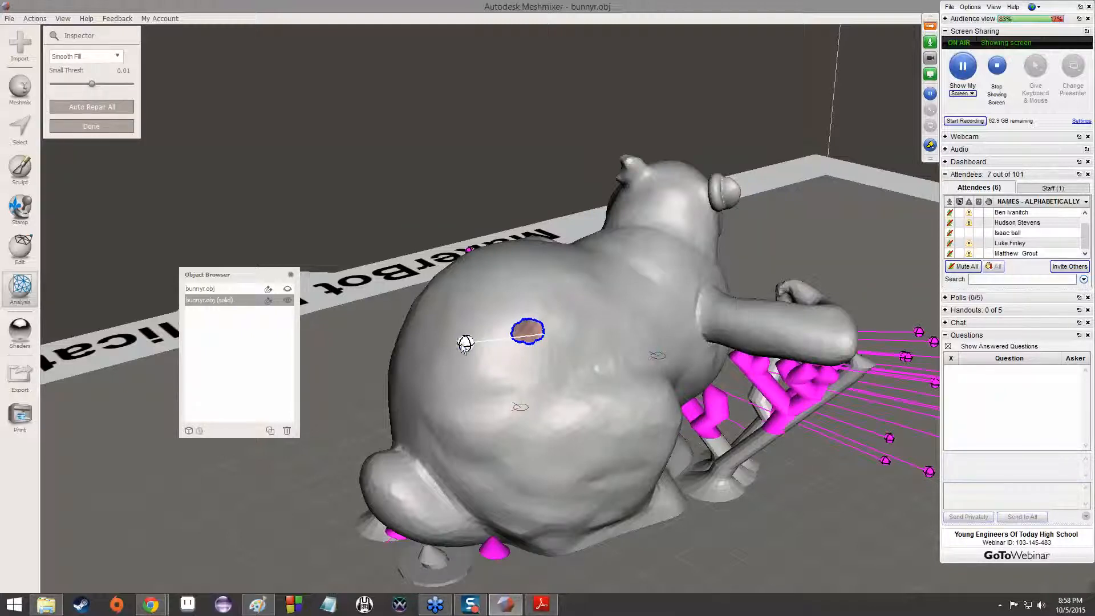
pyautogui.scroll(5, 524, 374)
pyautogui.moveTo(521, 360); pyautogui.dragTo(443, 289, button='right')
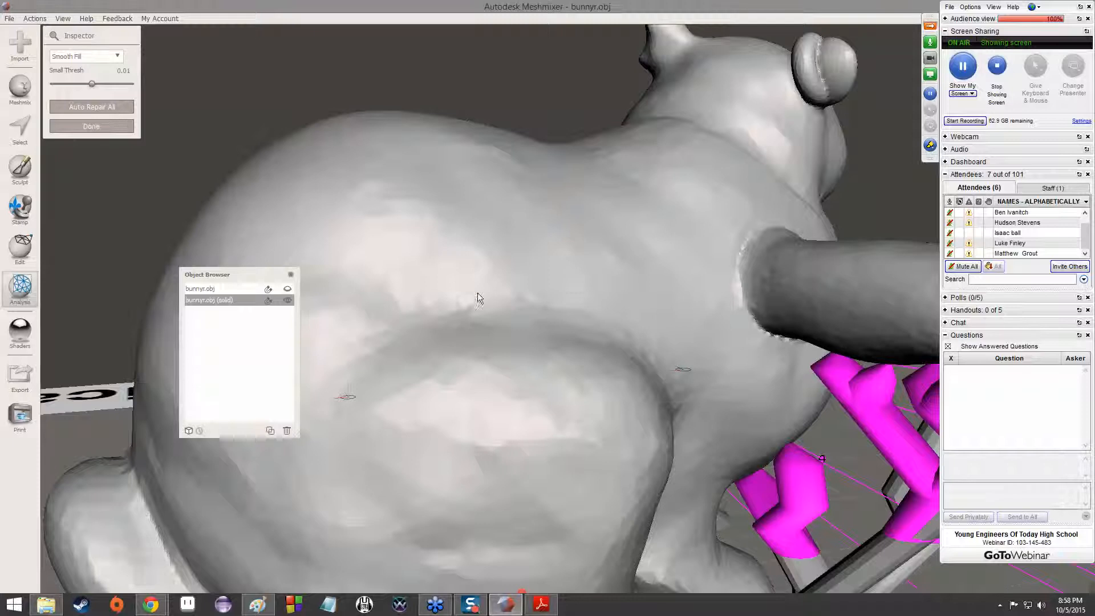
pyautogui.scroll(-10, 477, 299)
pyautogui.moveTo(566, 390); pyautogui.dragTo(511, 380, button='right')
pyautogui.moveTo(693, 339)
pyautogui.mouseDown(button='right')
pyautogui.moveTo(547, 357)
pyautogui.moveTo(413, 349)
pyautogui.moveTo(610, 306)
pyautogui.moveTo(665, 361)
pyautogui.mouseUp(button='right')
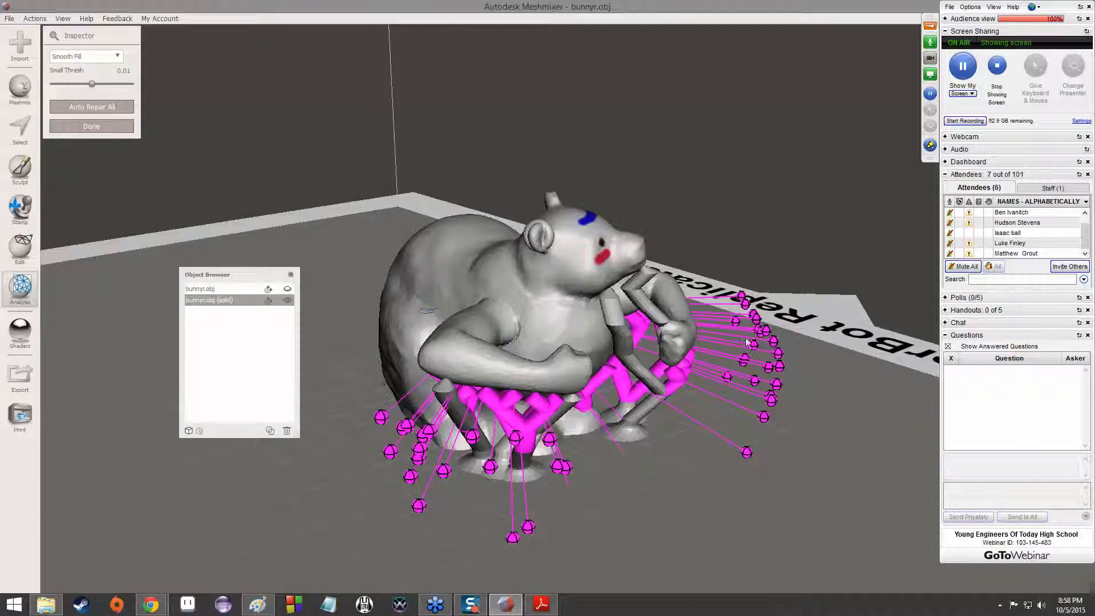
pyautogui.click(94, 126)
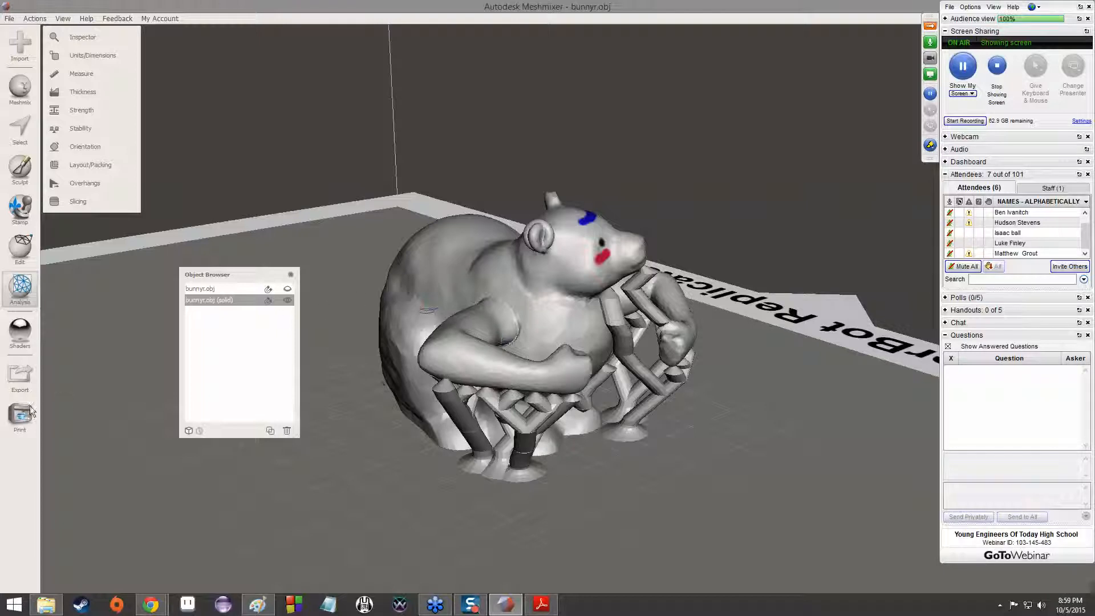
# Start a mesh export, review the available file formats, and cancel the export
pyautogui.click(20, 377)
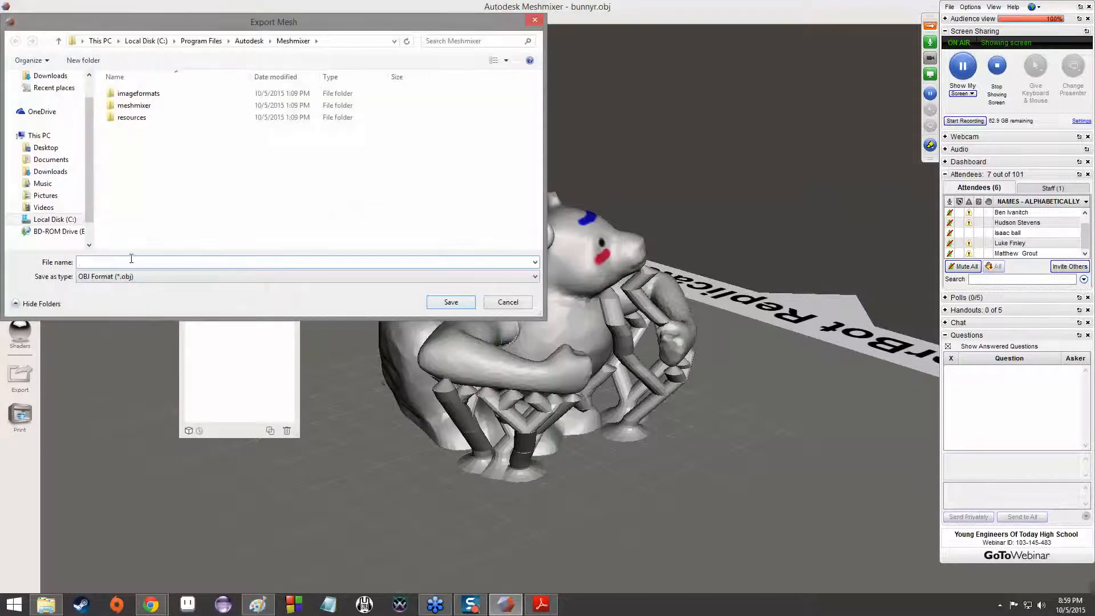
pyautogui.click(131, 277)
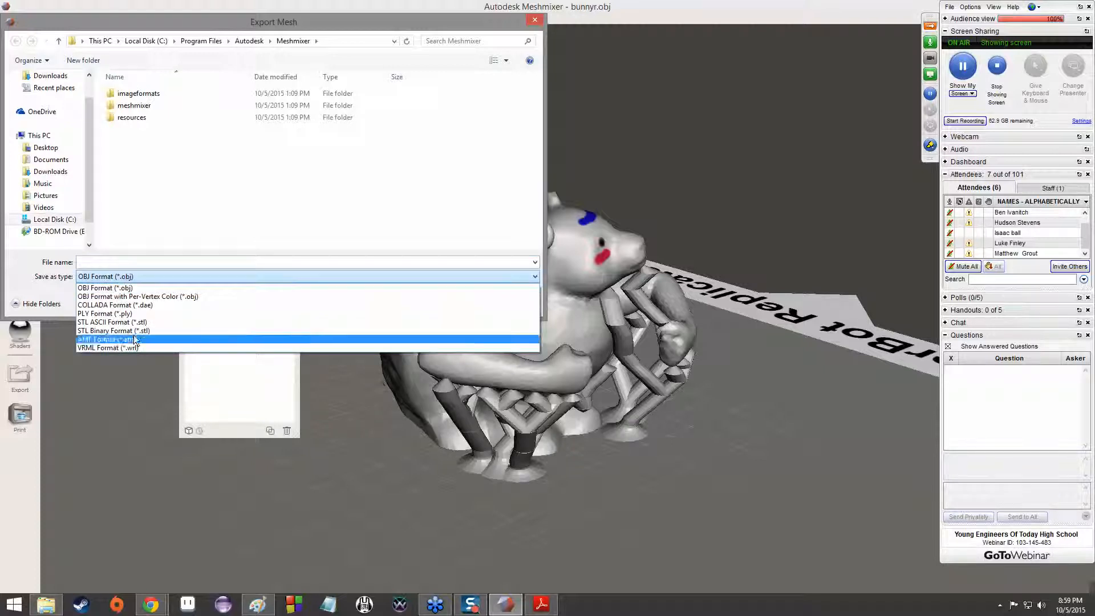
pyautogui.click(354, 305)
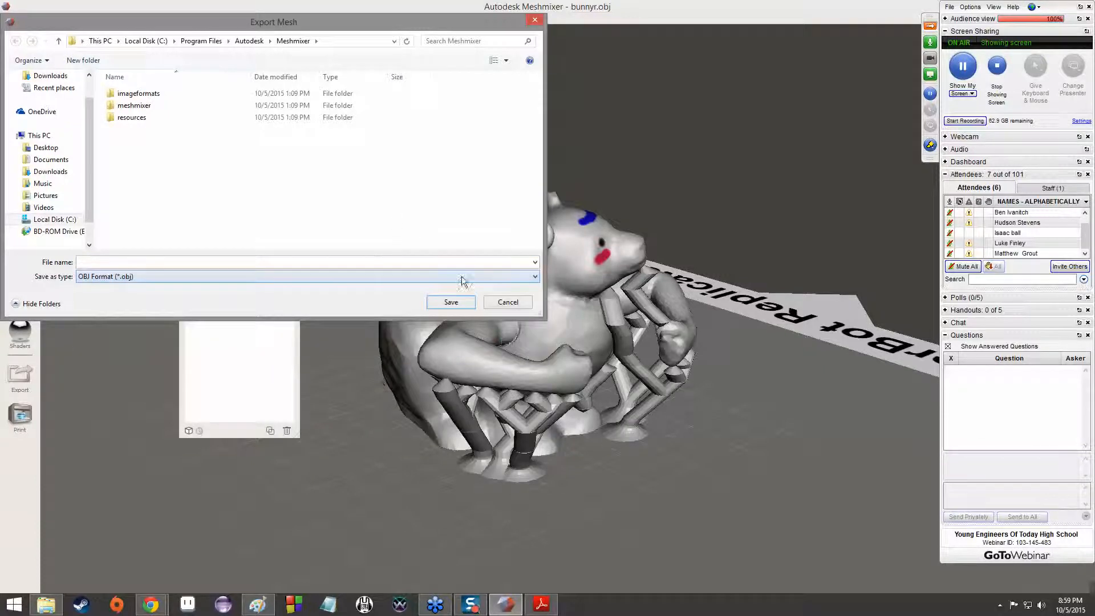
pyautogui.click(505, 302)
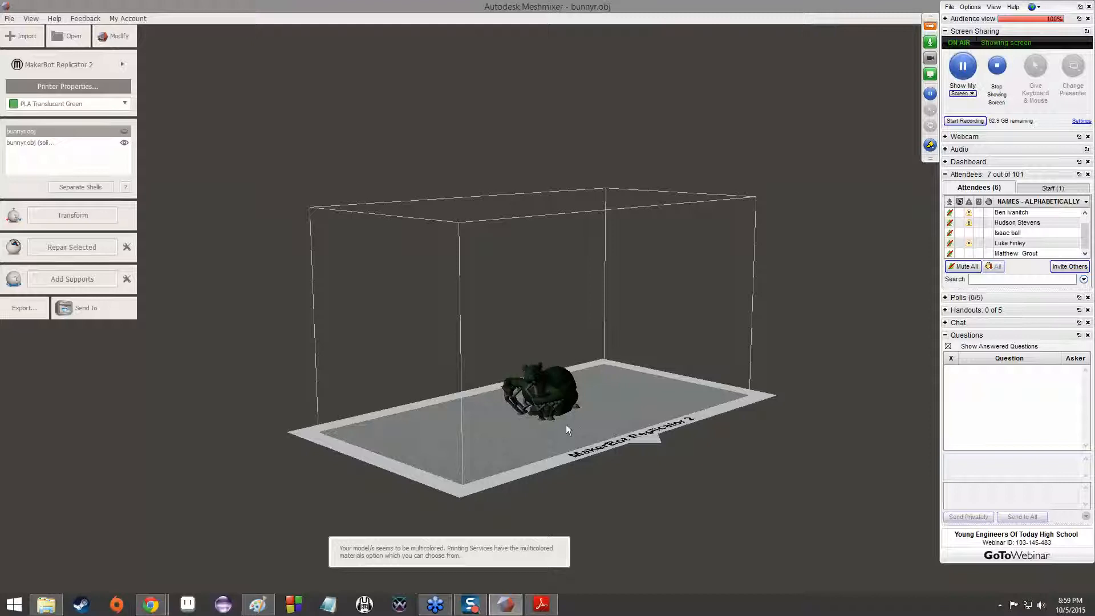
# Select bunnyr.obj (solid) in the print workspace and inspect it on the MakerBot Replicator 2 bed from several sides
pyautogui.scroll(1, 232, 295)
pyautogui.scroll(4, 542, 400)
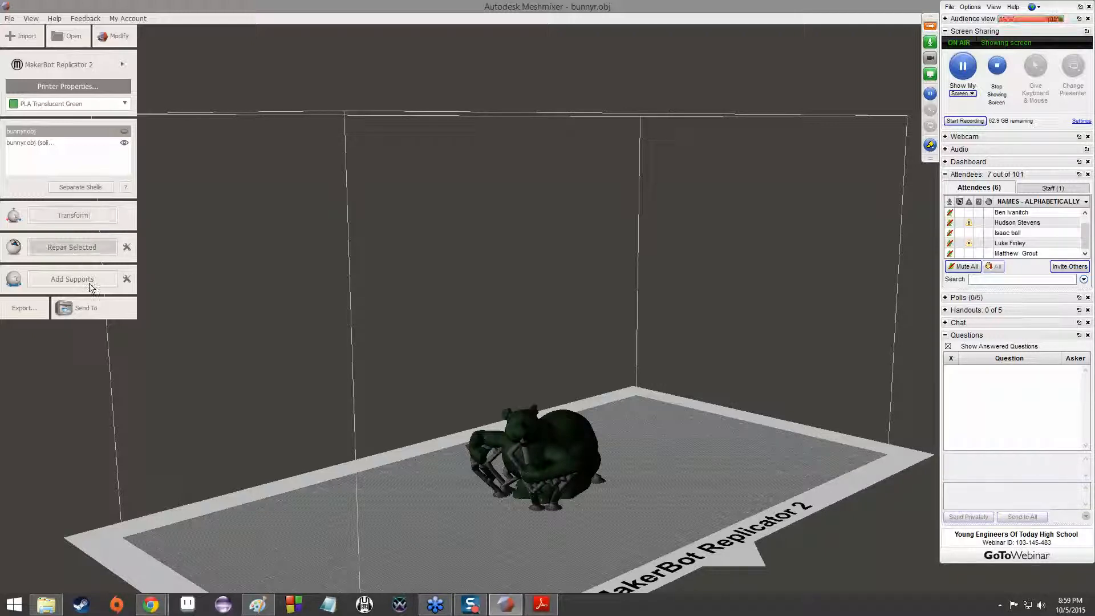
pyautogui.click(49, 143)
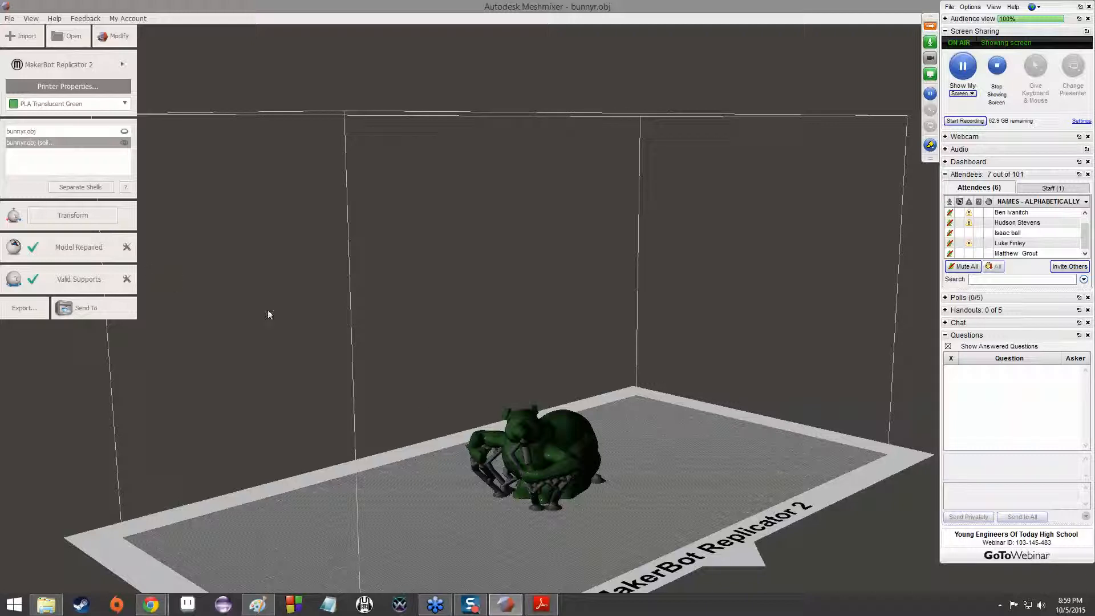
pyautogui.moveTo(548, 478); pyautogui.dragTo(506, 244, button='right')
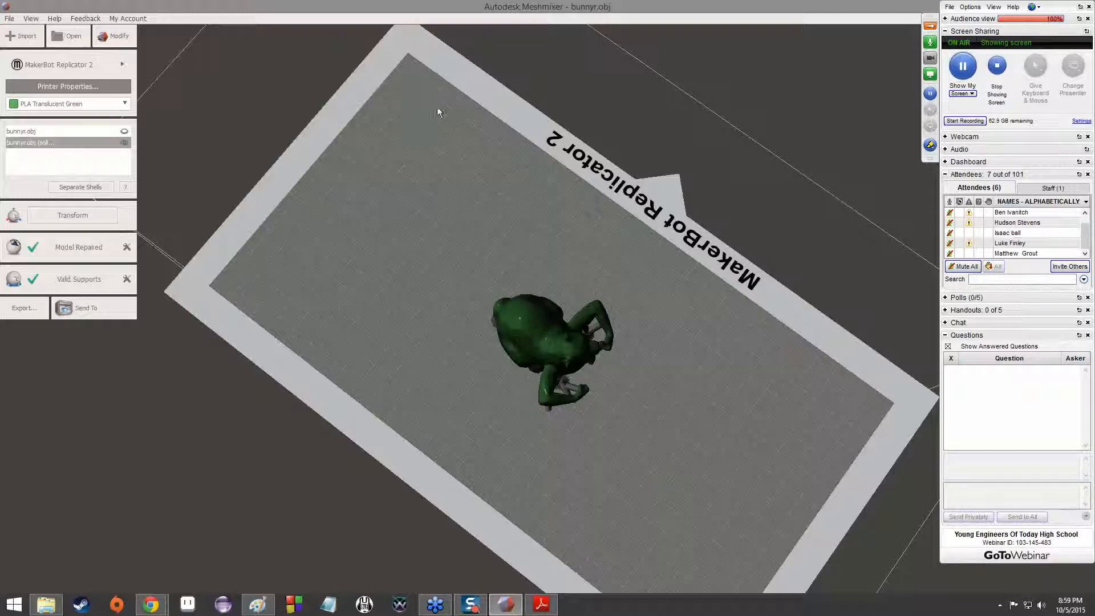
pyautogui.moveTo(580, 300); pyautogui.dragTo(245, 155, button='right')
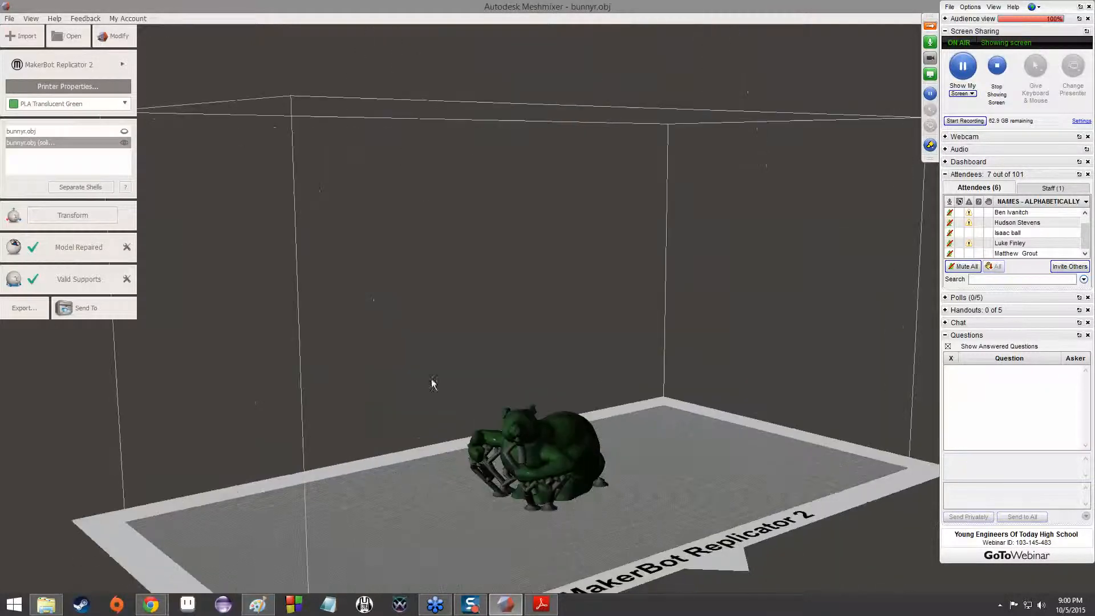
pyautogui.moveTo(703, 462); pyautogui.dragTo(150, 128, button='right')
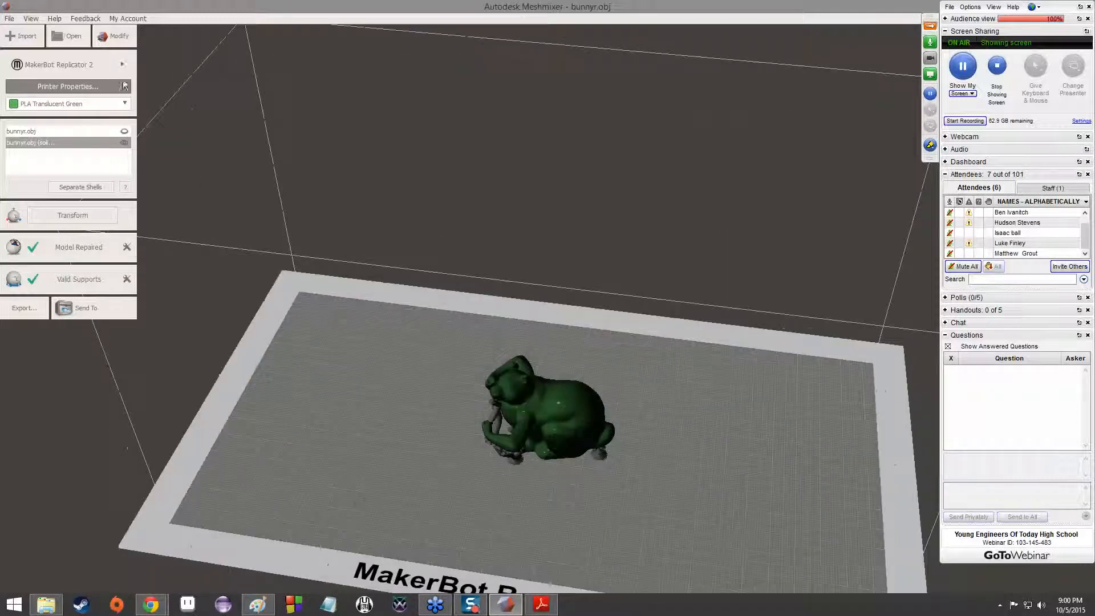
# Browse the available printing services and printer models
pyautogui.click(111, 66)
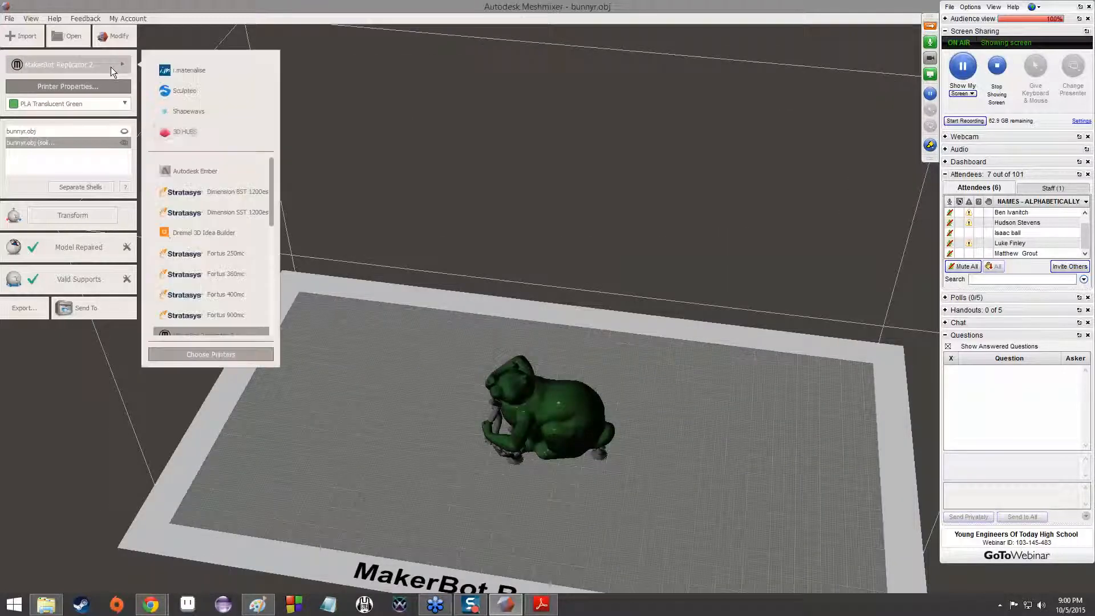
pyautogui.scroll(-2, 231, 203)
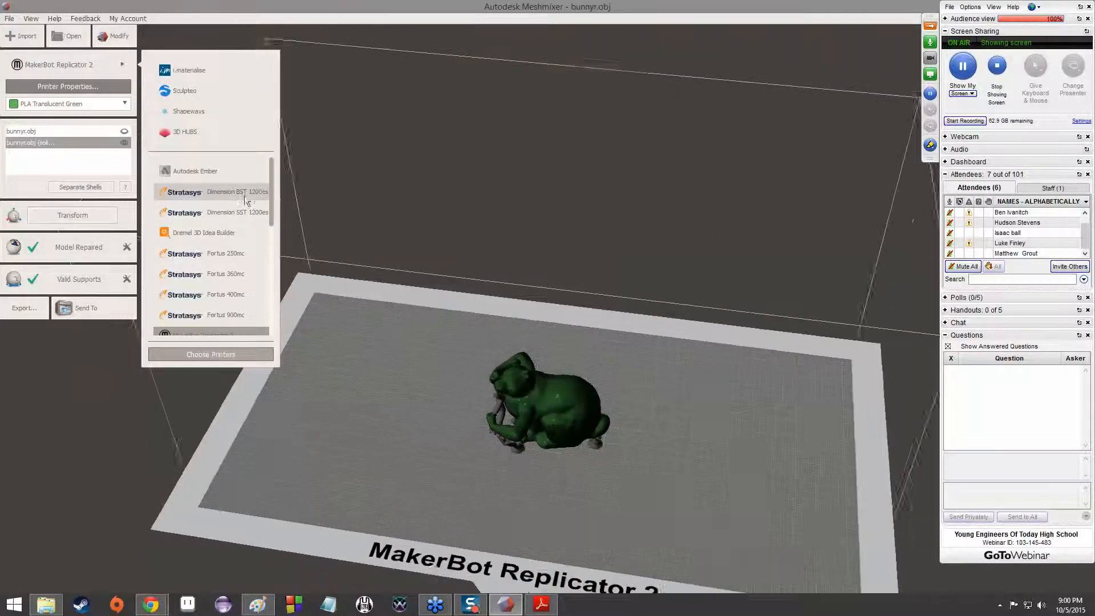
pyautogui.moveTo(272, 218); pyautogui.dragTo(265, 259)
pyautogui.scroll(-5, 264, 285)
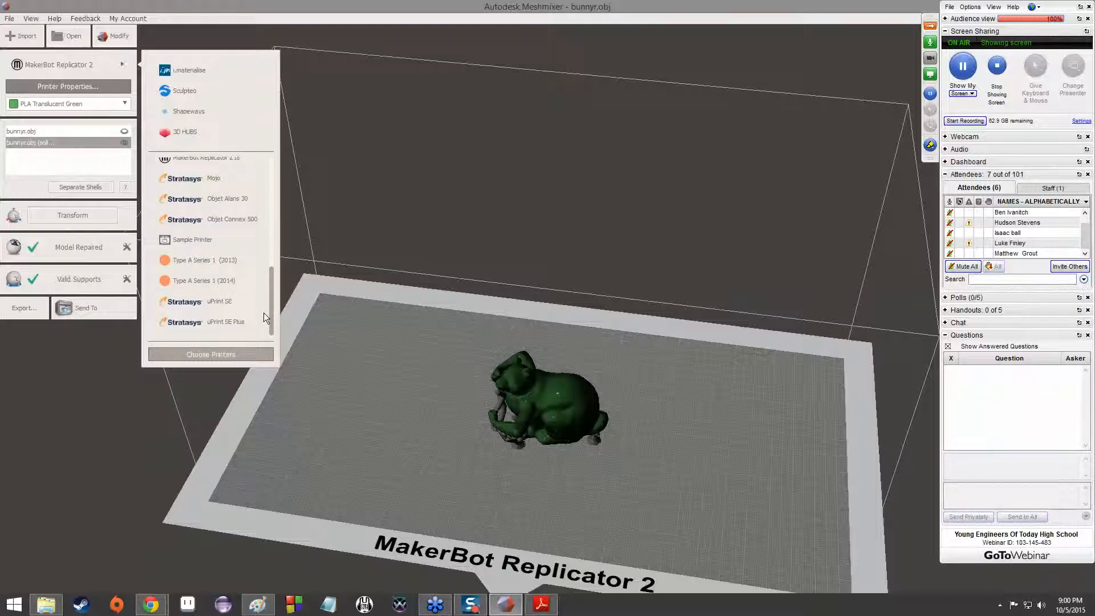
pyautogui.scroll(4, 257, 257)
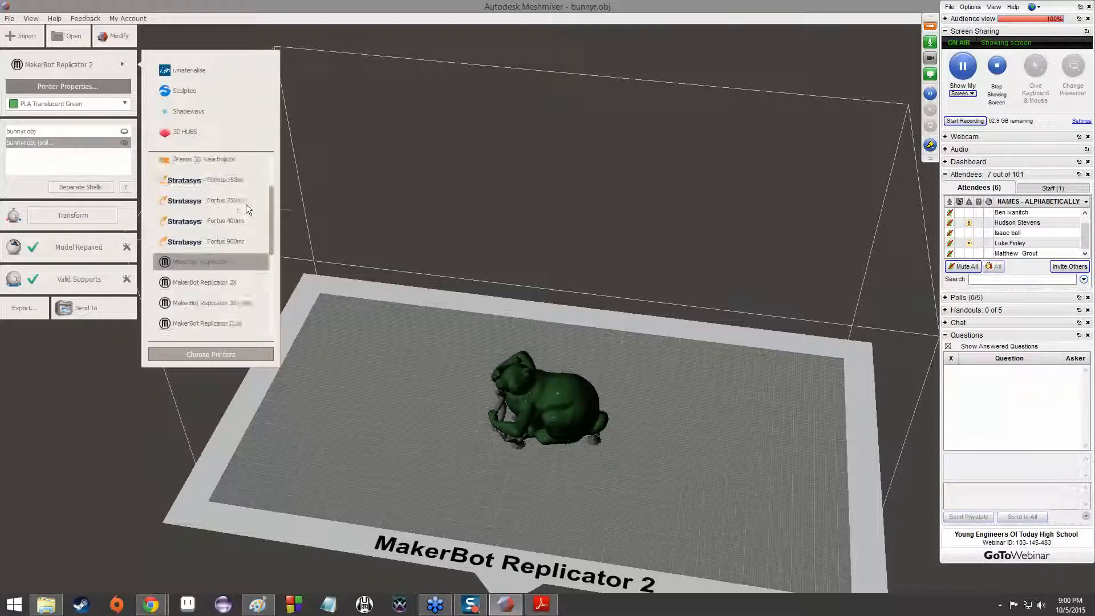
pyautogui.scroll(2, 245, 207)
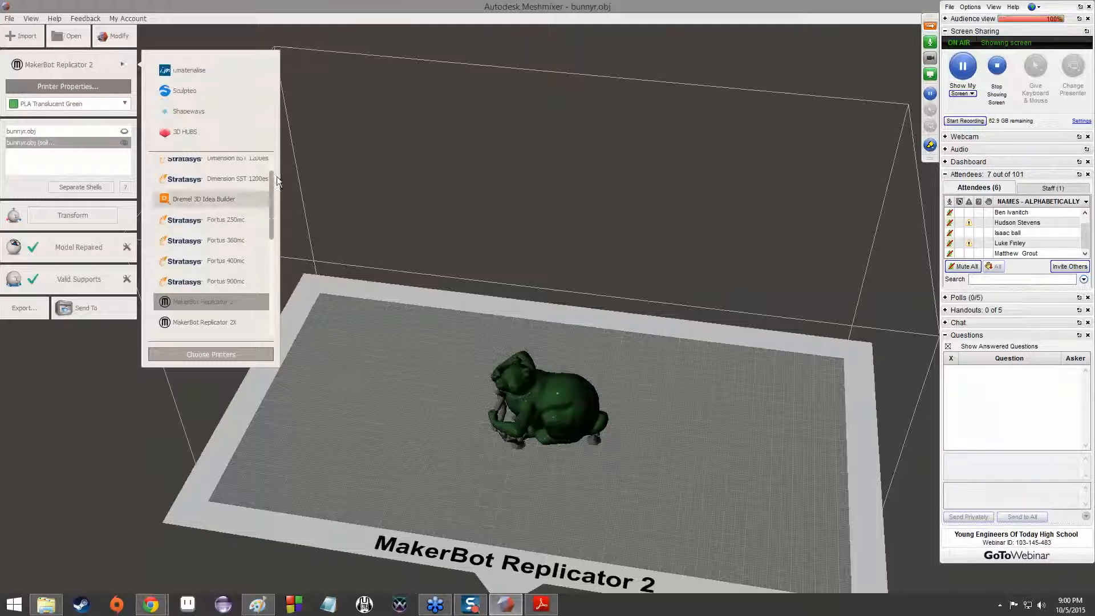
pyautogui.scroll(2, 277, 180)
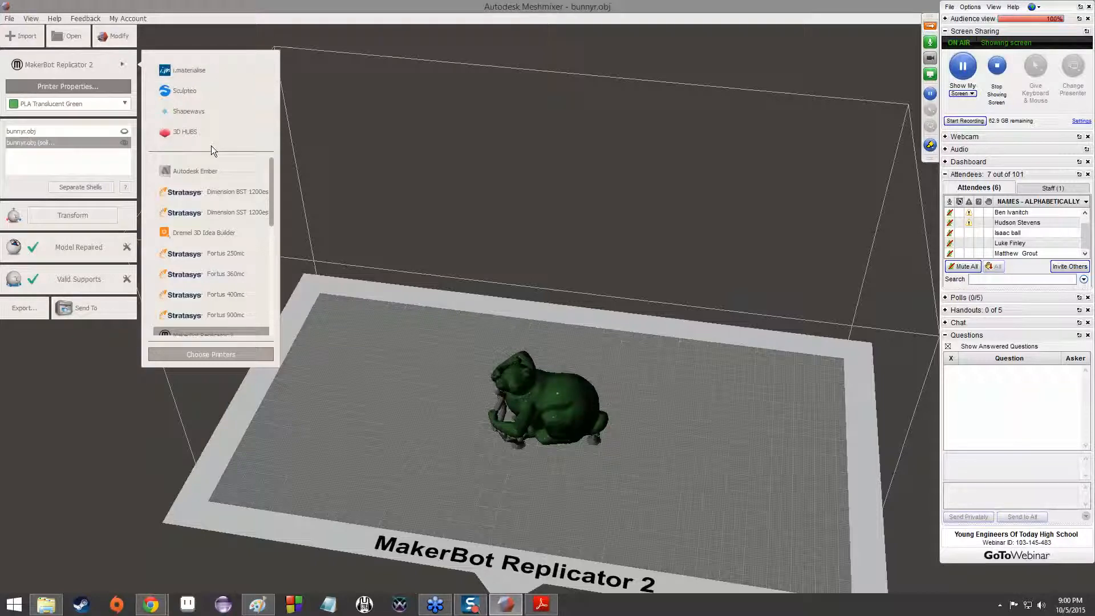
# Choose the i.materialise printing service for bunnyr.obj (solid), and switch the service to Sculpteo
pyautogui.click(218, 73)
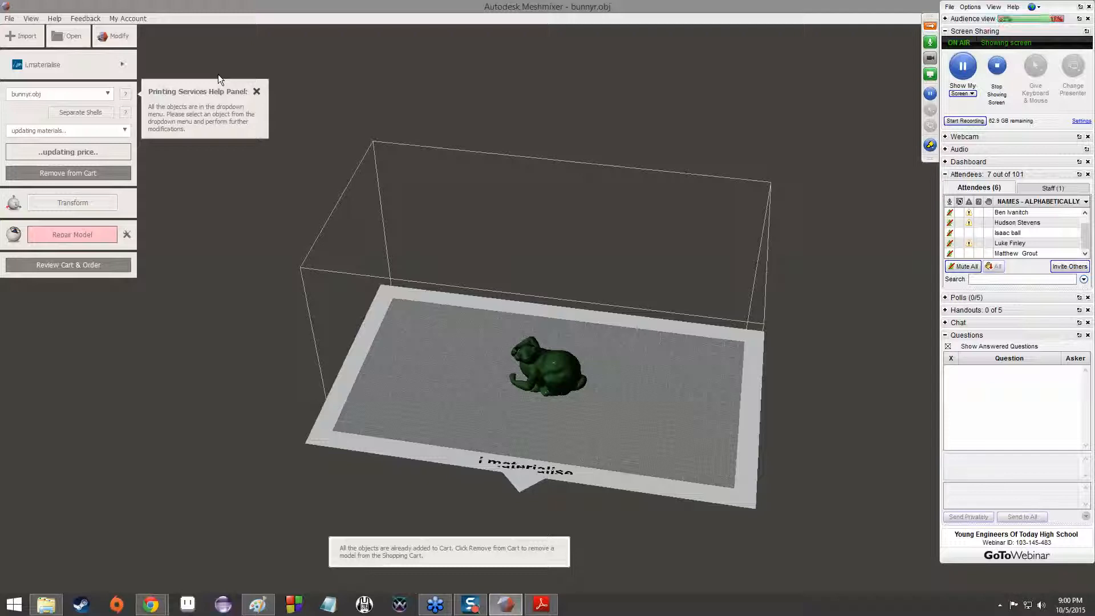
pyautogui.click(86, 94)
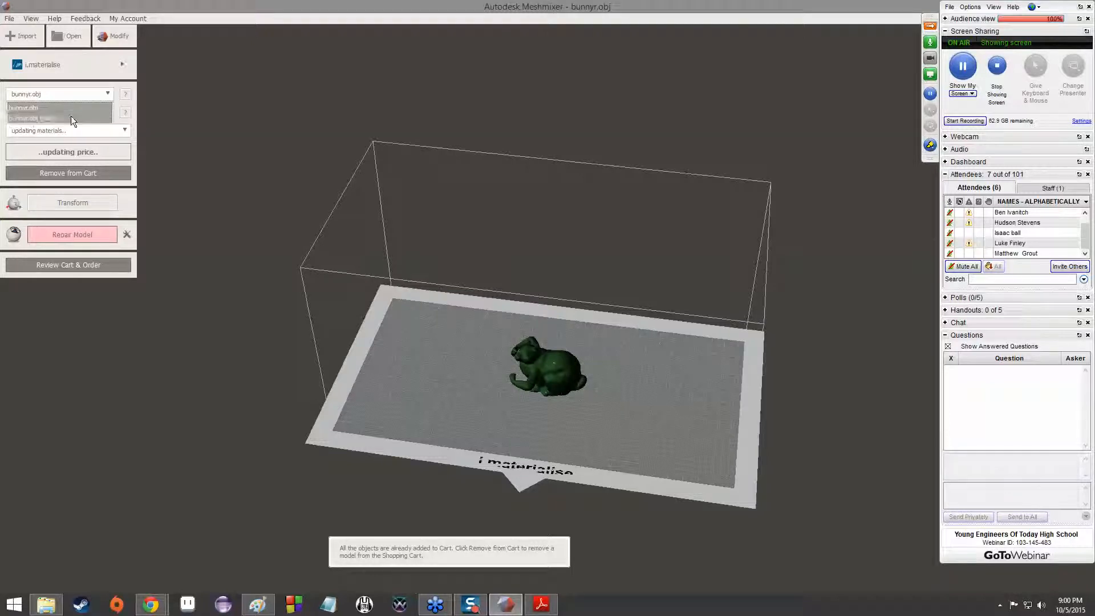
pyautogui.click(72, 119)
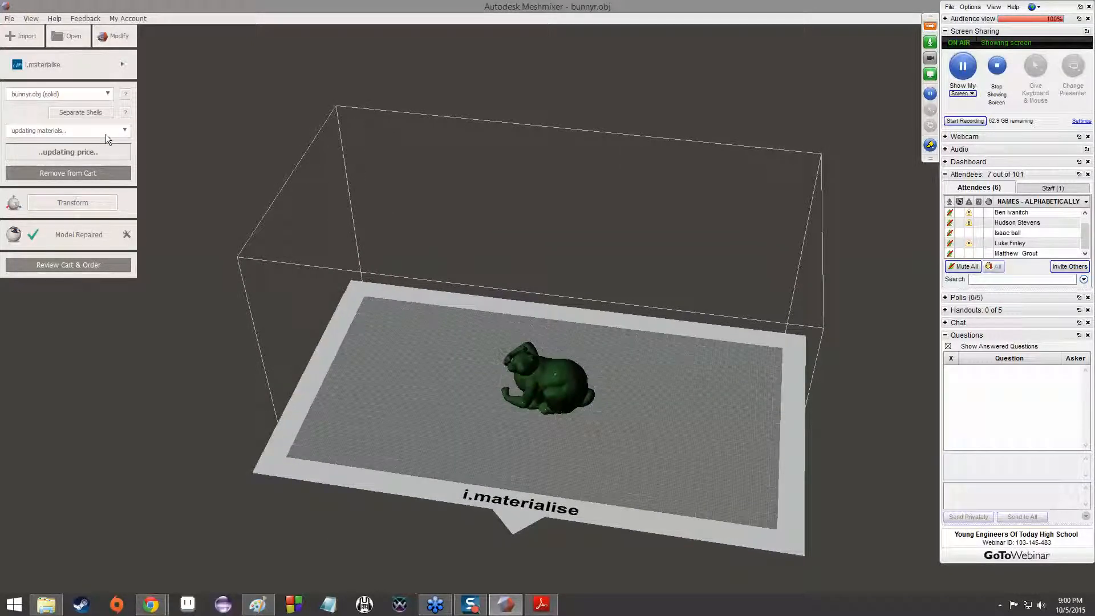
pyautogui.click(89, 65)
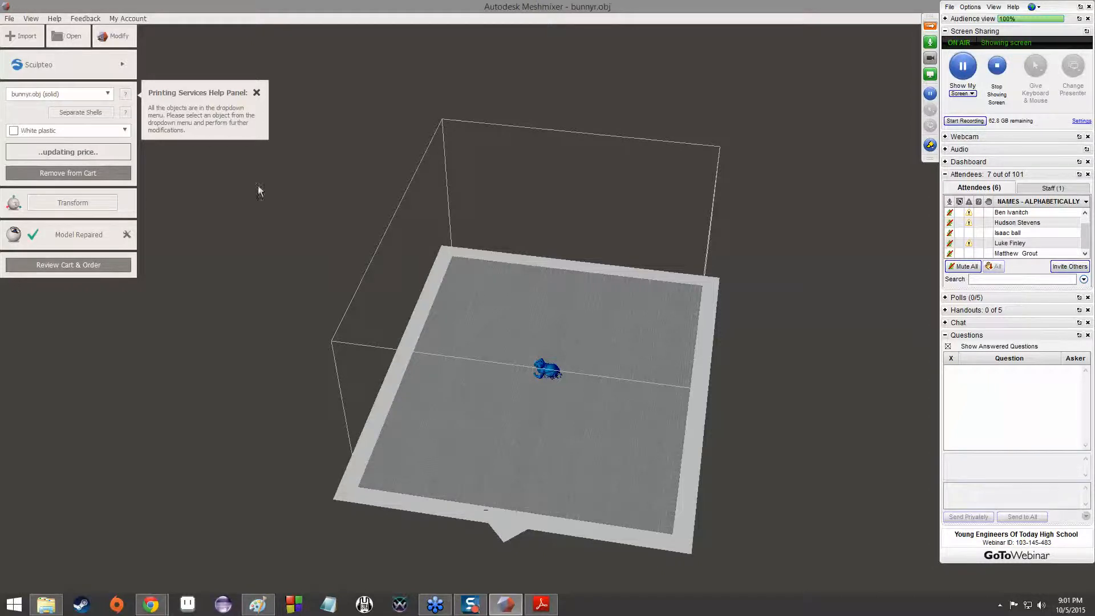
# Close Meshmixer without saving the changes to the document
pyautogui.doubleClick(6, 7)
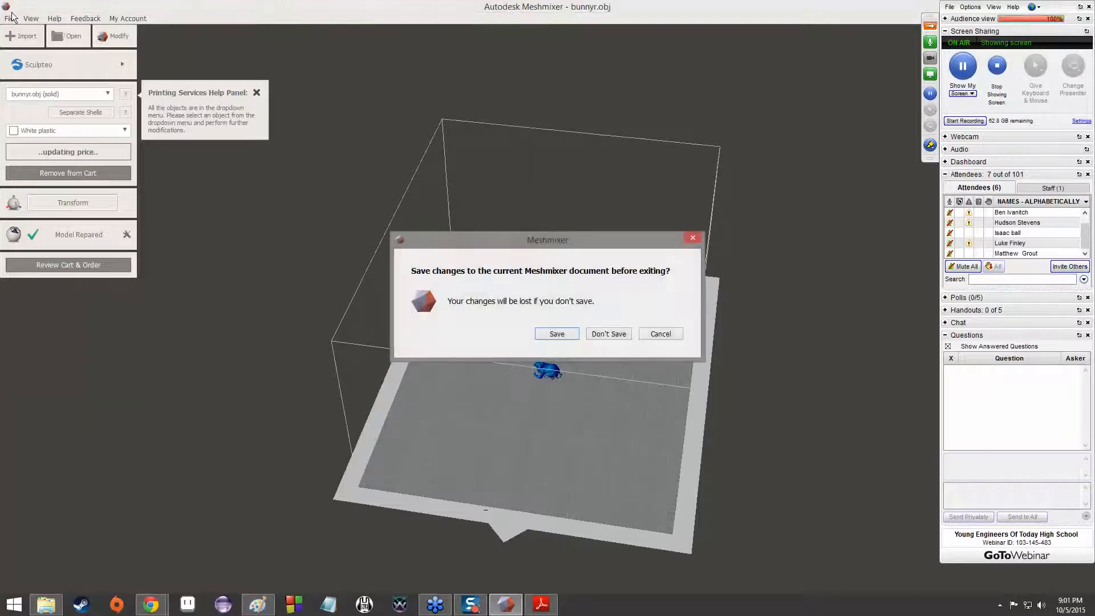
pyautogui.click(604, 334)
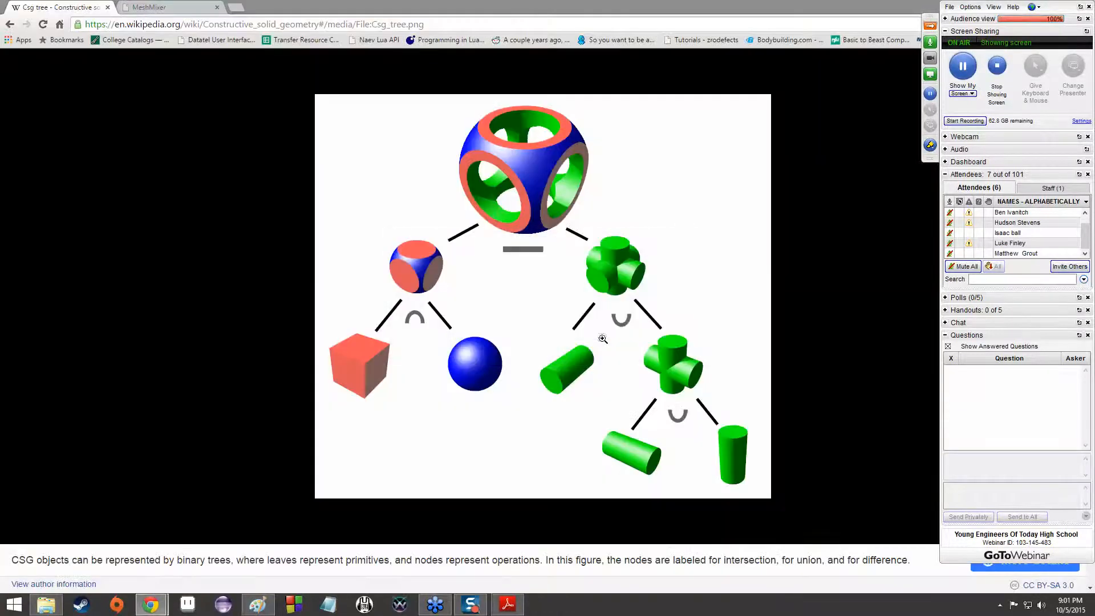
# Expand the polls in the GoToWebinar control panel and open the list of available polls
pyautogui.click(949, 298)
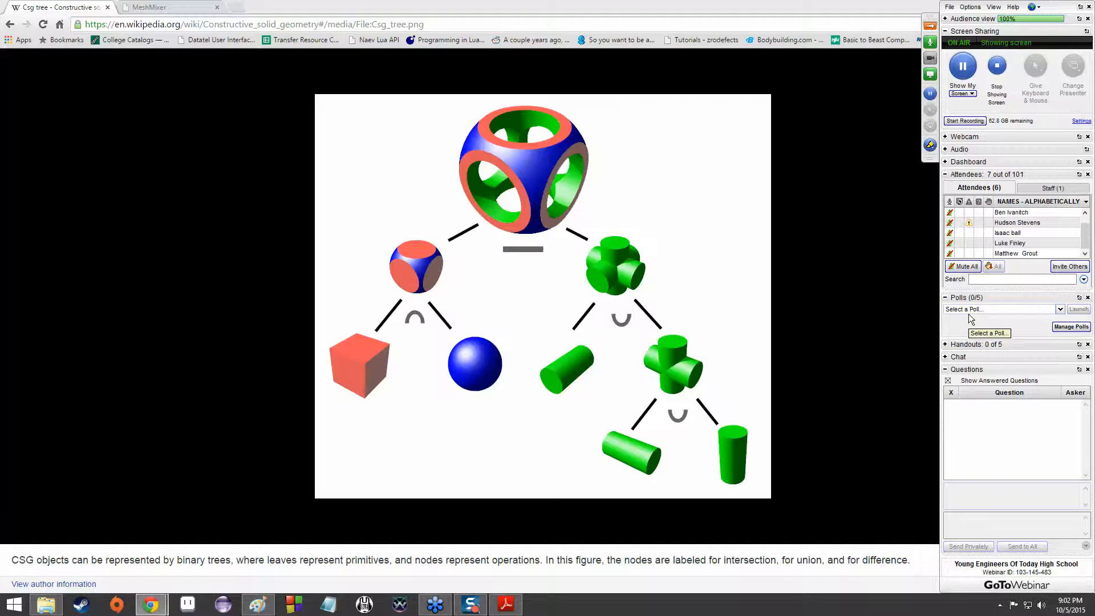
pyautogui.click(969, 314)
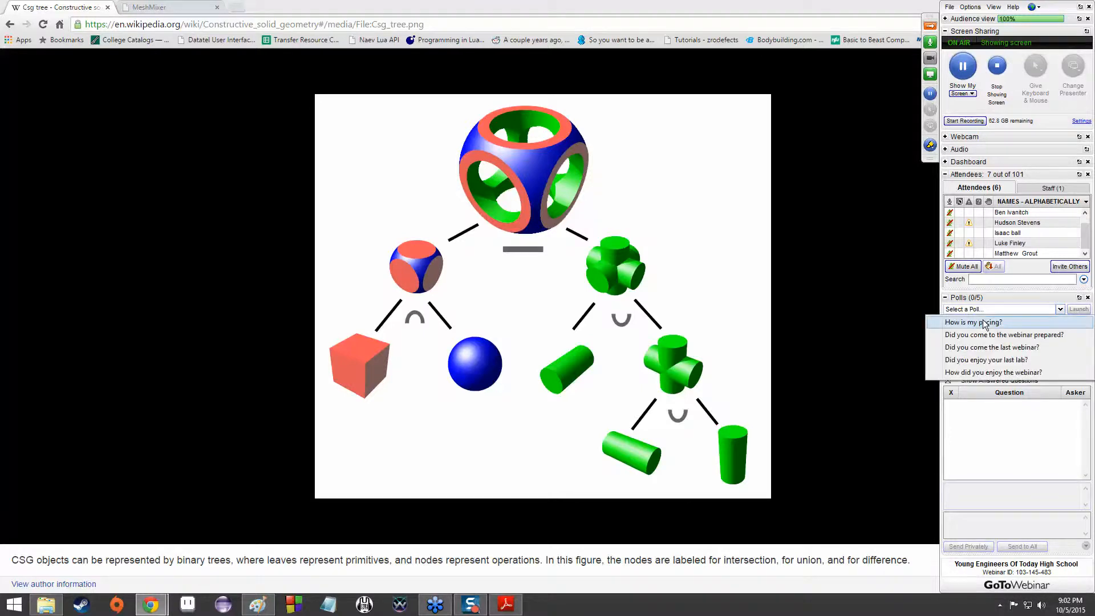